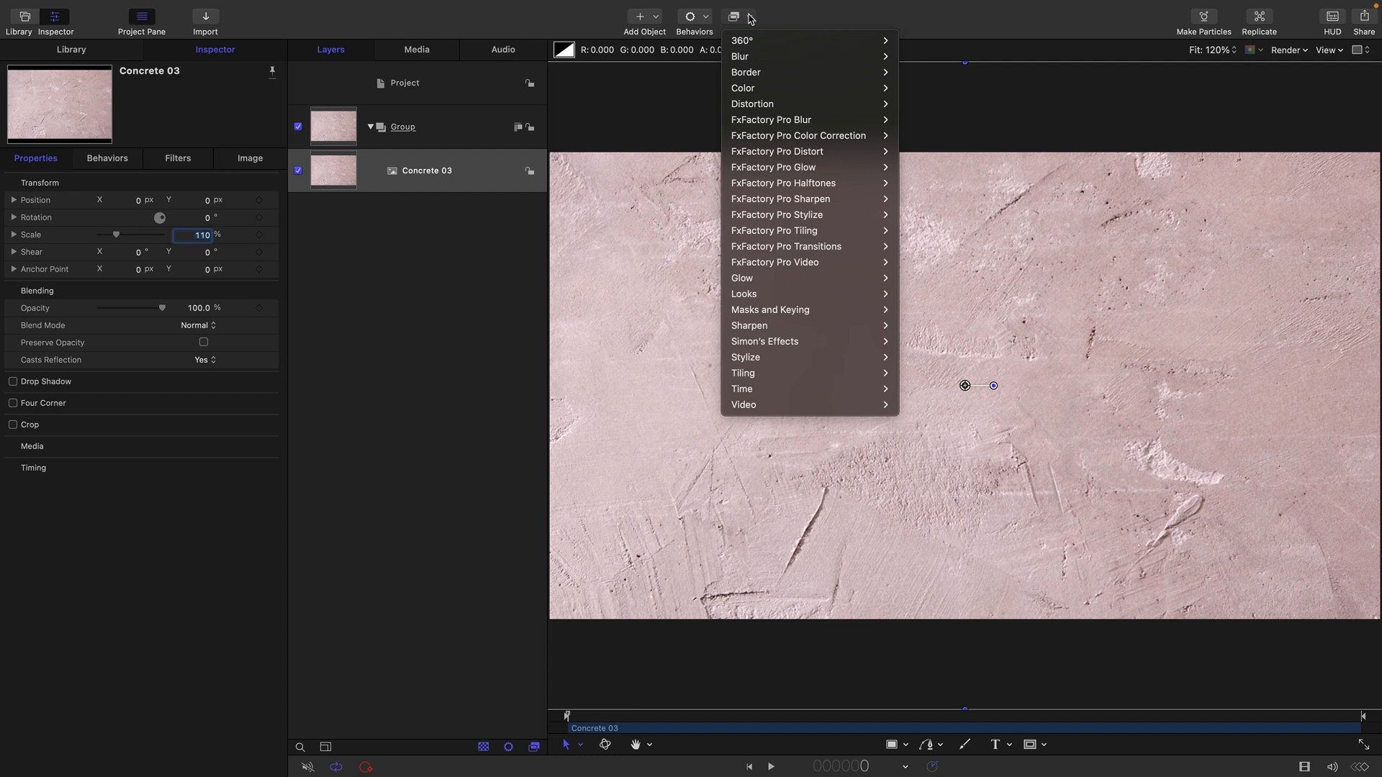
- Apply the Random Tile filter to the Concrete 03 layer and toggle it off and on to compare
mouse_move(765, 381)
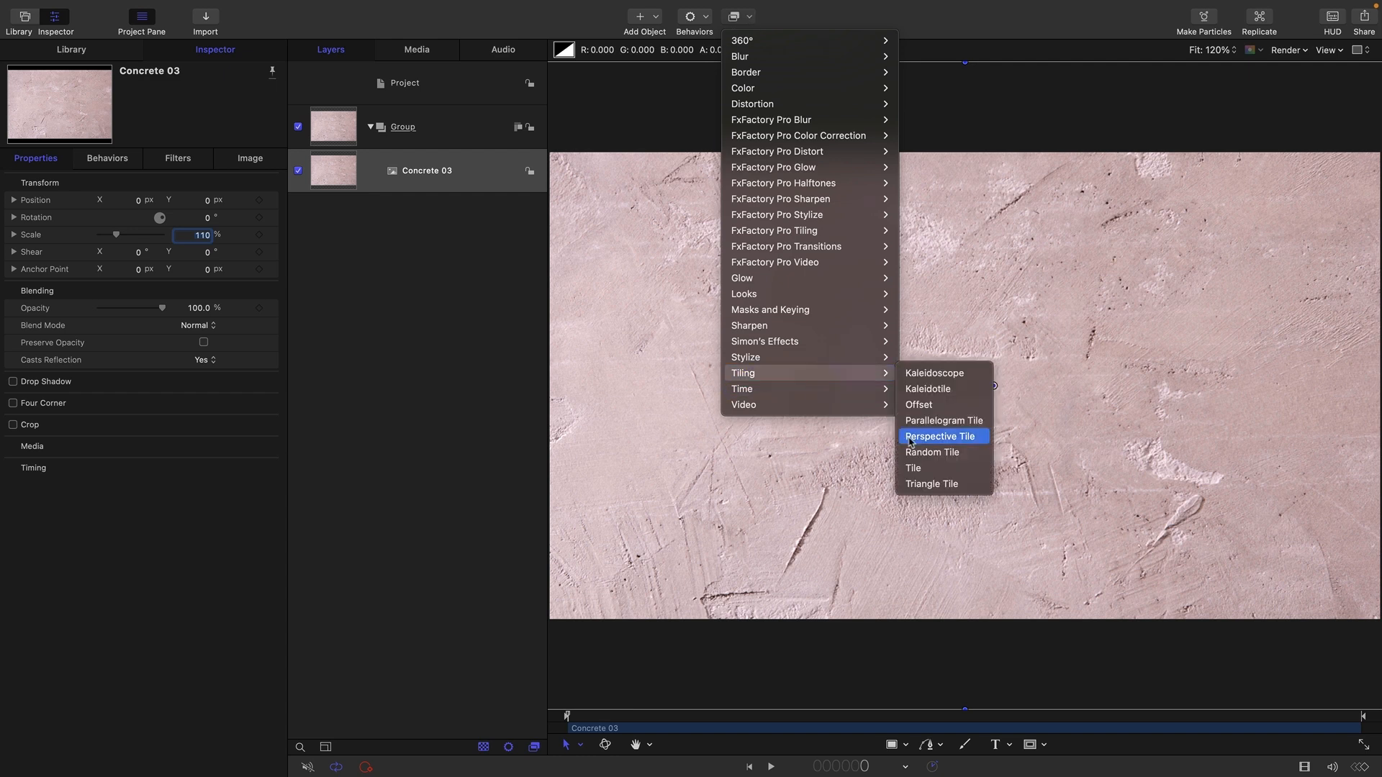
click(932, 452)
click(299, 200)
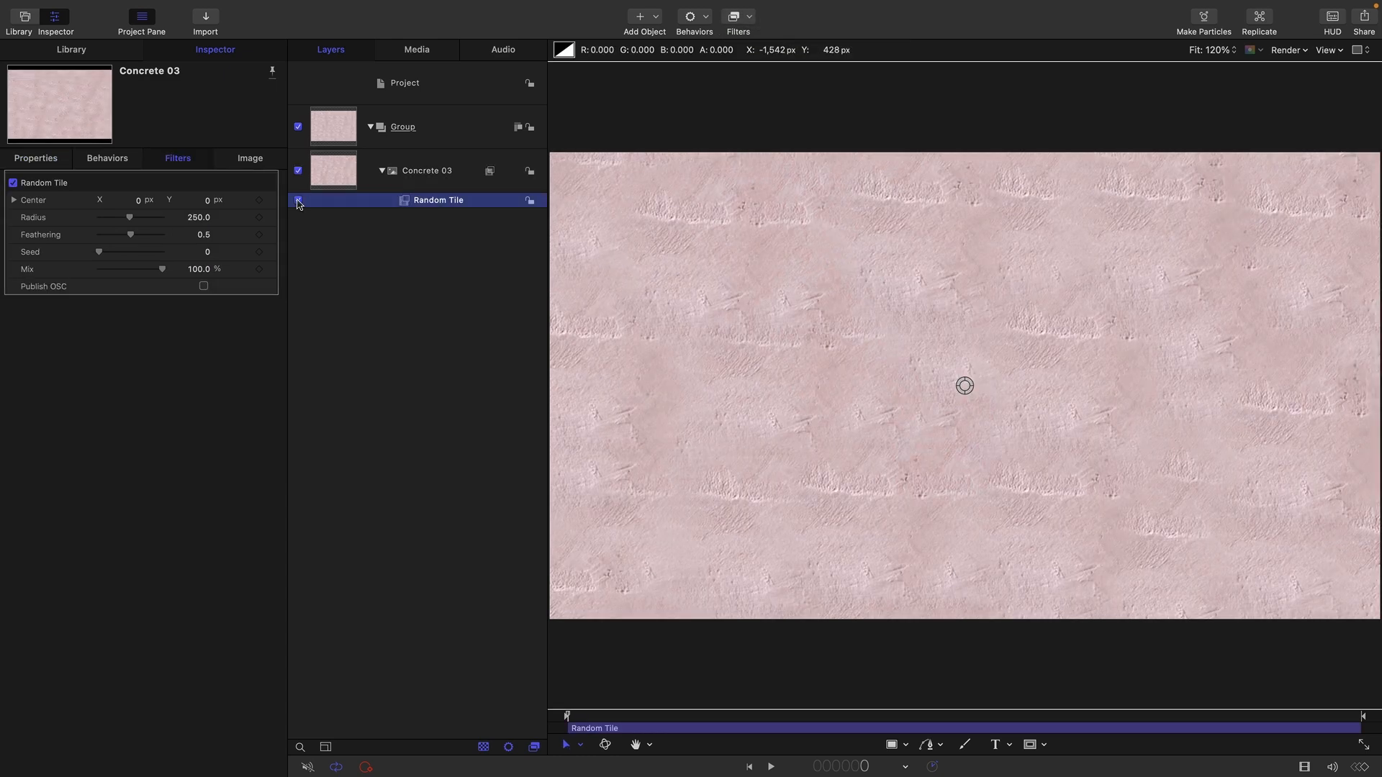
click(298, 201)
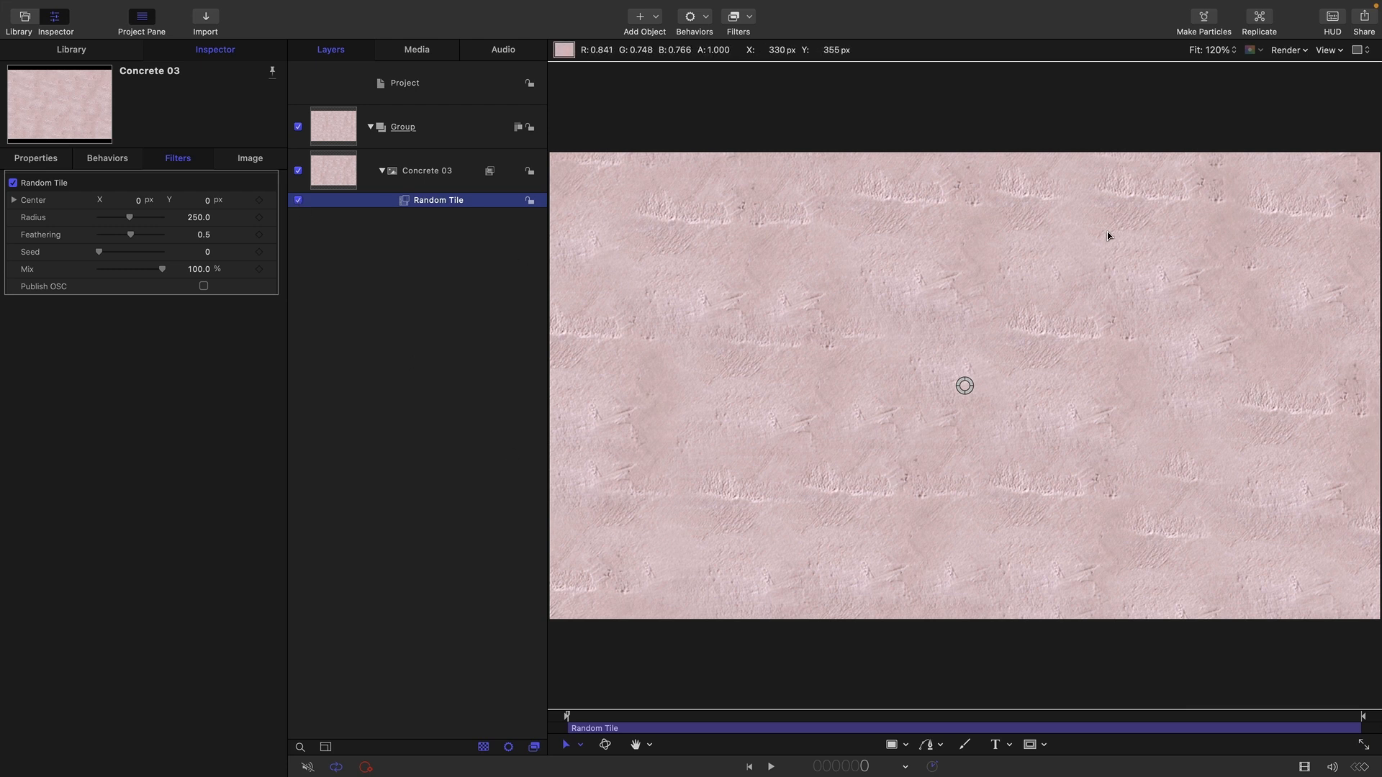
- Add a Hue/Saturation filter to Concrete 03 and lower its Value to darken the texture
click(681, 159)
click(738, 16)
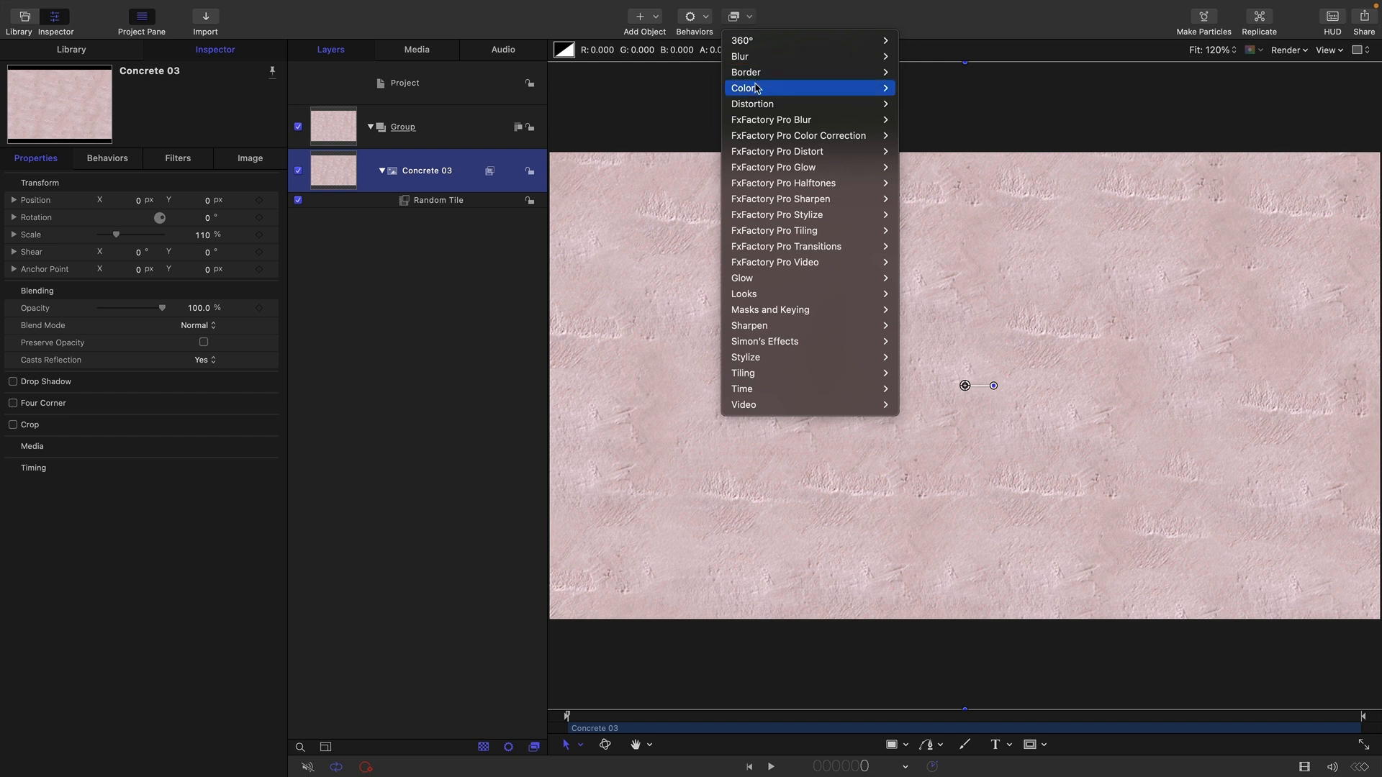
mouse_move(756, 88)
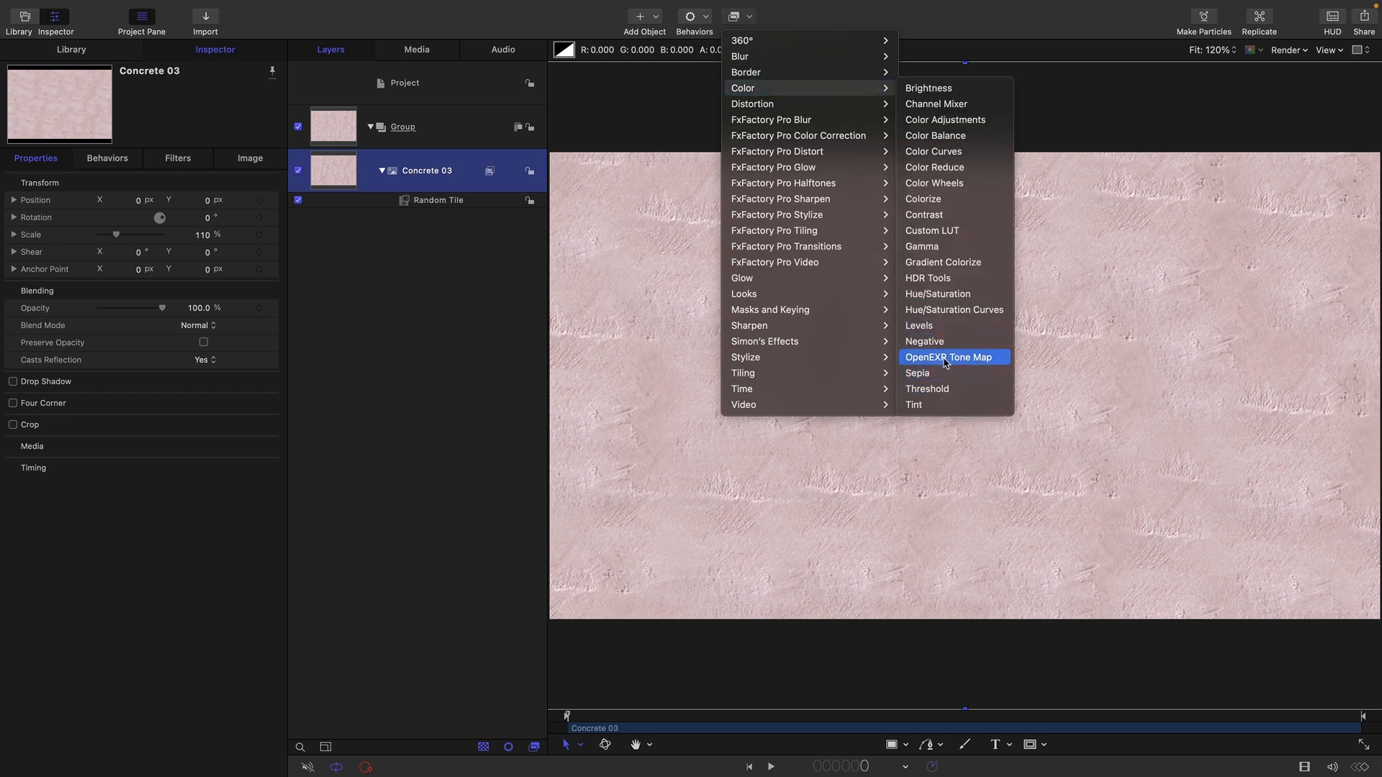
click(955, 298)
drag(133, 240, 120, 245)
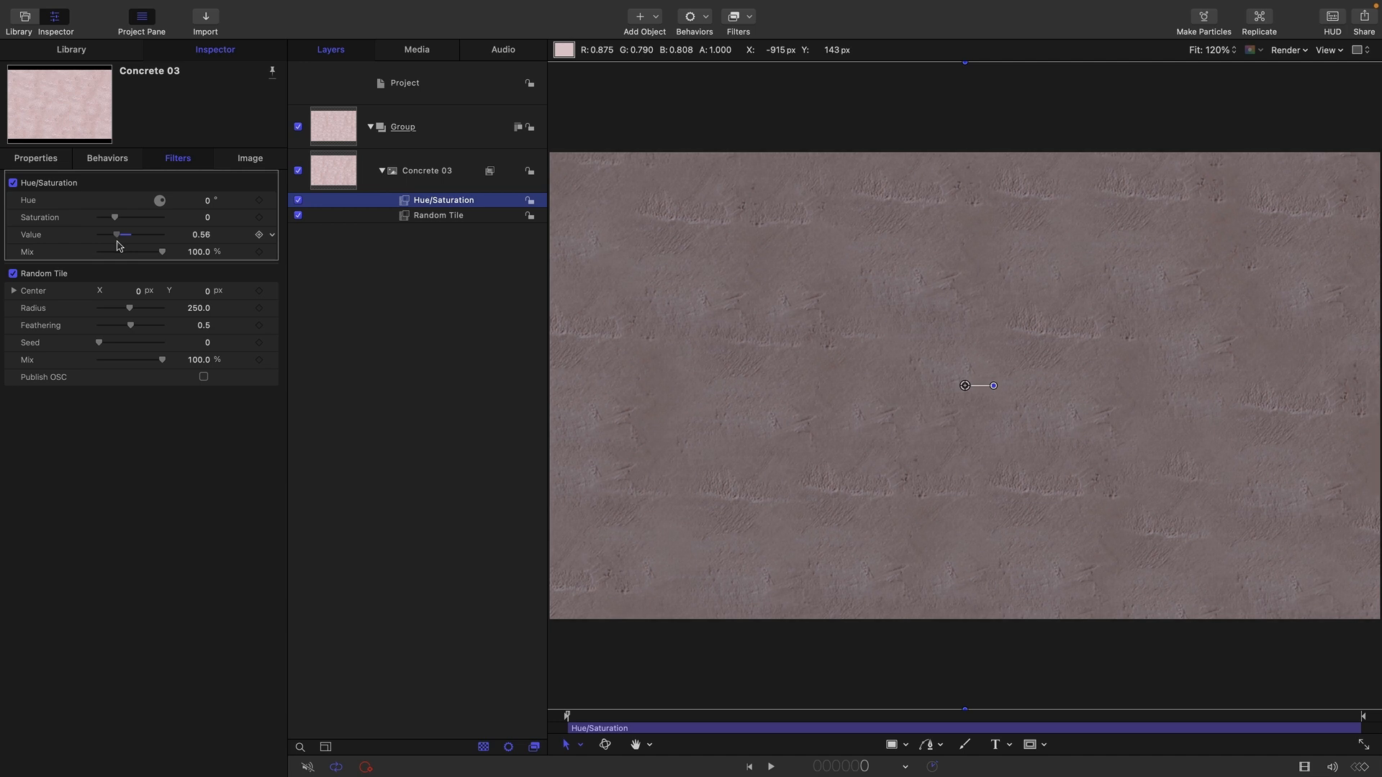
- Rename the group holding the concrete texture as BG
double_click(442, 139)
text(BG)
key(Return)
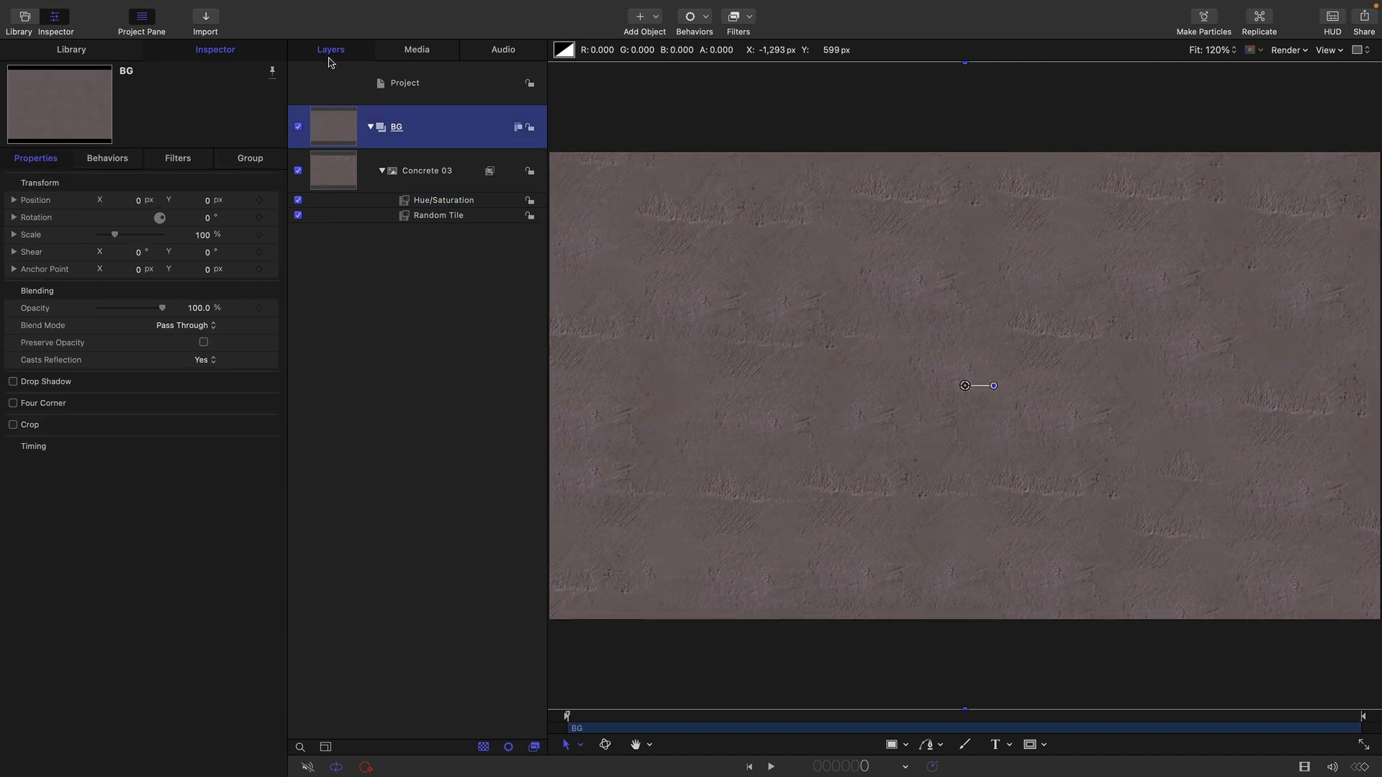
- Create a new group above BG and add the text SPLAT to it on the canvas
click(199, 8)
click(220, 25)
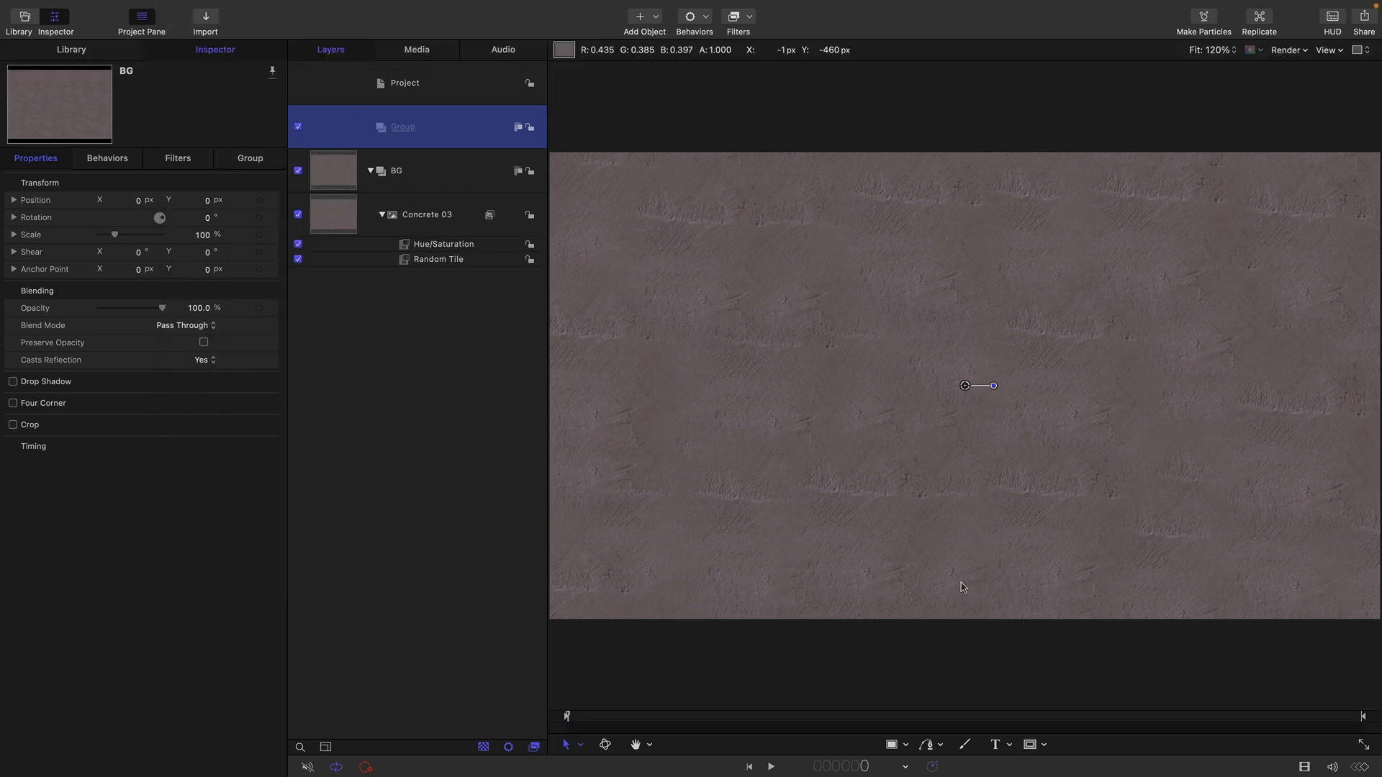
click(994, 748)
click(837, 335)
text(SPL)
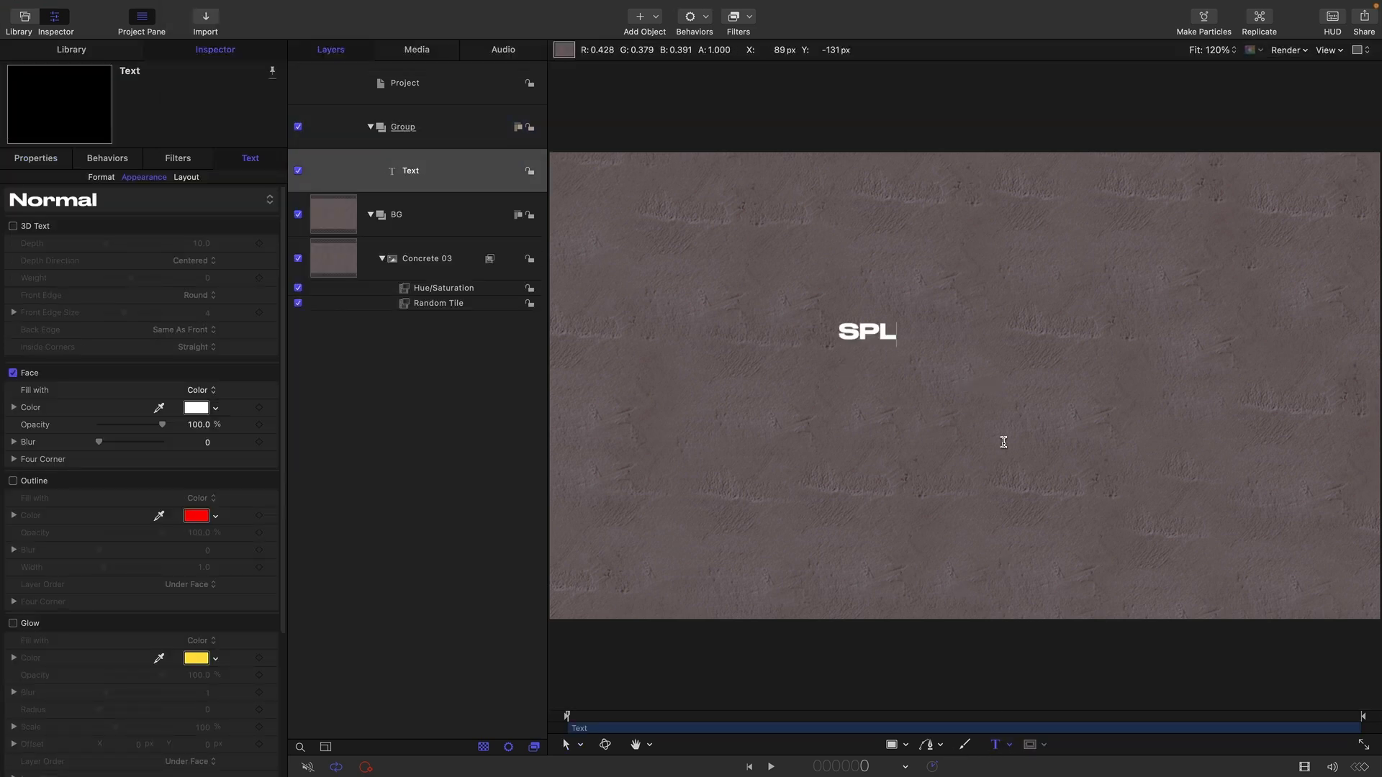
text(AT)
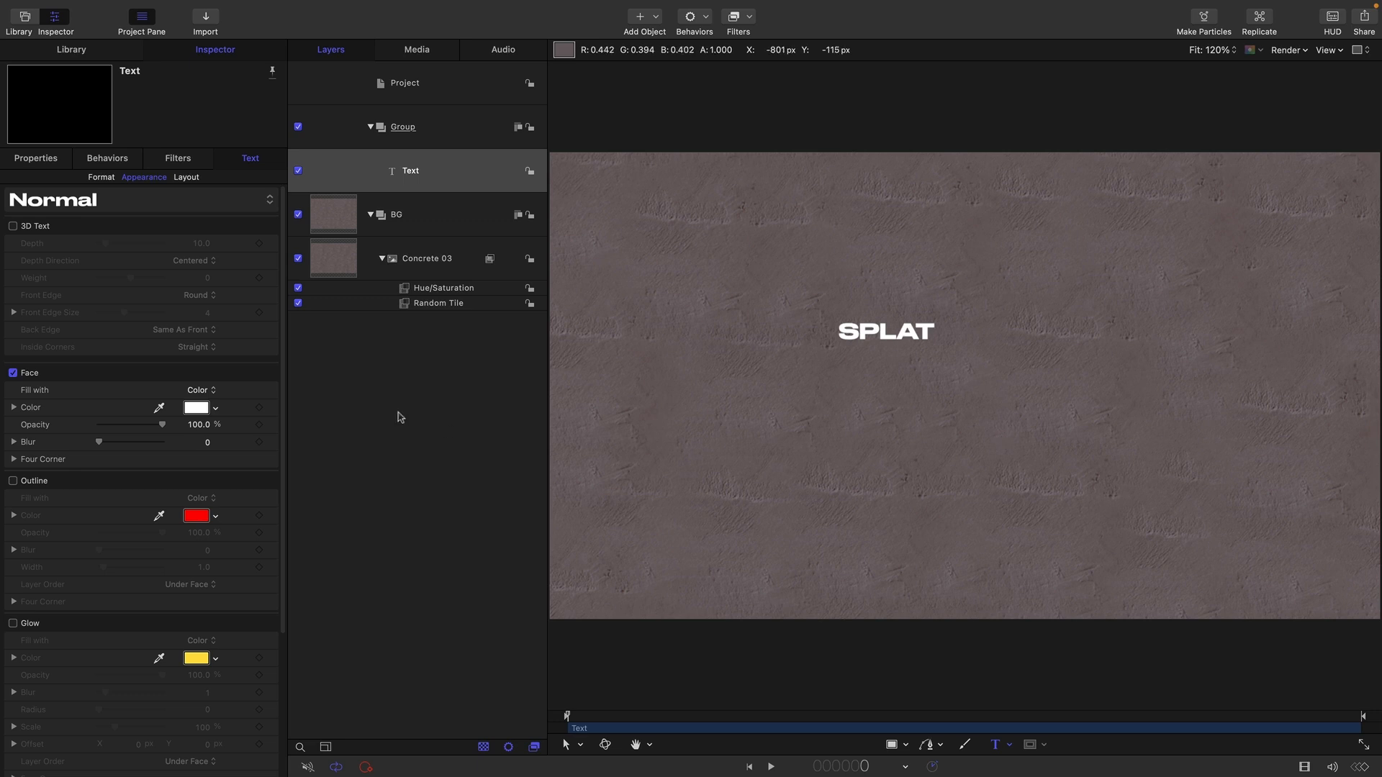
- Center-align the SPLAT text and set its size to 300
click(102, 178)
click(109, 296)
click(201, 279)
text(300)
key(Return)
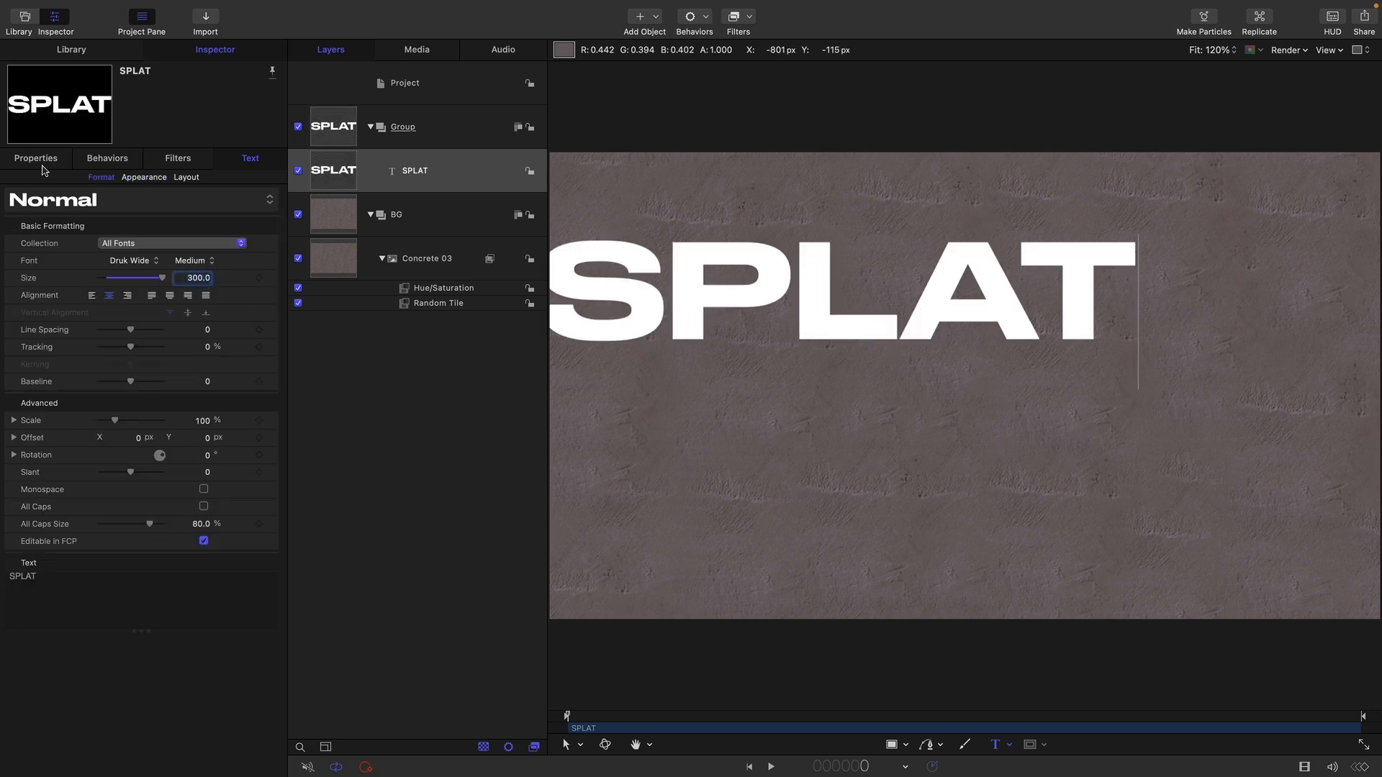
- Center the SPLAT text on the canvas by resetting its position and setting its baseline to about -74.2, and rotate it 2°
click(35, 159)
right_click(144, 180)
click(195, 185)
click(250, 158)
drag(208, 381, 206, 385)
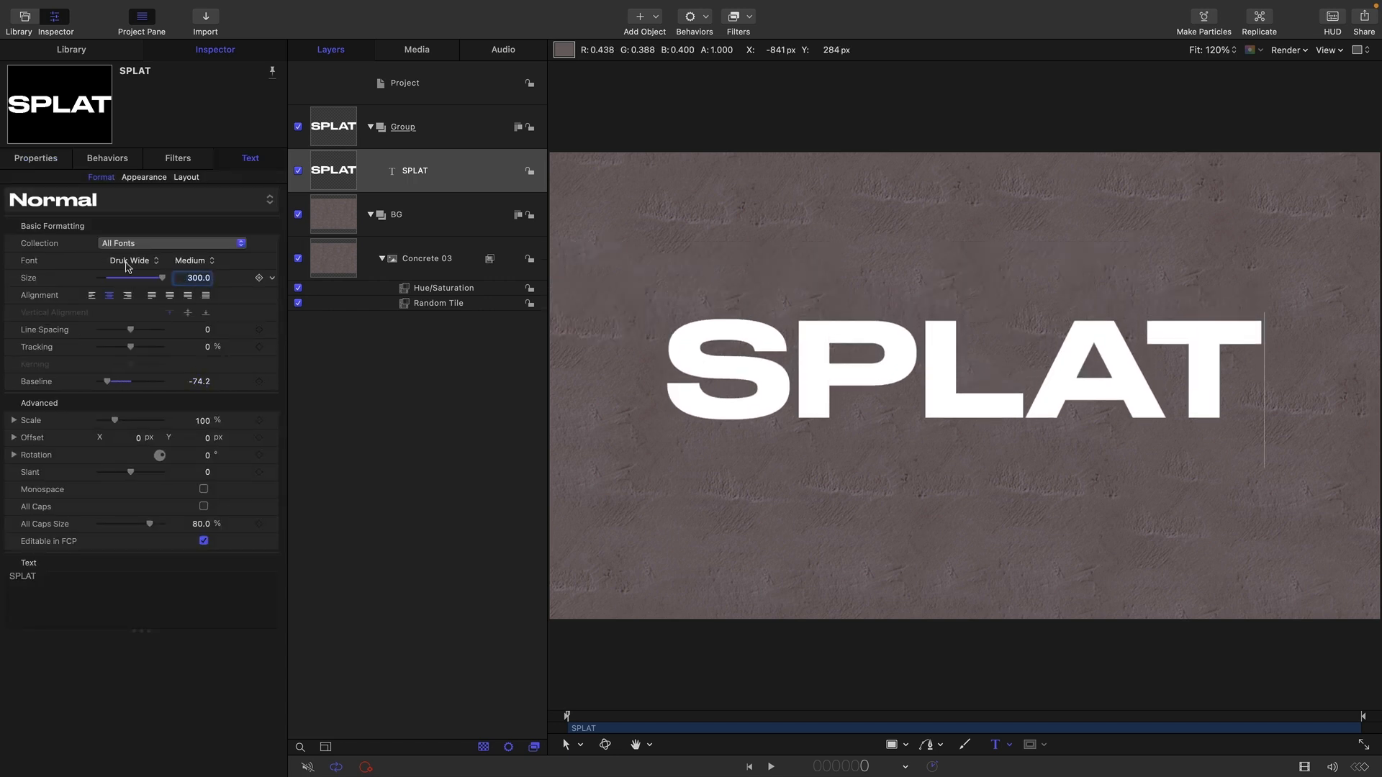
key(F1)
drag(208, 223, 205, 218)
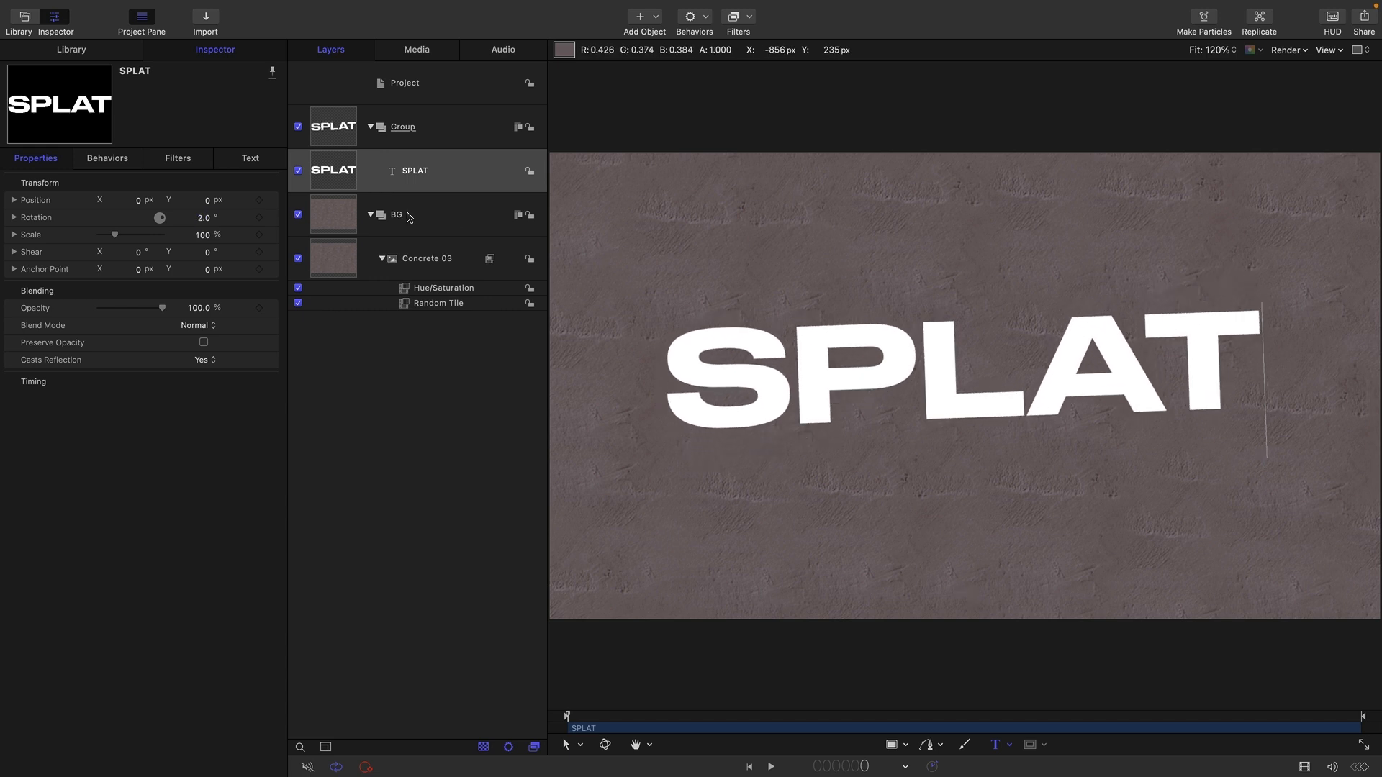
- Turn SPLAT into 3D text and set its front edge size to 10
click(262, 161)
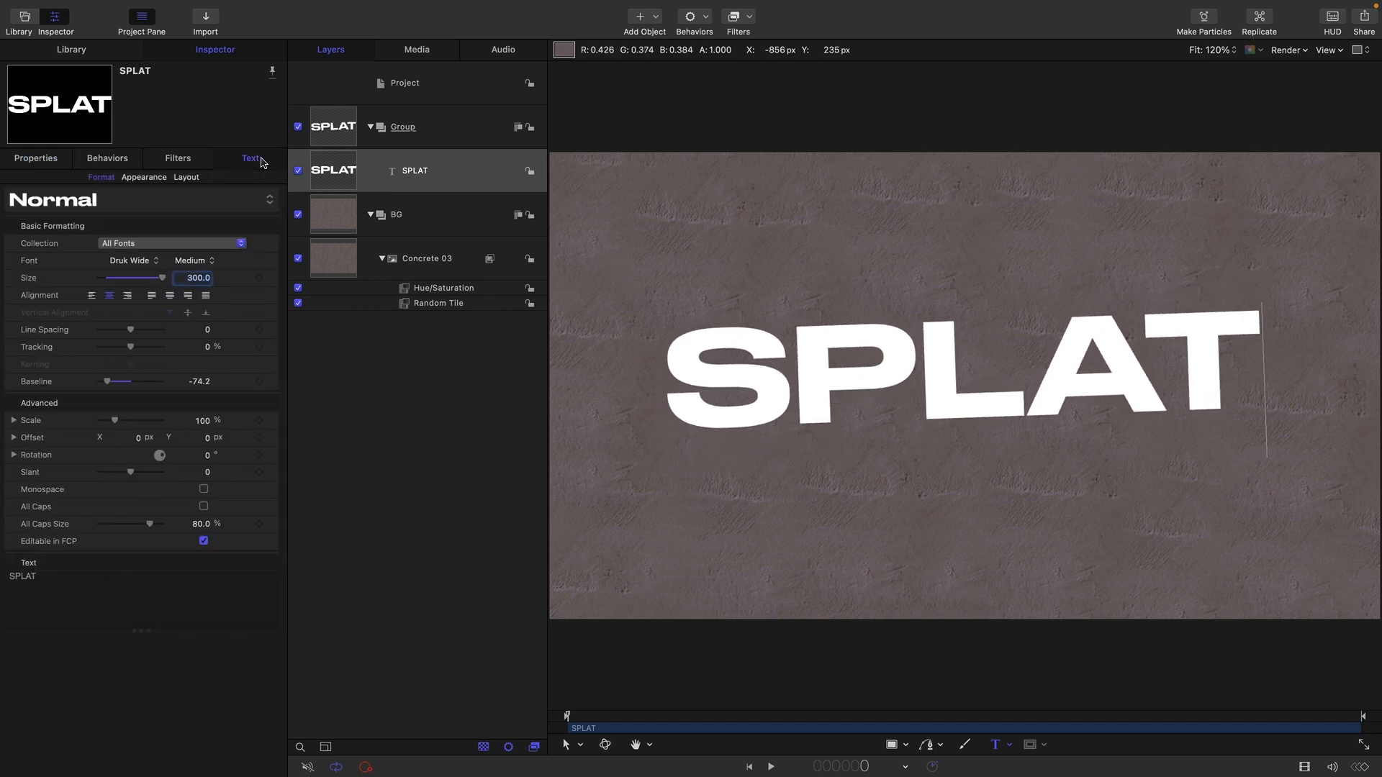
click(145, 177)
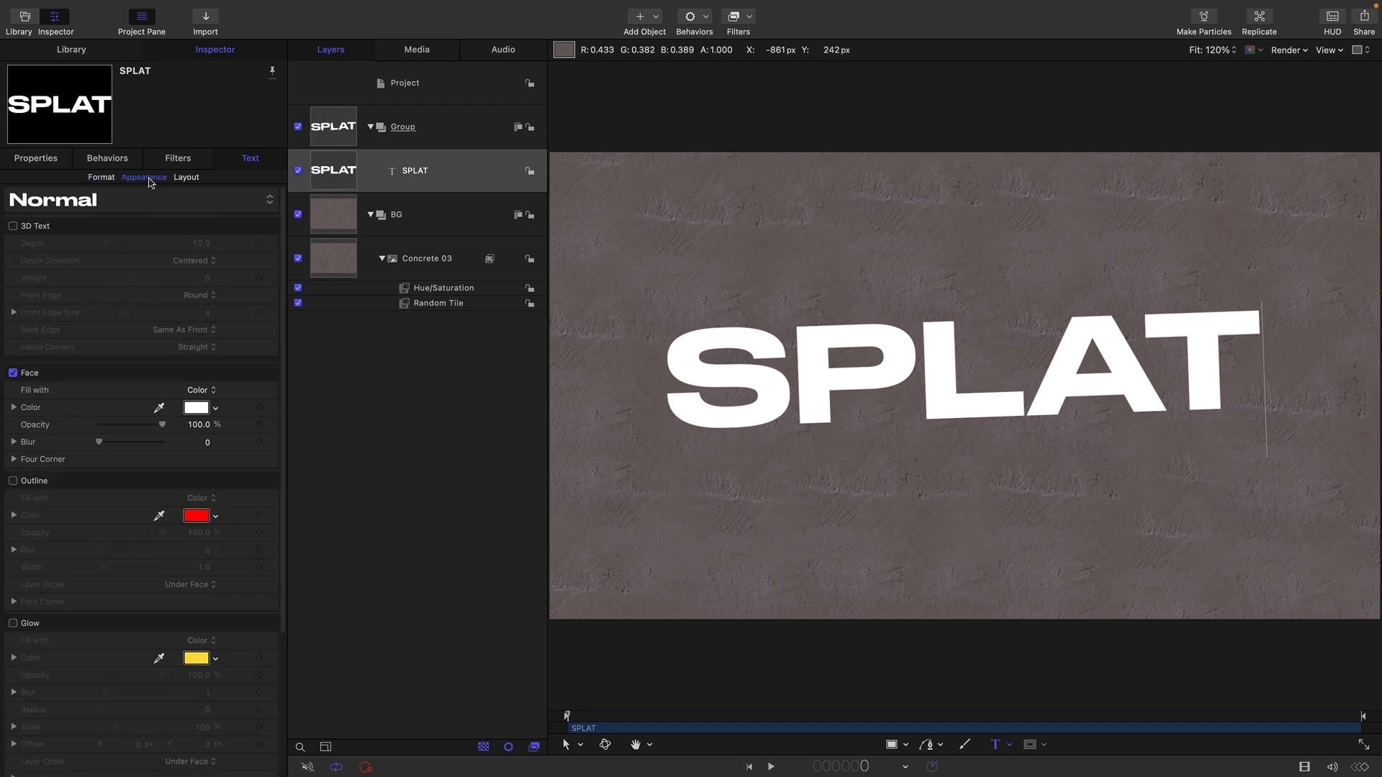
click(14, 227)
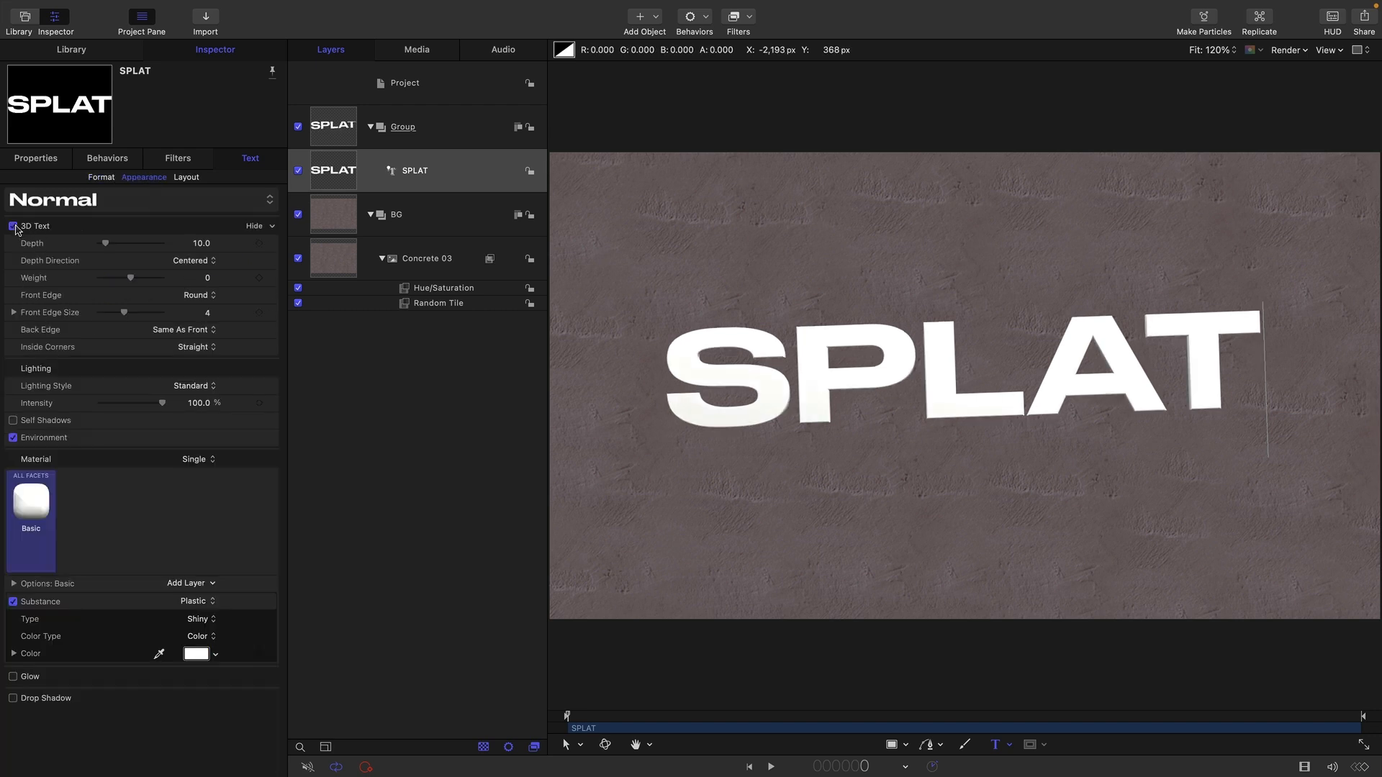
click(207, 314)
text(10)
key(Return)
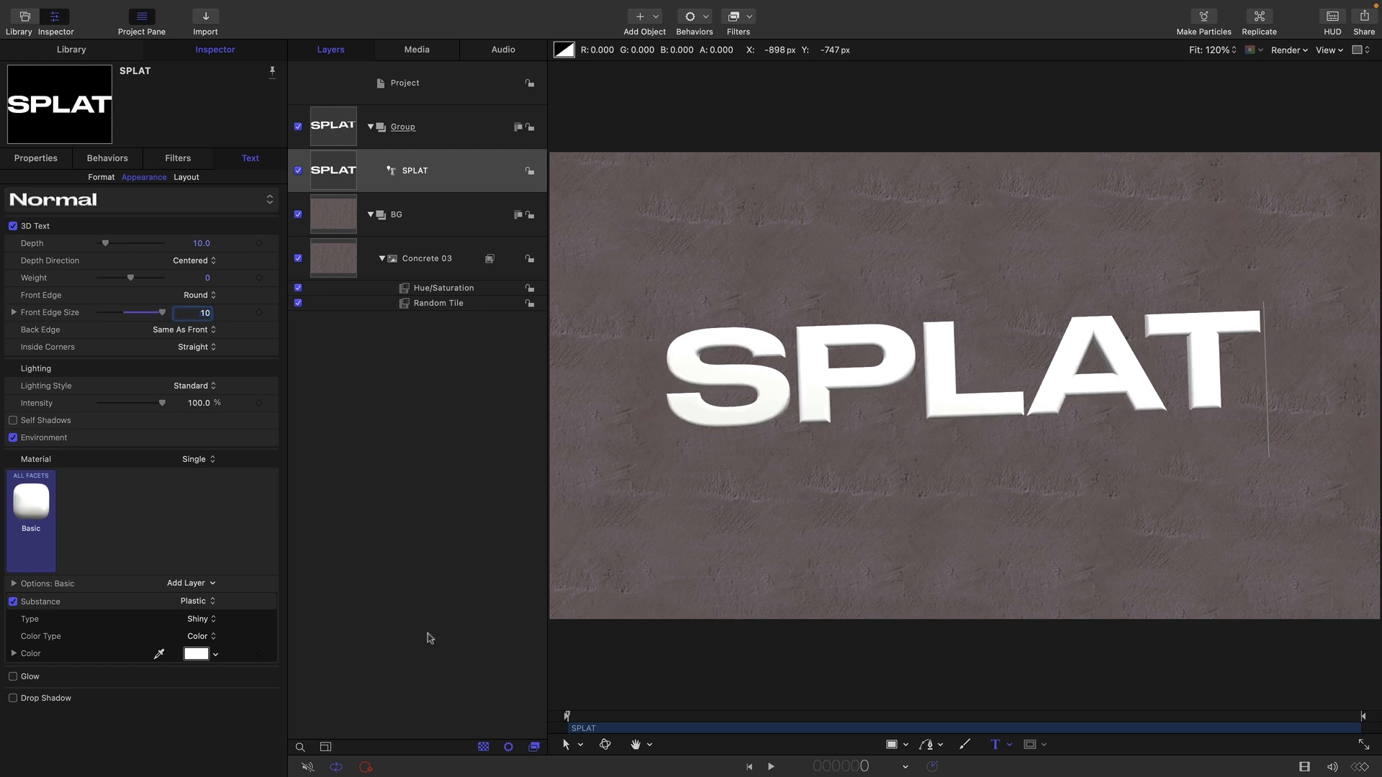
- Apply the Grey Granite stone material to the 3D text
click(33, 503)
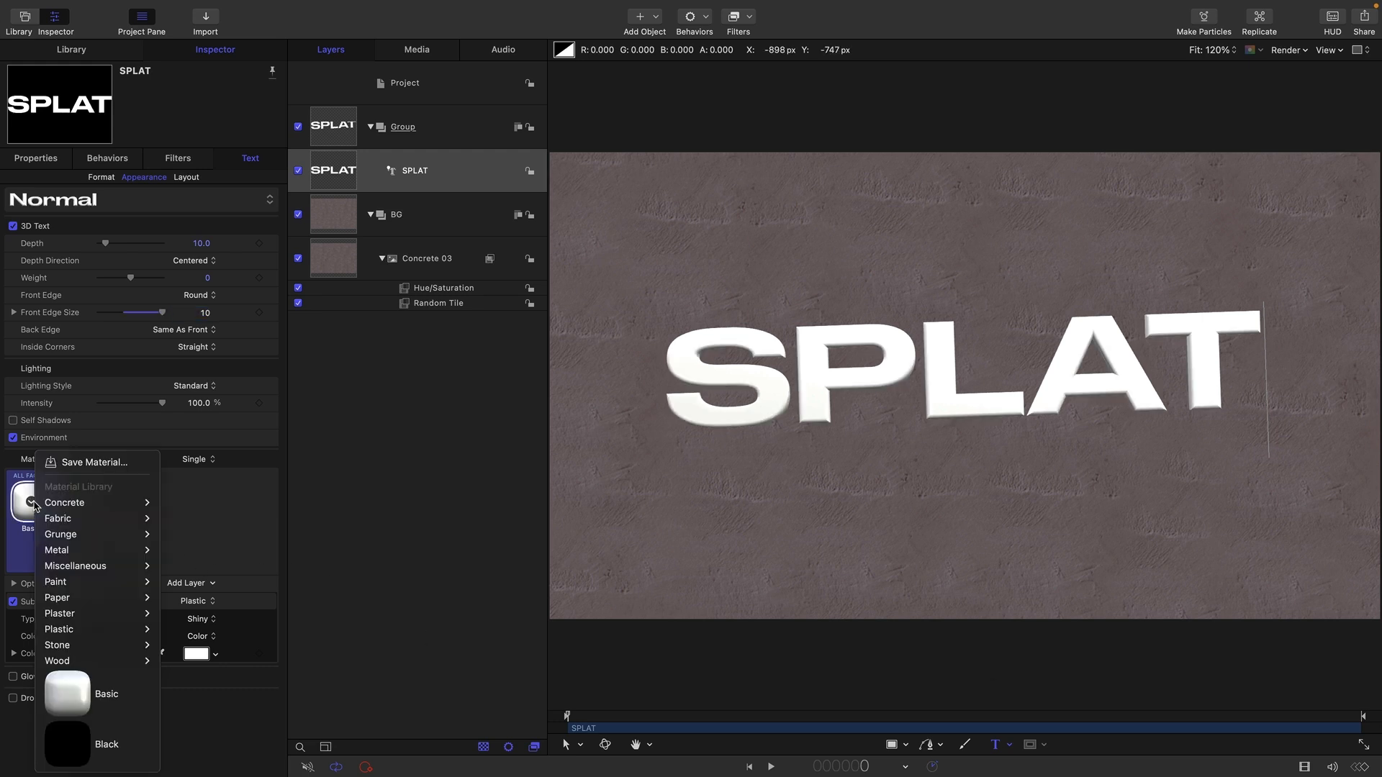
mouse_move(75, 648)
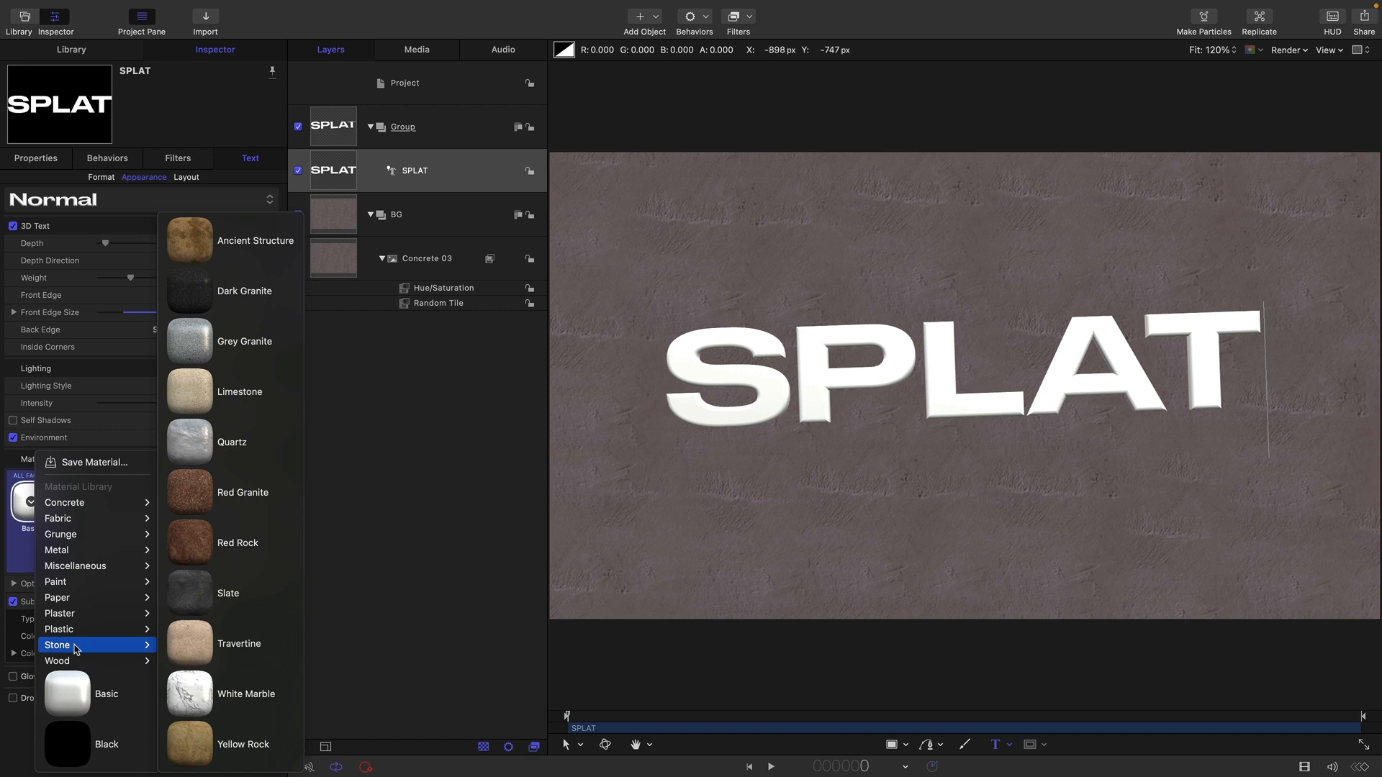
click(194, 347)
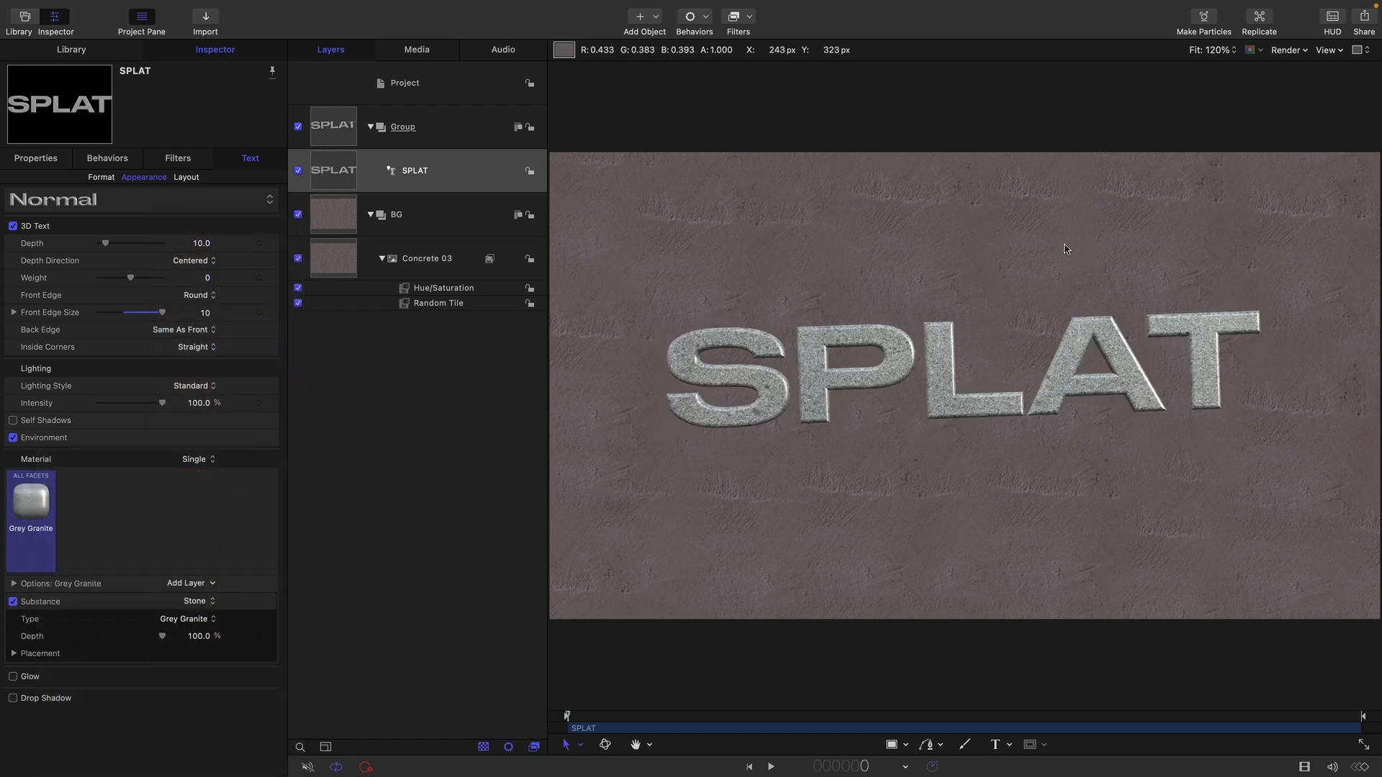
- Rename the group holding the SPLAT layer as Text
double_click(449, 136)
text(Text)
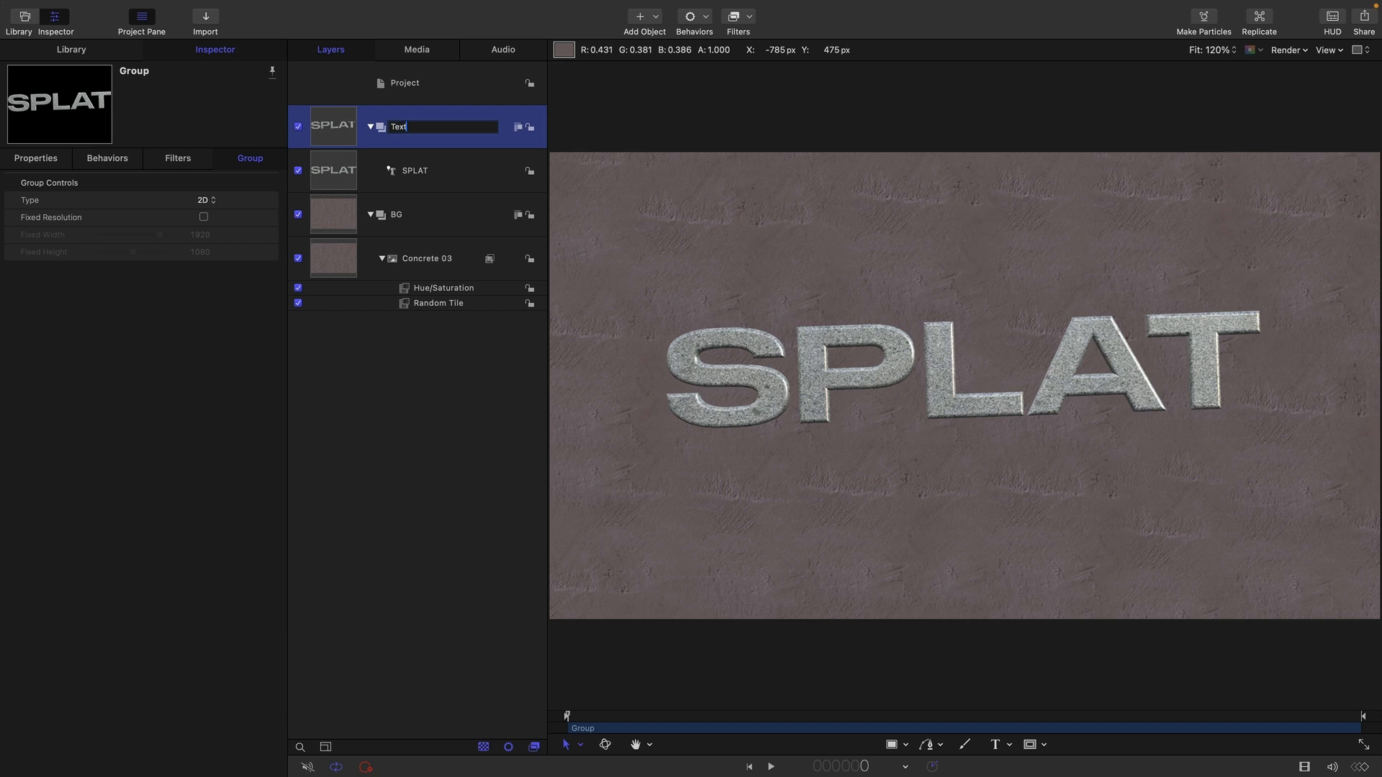
key(Return)
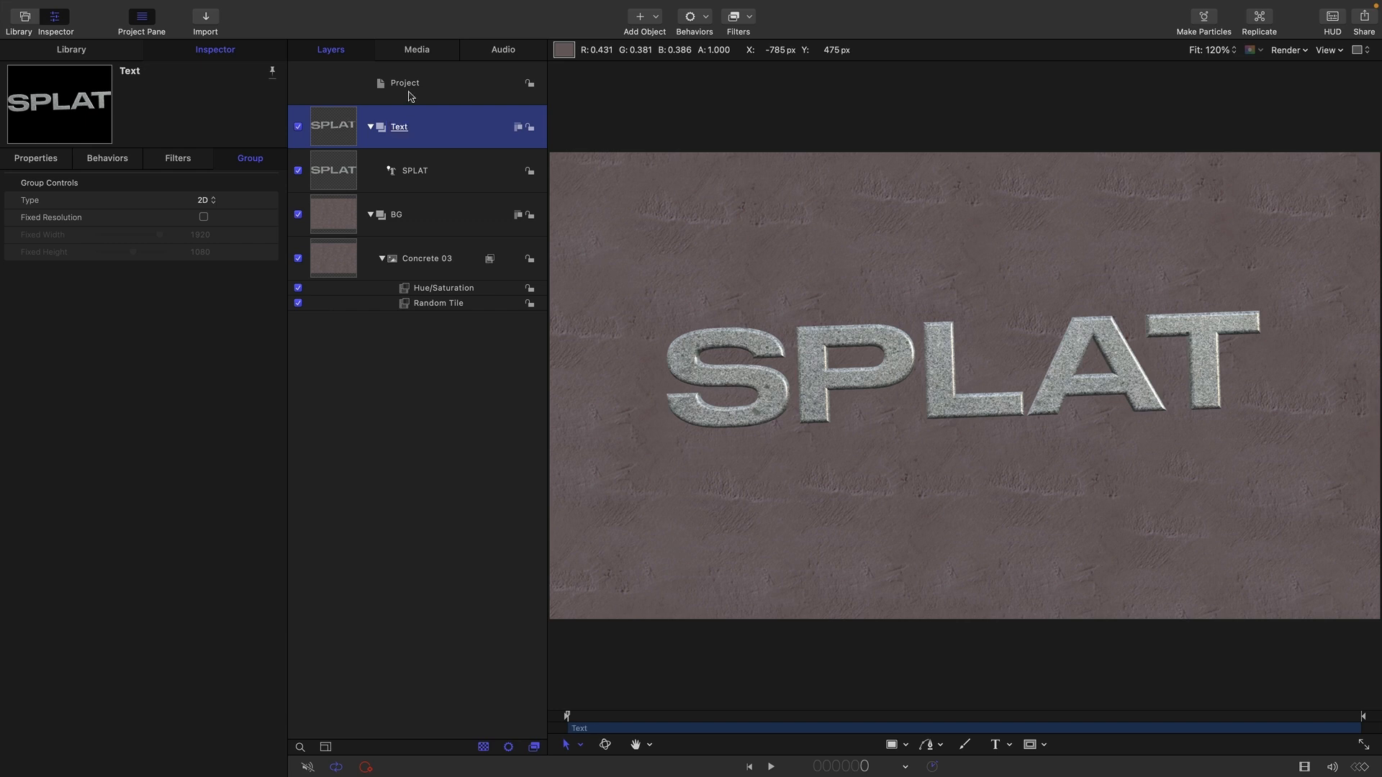
- Search the library content for "splat" and add the Splat 05 item above the Text group
click(79, 50)
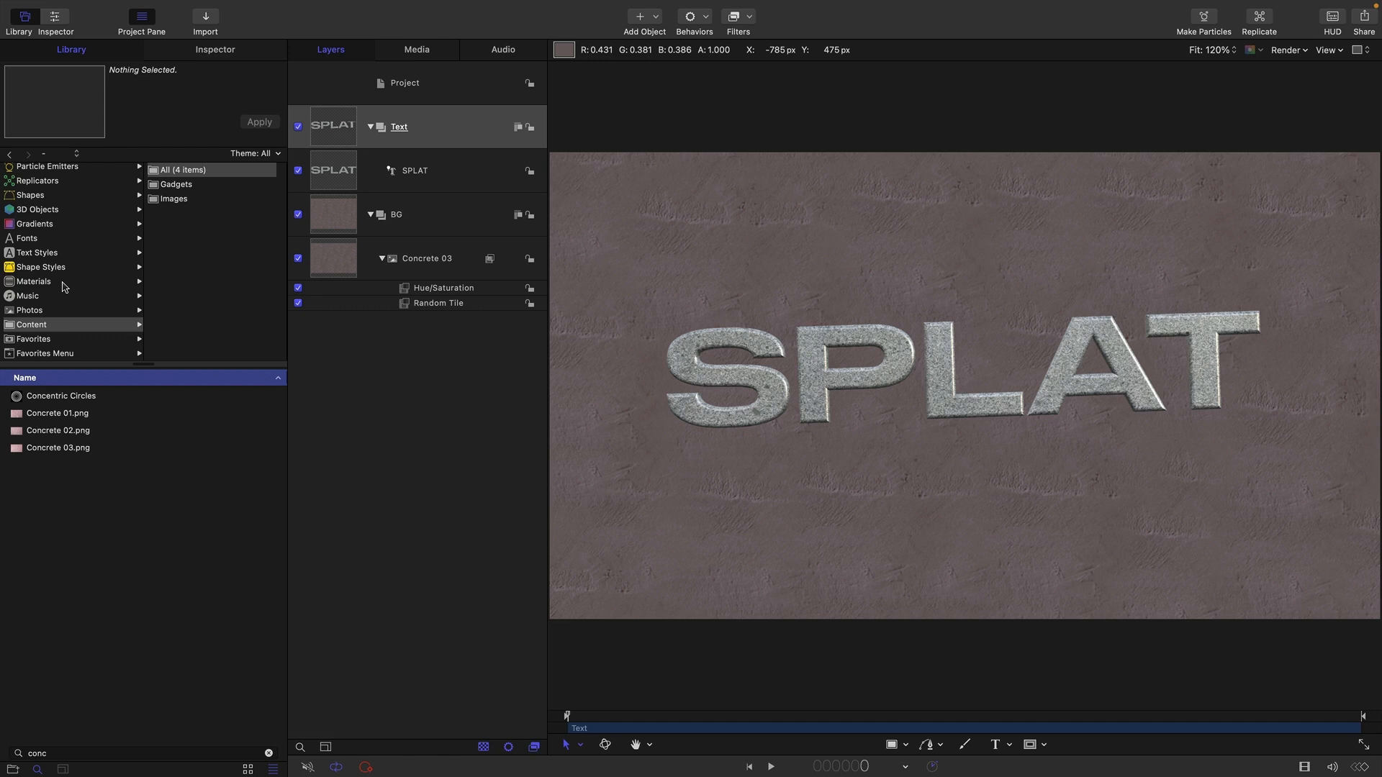
click(56, 749)
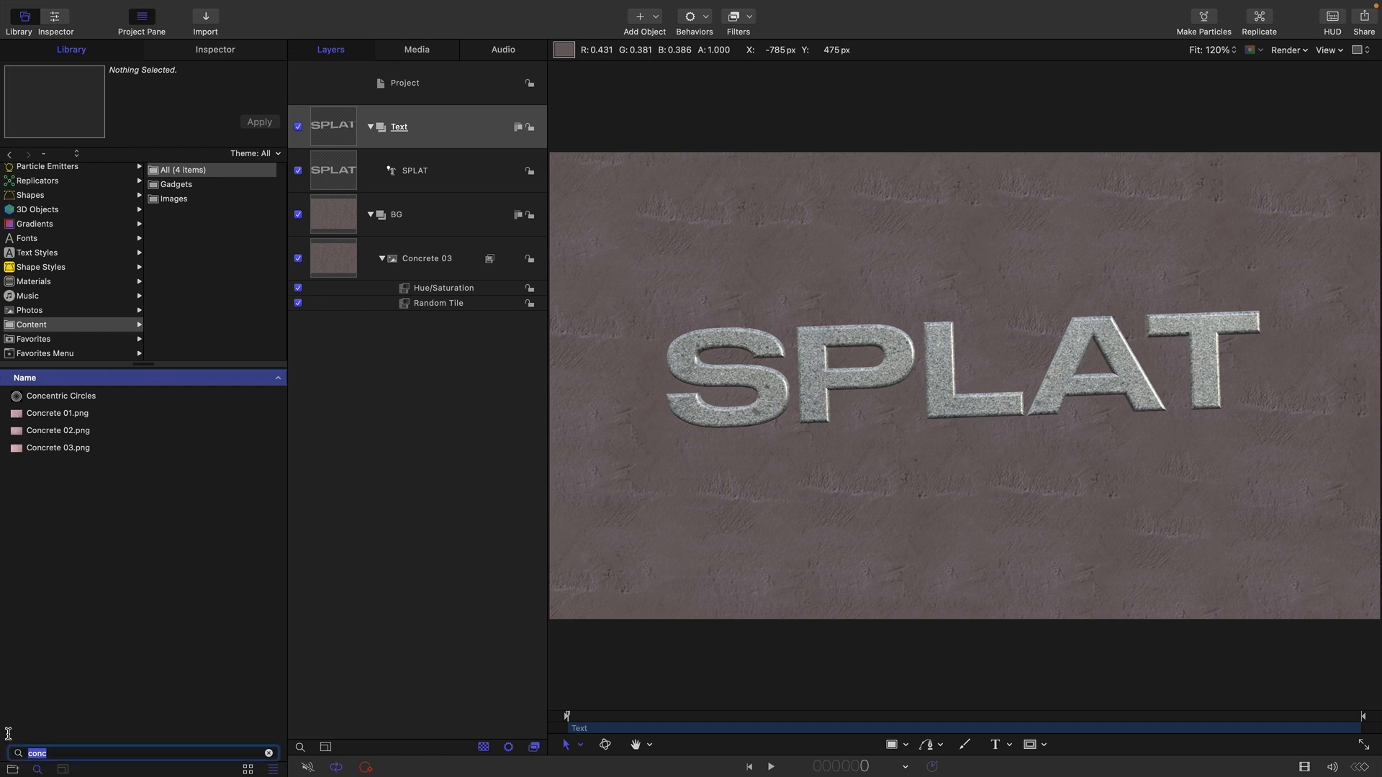
text(splat)
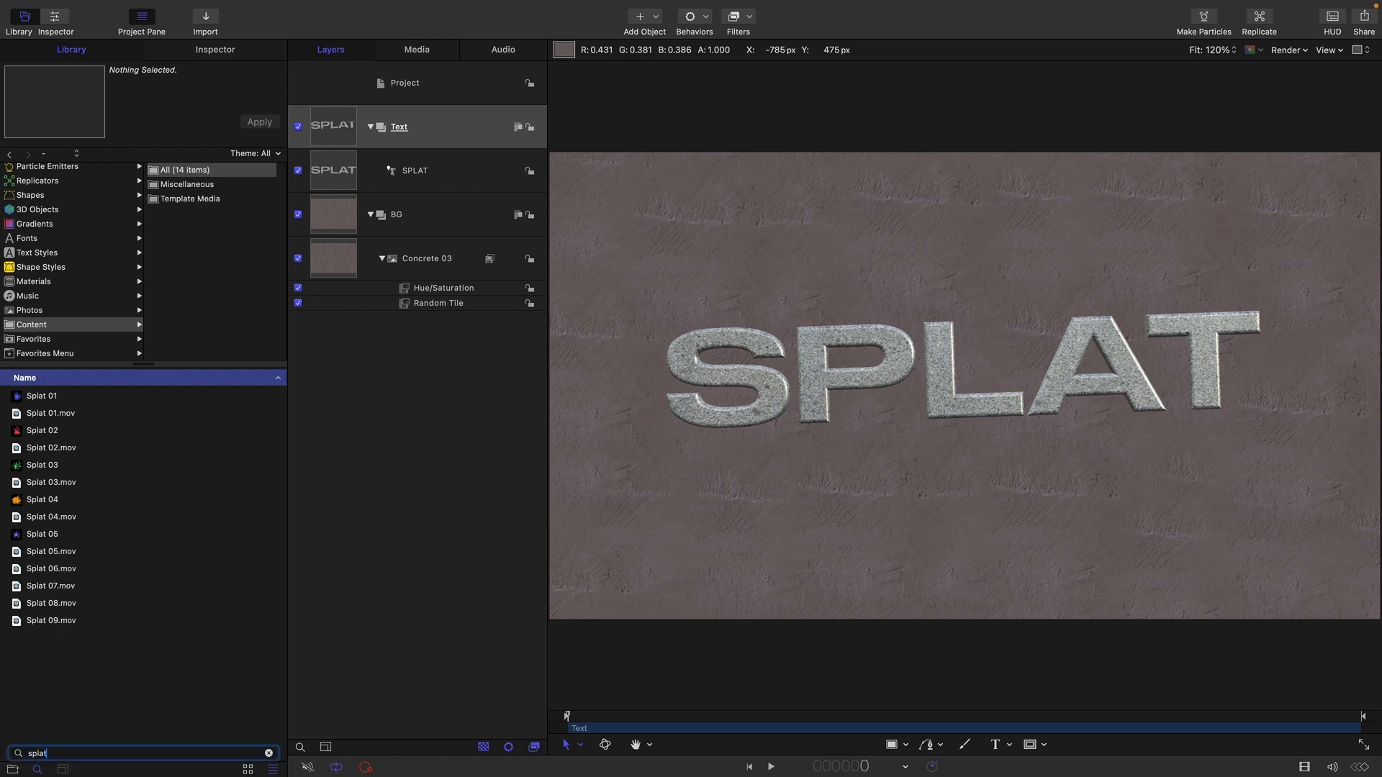
click(32, 536)
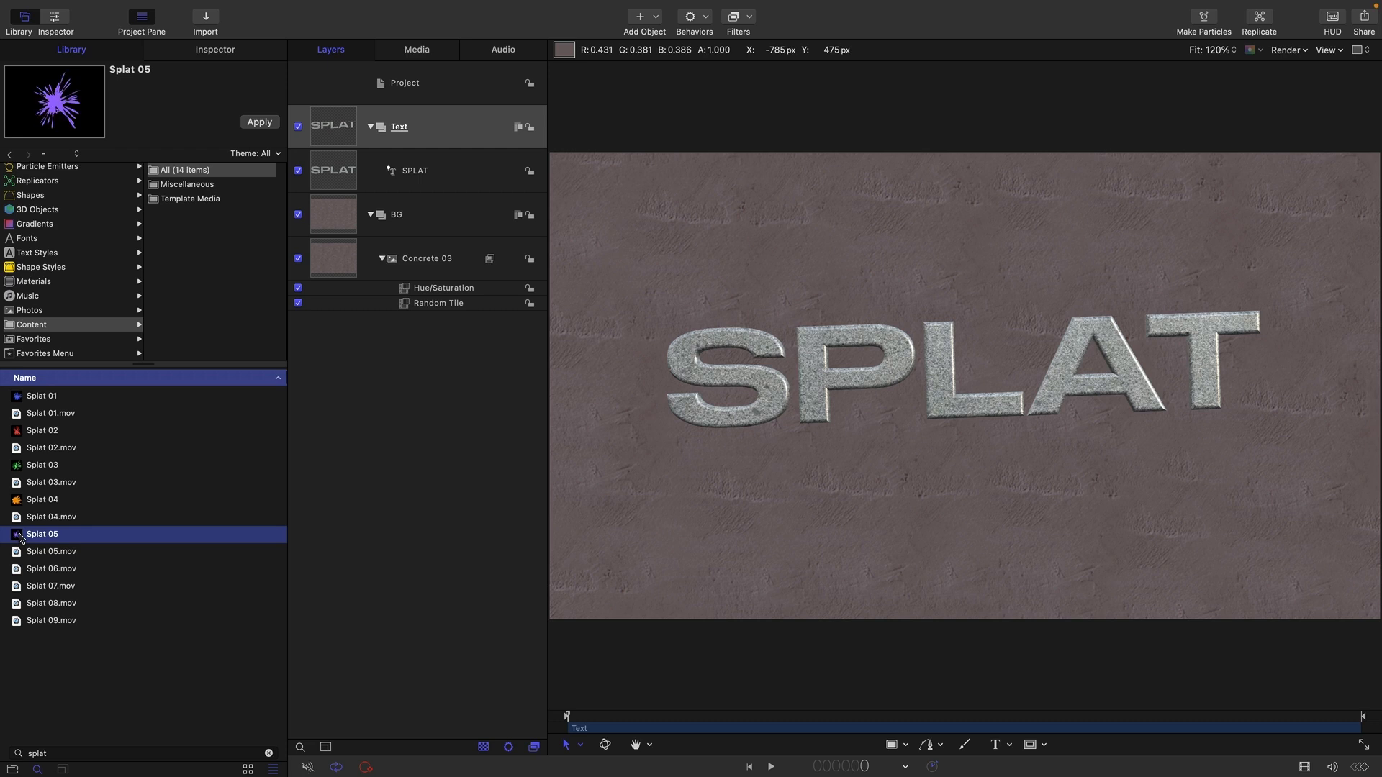
drag(34, 535, 365, 104)
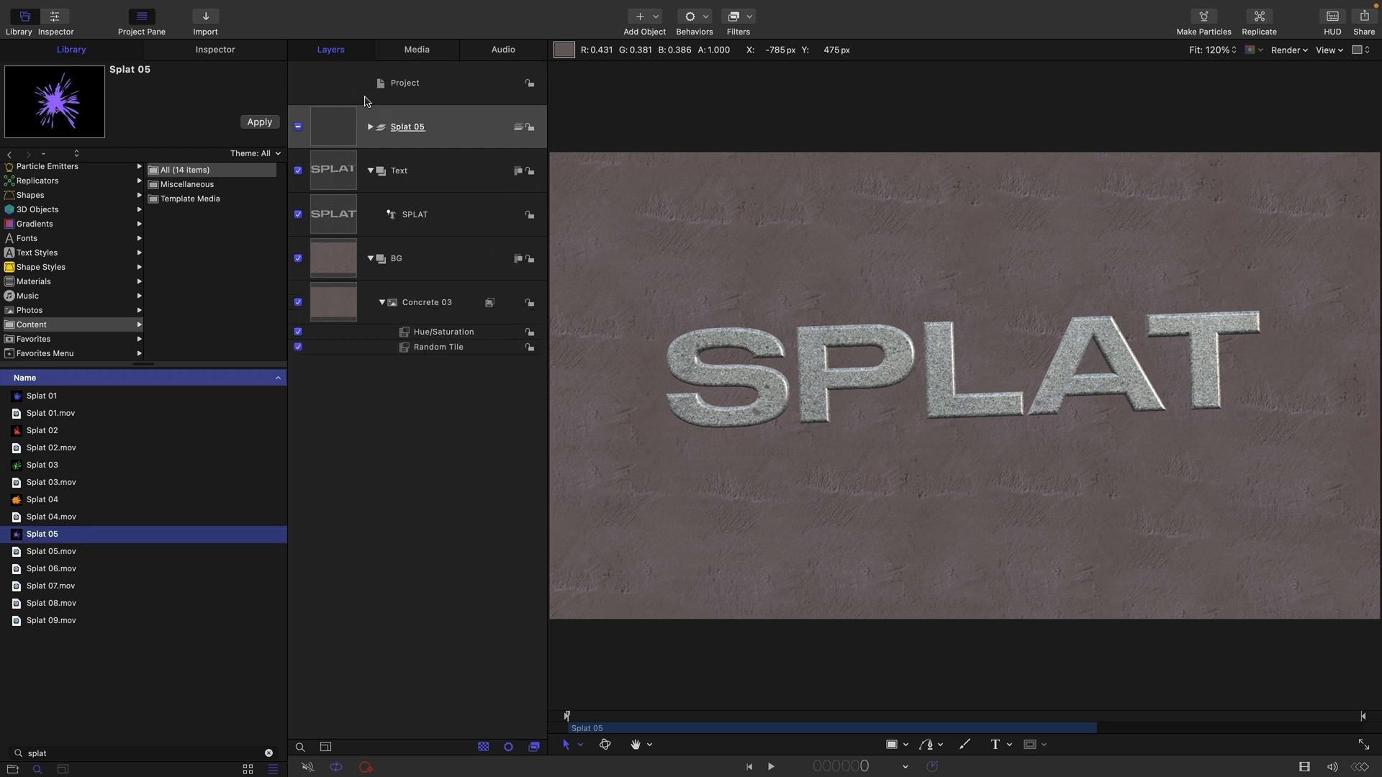
- Move the source Shape out of Splat 05 into its own group above it, and make that group 2D
click(371, 129)
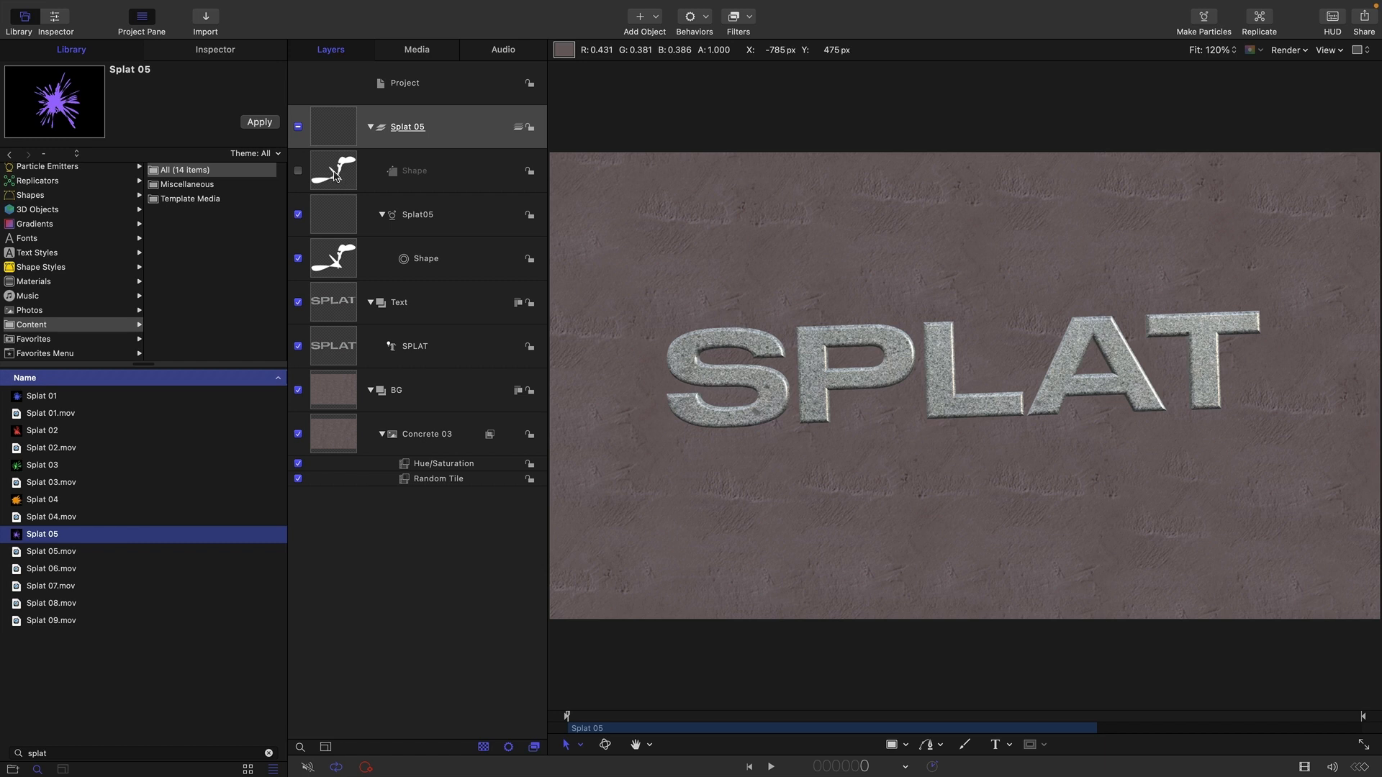
drag(332, 178, 349, 104)
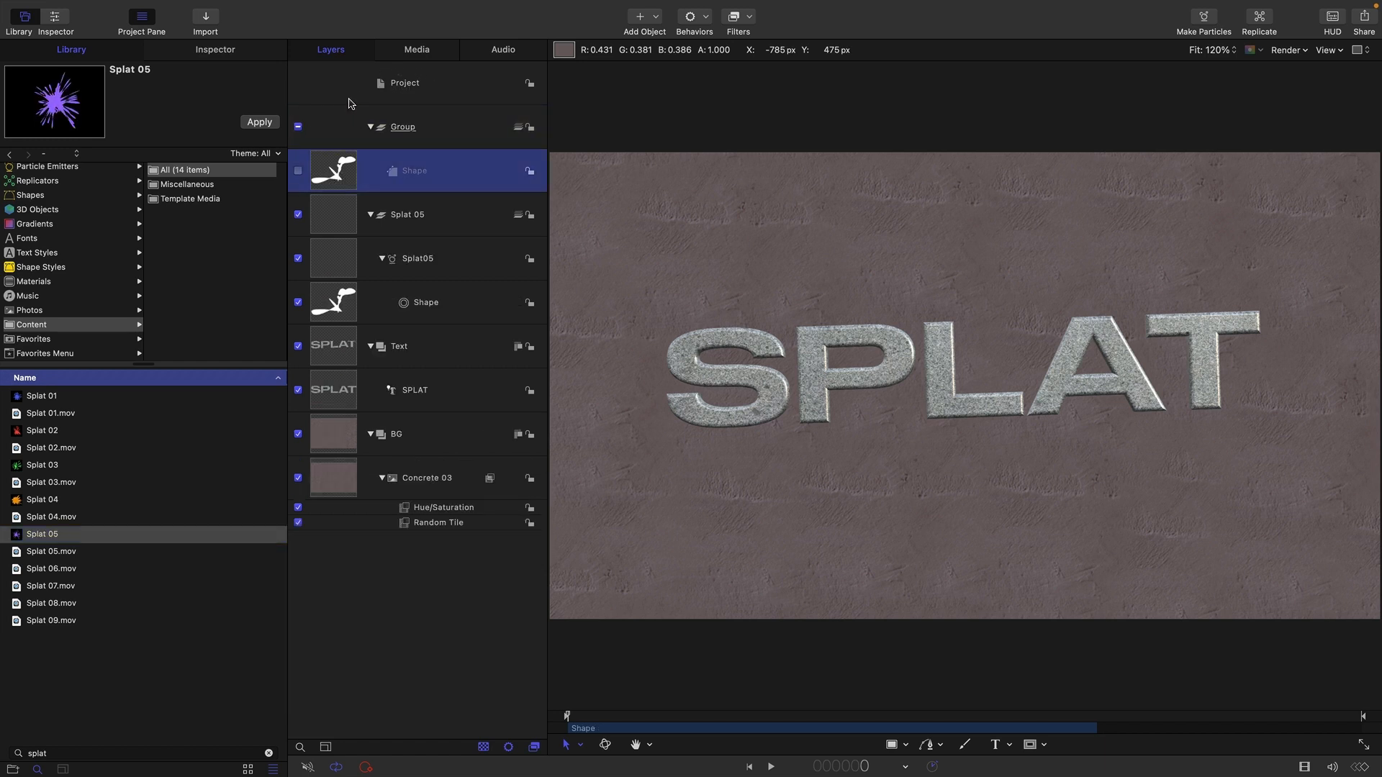
right_click(403, 131)
click(439, 318)
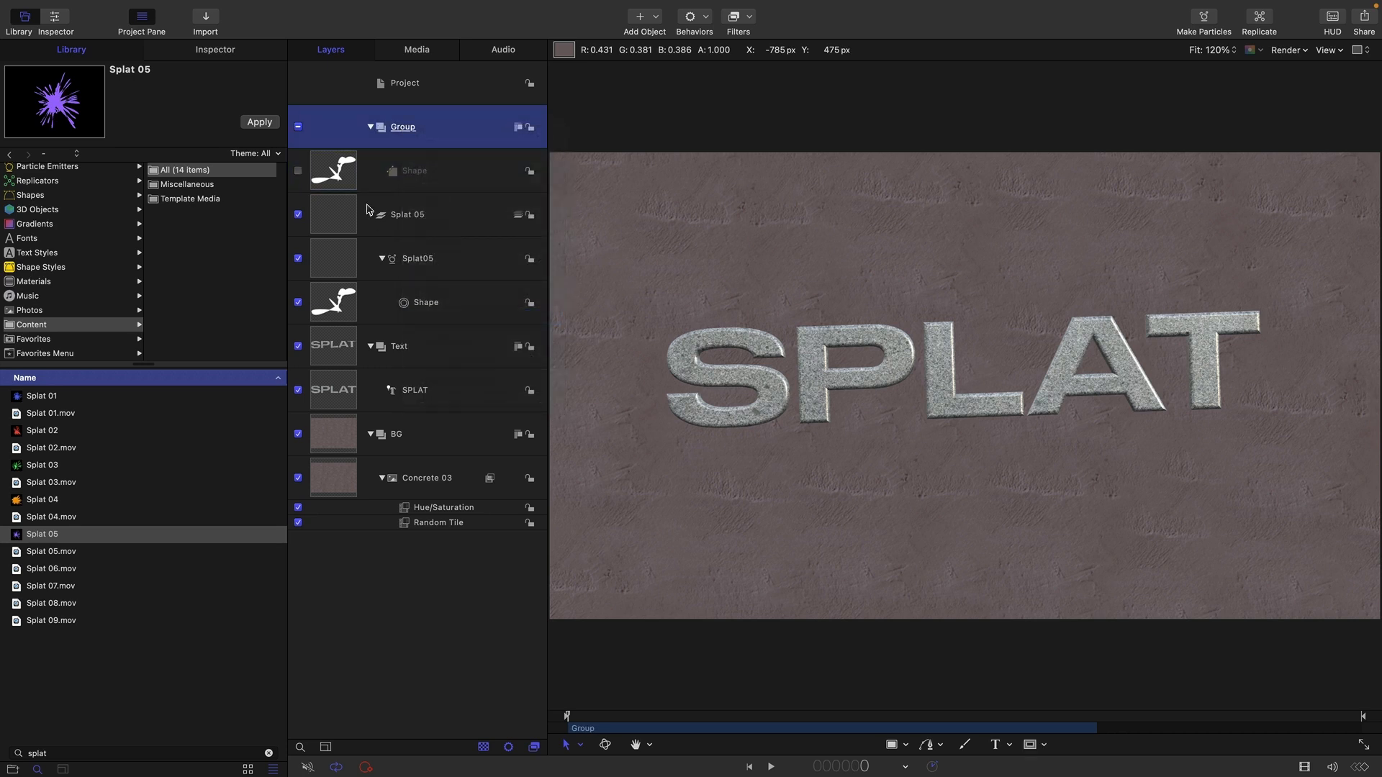
- Delete the leftover Splat 05 group and activate the splat Shape layer
click(343, 218)
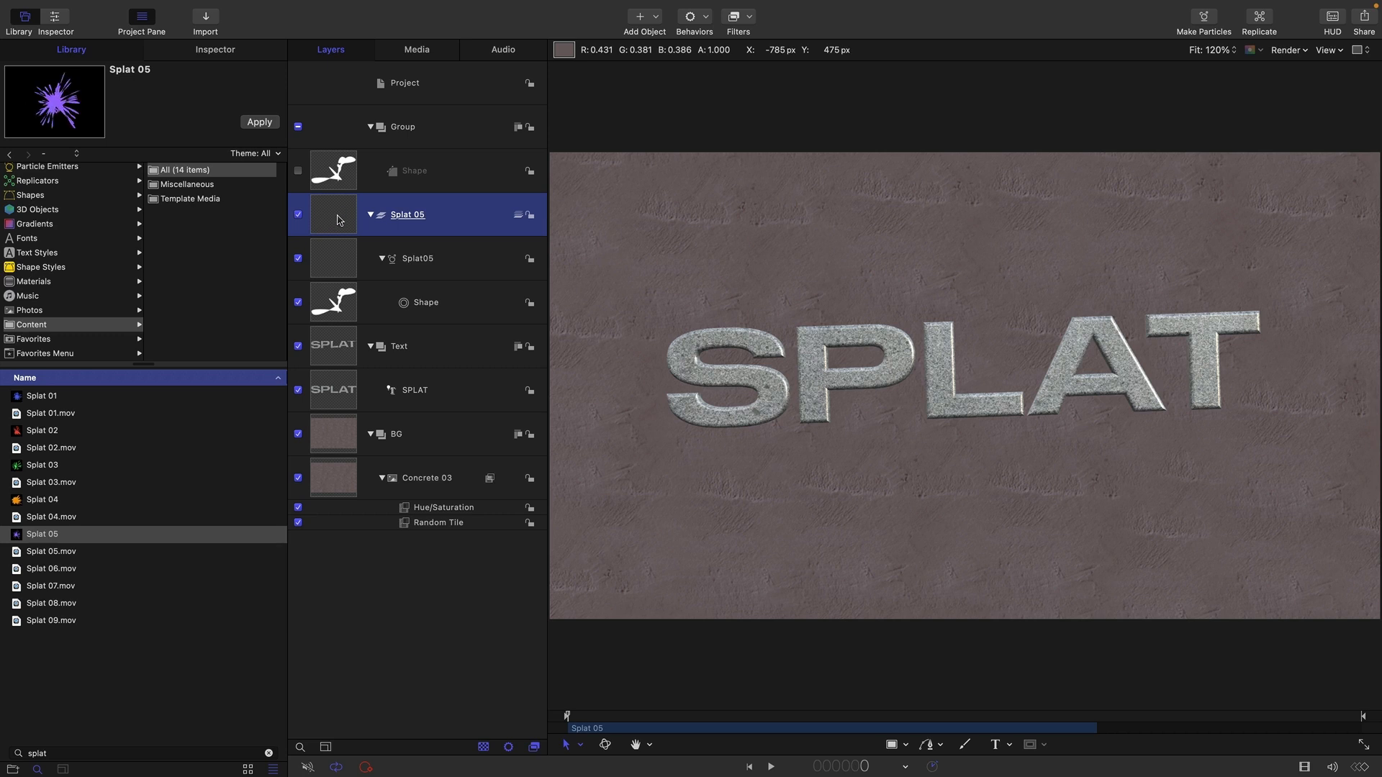
key(Delete)
click(298, 170)
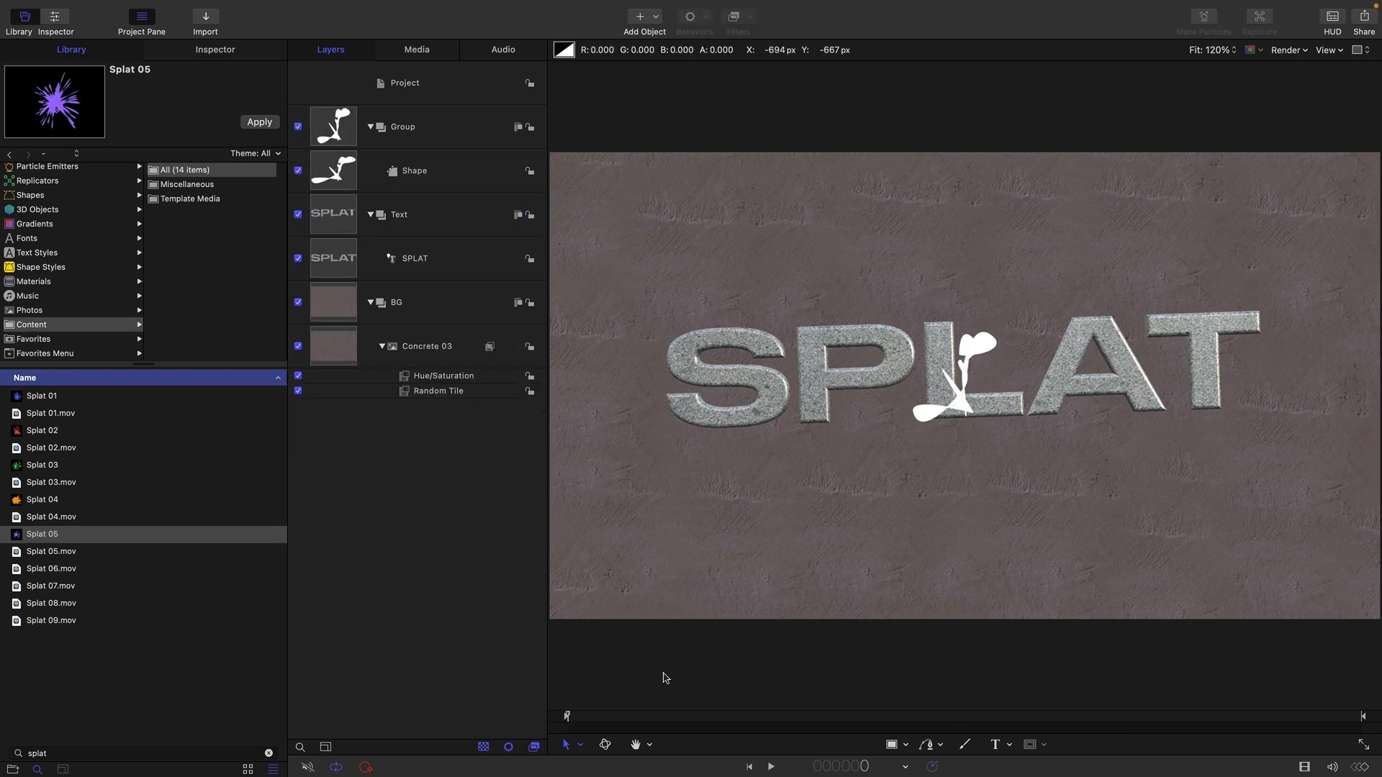
- Make a particle emitter from the splat Shape layer with the playhead at frame 16
drag(624, 716, 668, 717)
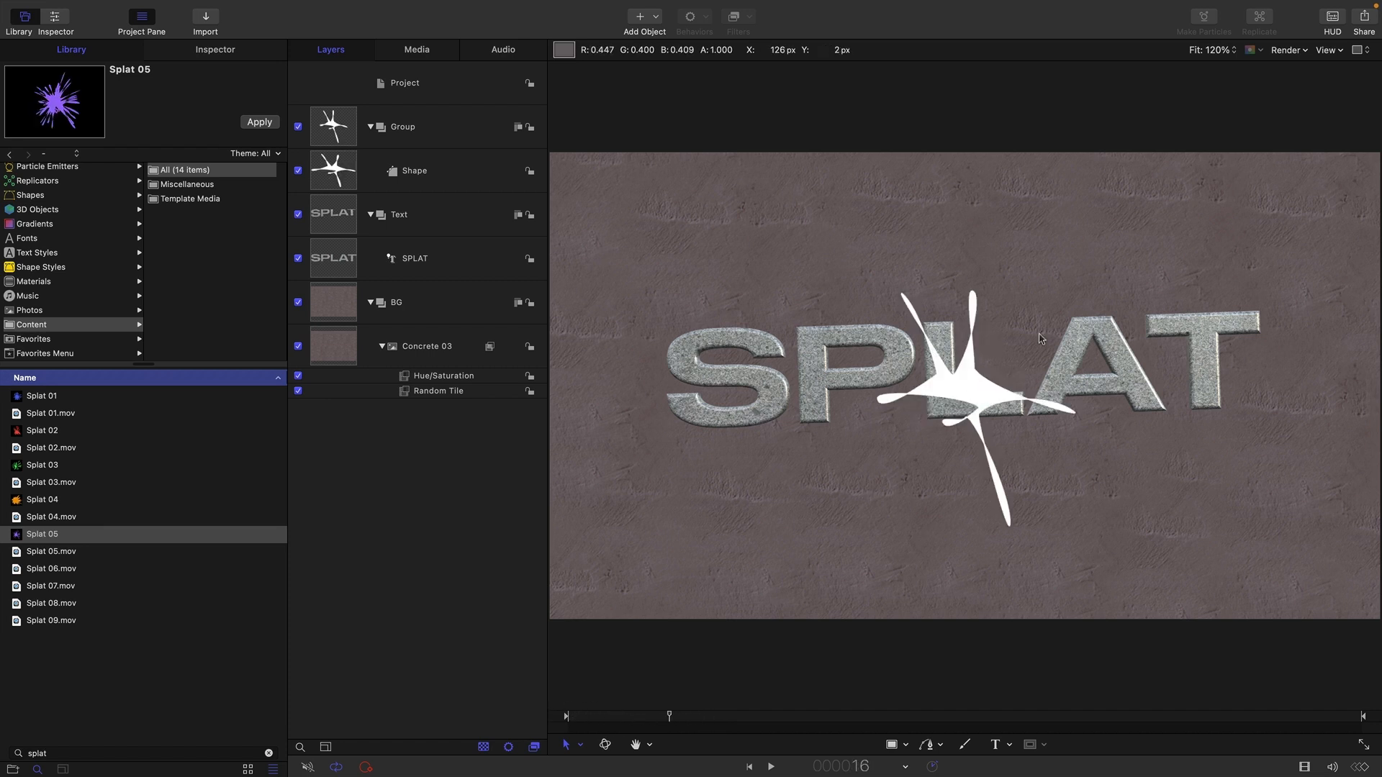
click(335, 169)
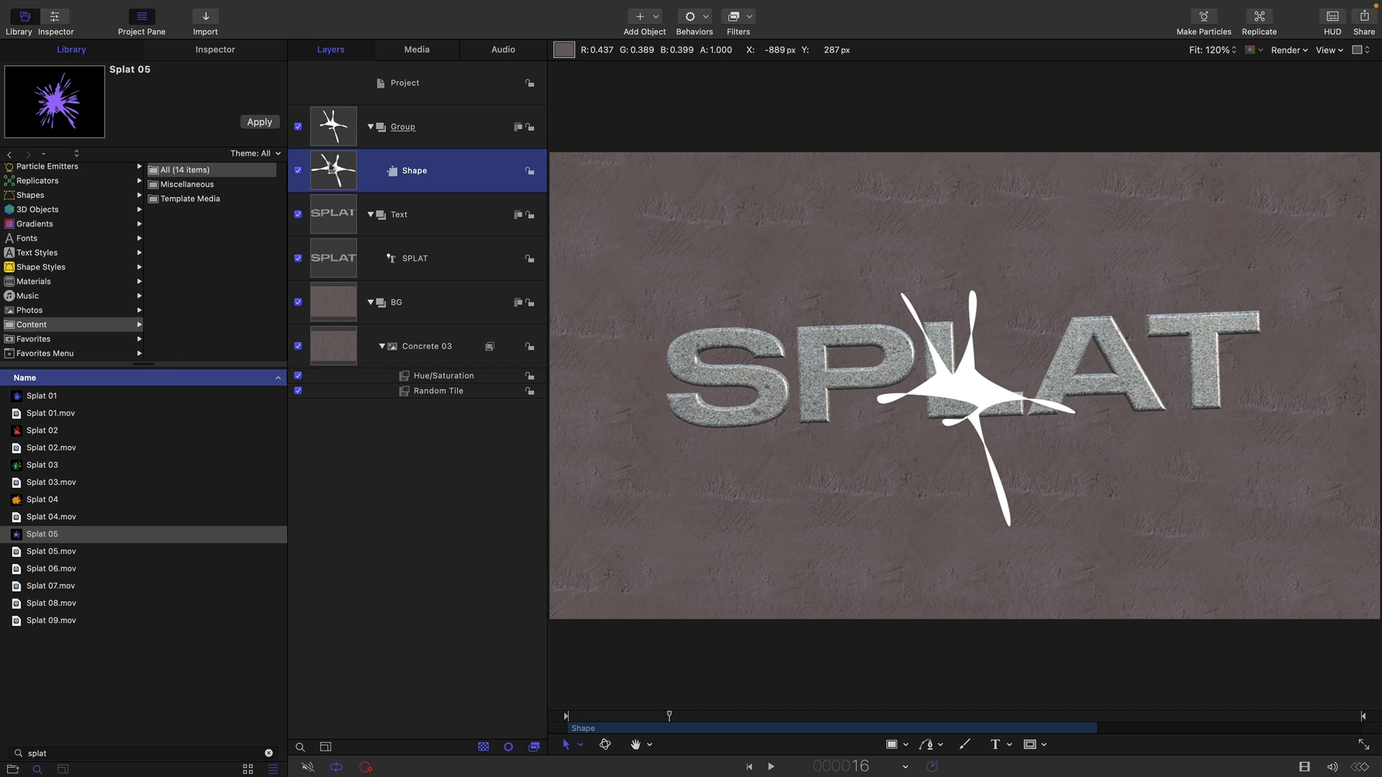
mouse_move(124, 5)
click(197, 7)
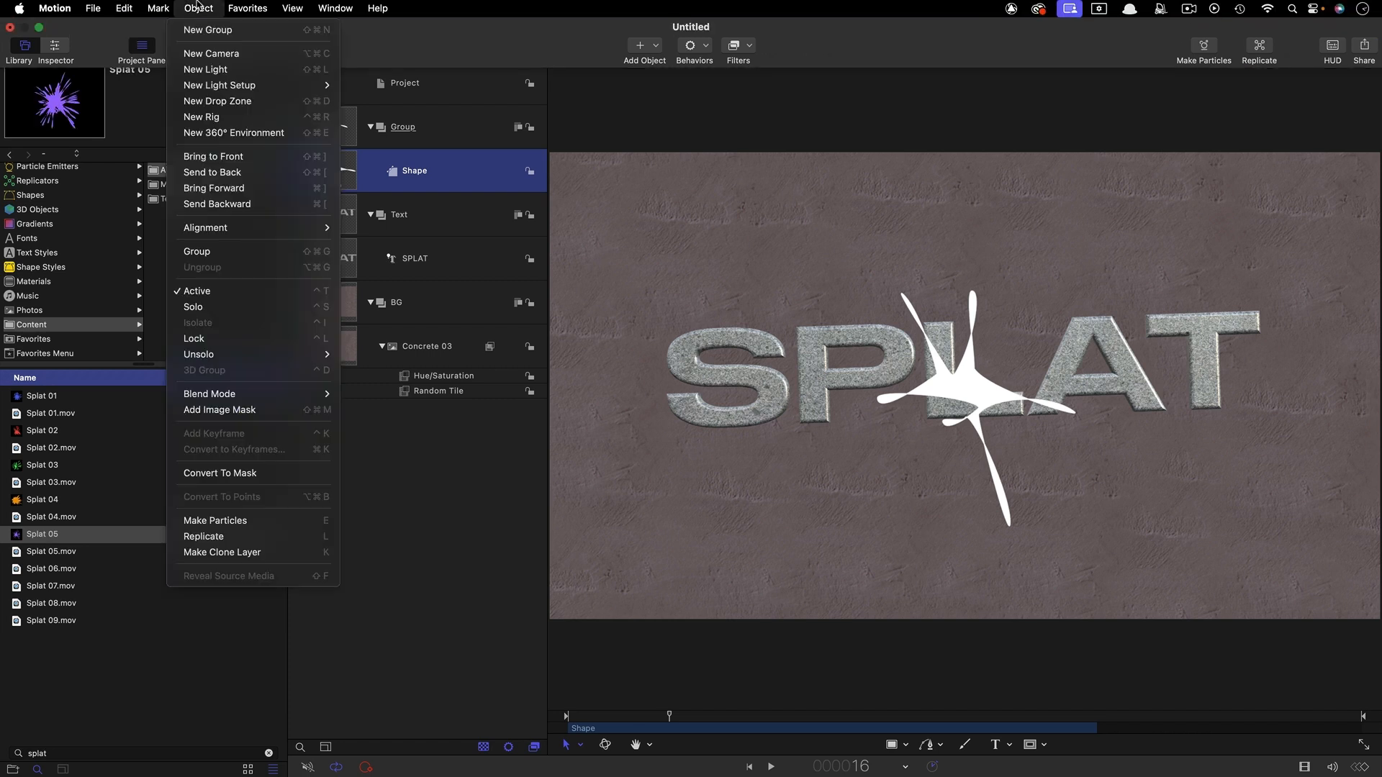
click(256, 520)
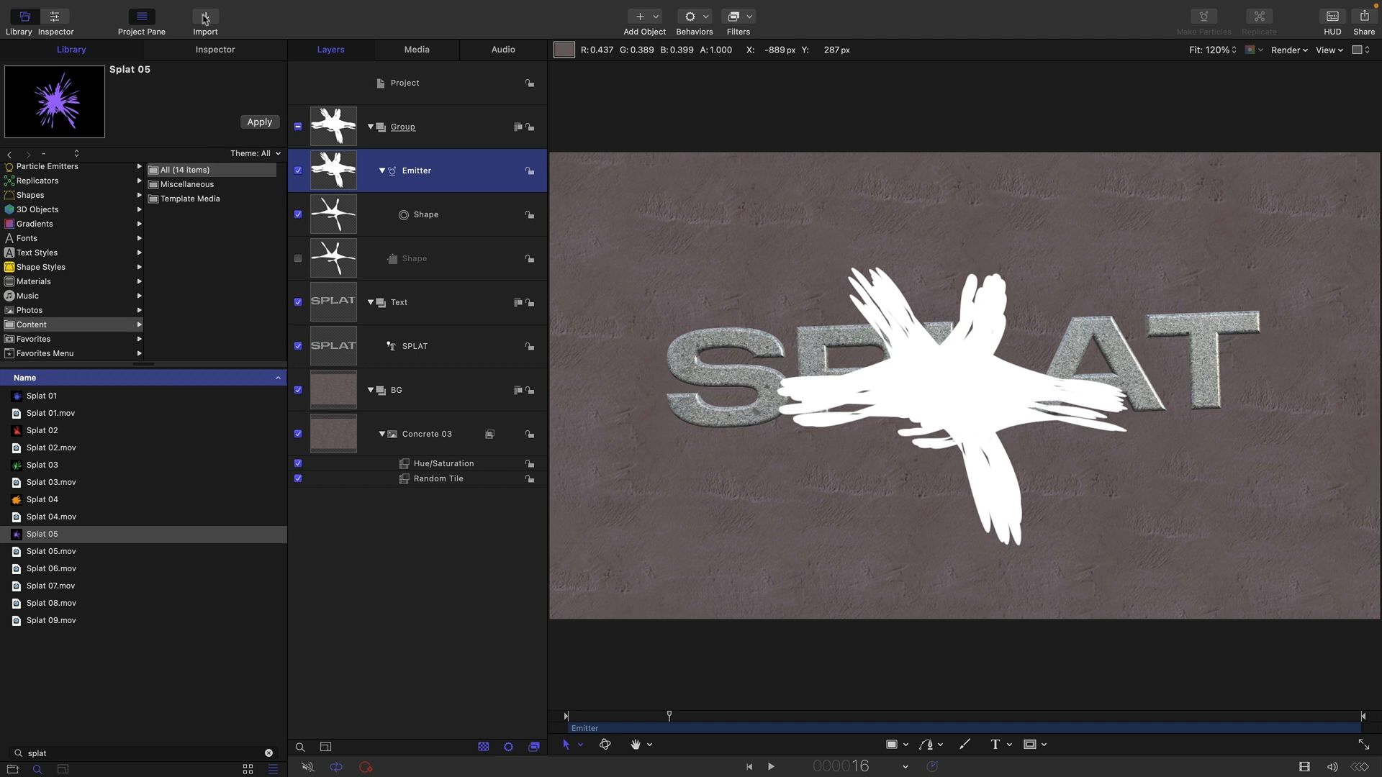
- Set the emitter's shape to Image and use the Text group as its image source
click(215, 52)
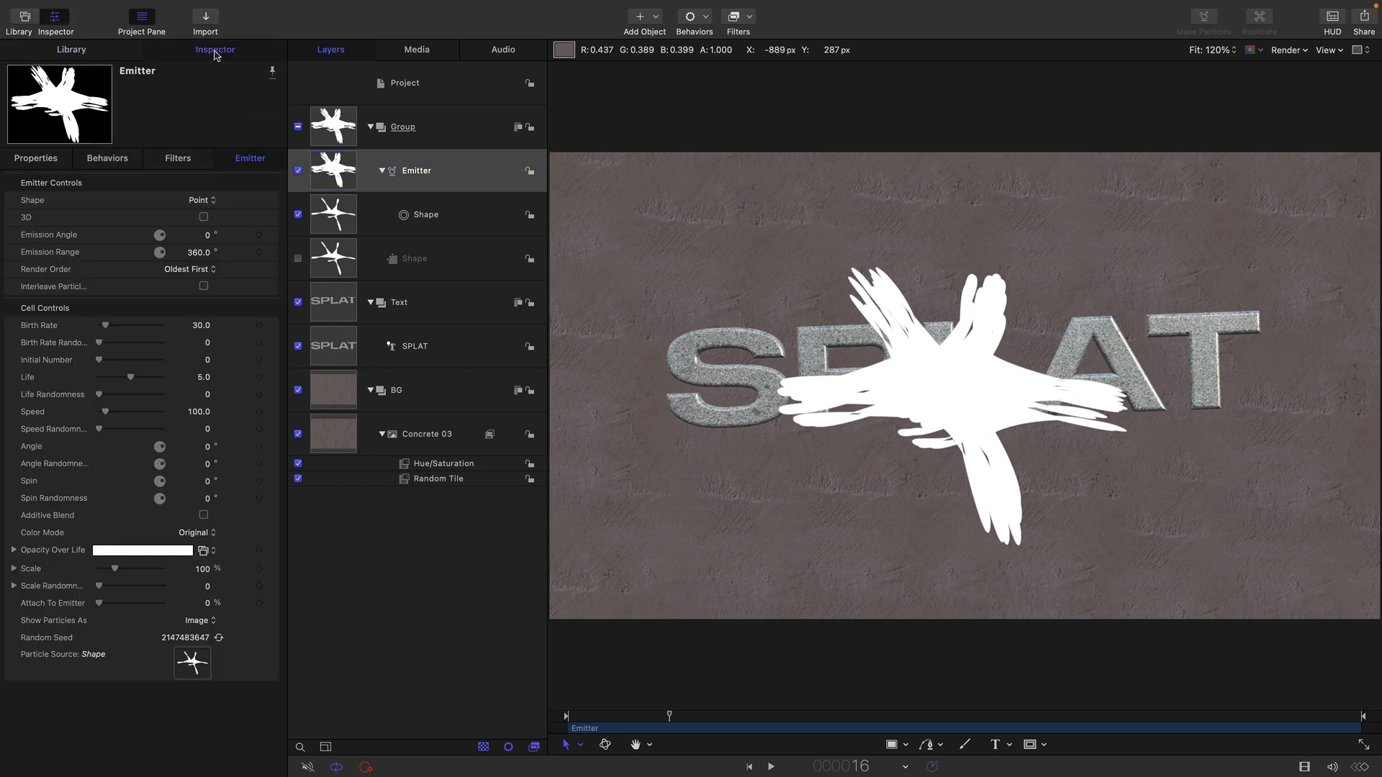
click(204, 200)
click(219, 330)
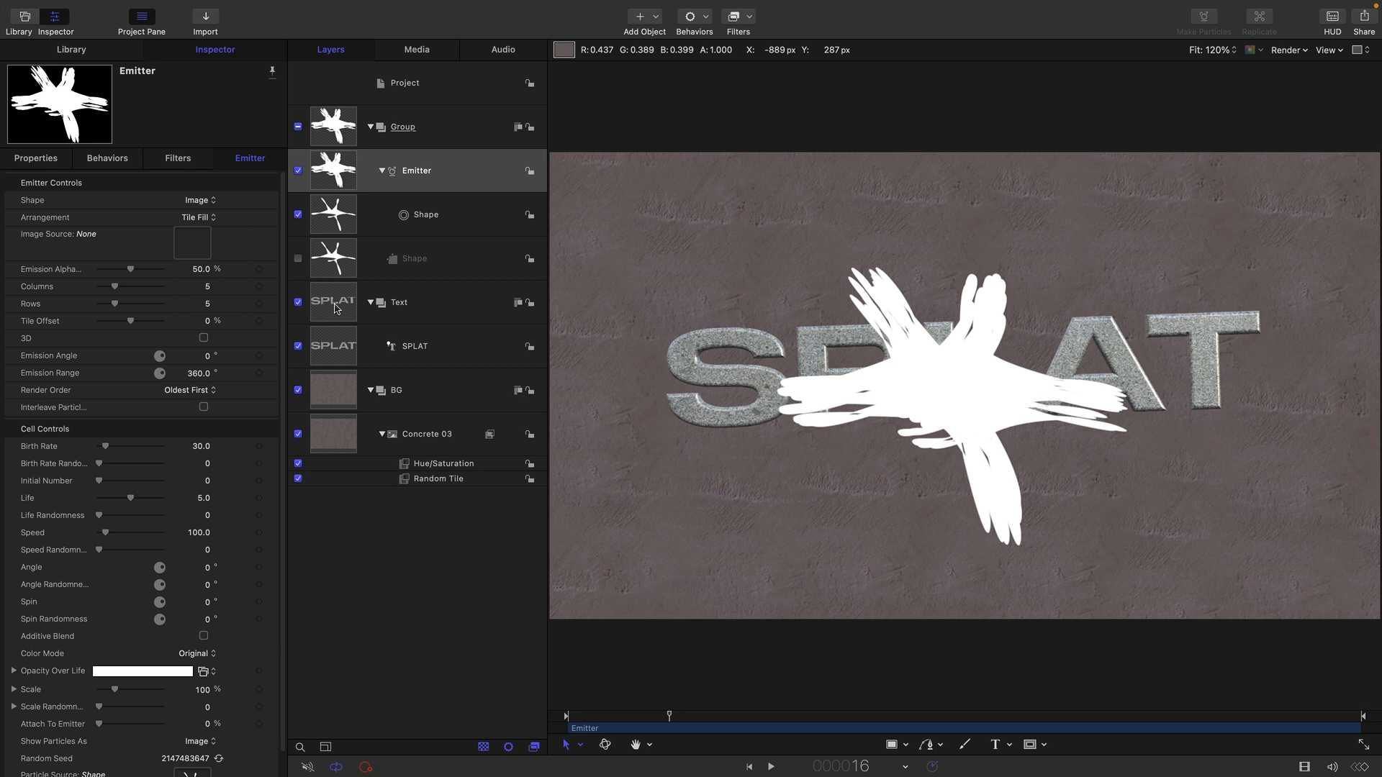
drag(334, 310, 191, 249)
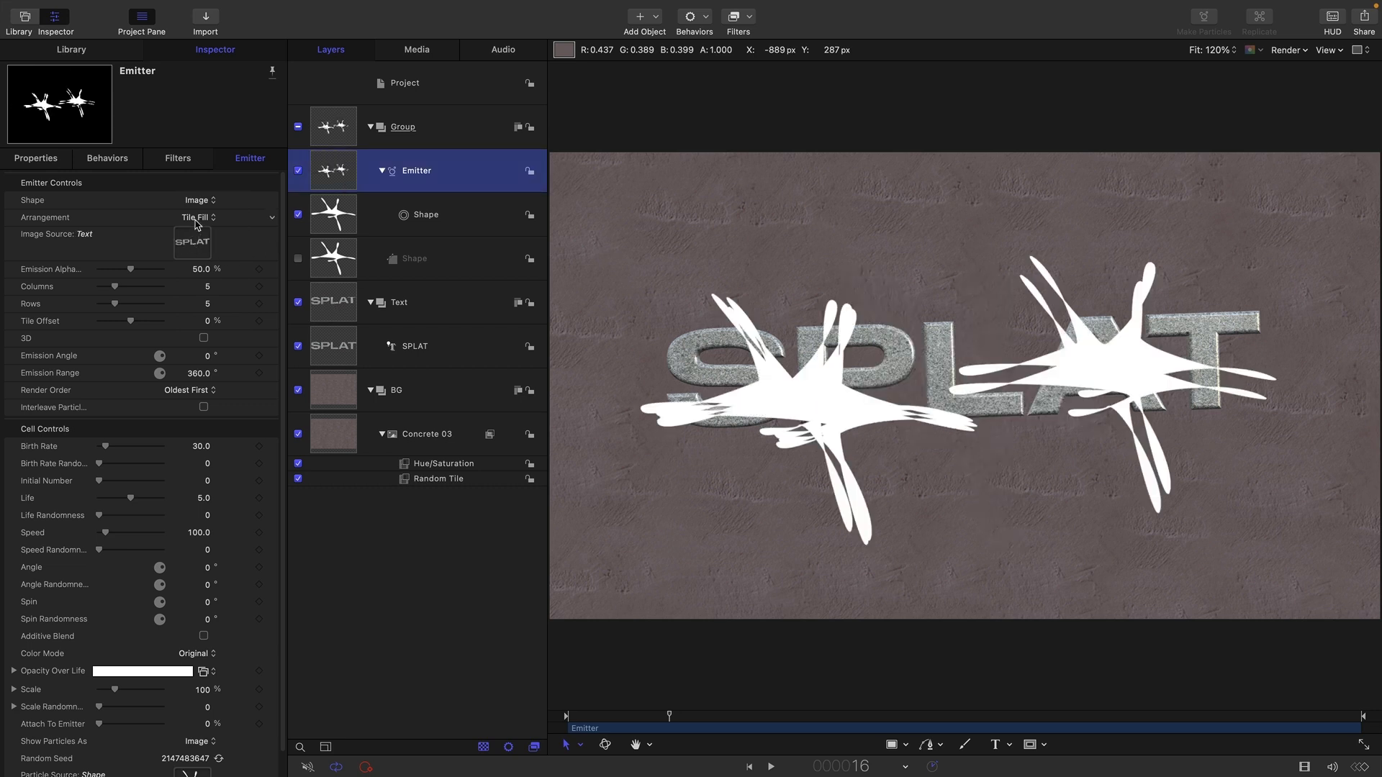
- Set the emitter's arrangement to Random Fill and its emission alpha cutoff to 0%
click(197, 219)
click(200, 237)
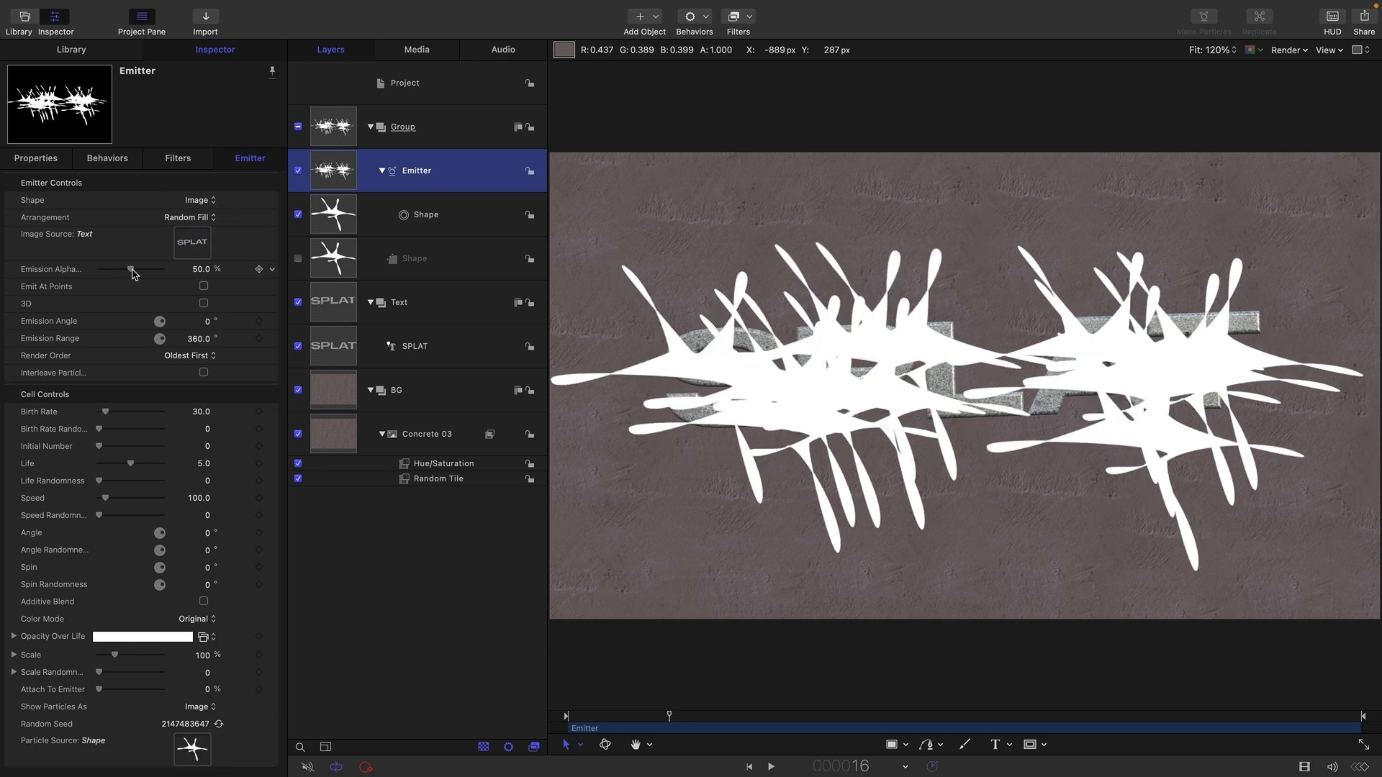
drag(132, 273, 72, 279)
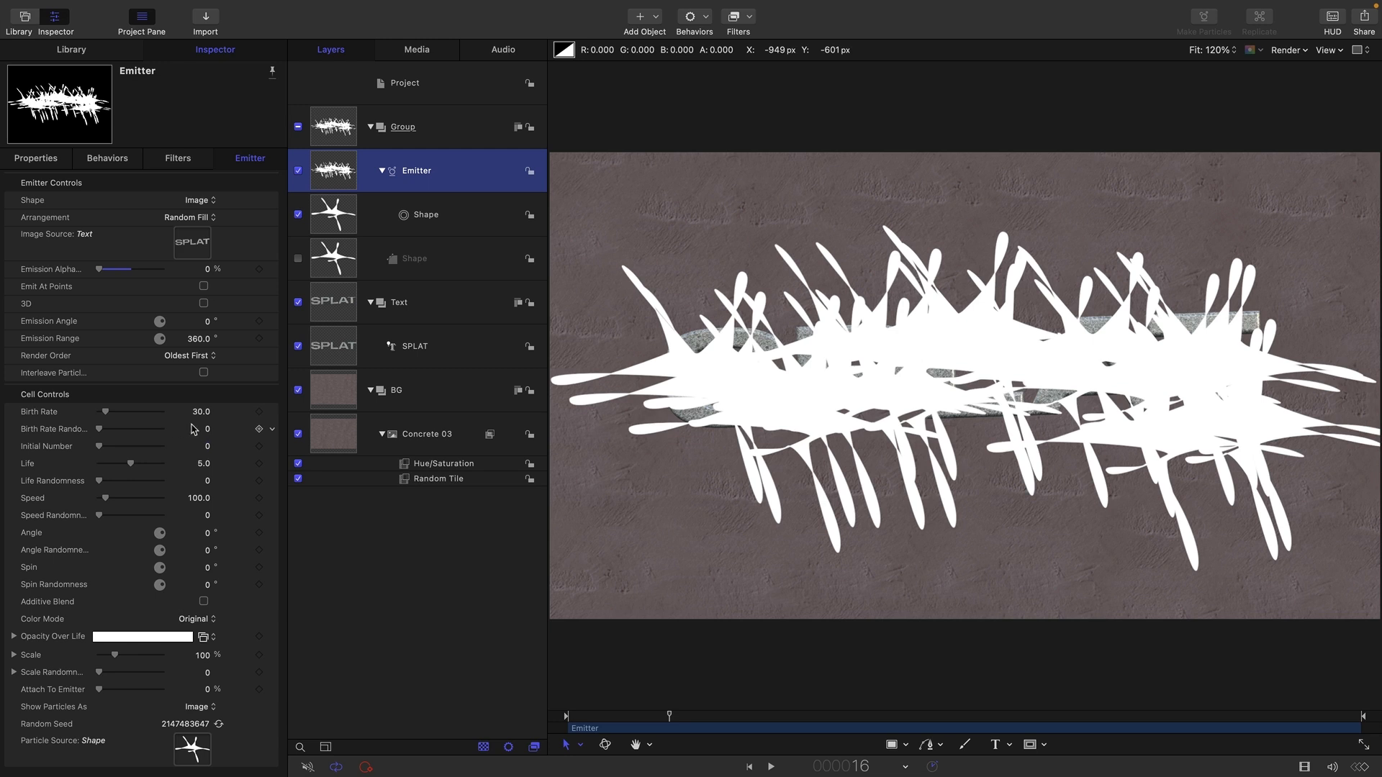
- Set the emitter's angle randomness to 360°, scale to 50% and scale randomness to 100
click(208, 551)
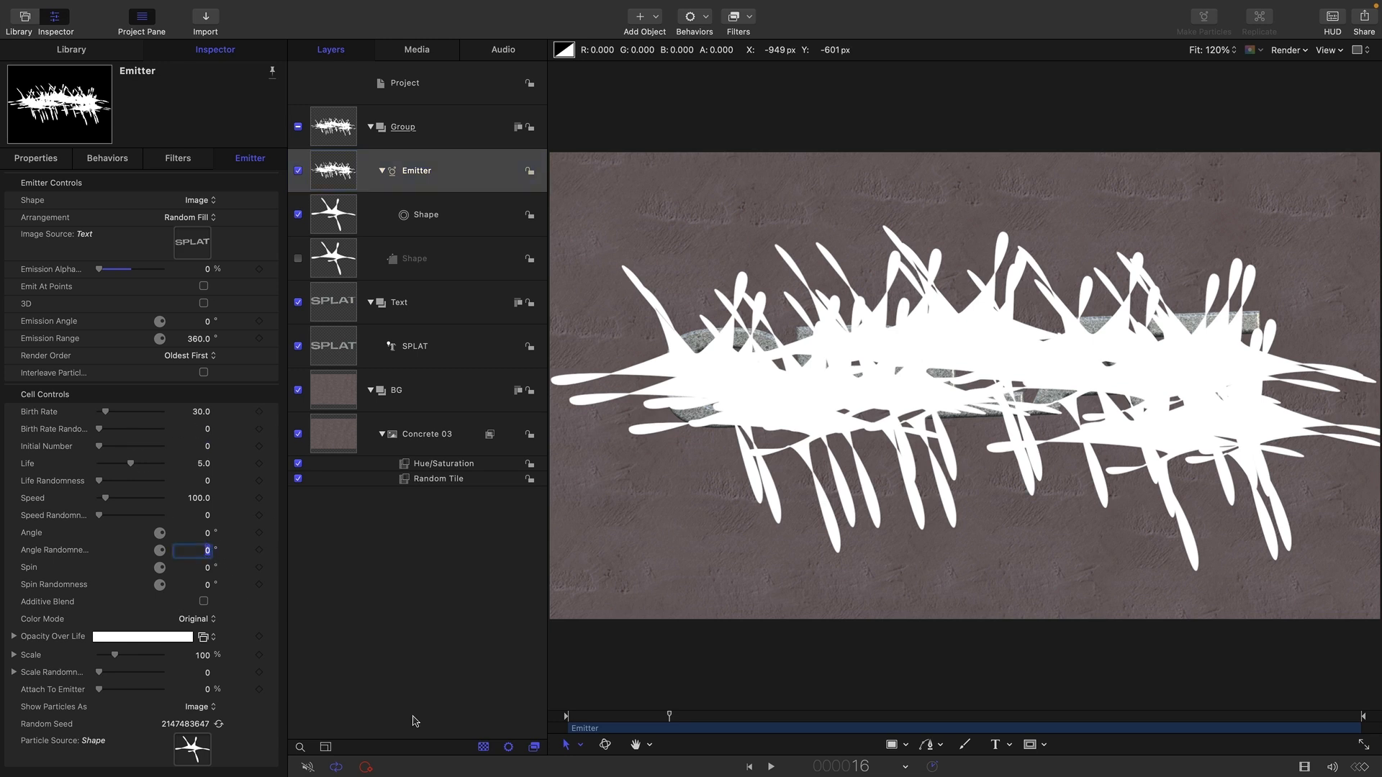
text(360)
key(Return)
click(205, 656)
text(50)
key(Tab)
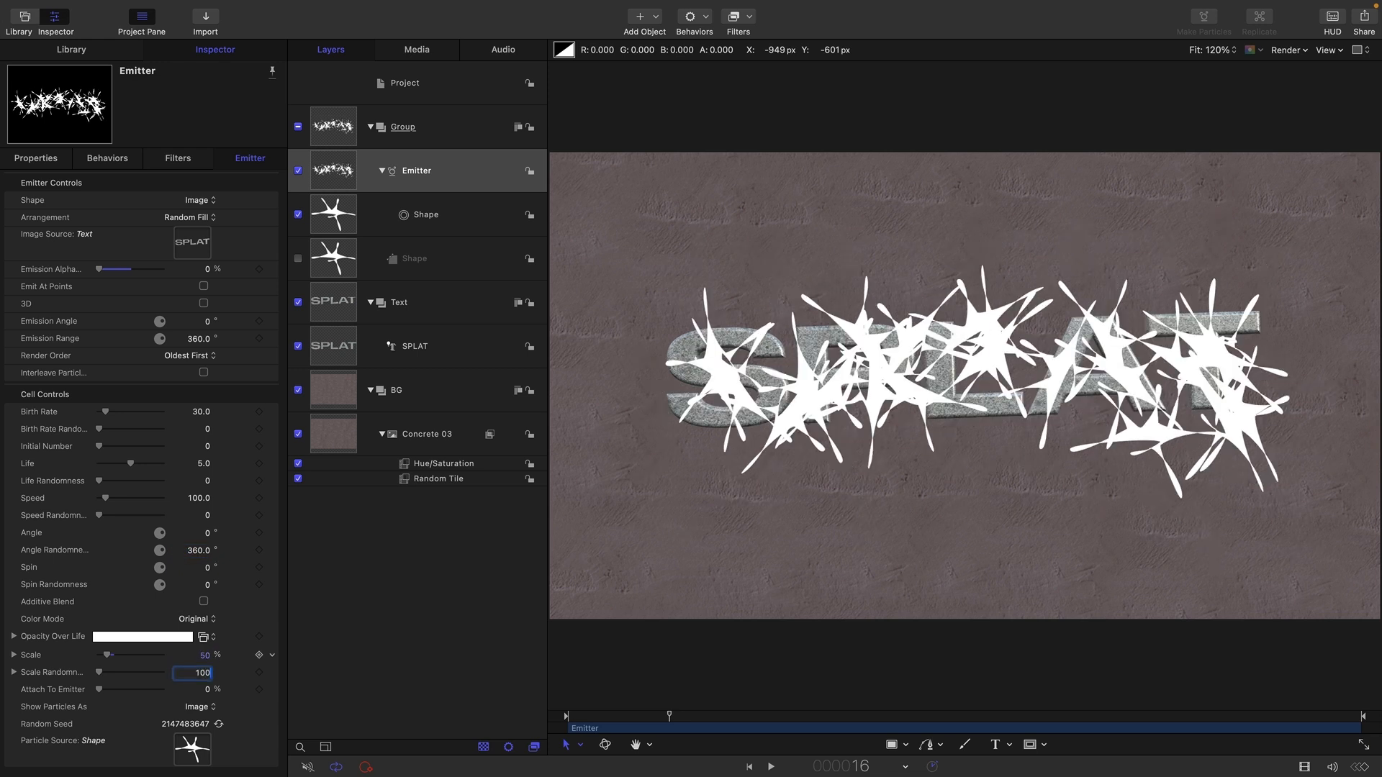
key(Return)
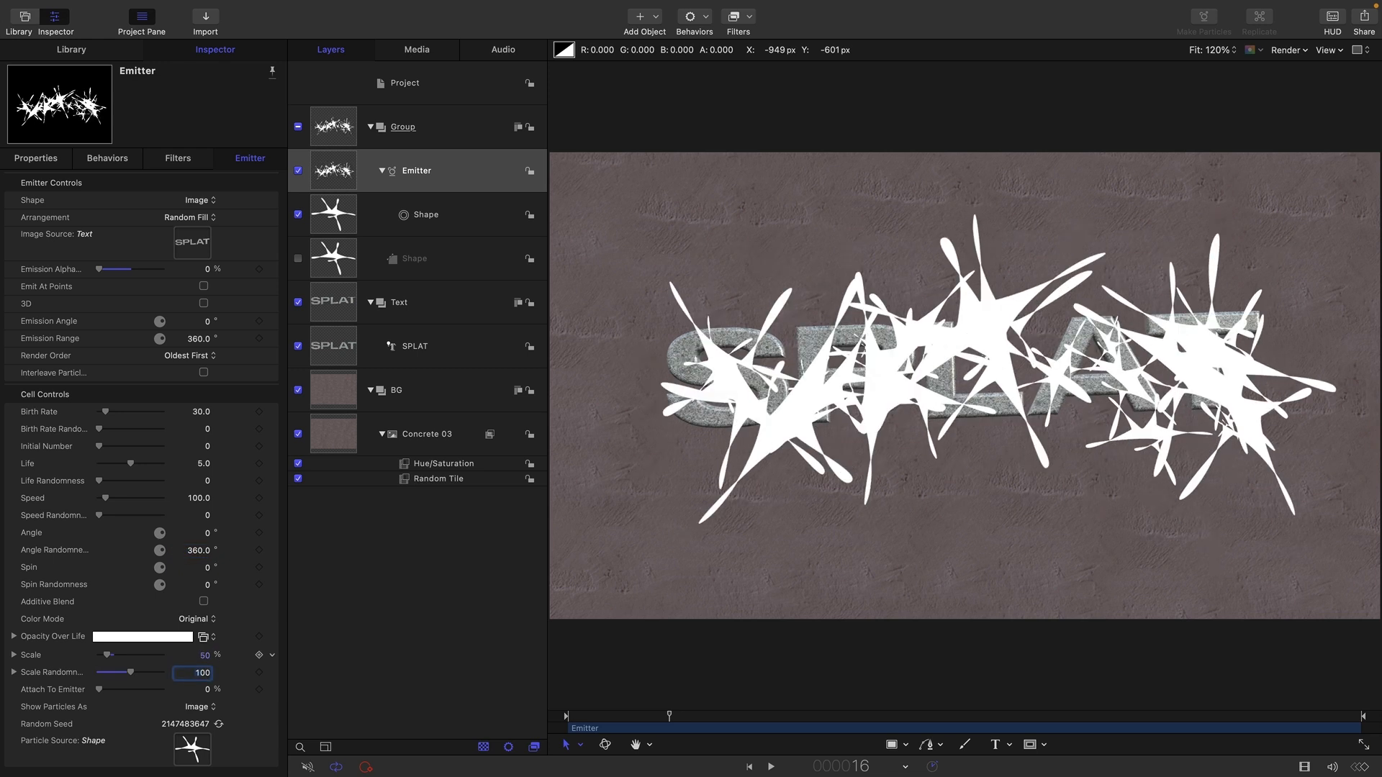
- Put the Emitter in its own group and add an image mask to that group
right_click(321, 165)
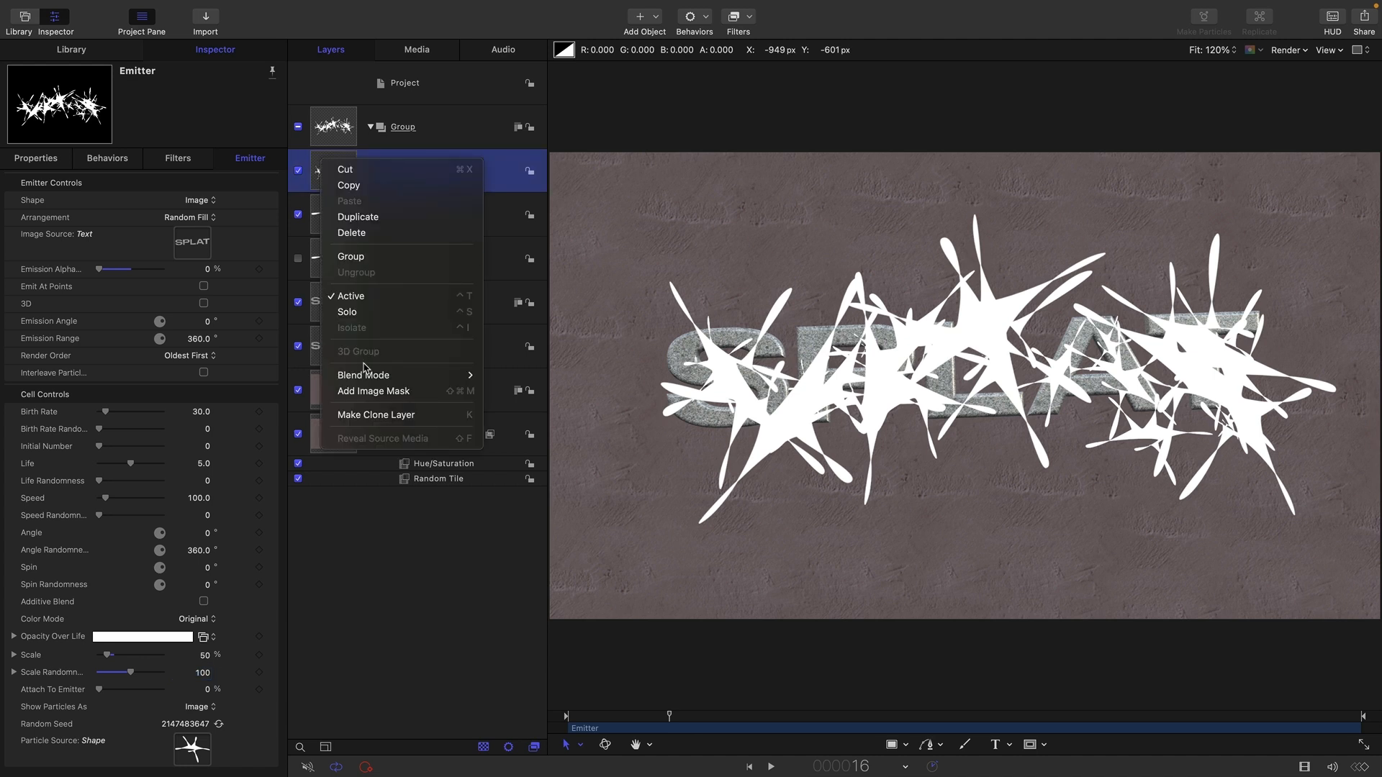
click(368, 257)
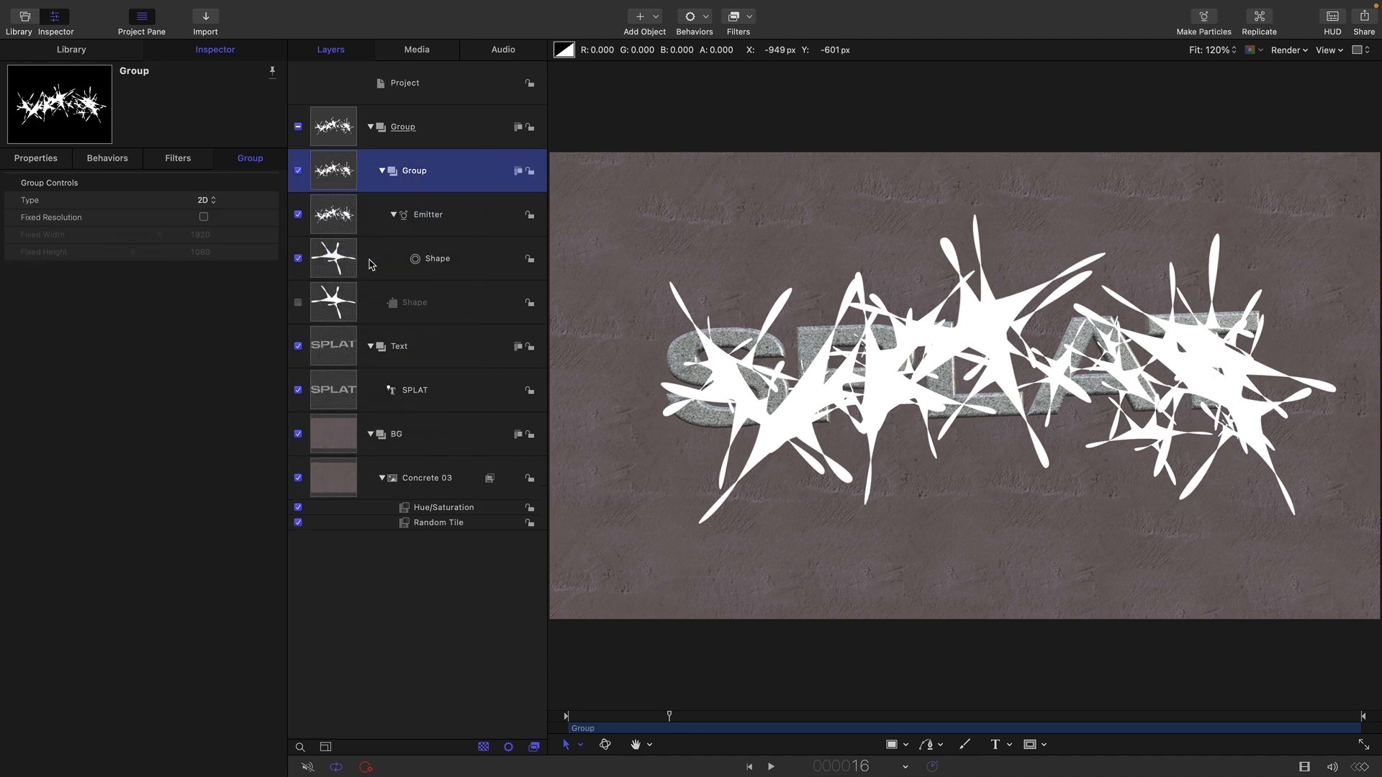
right_click(331, 167)
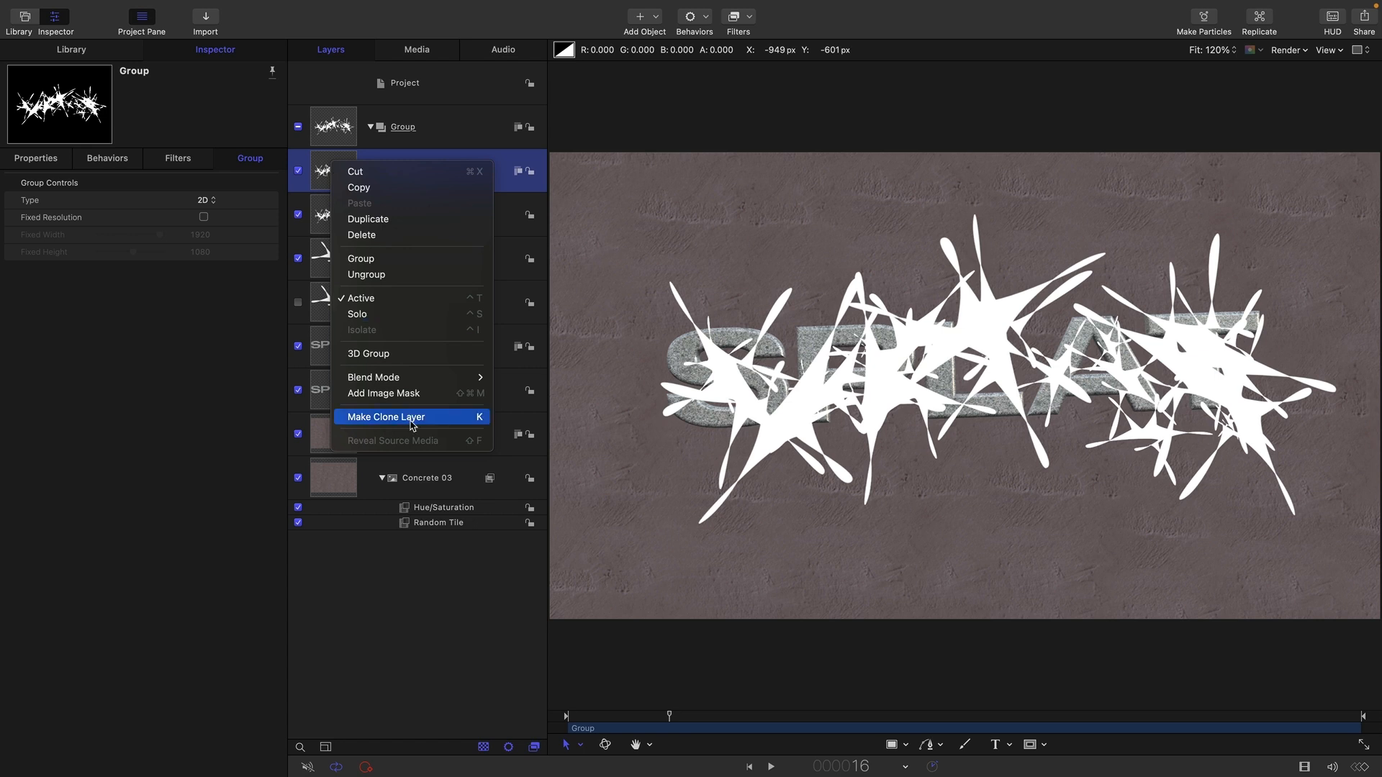
click(406, 393)
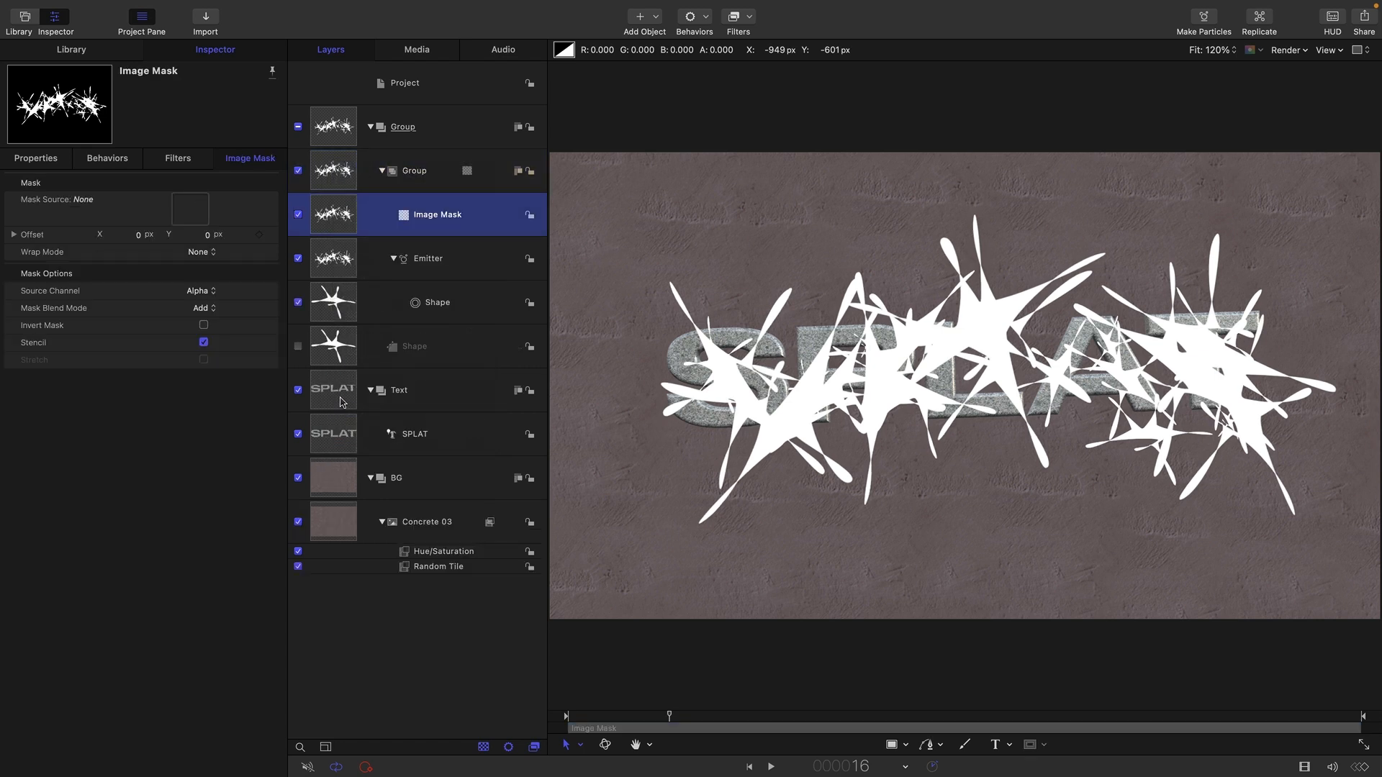
- Use the Text group as the mask source with its visibility turned back on, and invert the mask
drag(342, 400, 193, 208)
click(297, 391)
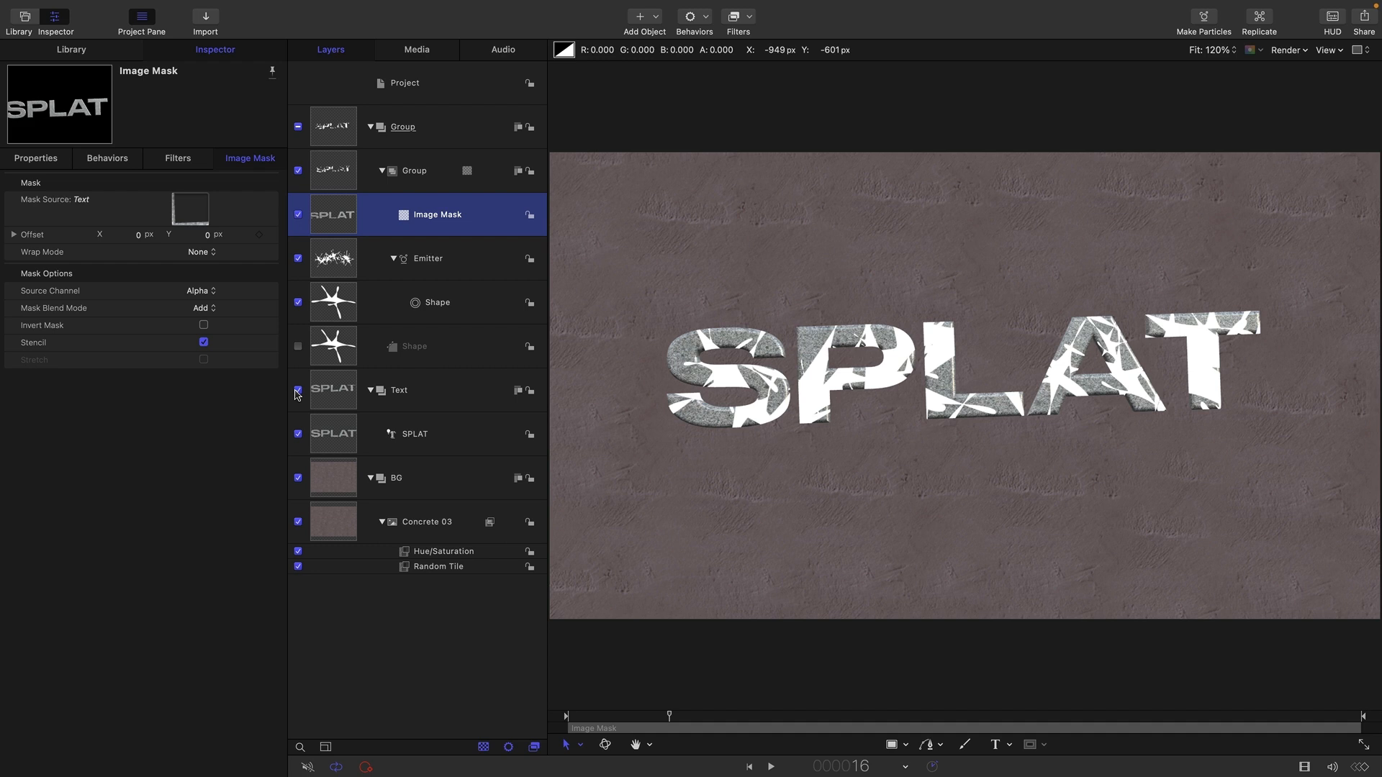
click(204, 326)
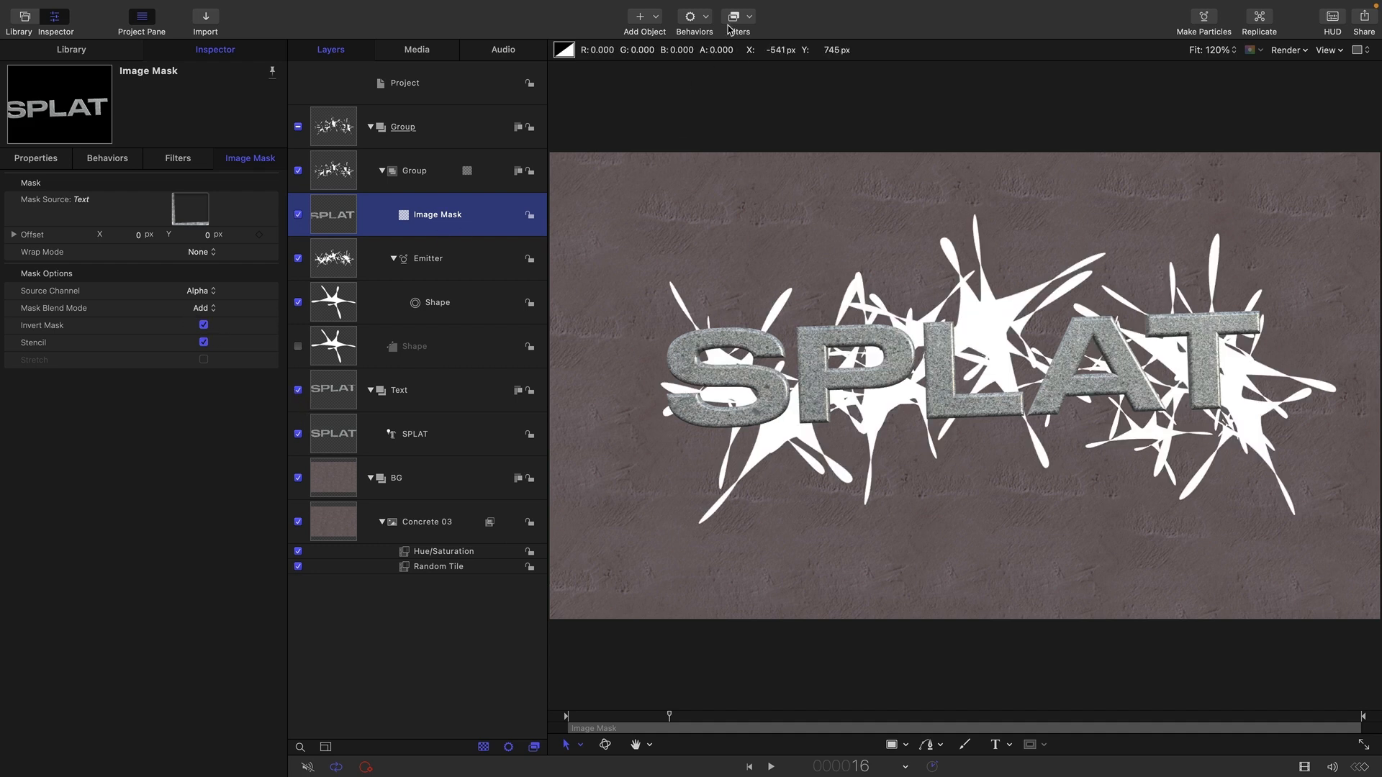
- Apply the Crystallize filter to the image mask with speed 0 and size 15
click(750, 17)
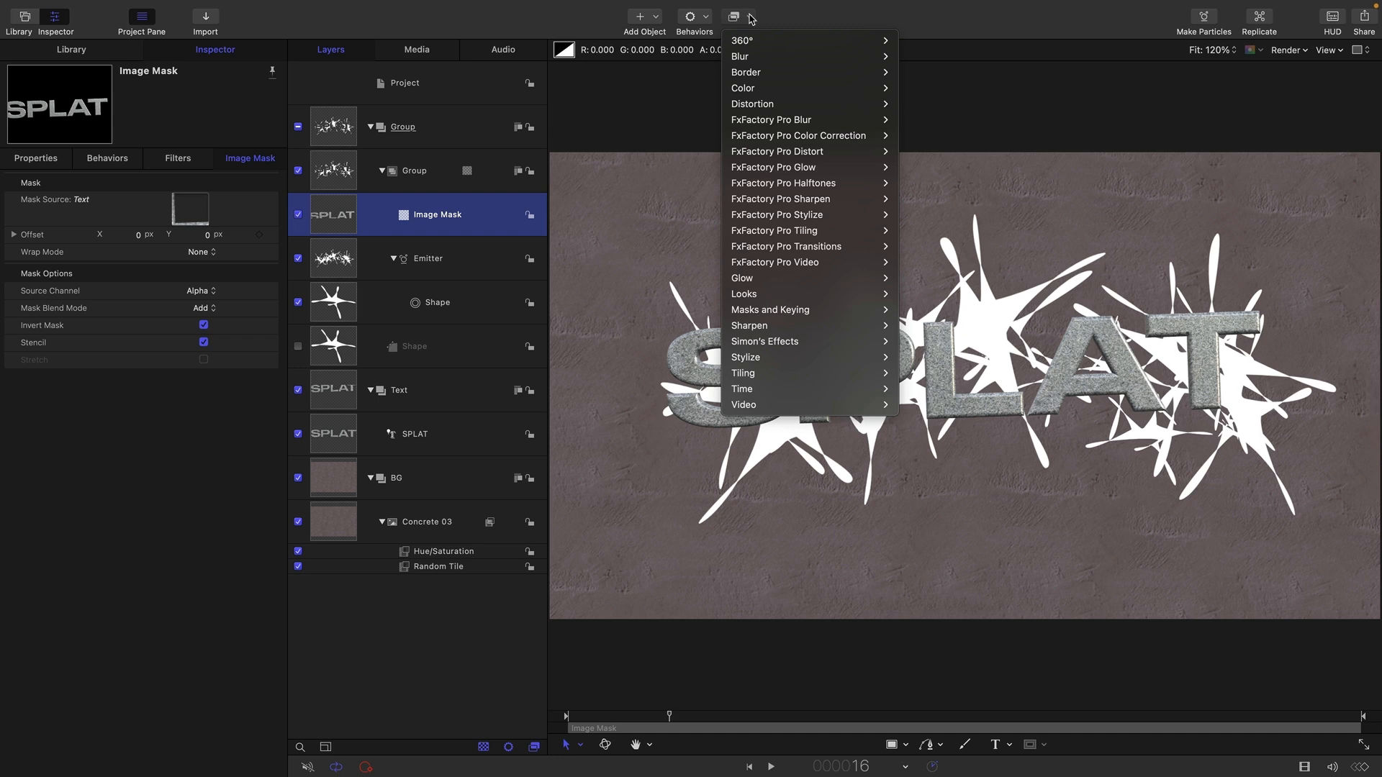
mouse_move(763, 357)
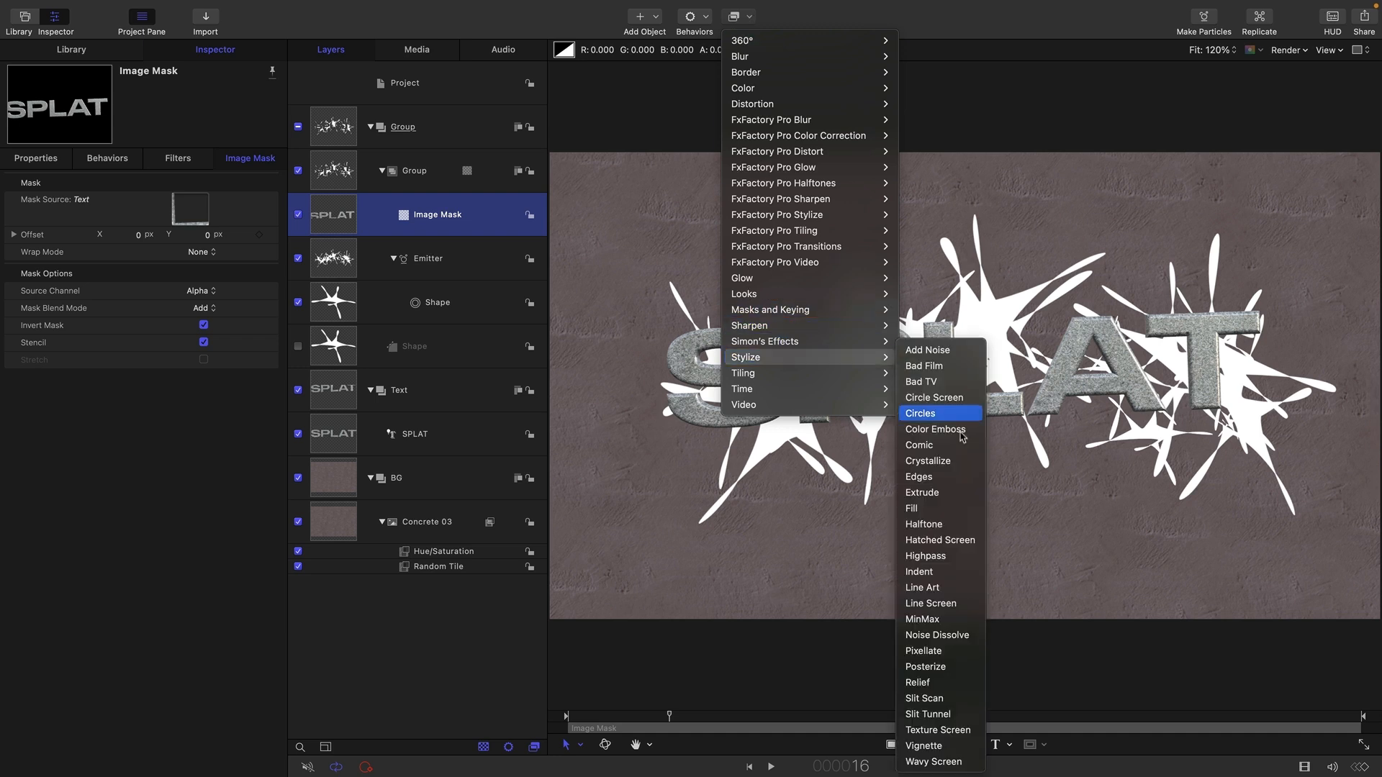
click(967, 472)
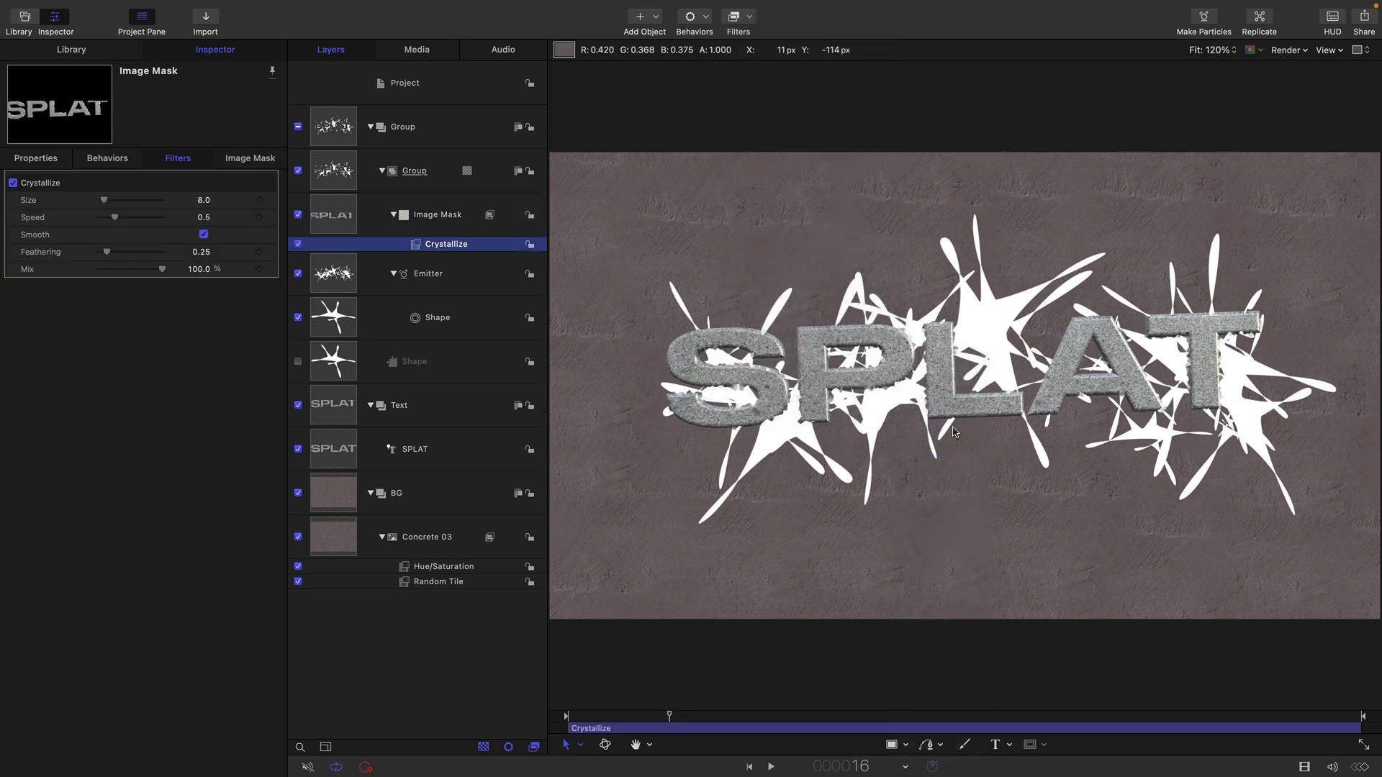
drag(115, 217, 100, 218)
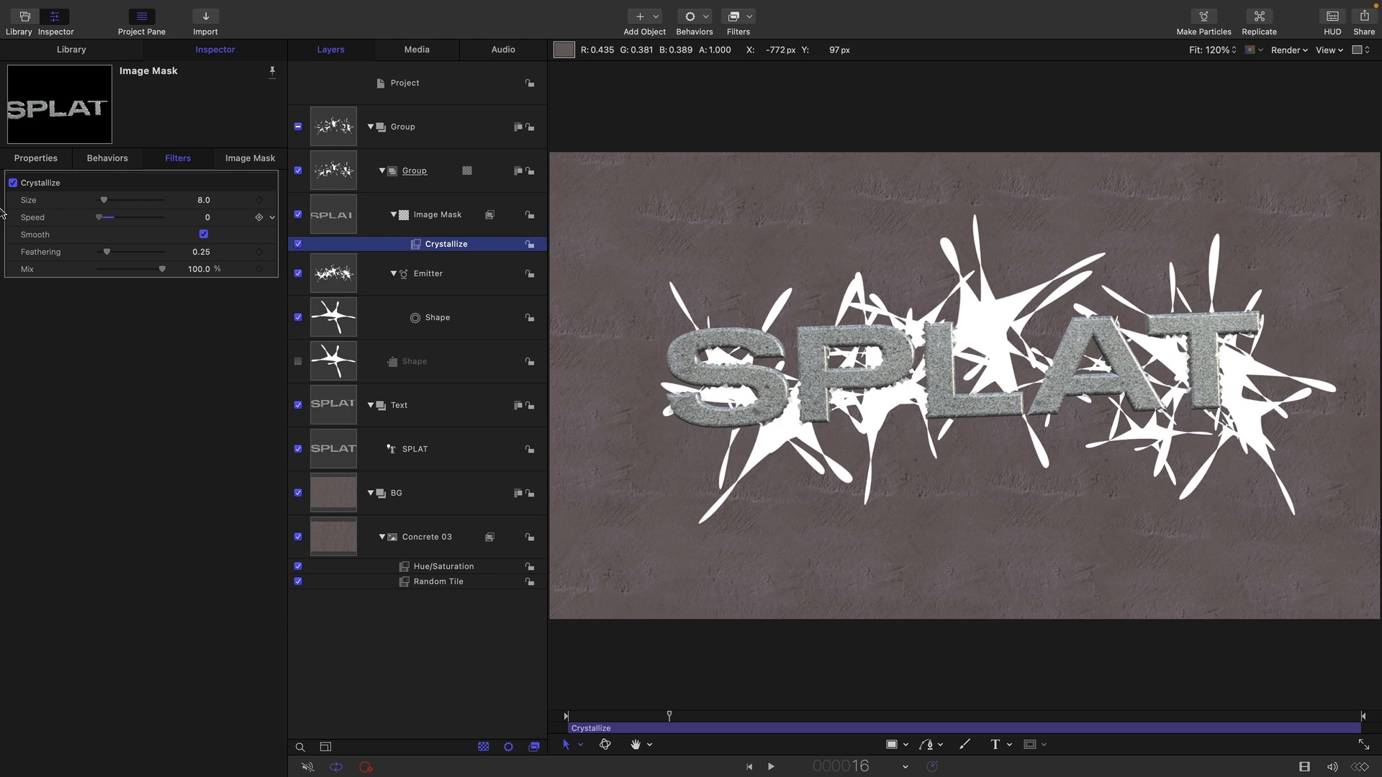
click(203, 200)
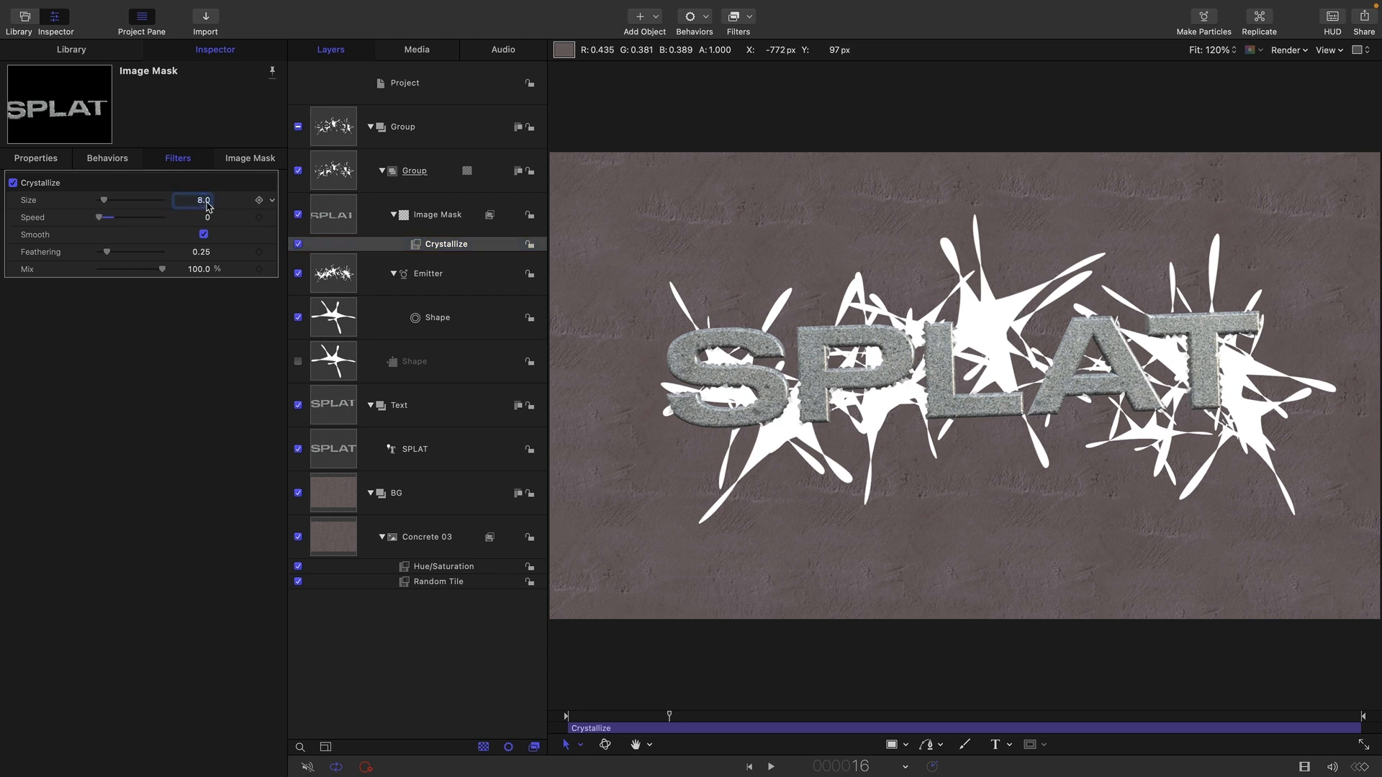
text(15)
key(Return)
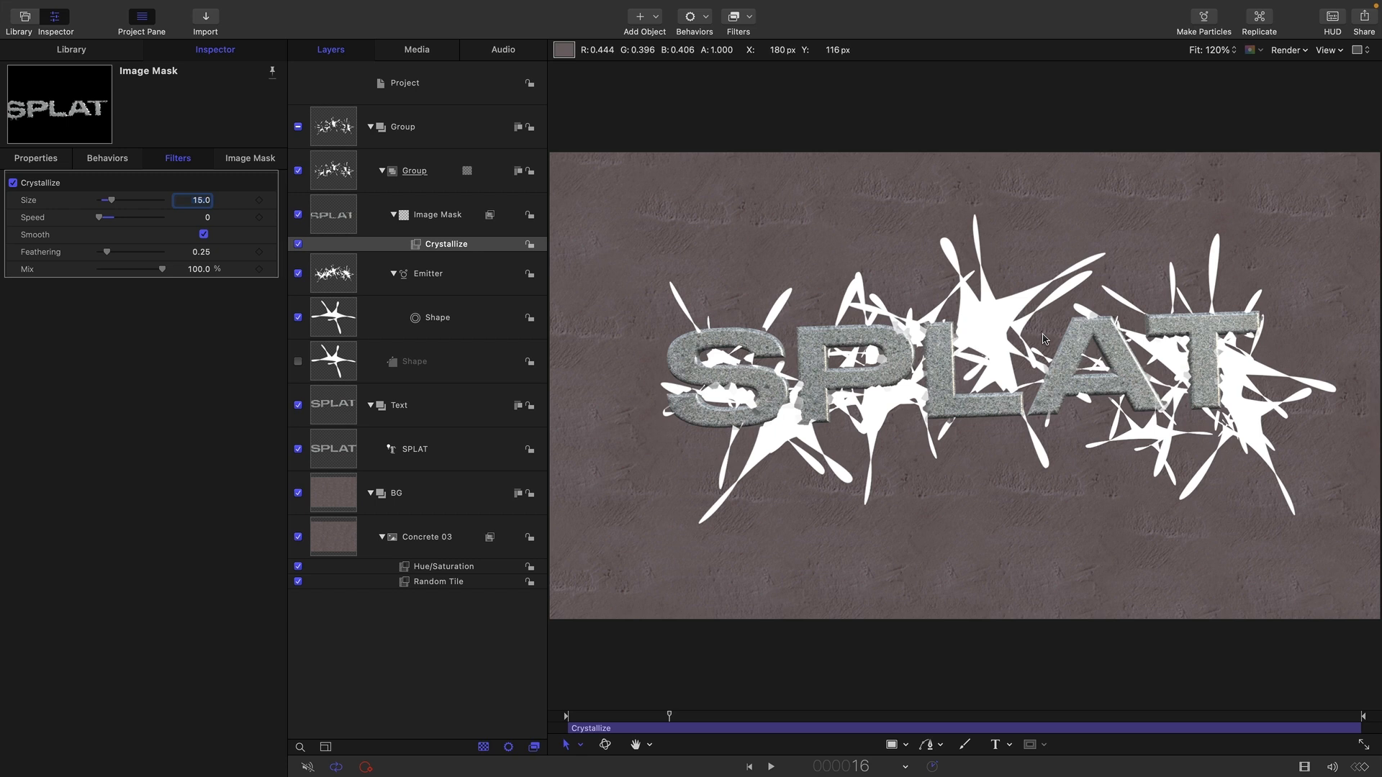
- Set the emitter's color mode to Pick From Color Range and apply a rainbow gradient preset
click(346, 275)
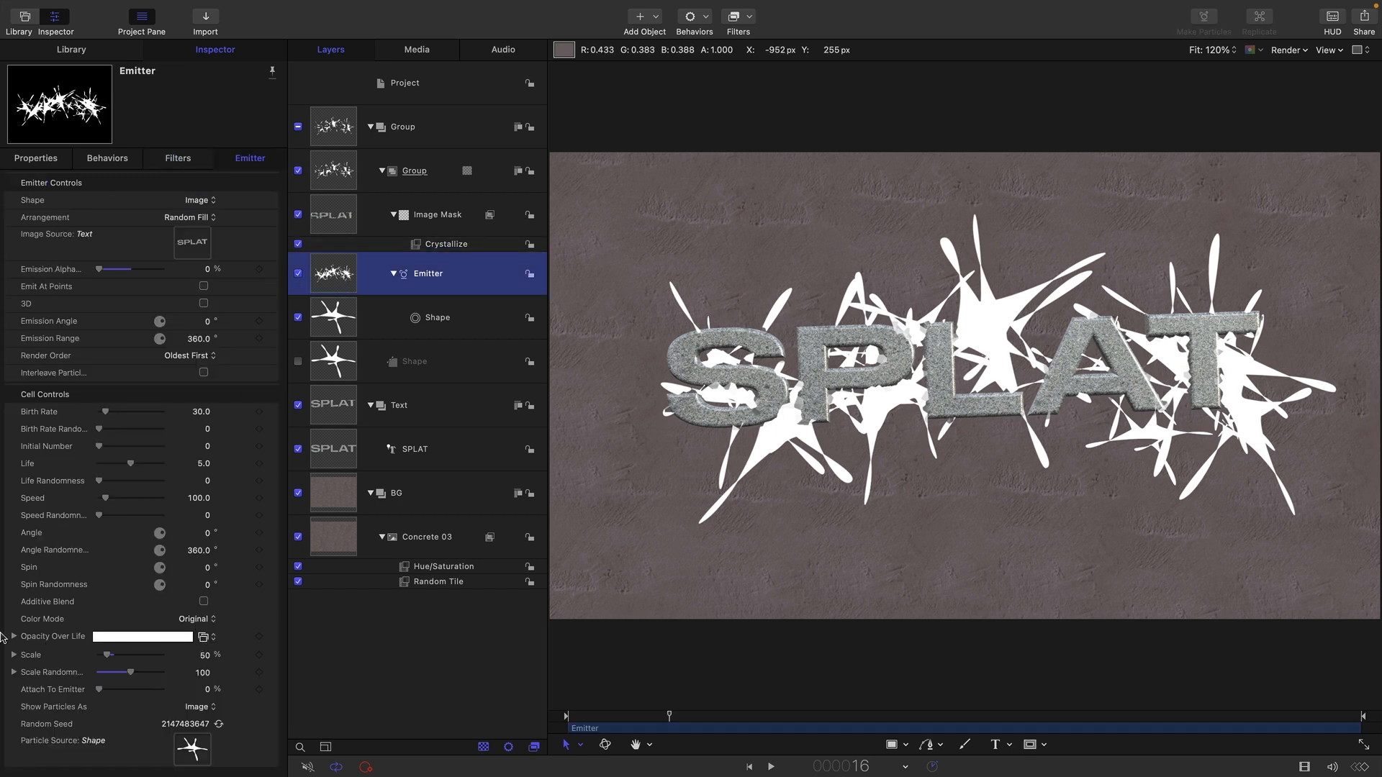
click(197, 620)
click(213, 669)
click(207, 638)
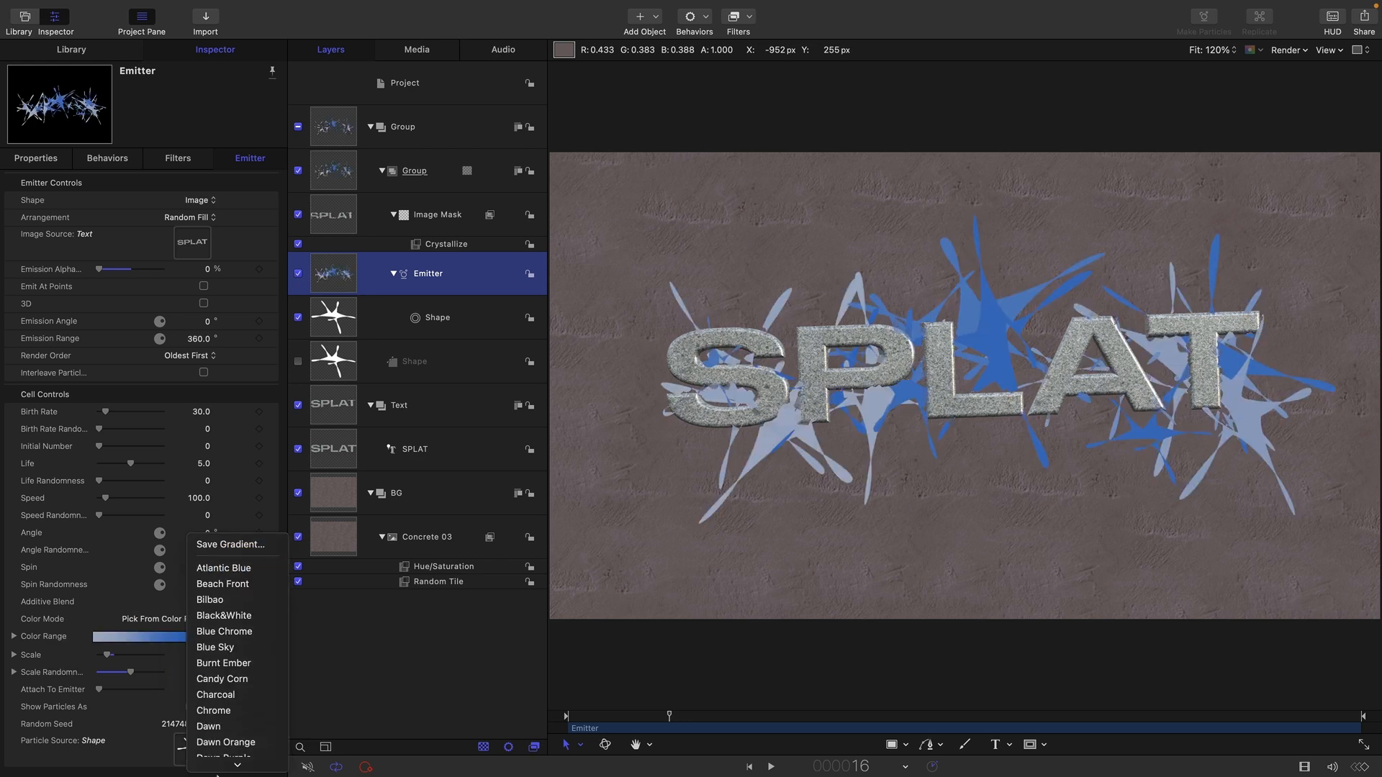
click(216, 666)
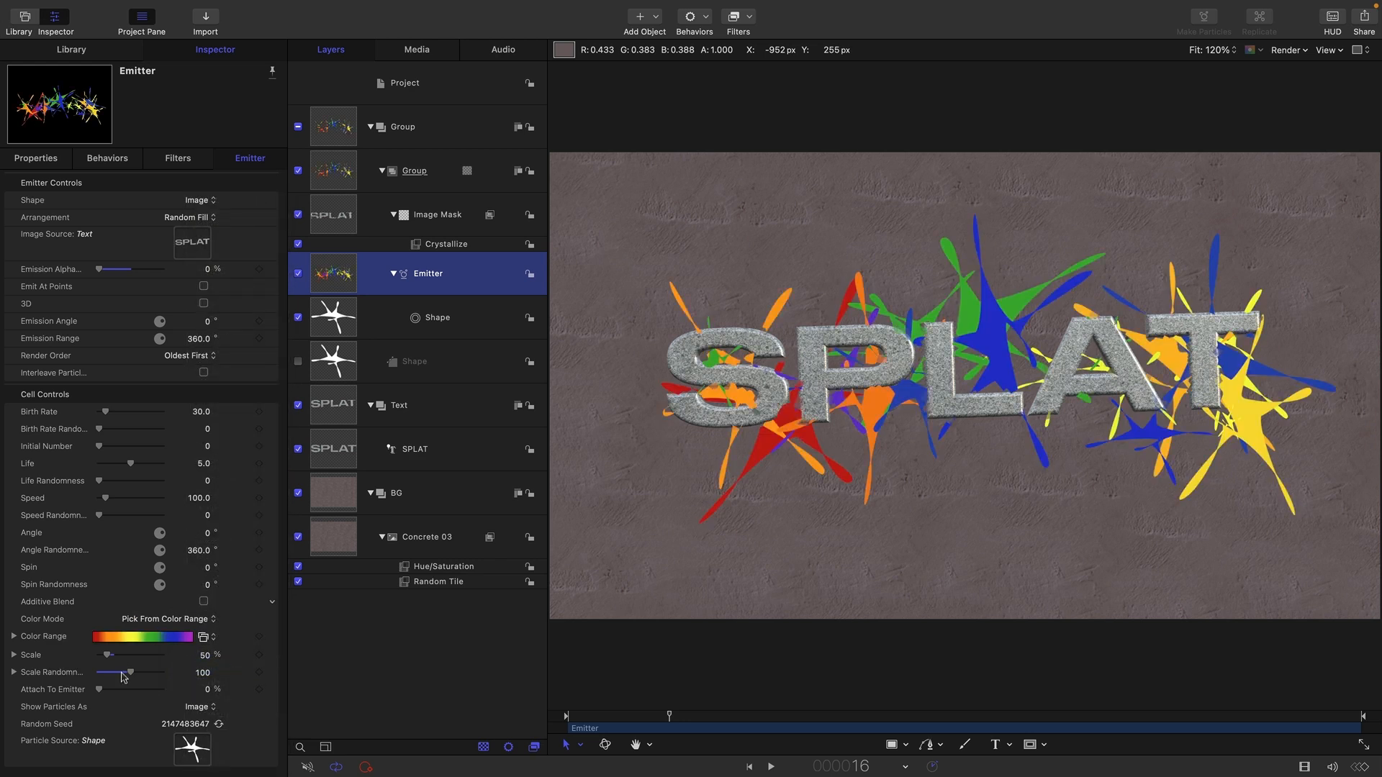
- Reduce the color range gradient to red, yellow and blue, with yellow in the middle and blue at the end
click(13, 636)
scroll(182, 616, down, 3)
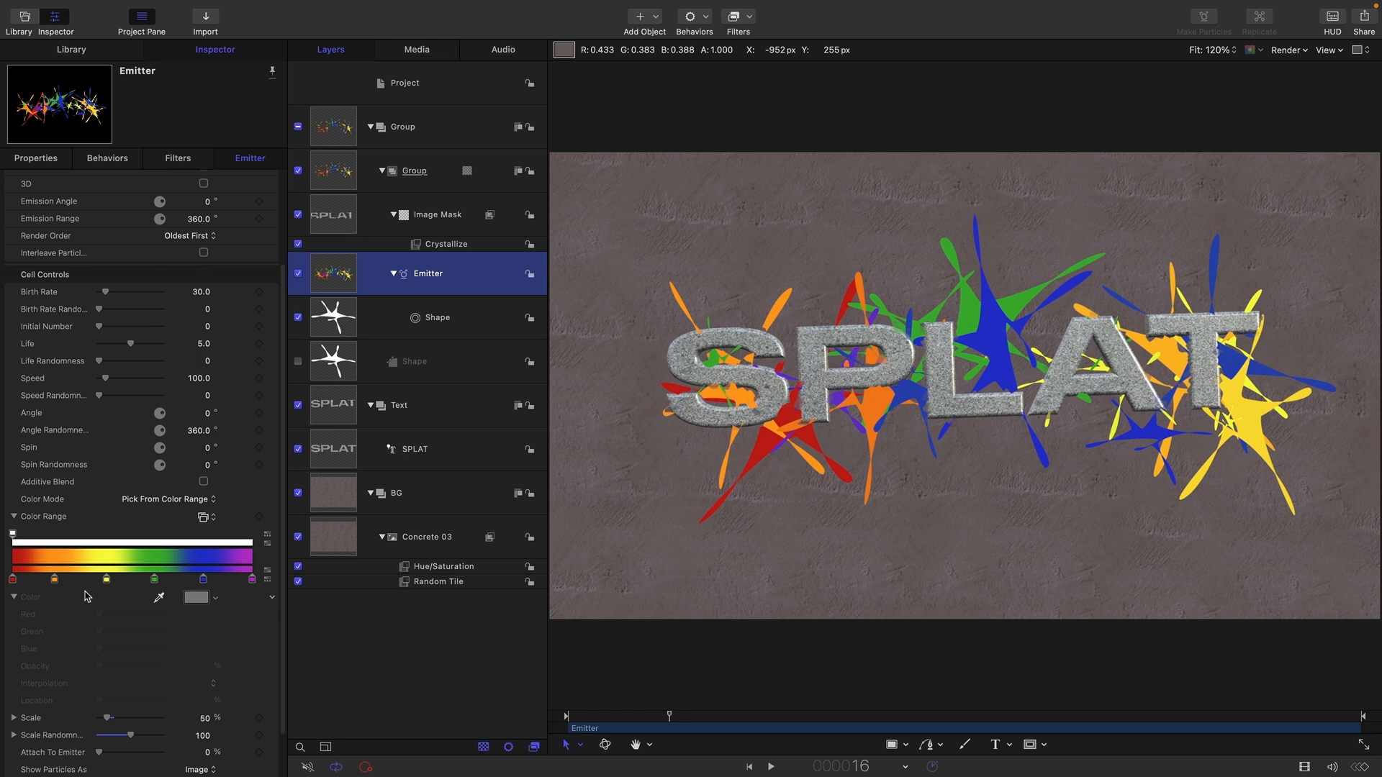
drag(56, 580, 50, 612)
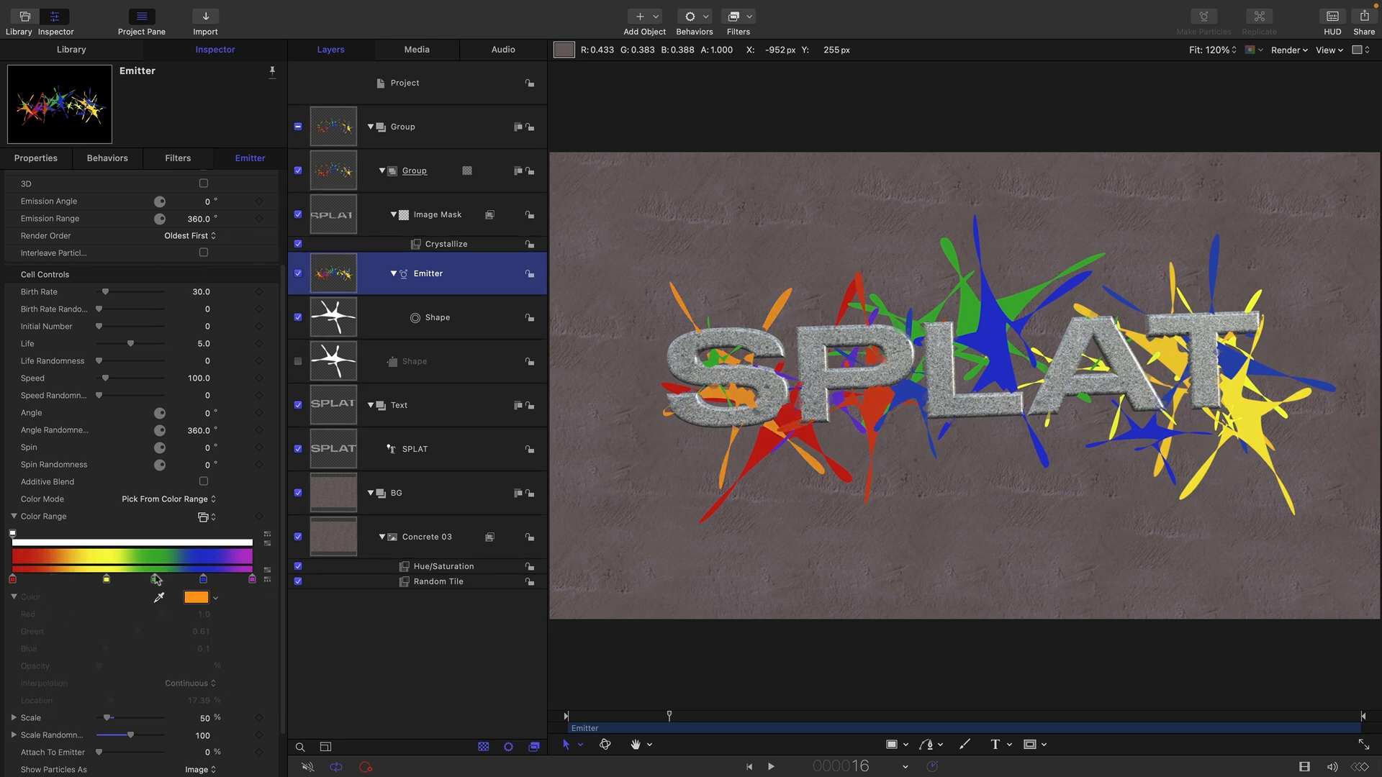
drag(154, 580, 149, 604)
drag(253, 580, 247, 618)
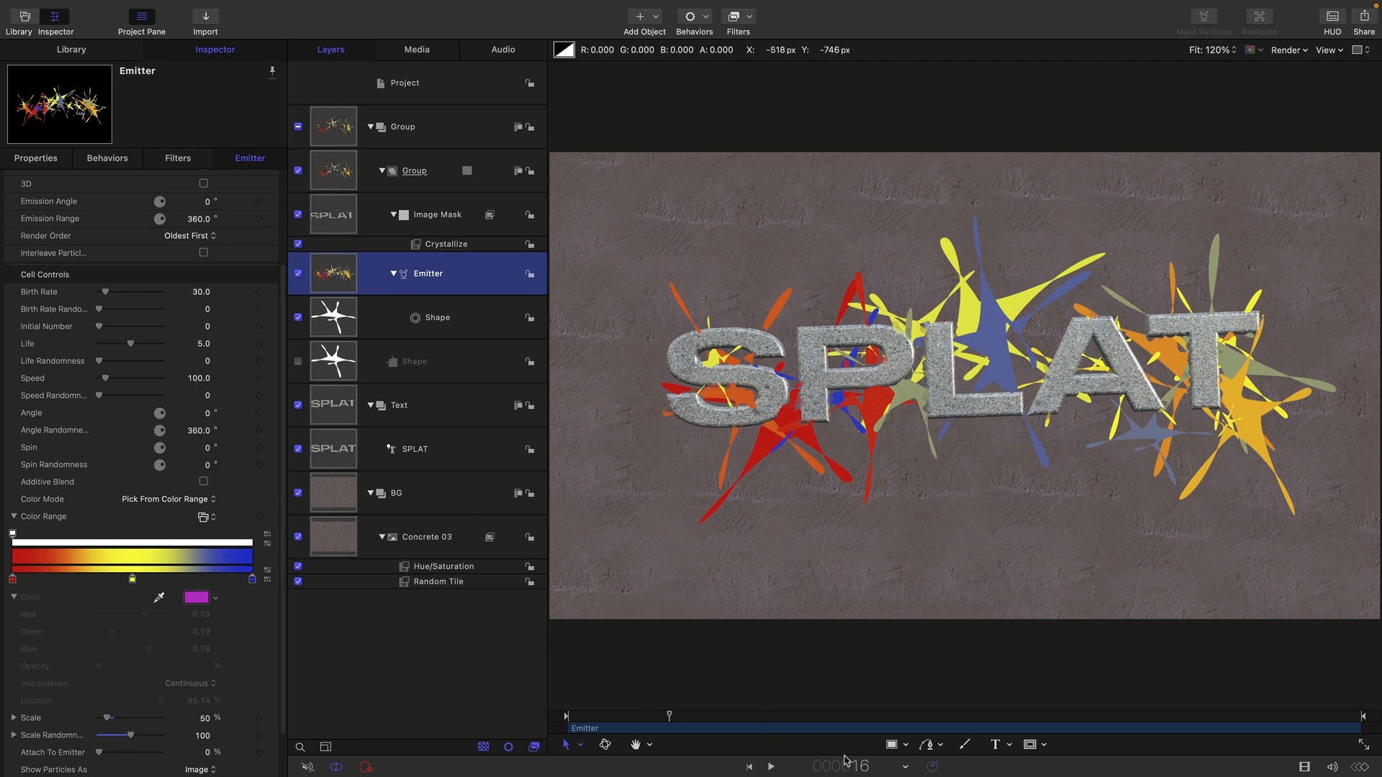
- Keyframe the emitter's birth rate at 0 on frame 20
click(861, 770)
text(20)
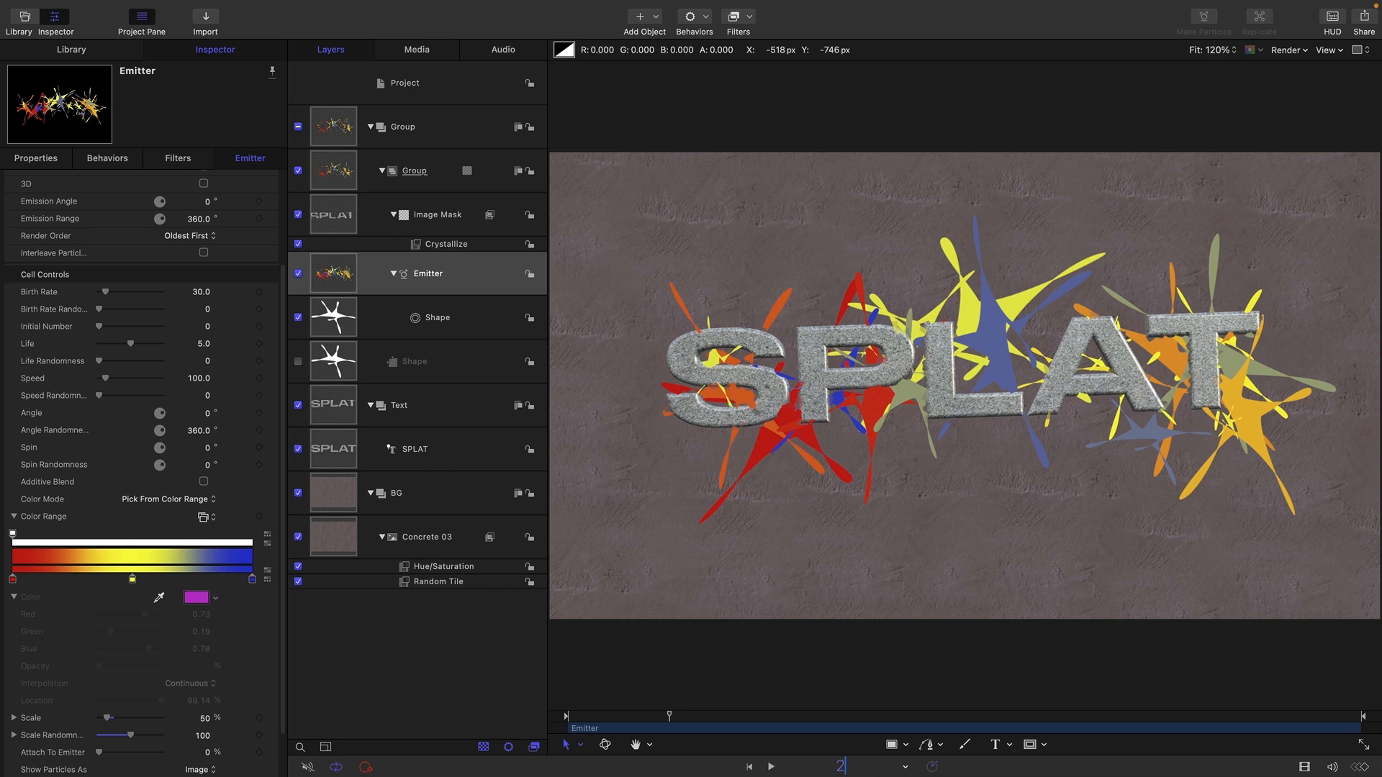
key(Return)
drag(106, 292, 20, 295)
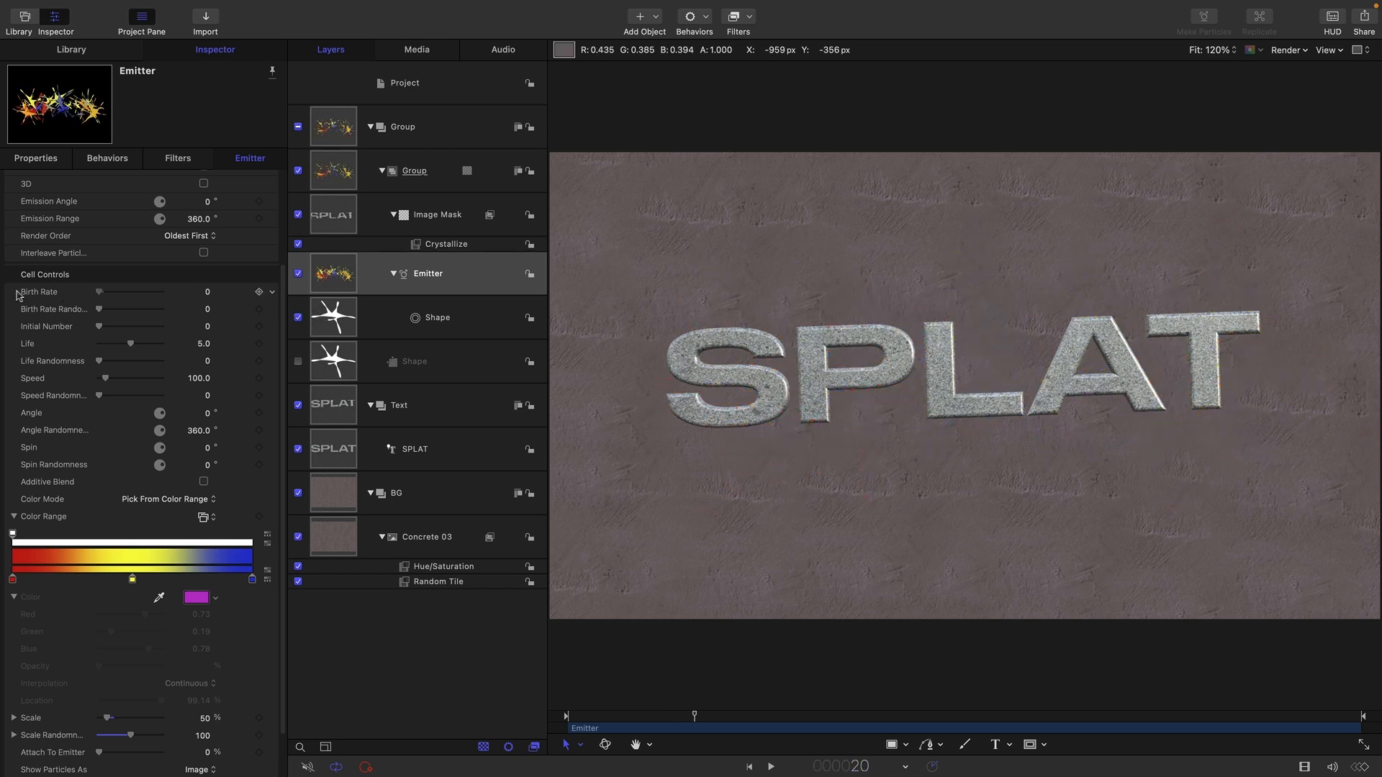
click(260, 292)
- Keyframe the emitter's birth rate at 2000 on frame 21
key(Right)
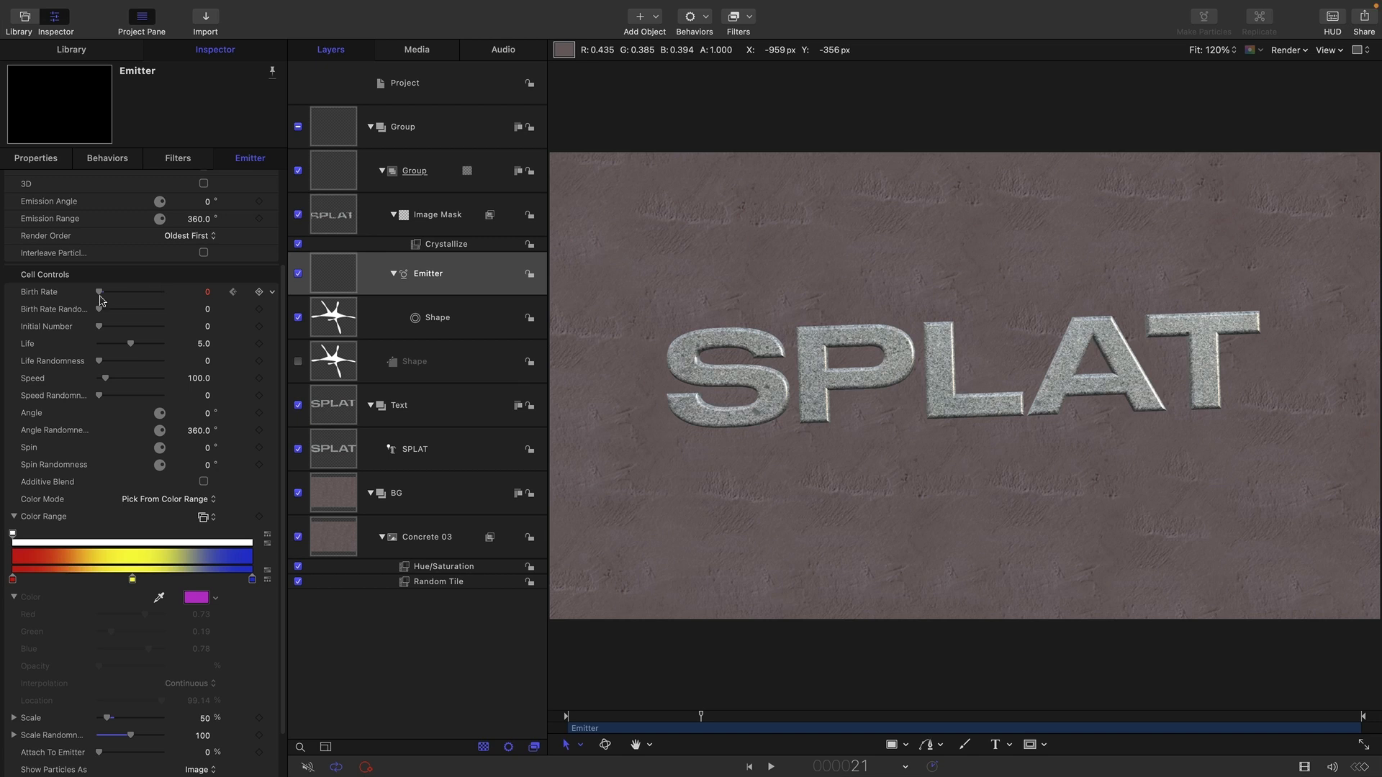
click(207, 291)
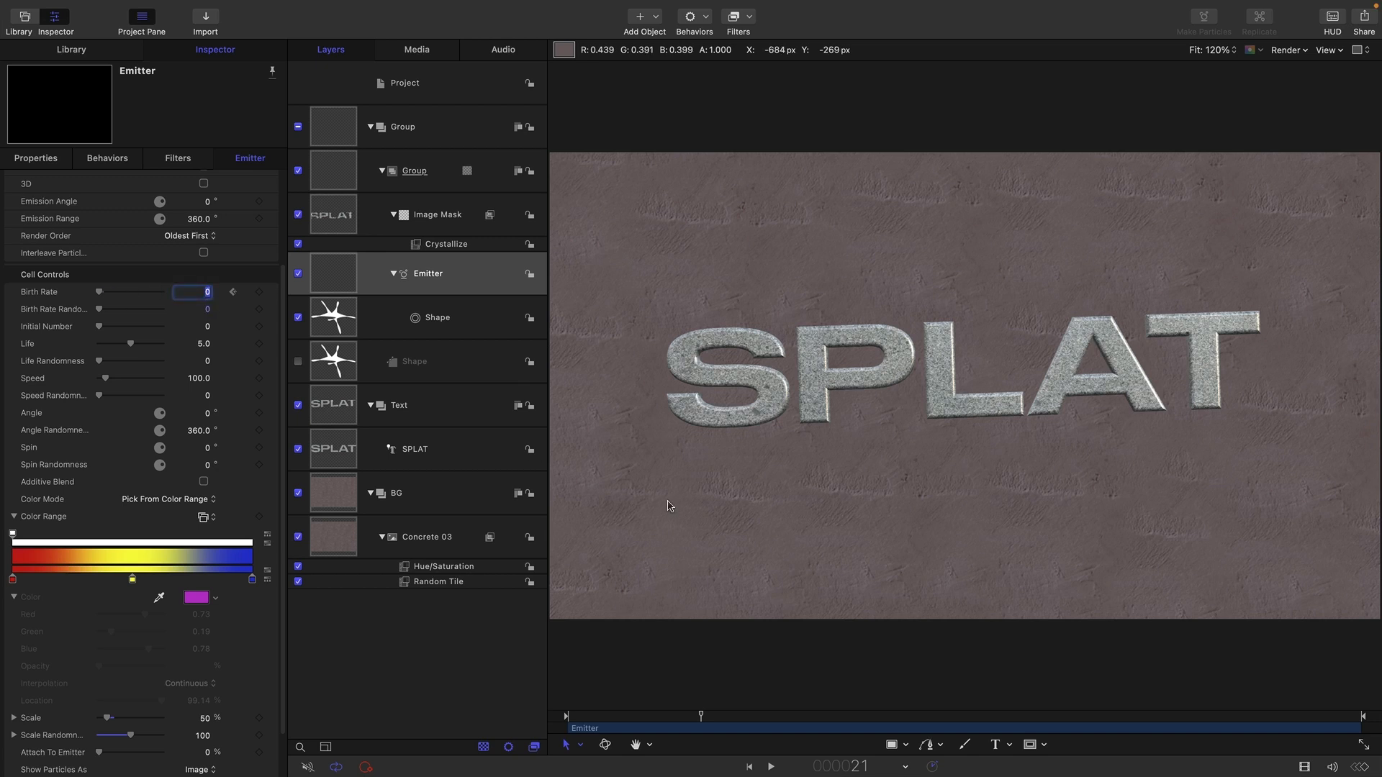
text(2000)
key(Return)
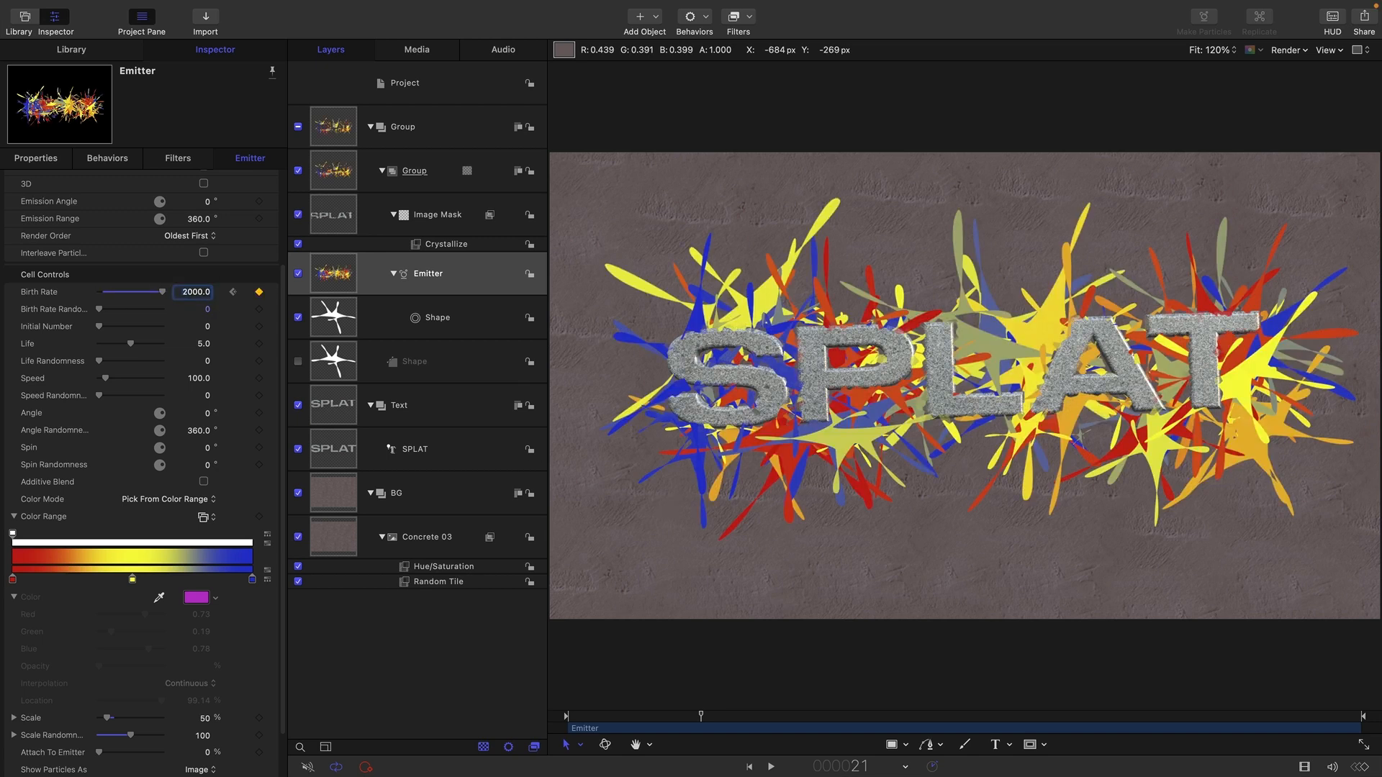
- Keyframe the emitter's birth rate at 0 on frame 22
click(859, 767)
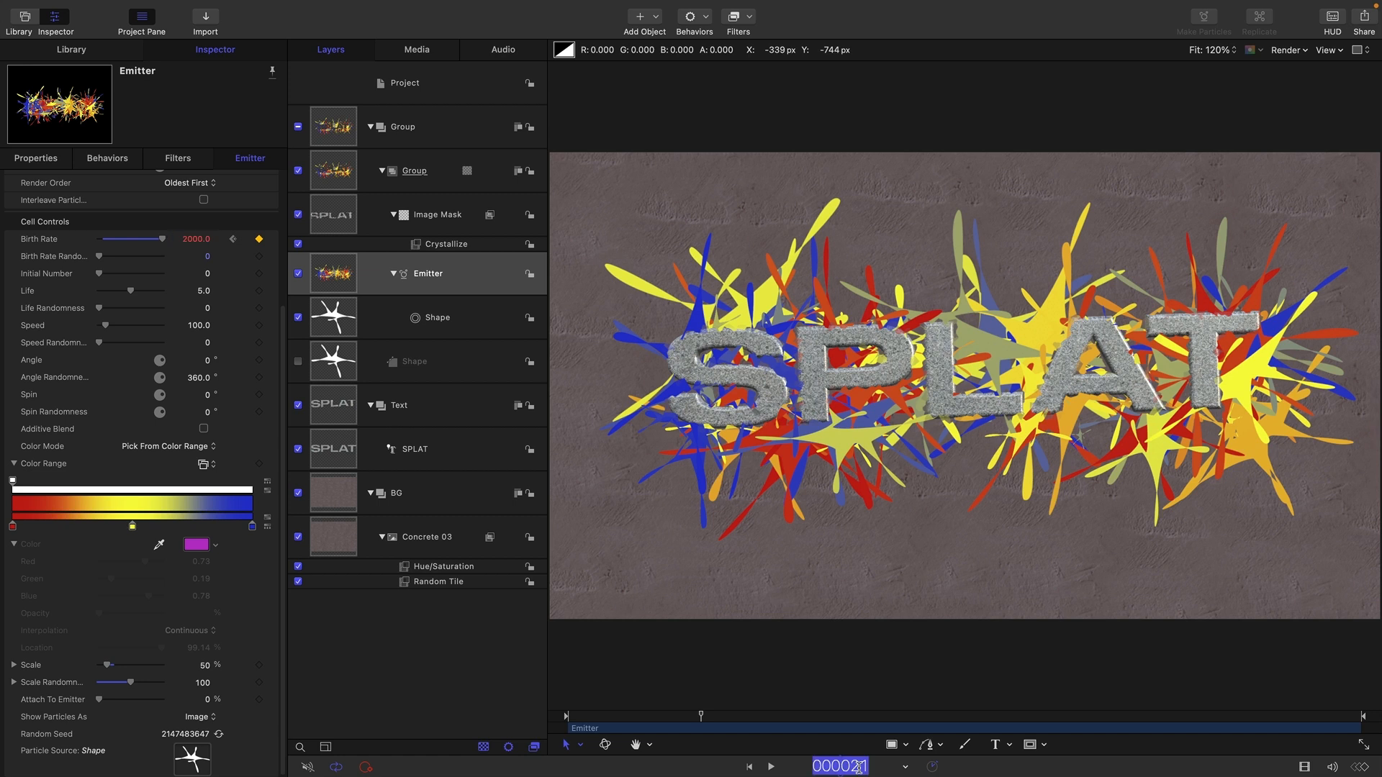
text(22)
key(Return)
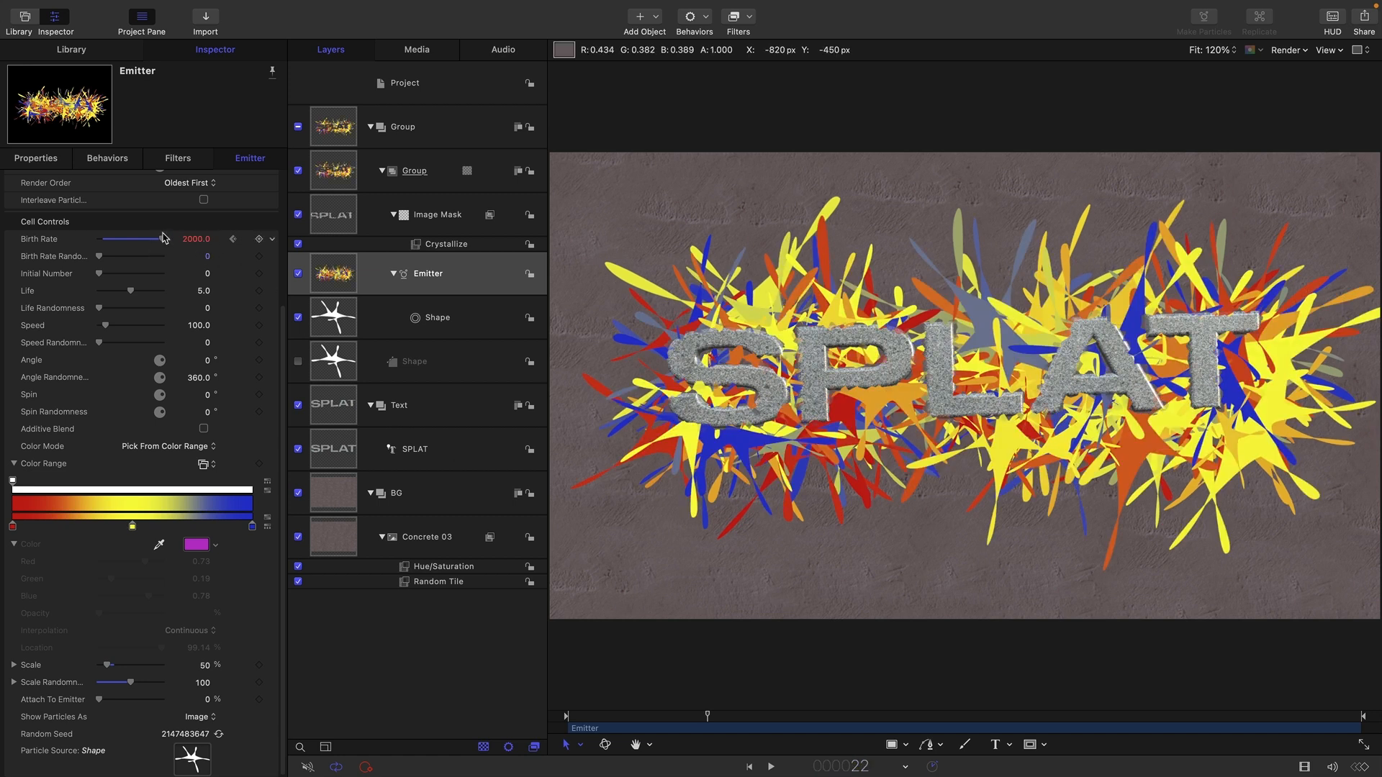
drag(162, 245, 2, 237)
- Set the emitter's particle life to 10
click(203, 291)
text(10)
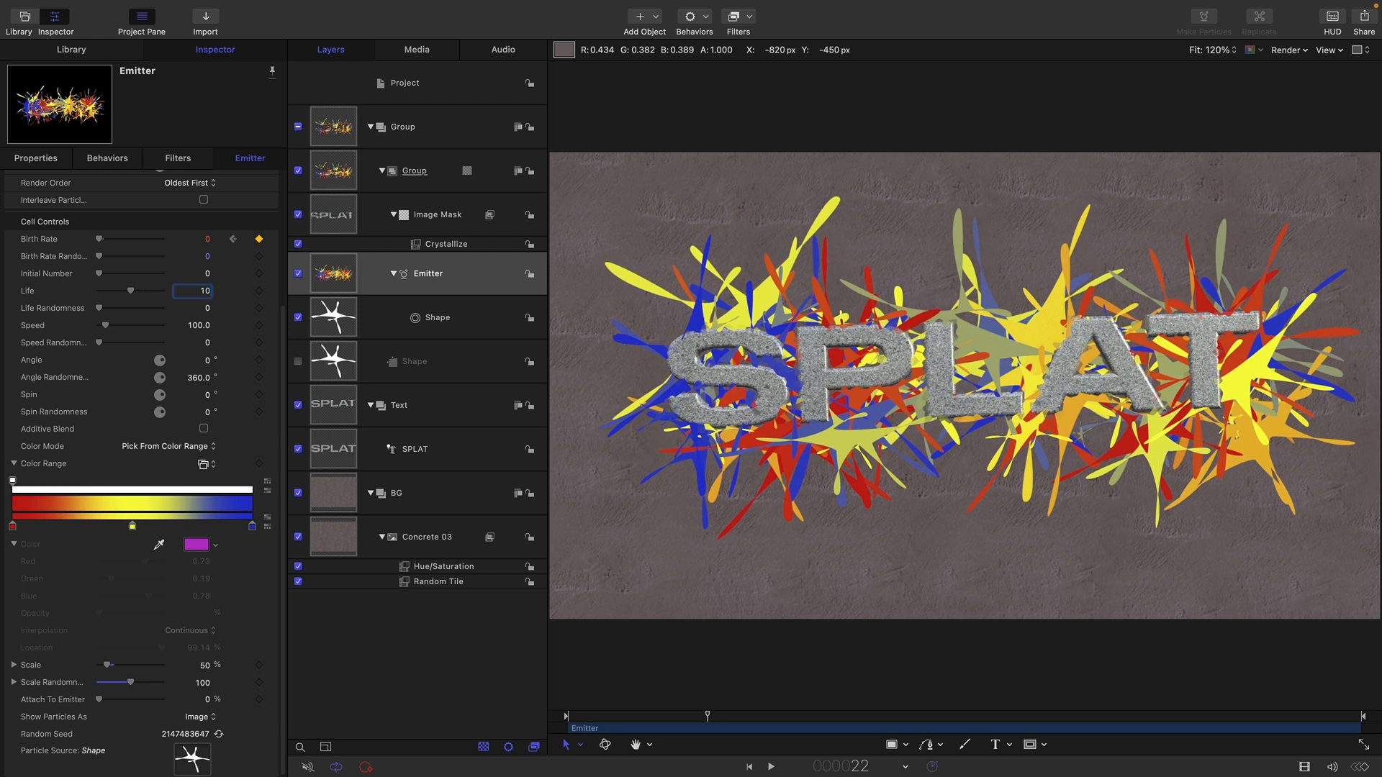
key(Return)
- Set the emitter's speed to 500 and its speed randomness to 1500
click(200, 325)
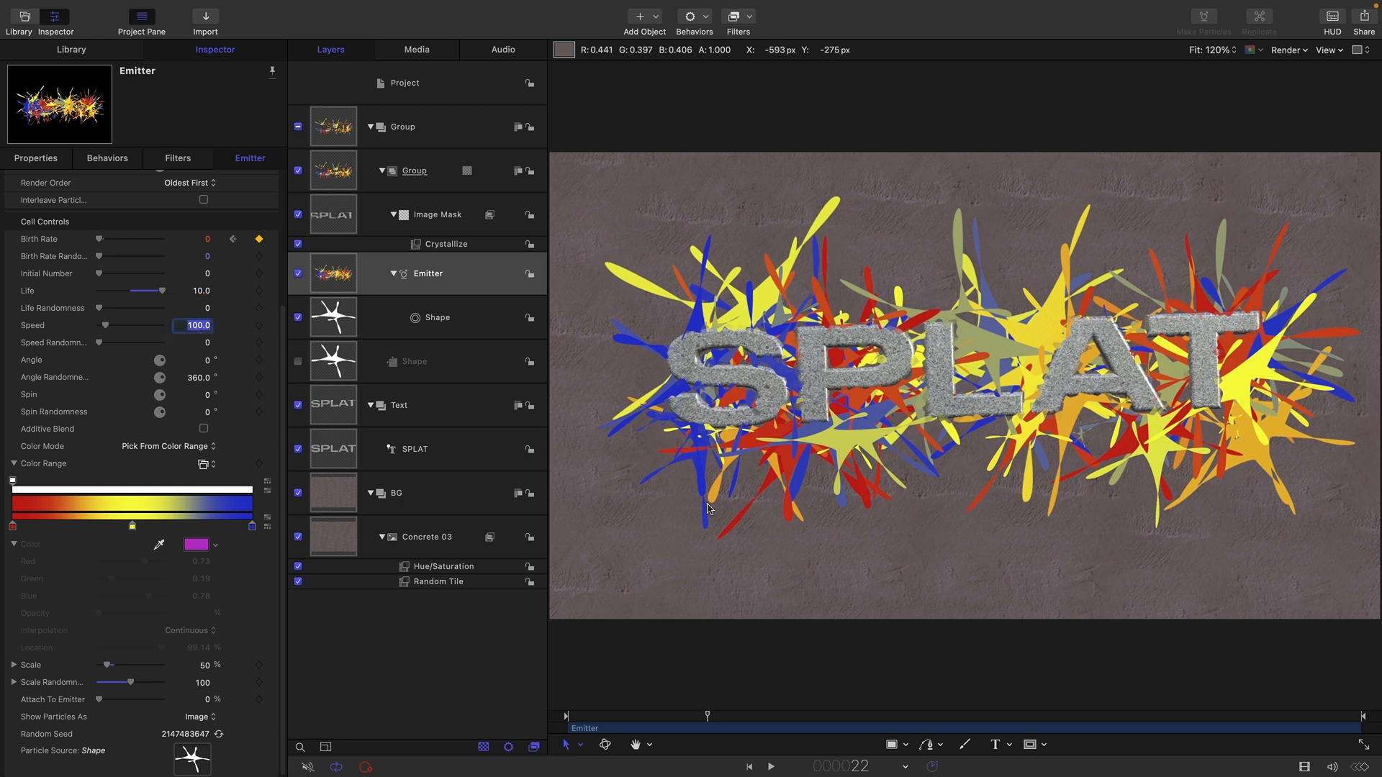
text(5)
key(Tab)
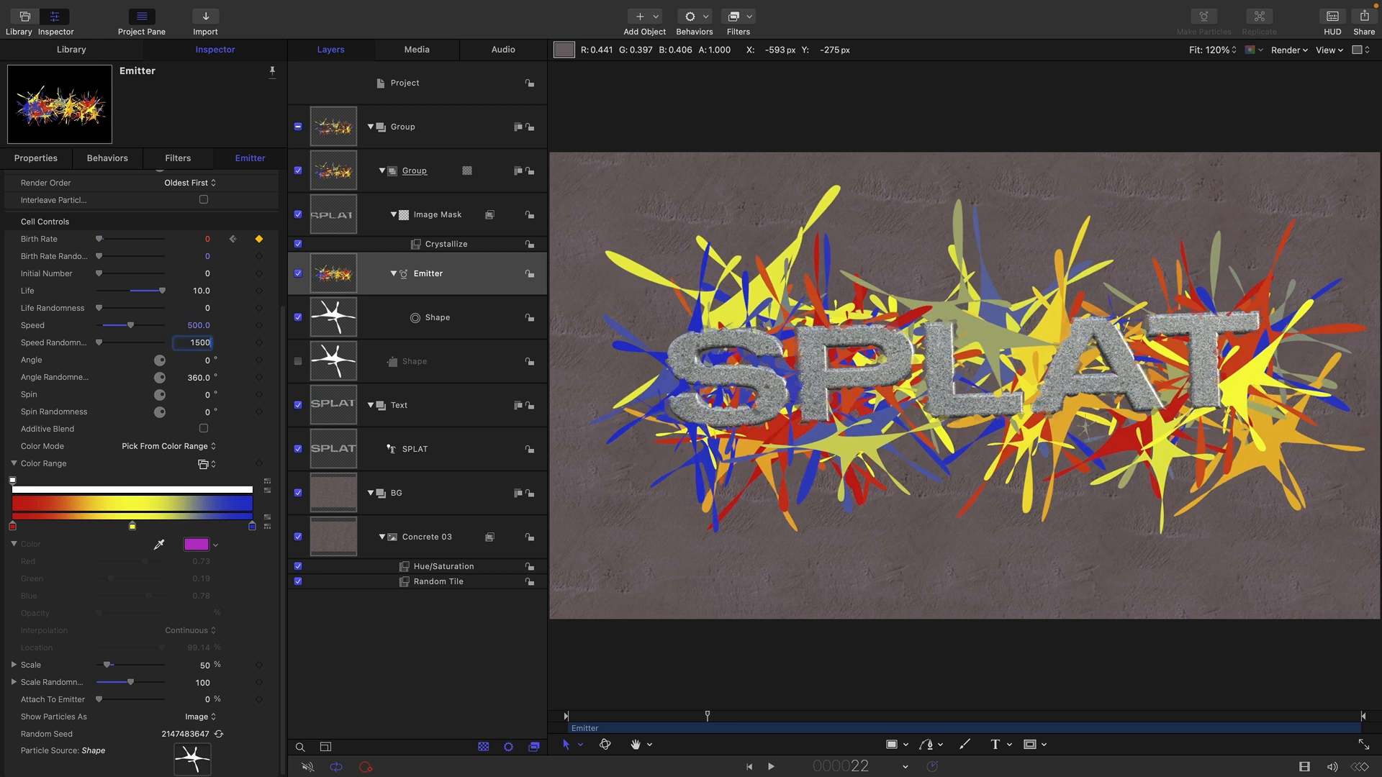
key(Return)
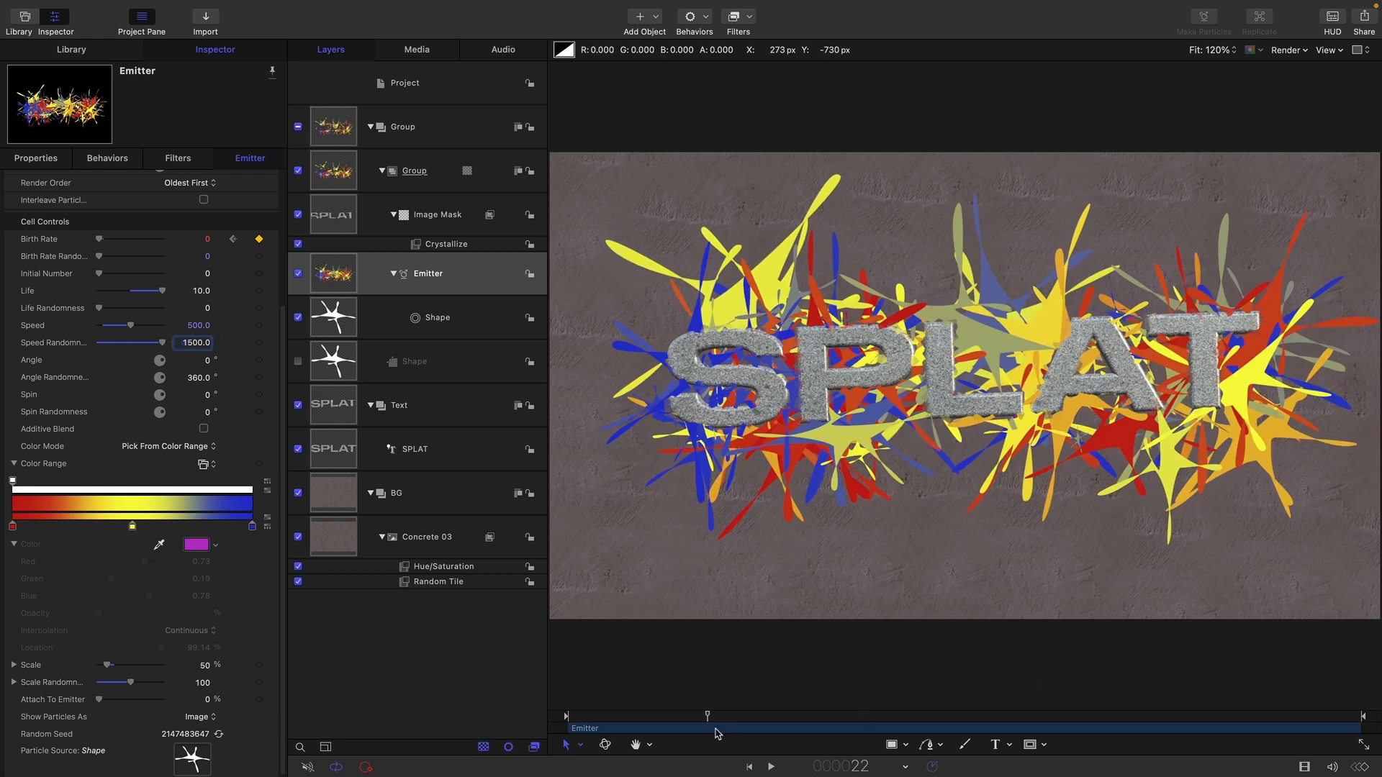
- Check the burst at frame 38 and add a Drag simulation behavior to the emitter, acting on X and Z but not Y
drag(719, 732, 809, 721)
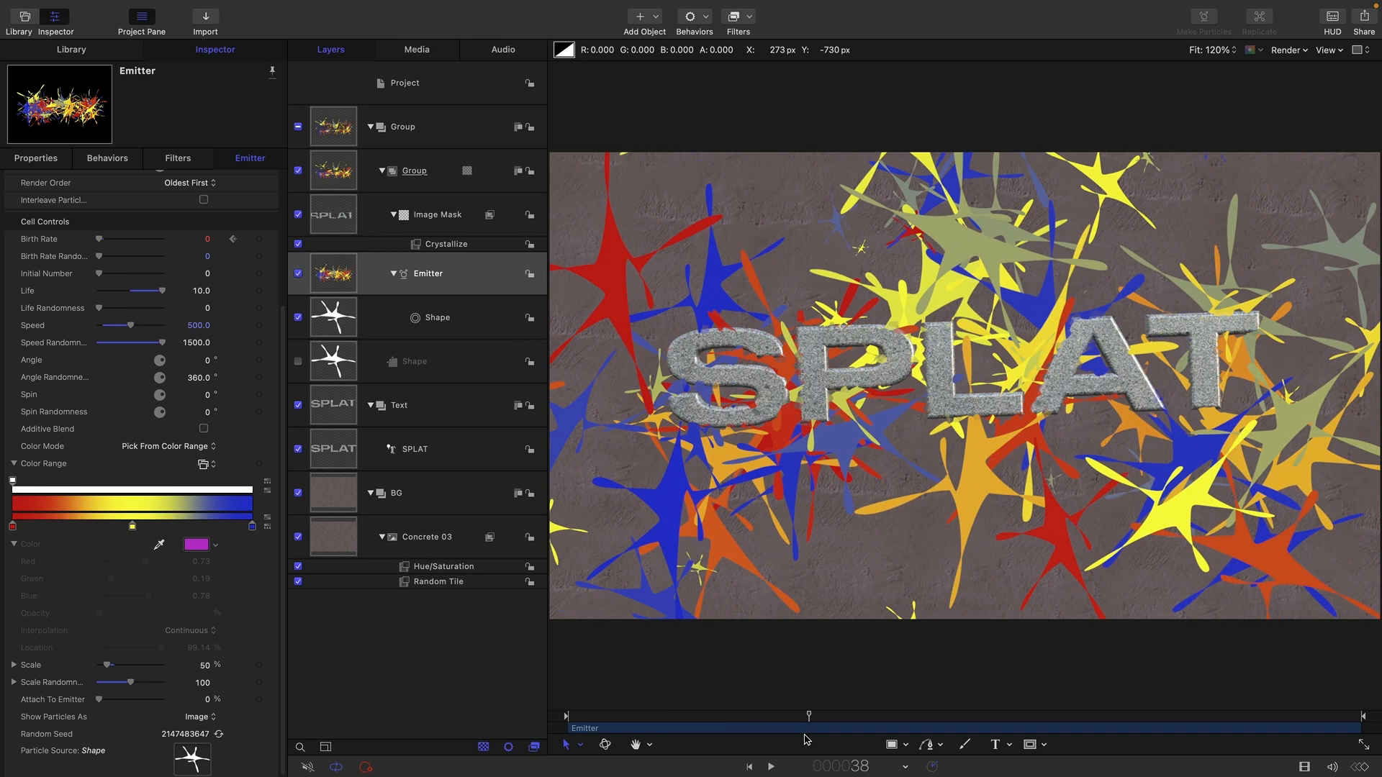
click(706, 18)
mouse_move(748, 184)
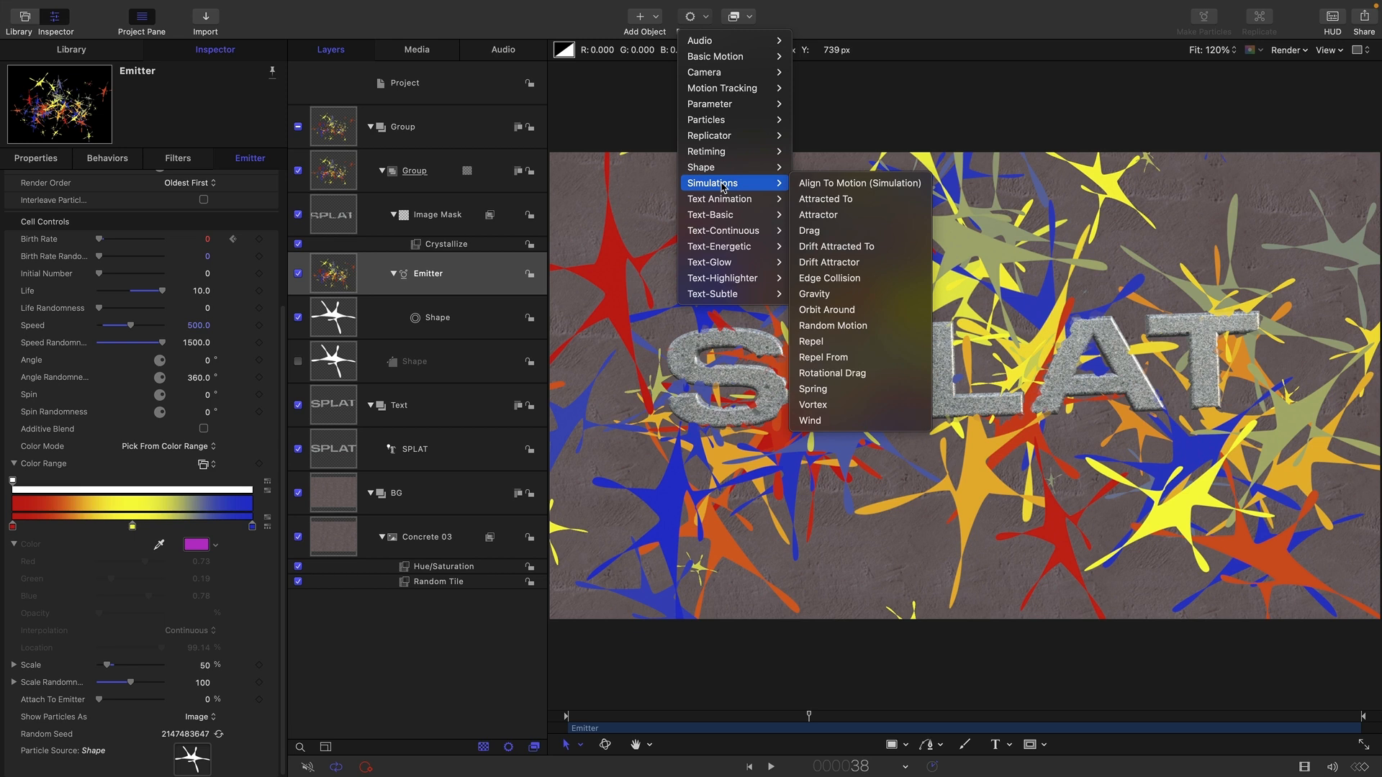
click(824, 231)
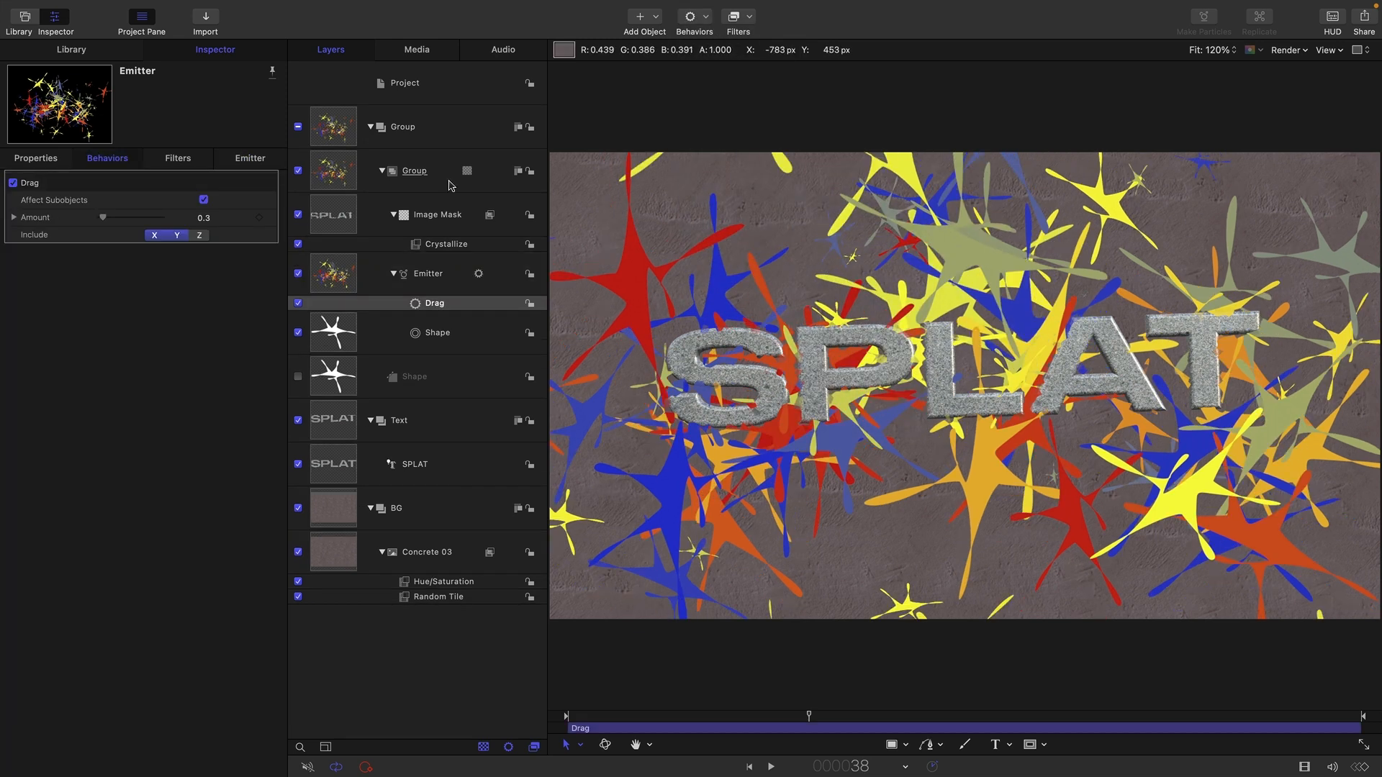
click(178, 236)
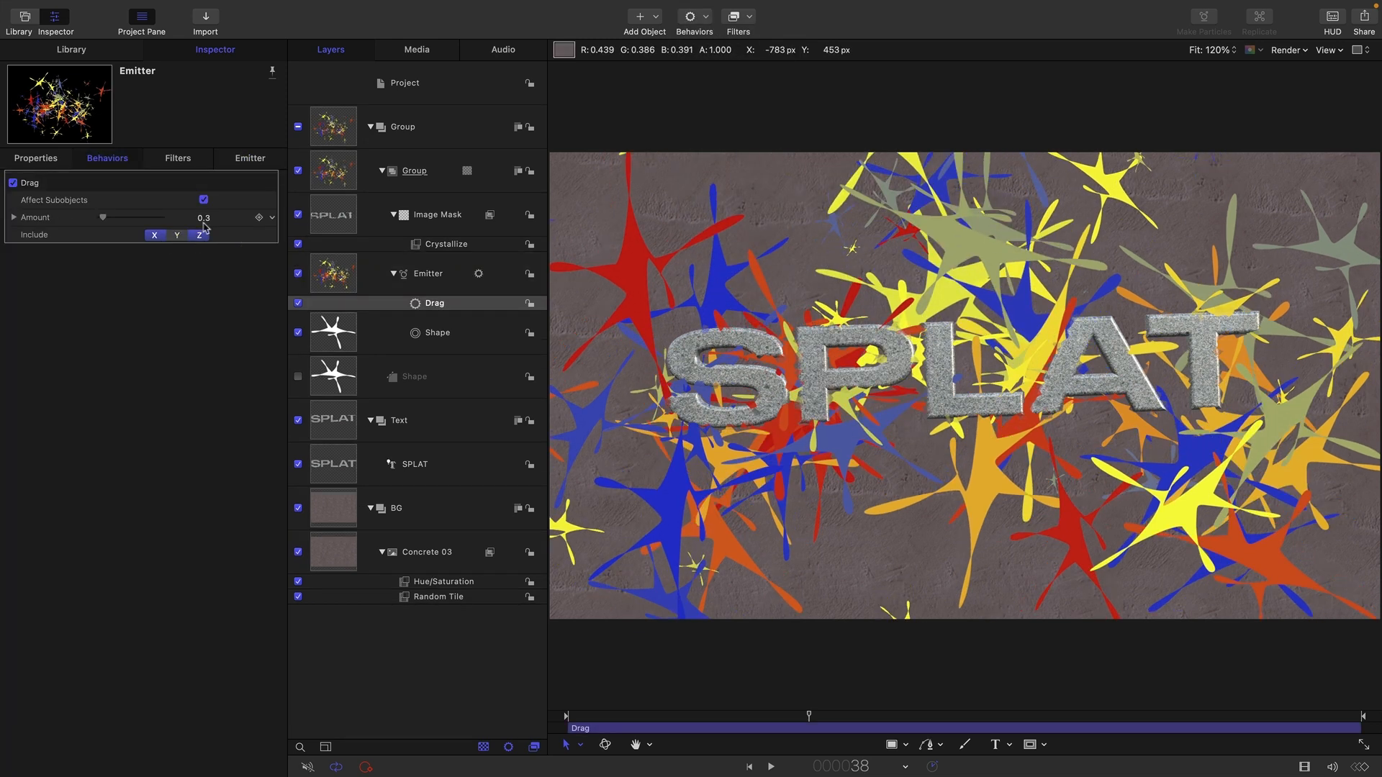
- Set the Drag behavior's amount to 5 and play the animation from the start
double_click(204, 219)
text(5)
key(Return)
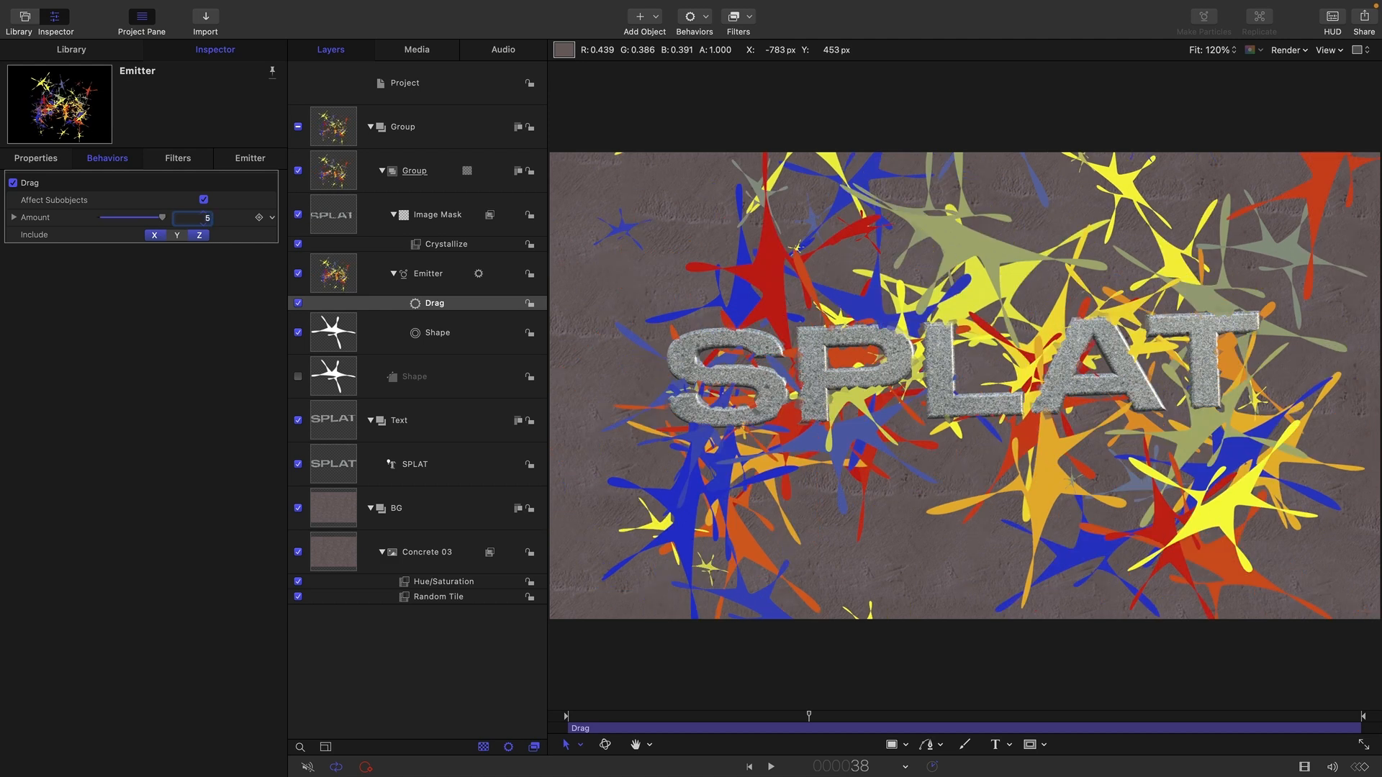
key(Home)
click(772, 768)
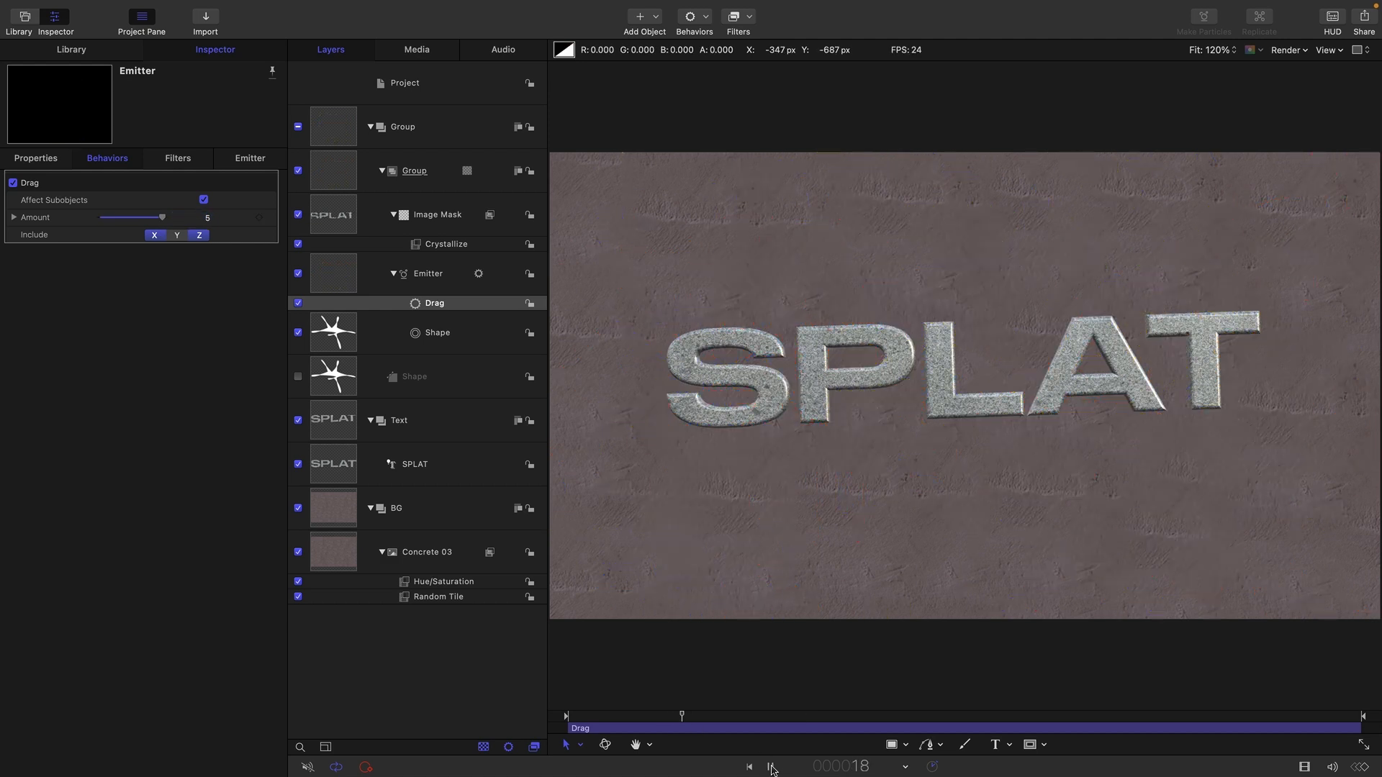
click(771, 767)
- Duplicate the emitter's Drag behavior and make the copy act only on Y
right_click(416, 303)
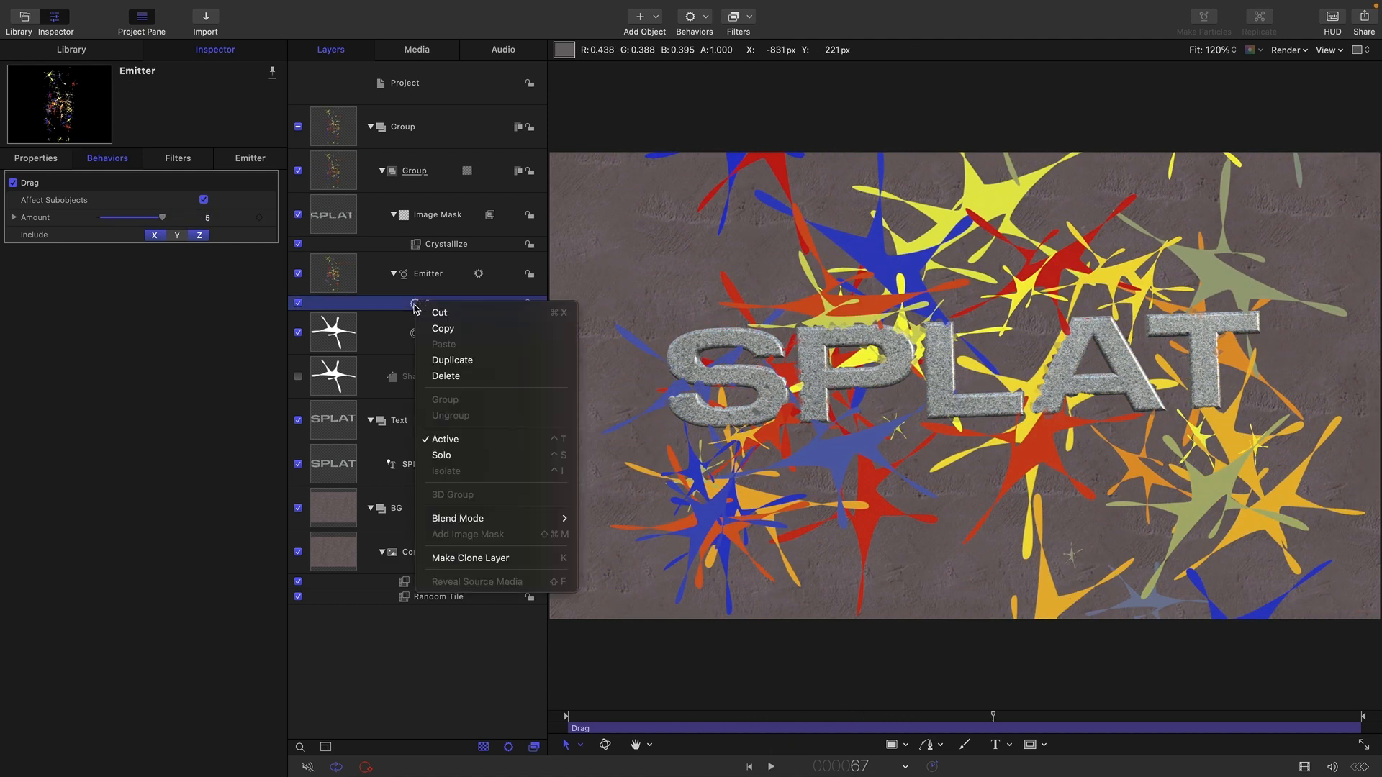
click(436, 362)
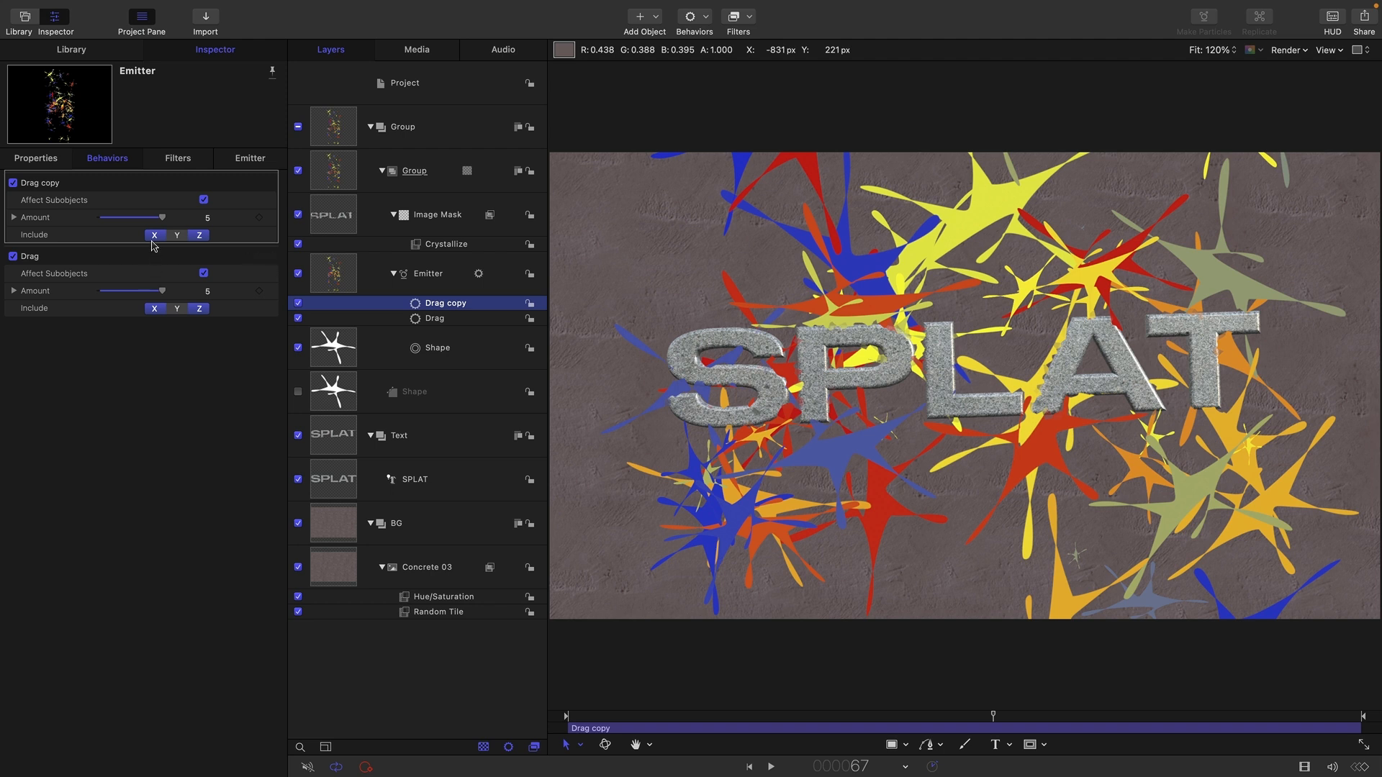
click(155, 235)
click(199, 236)
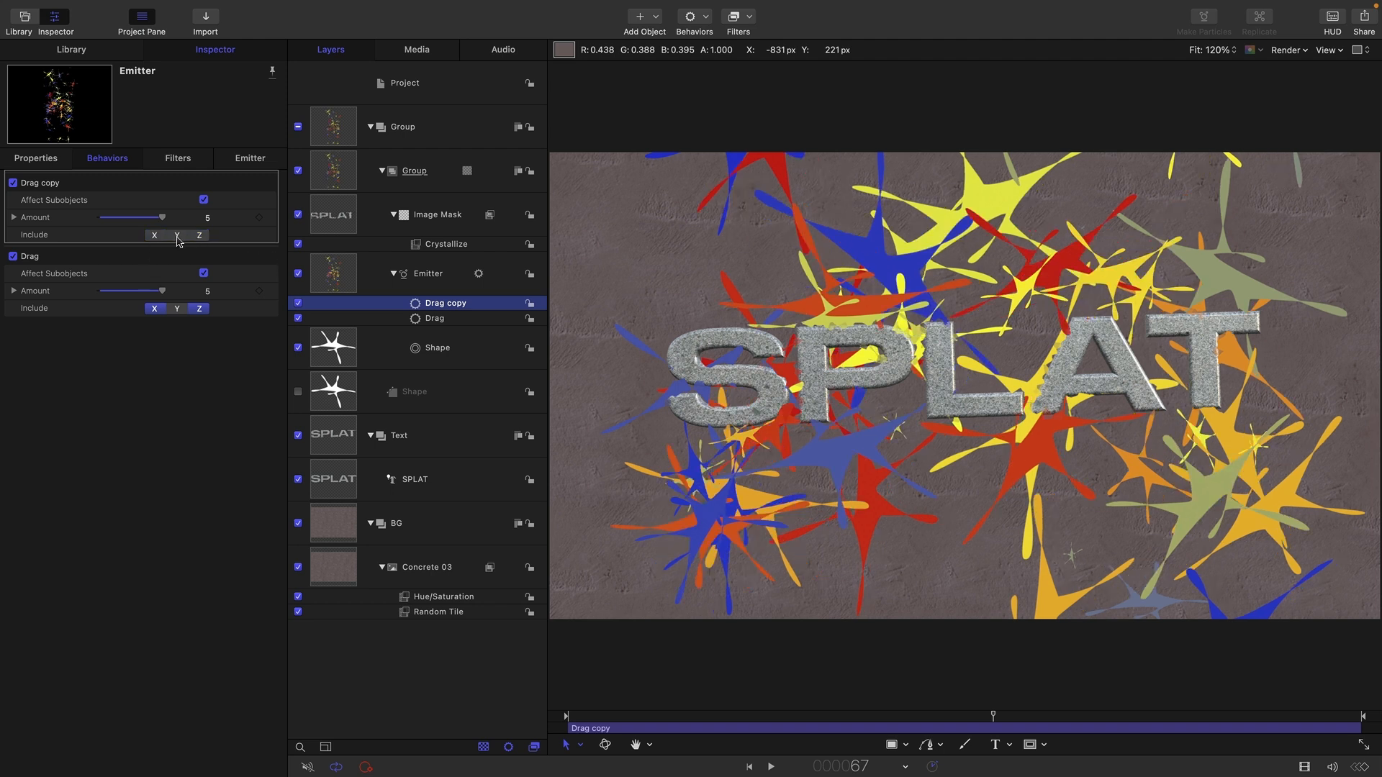
click(177, 236)
- Set the Drag copy's amount to 4 and play the animation from the start
click(208, 219)
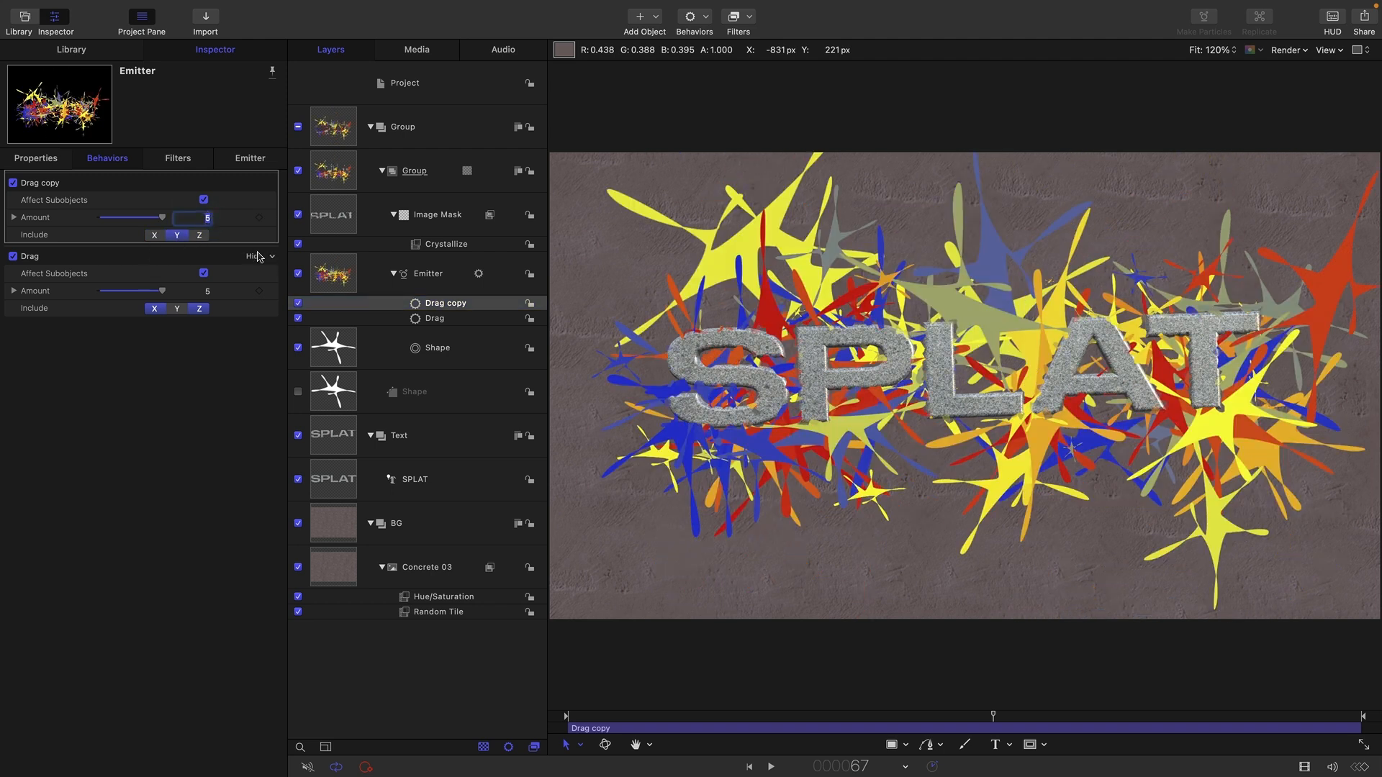
text(4)
key(Return)
click(749, 767)
click(771, 767)
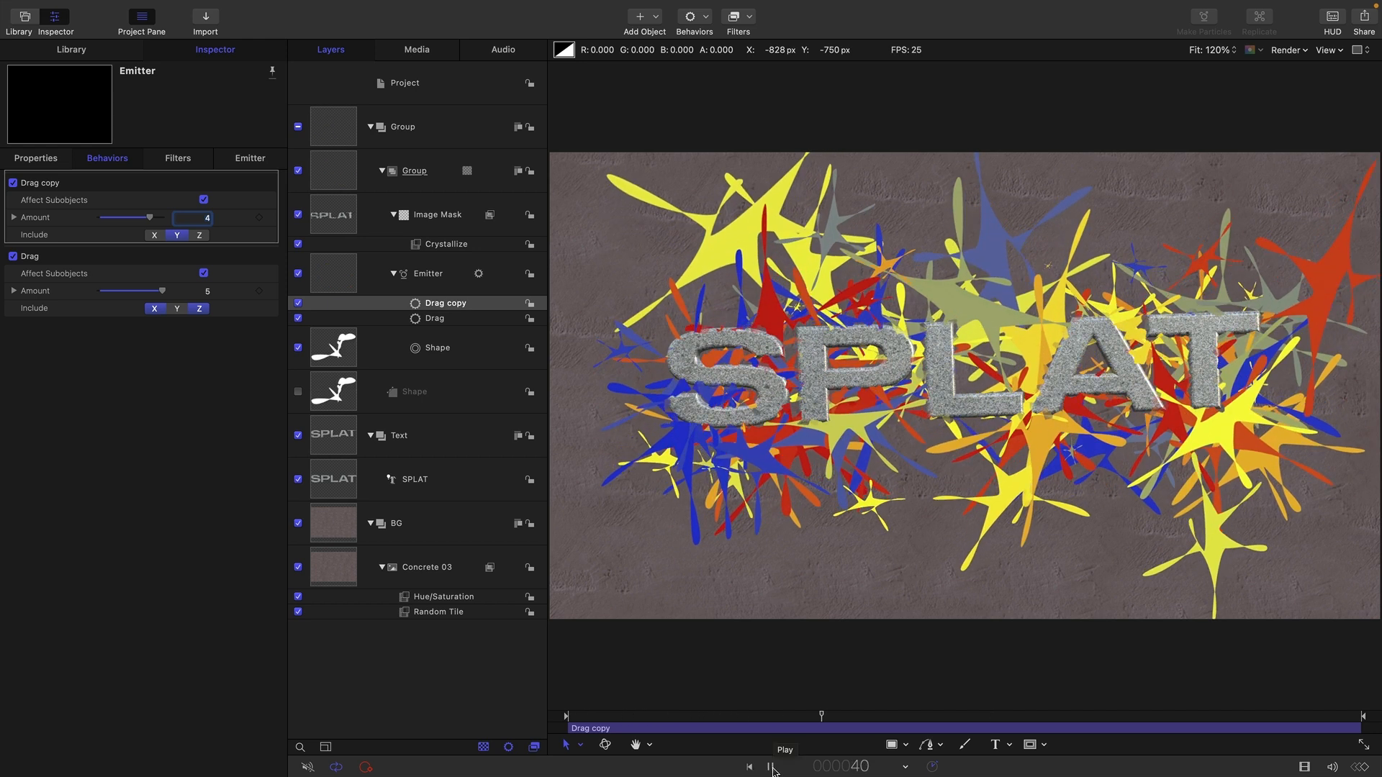
key(space)
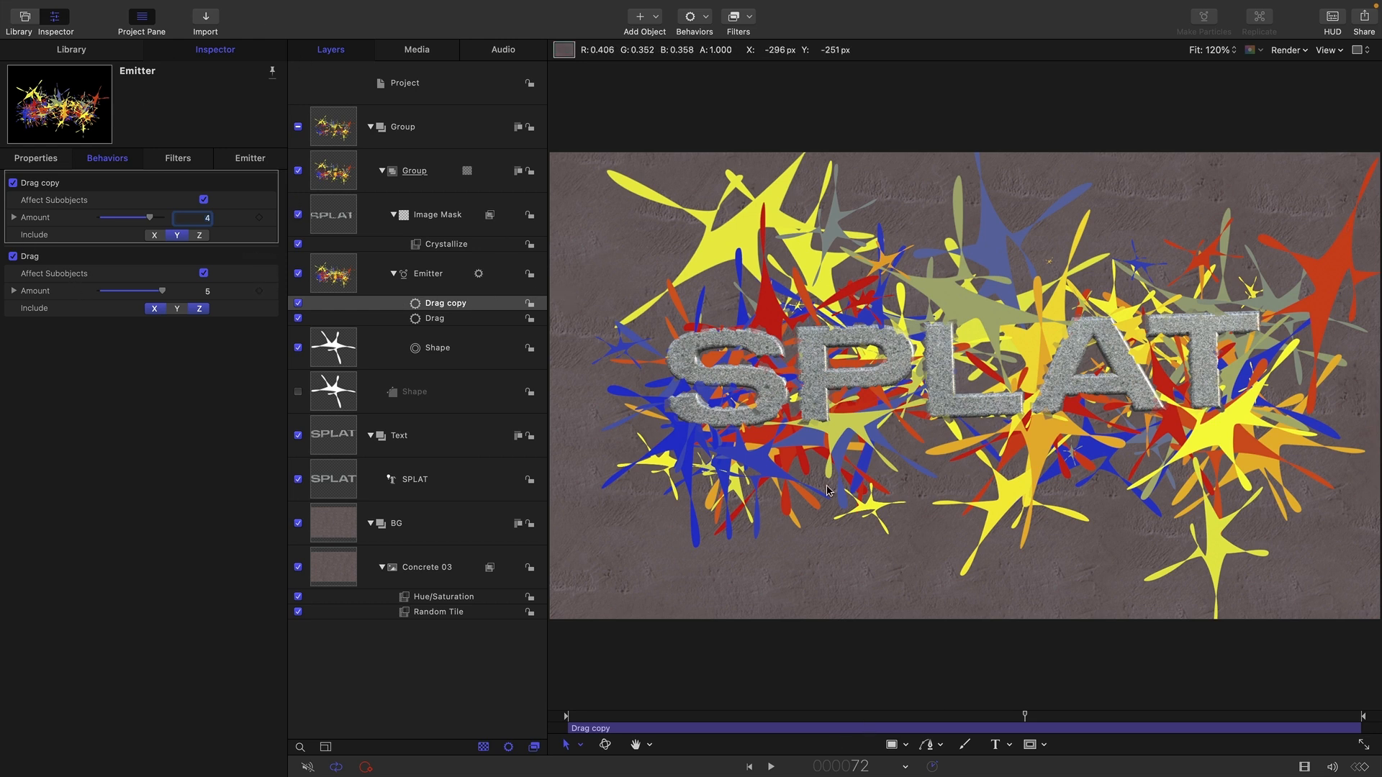
- Add a Gaussian Blur filter and a Levels filter to the outer group containing the splats
click(337, 125)
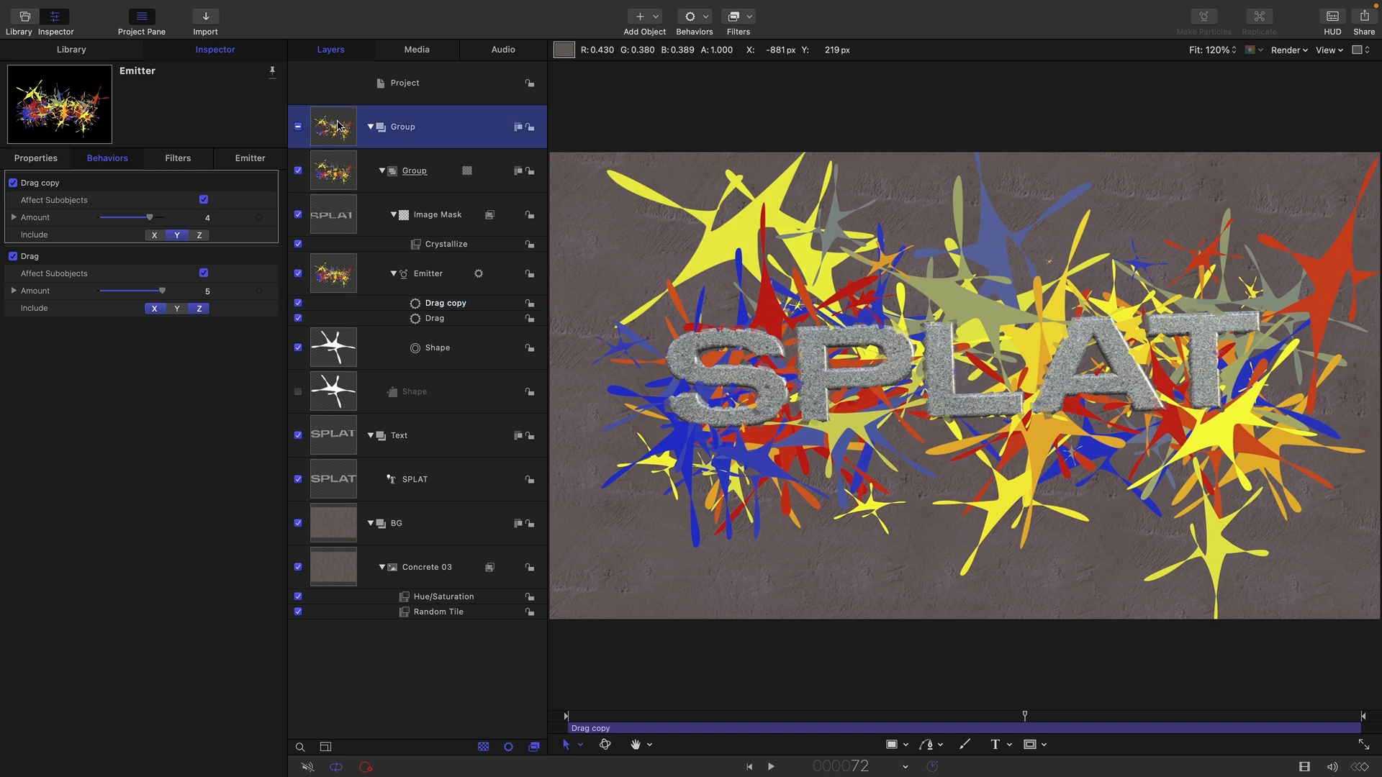
click(744, 26)
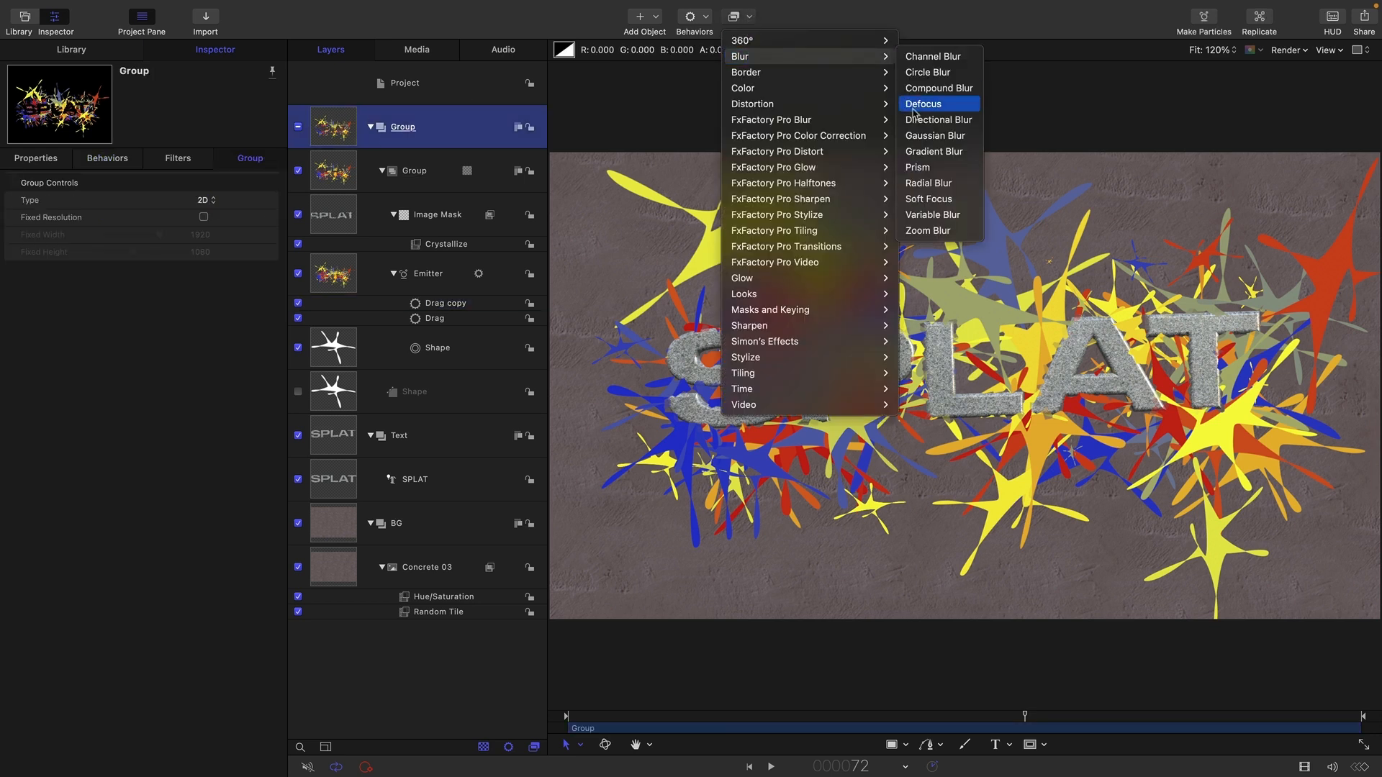
click(924, 136)
click(742, 18)
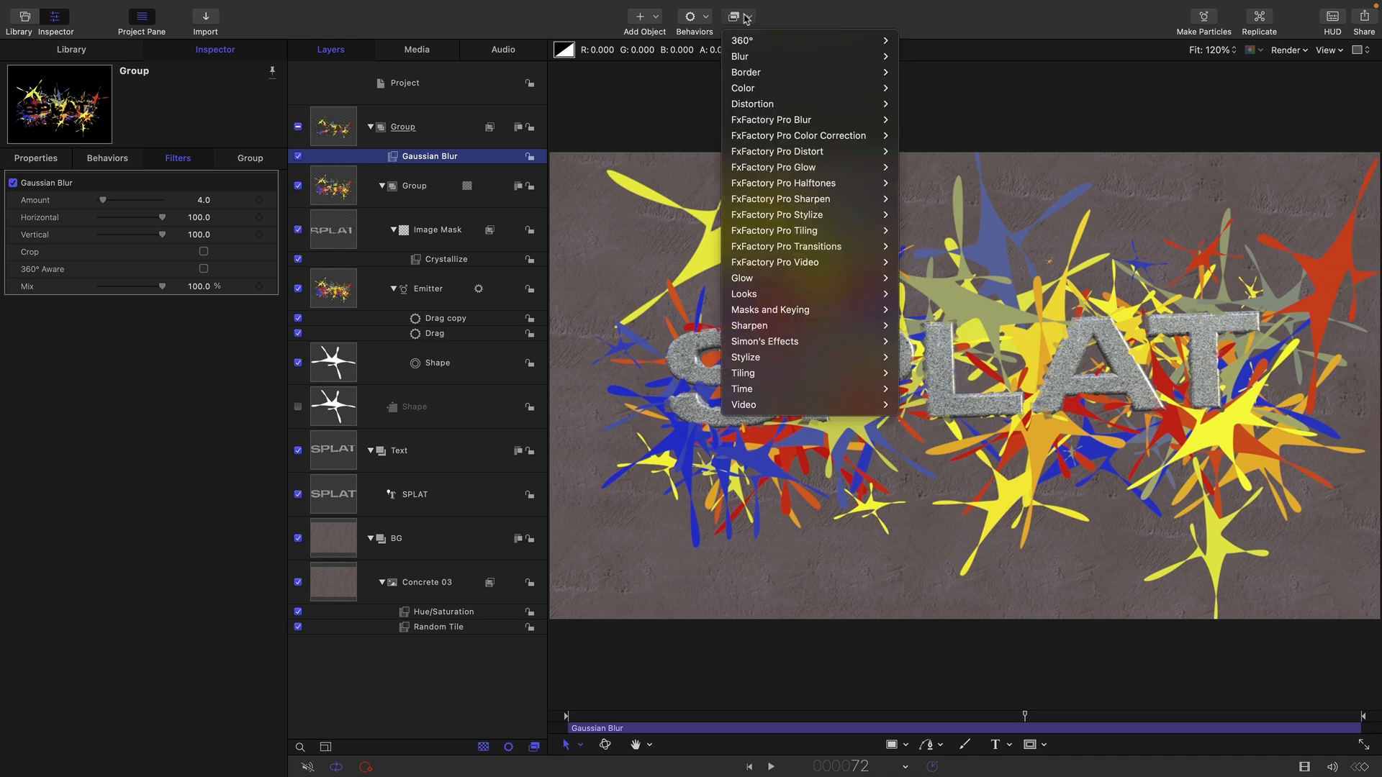
mouse_move(798, 88)
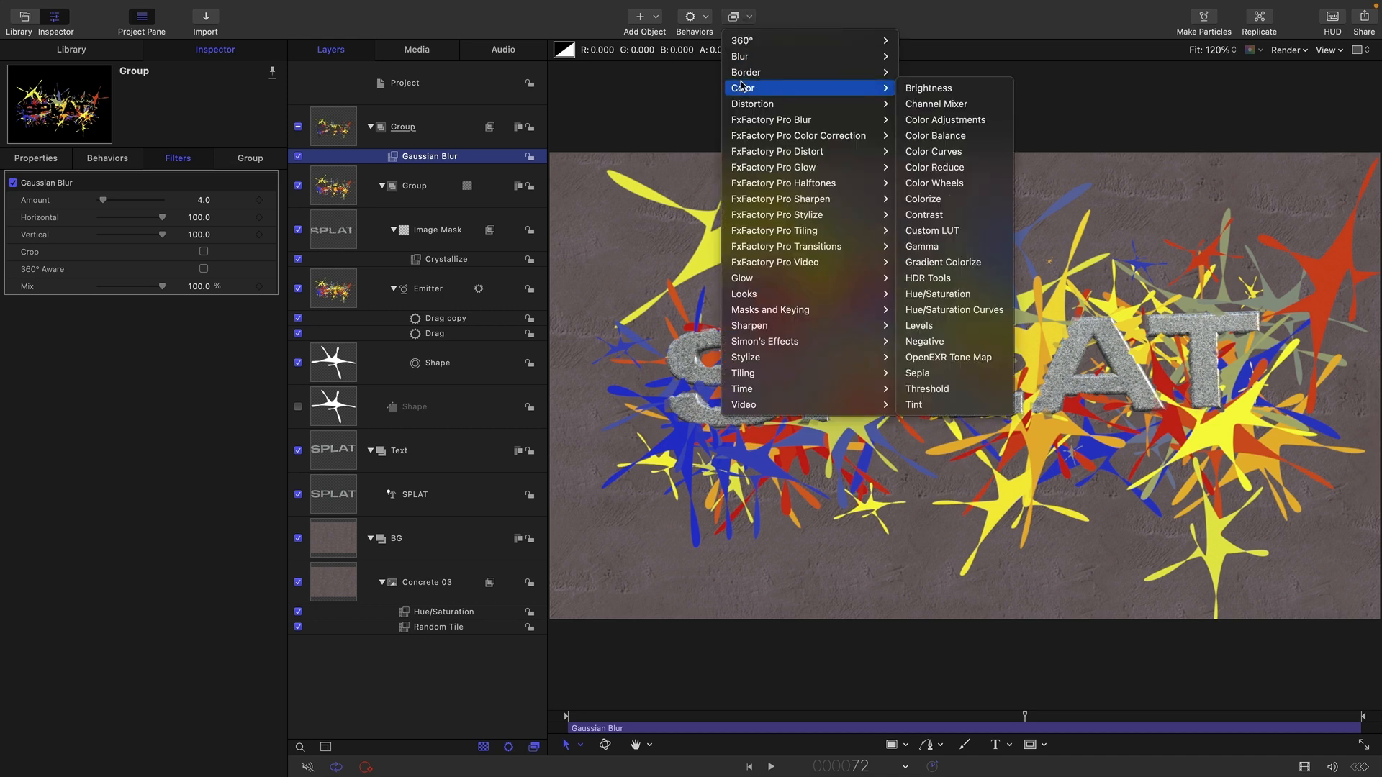
click(914, 326)
- Add an Indent filter to the outer splat group and raise its softness to 1.0
click(751, 20)
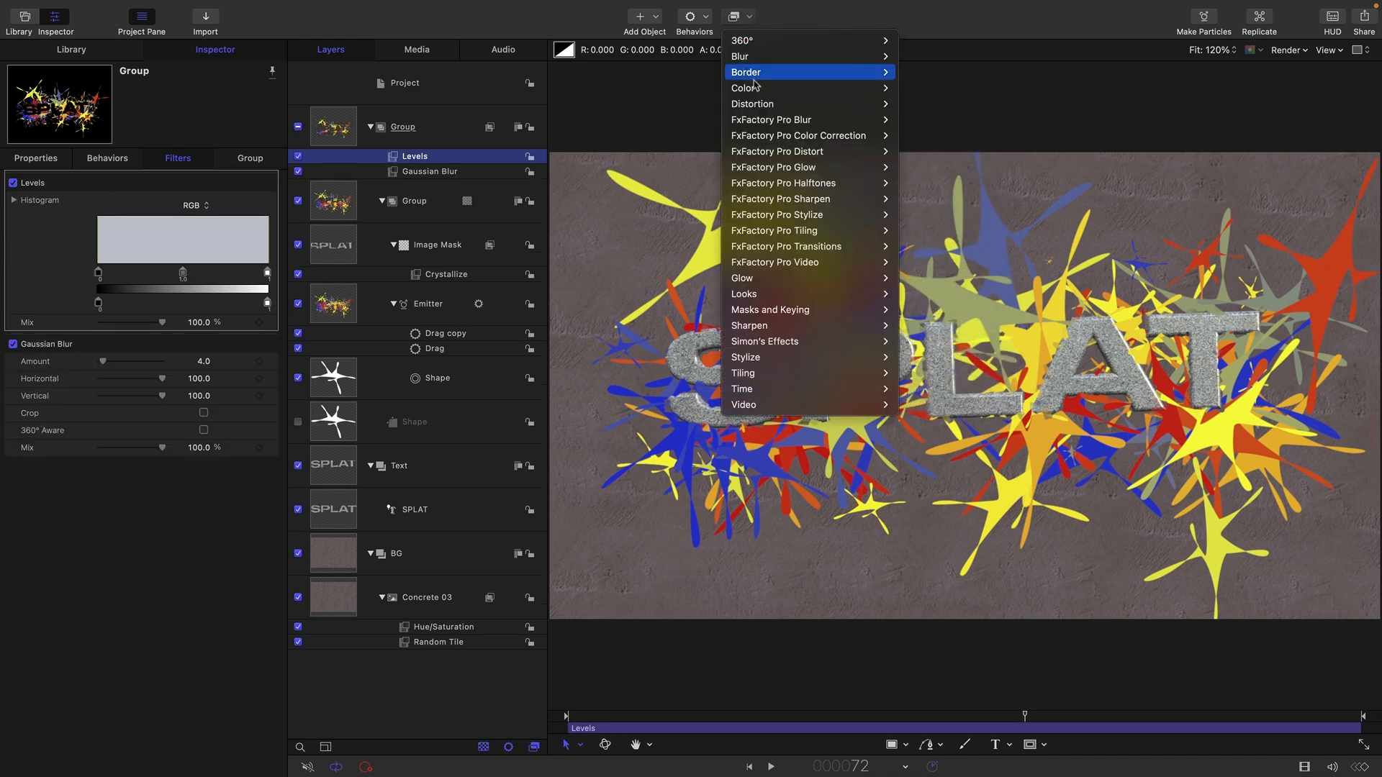
mouse_move(764, 364)
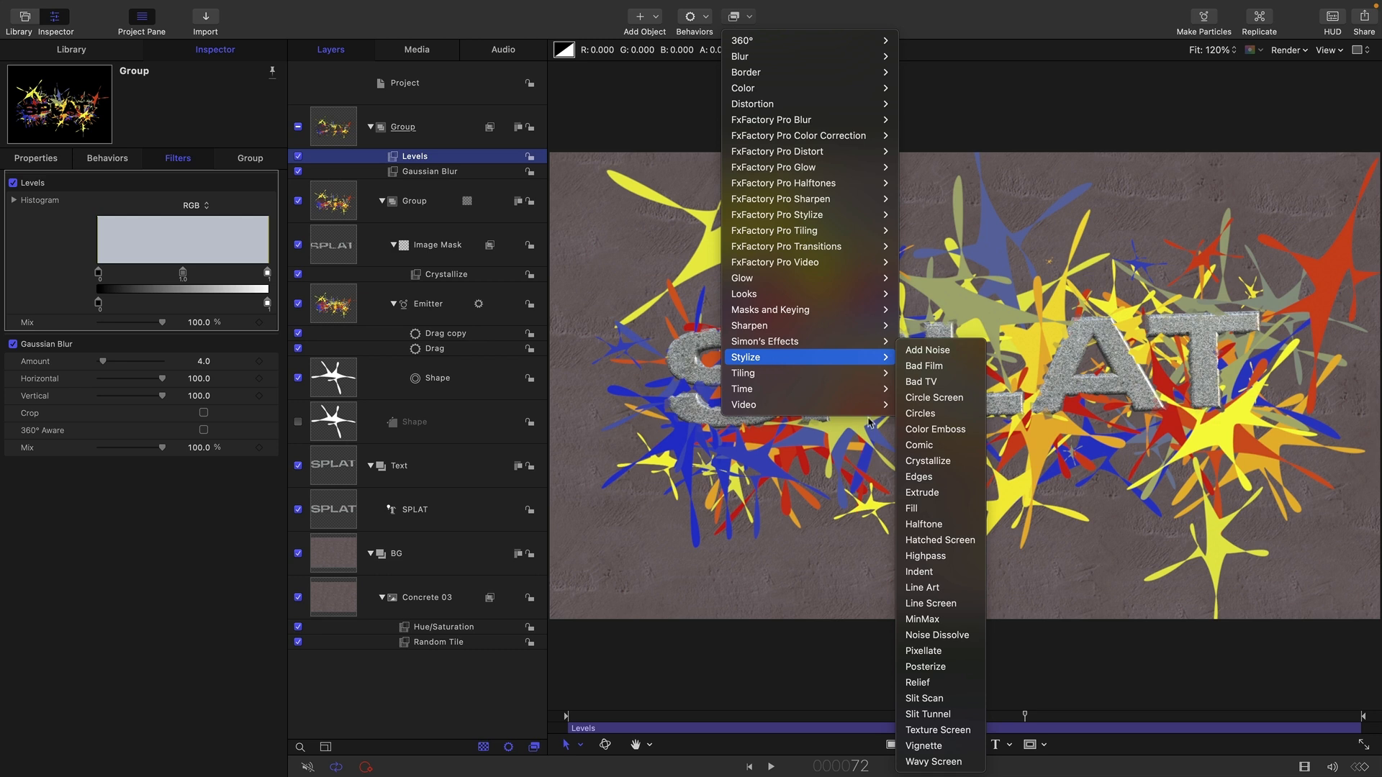
click(935, 571)
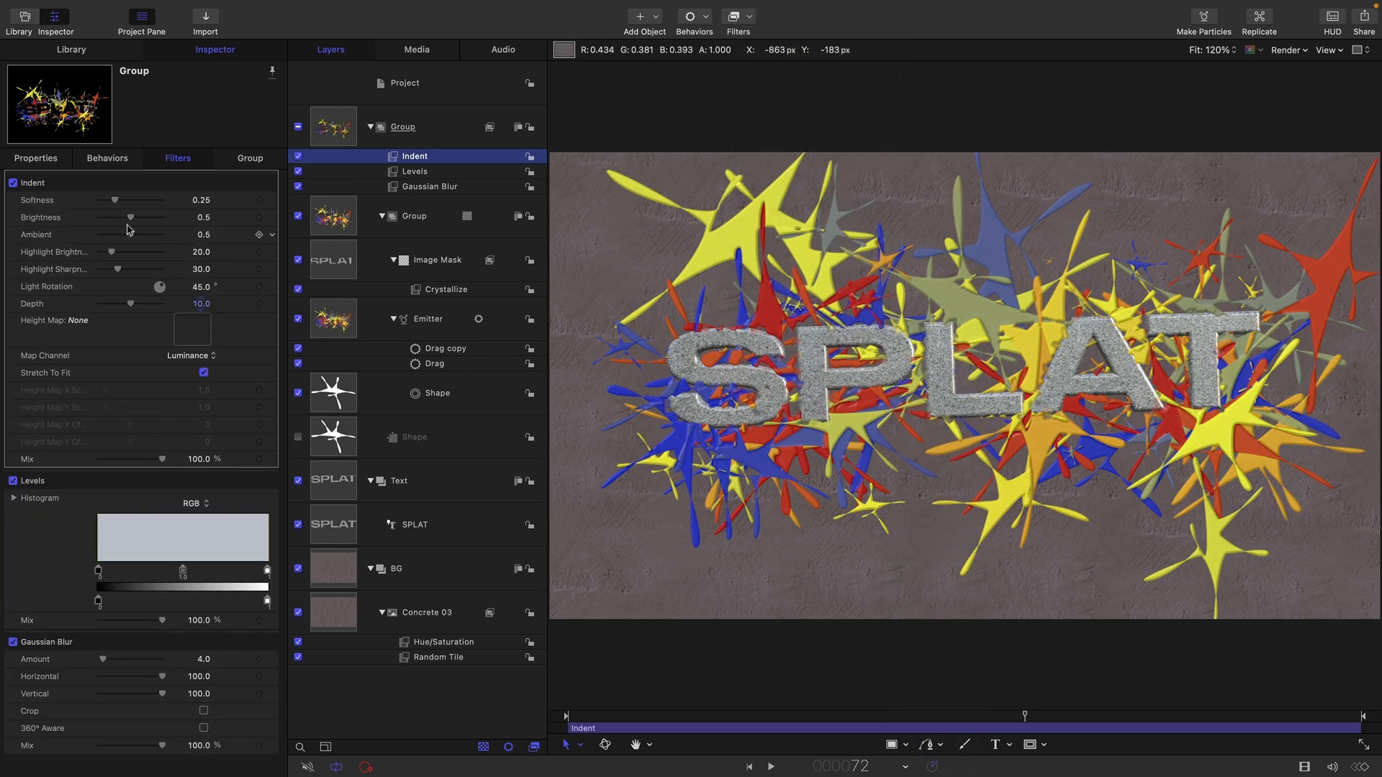
drag(115, 200, 246, 212)
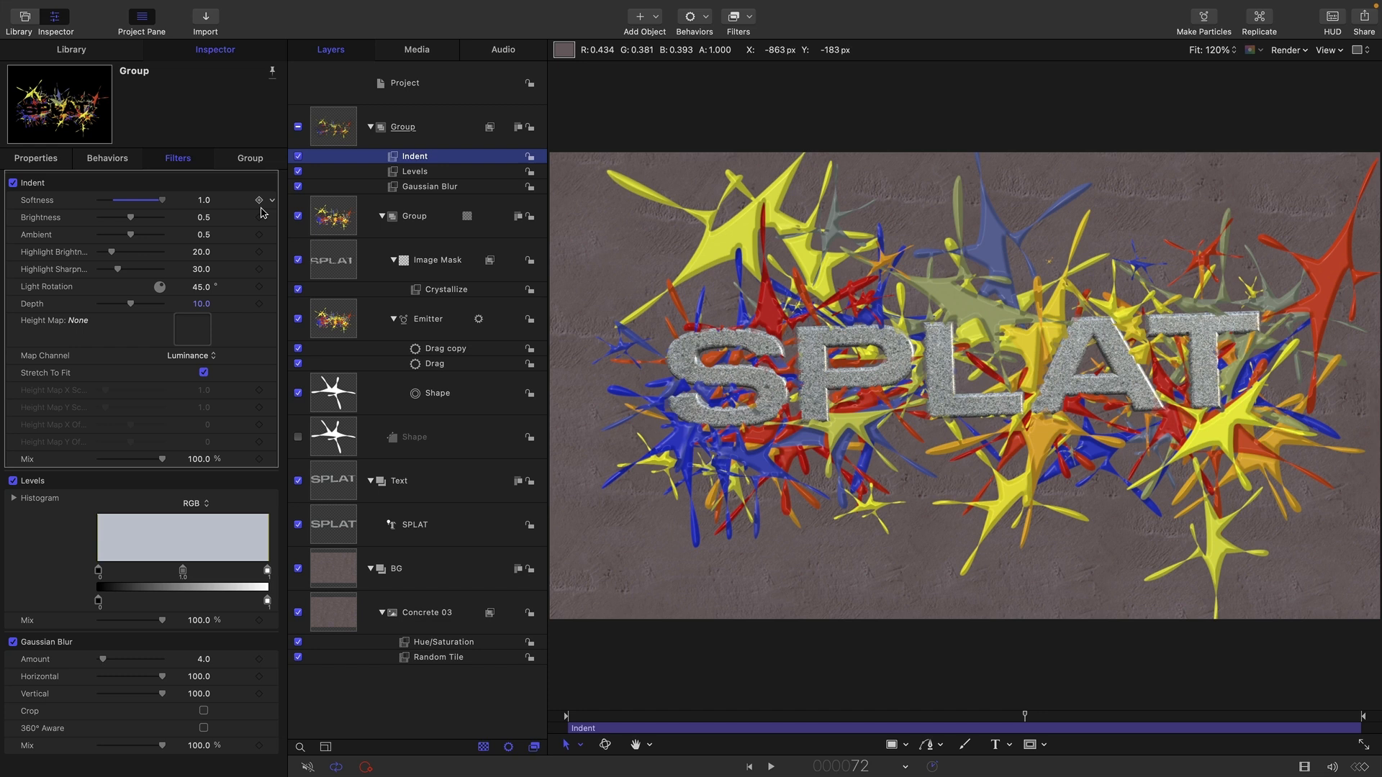
- Set the Gaussian Blur amount on the outer splat group to 64
click(203, 660)
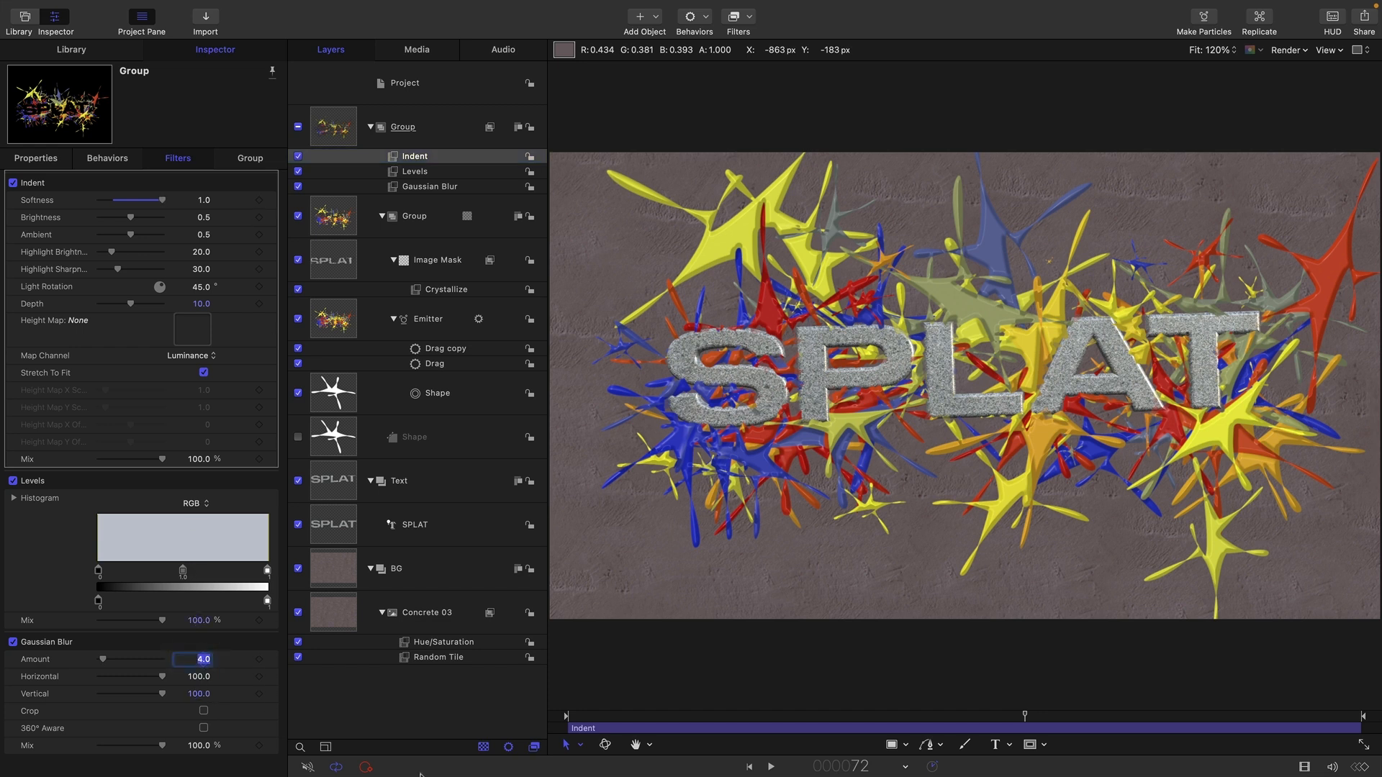
text(64)
key(Return)
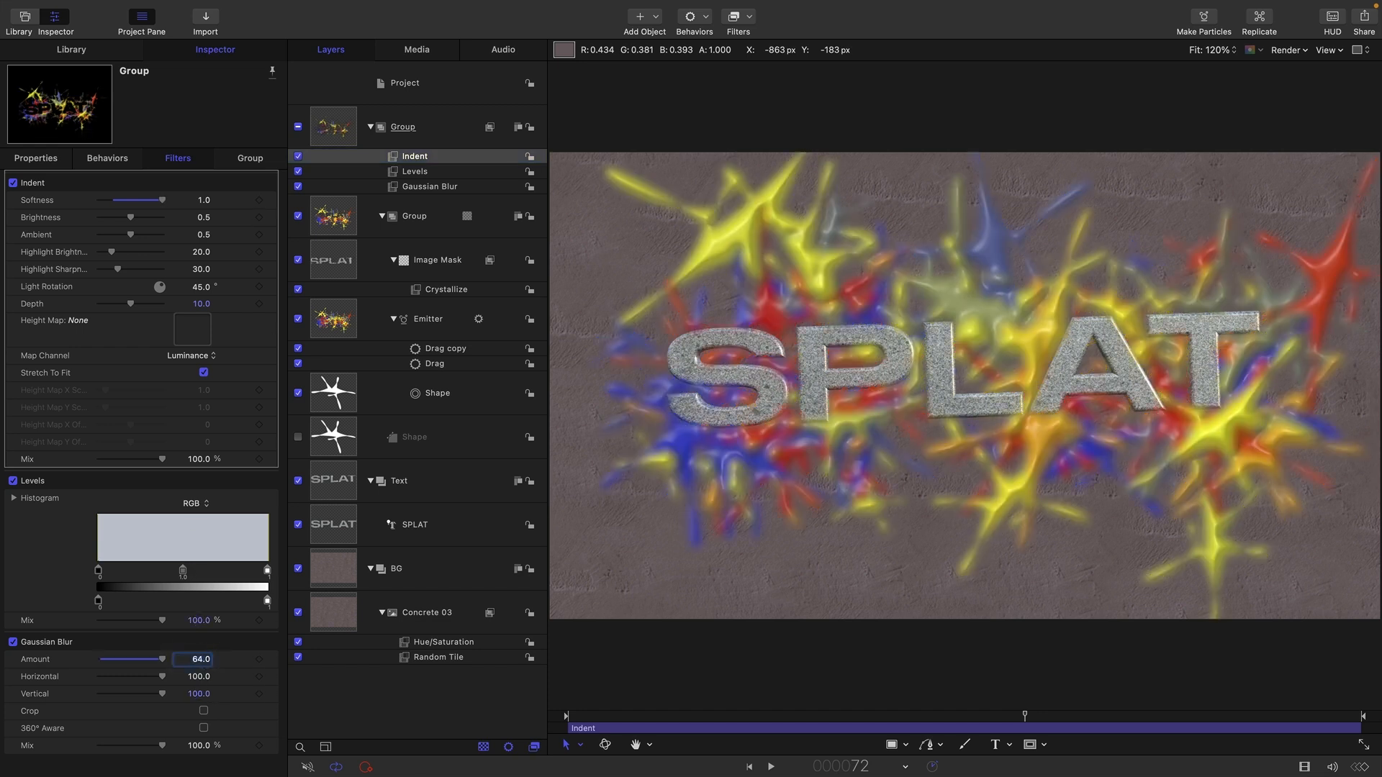
- Tighten the Levels filter's Alpha channel, with the input black point at about 0.17 and the white point at 0.37
click(197, 504)
click(200, 562)
drag(98, 572, 143, 581)
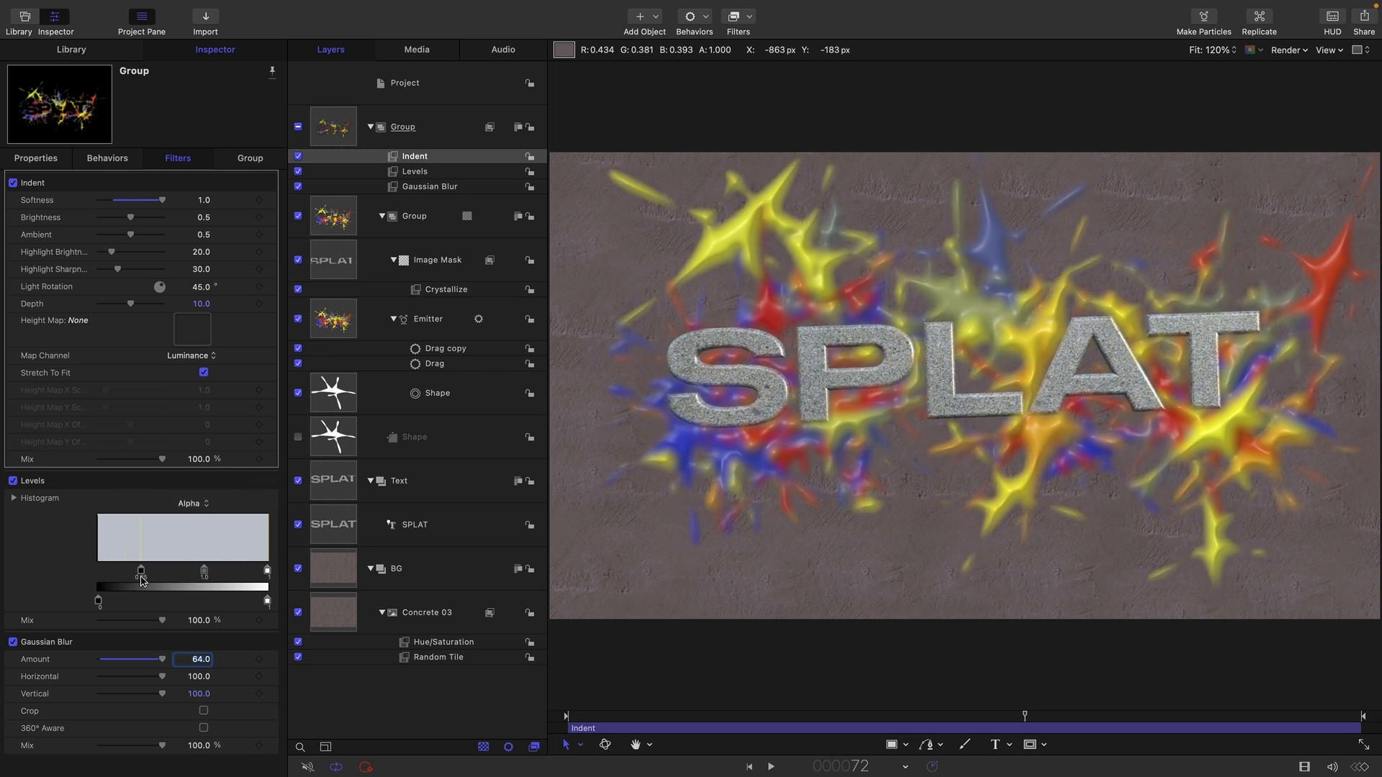
drag(267, 571, 127, 573)
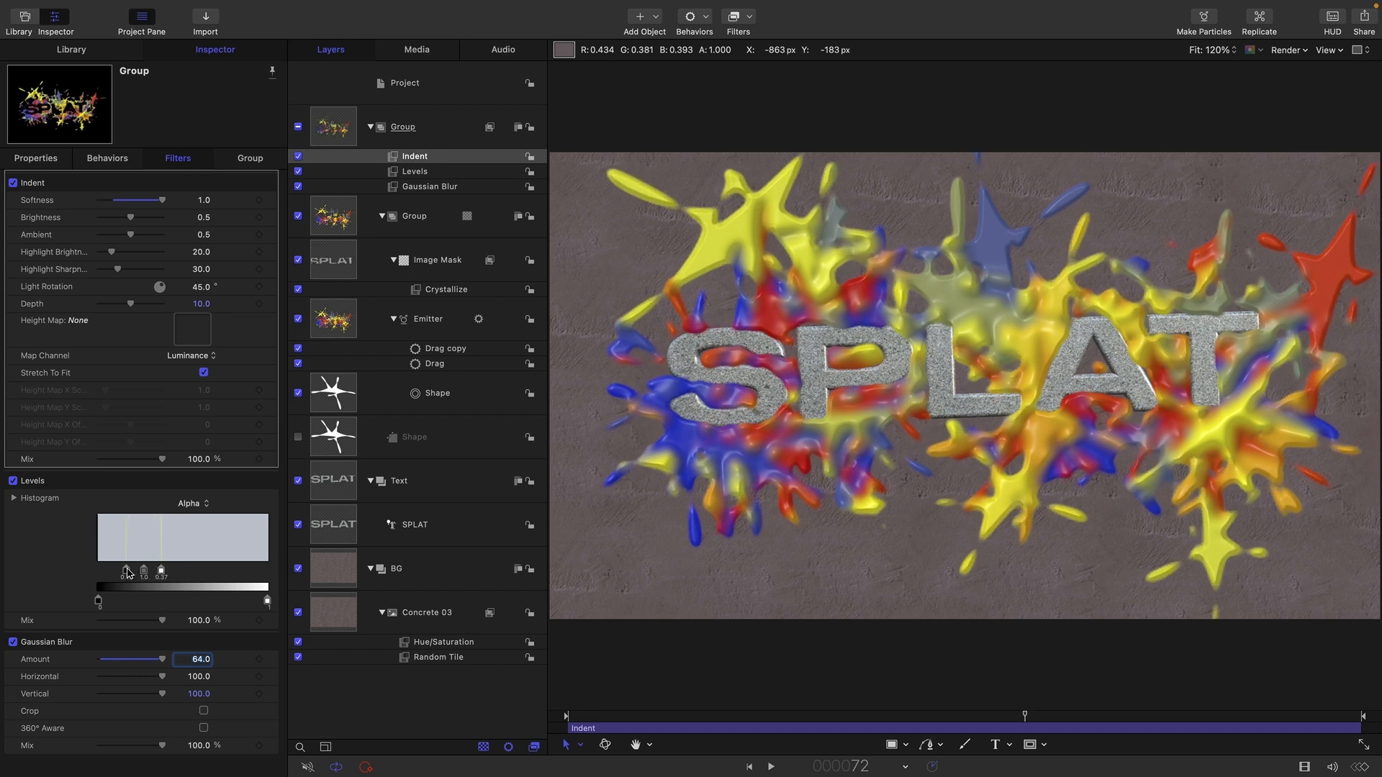
- Duplicate the Indent, Levels and Gaussian Blur filters on the outer splat group together
shift+click(425, 187)
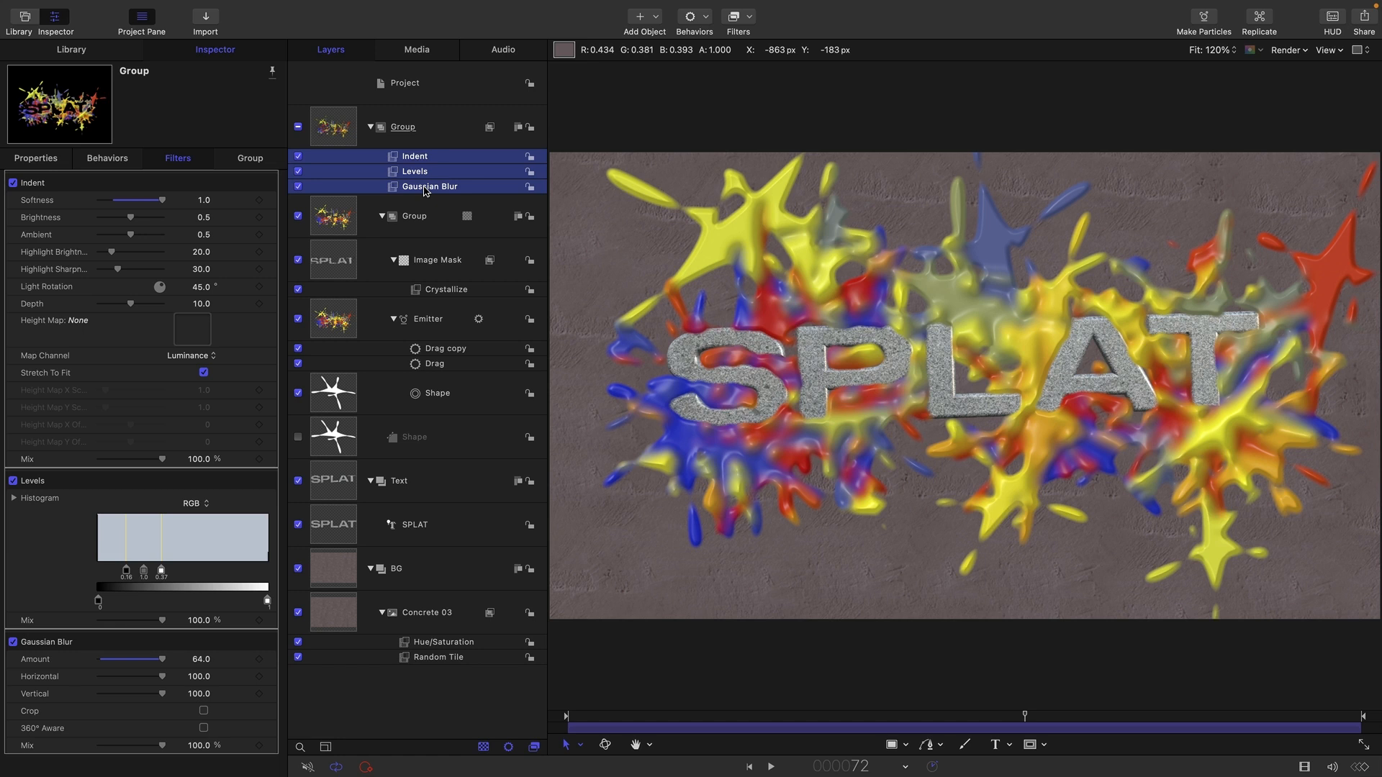
right_click(425, 189)
click(439, 242)
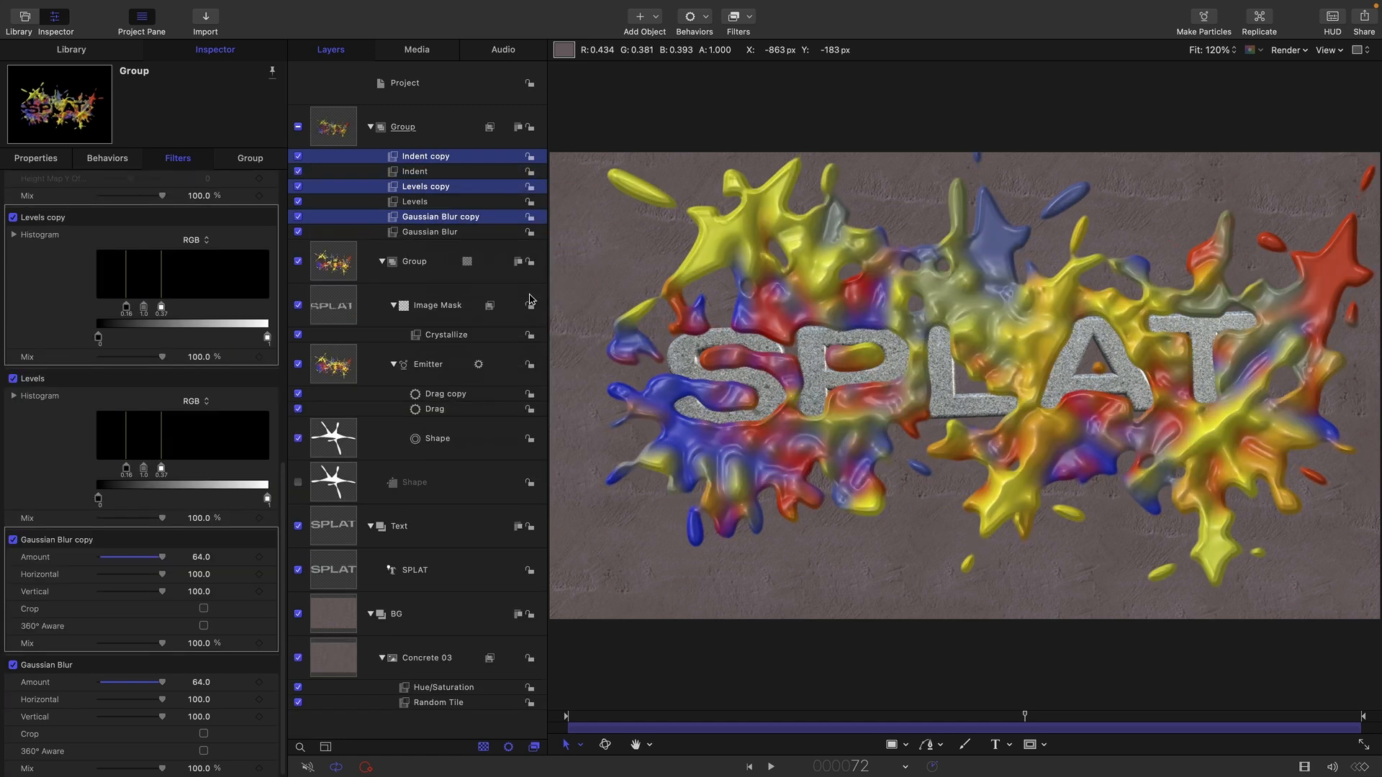
- Bring the duplicated filters forward one position in the outer group's filter stack
mouse_move(367, 6)
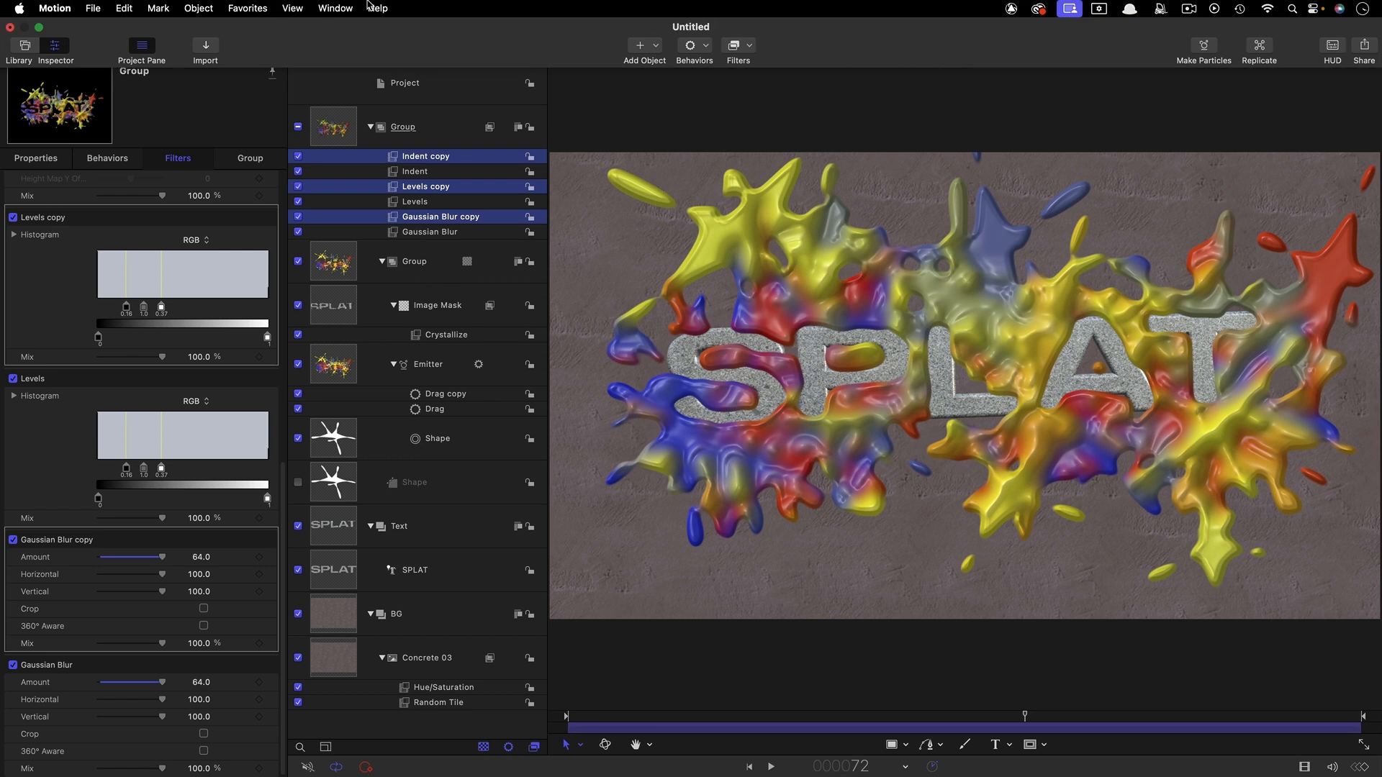
click(207, 5)
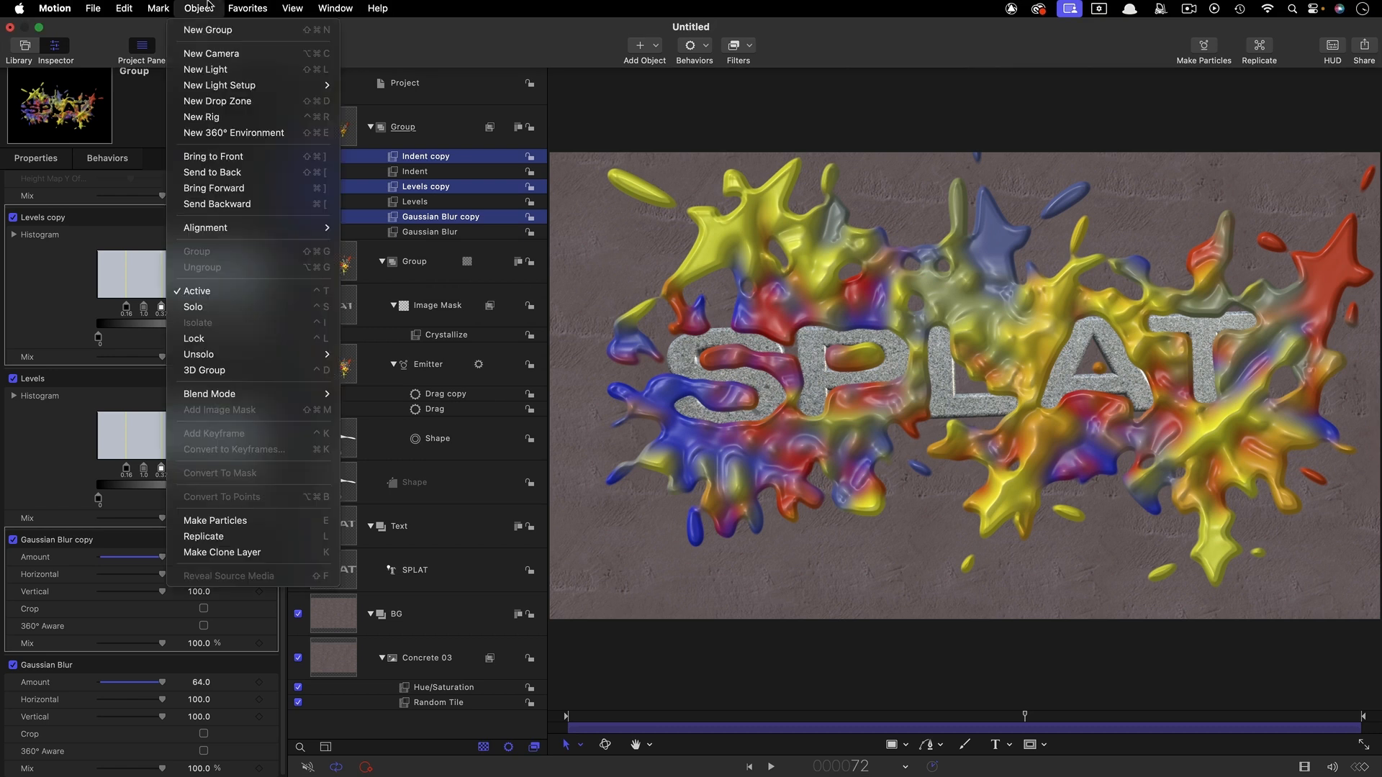
click(246, 190)
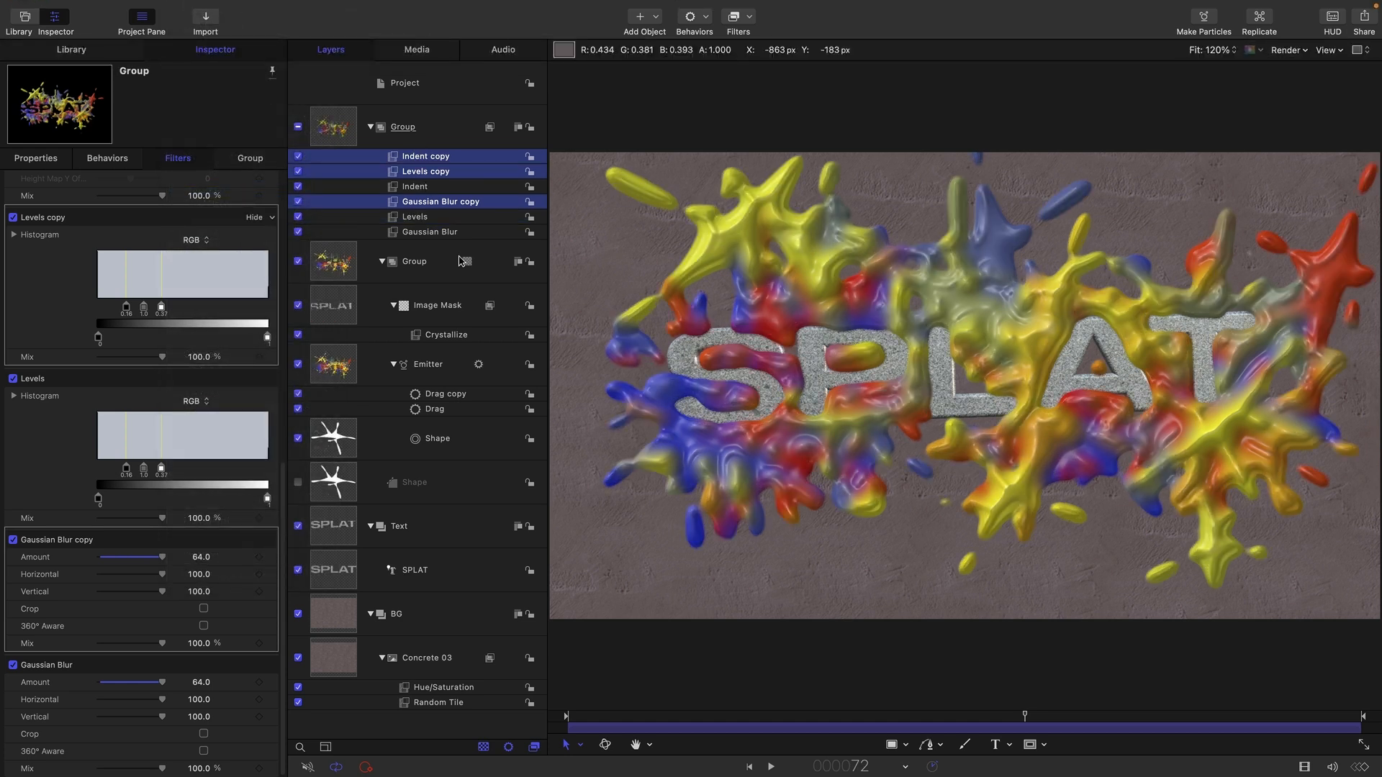
- Bring the duplicated filters forward once more so all three sit above the original Indent filter
click(199, 8)
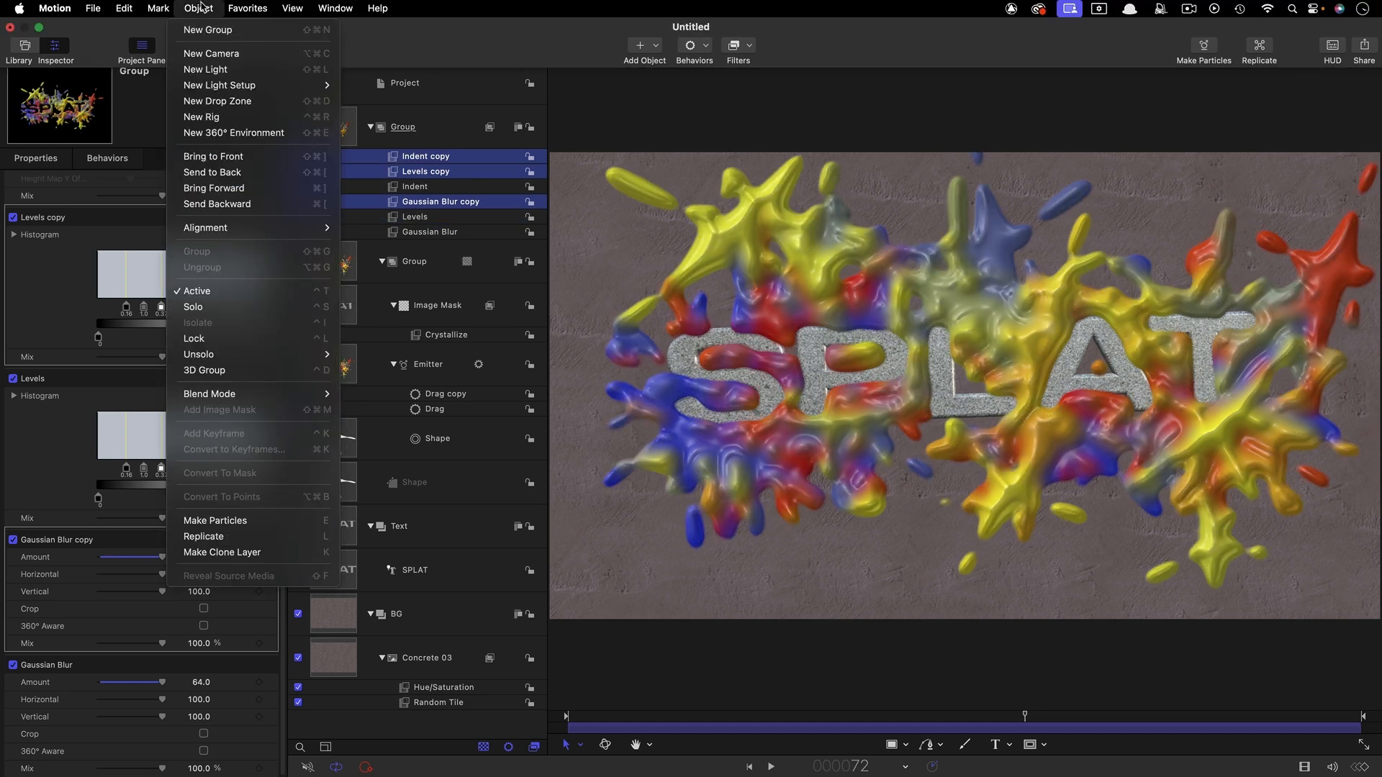
click(210, 189)
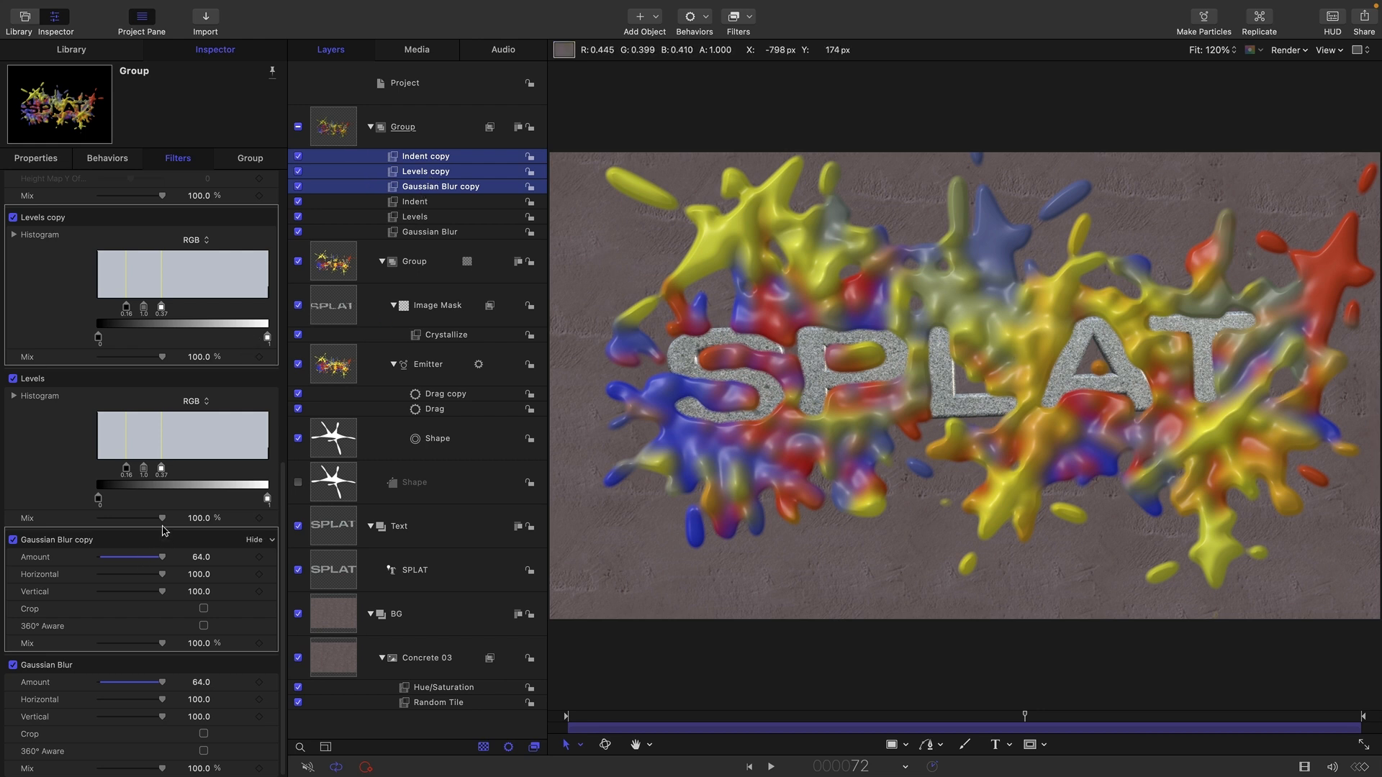
- Set the Indent copy filter's Depth to 20 and its Highlight Brightness to 100
scroll(139, 324, up, 5)
scroll(139, 324, up, 4)
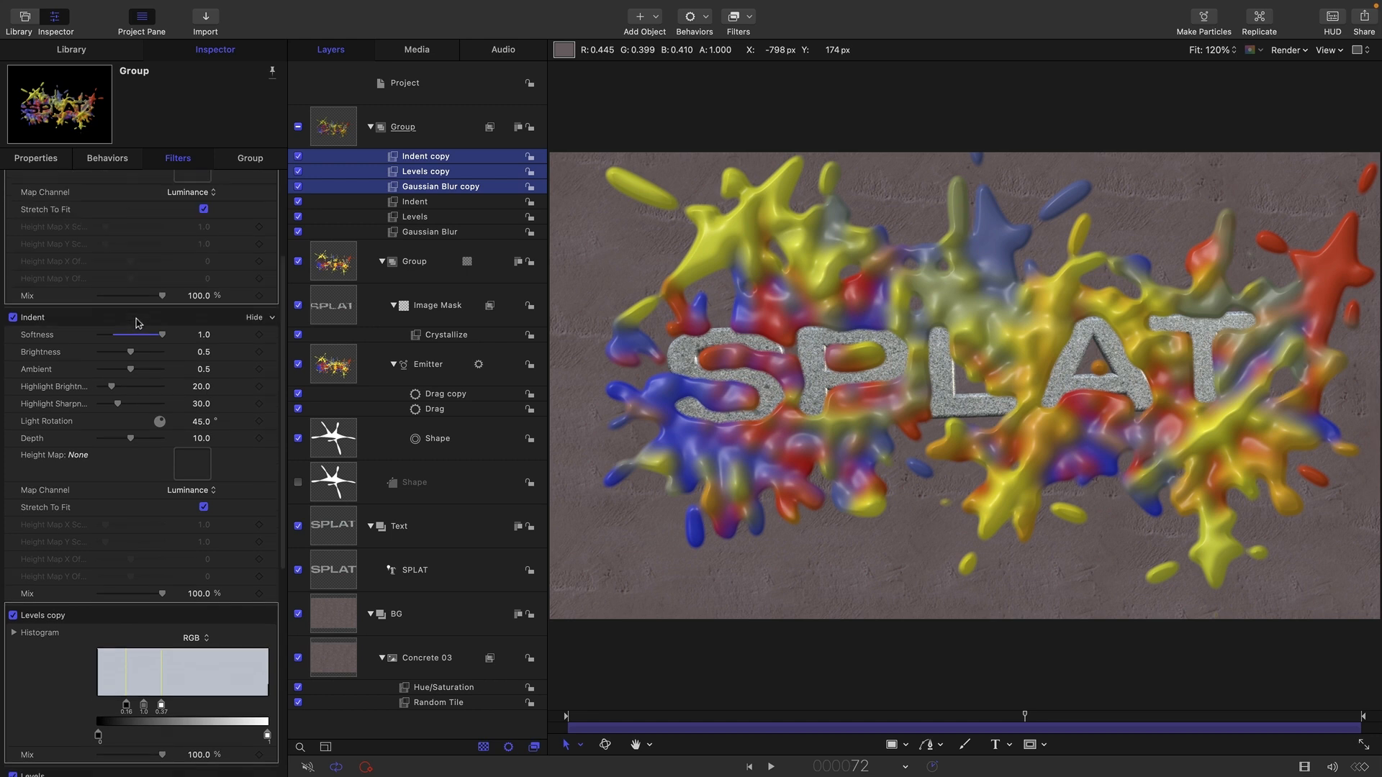
click(350, 138)
click(424, 160)
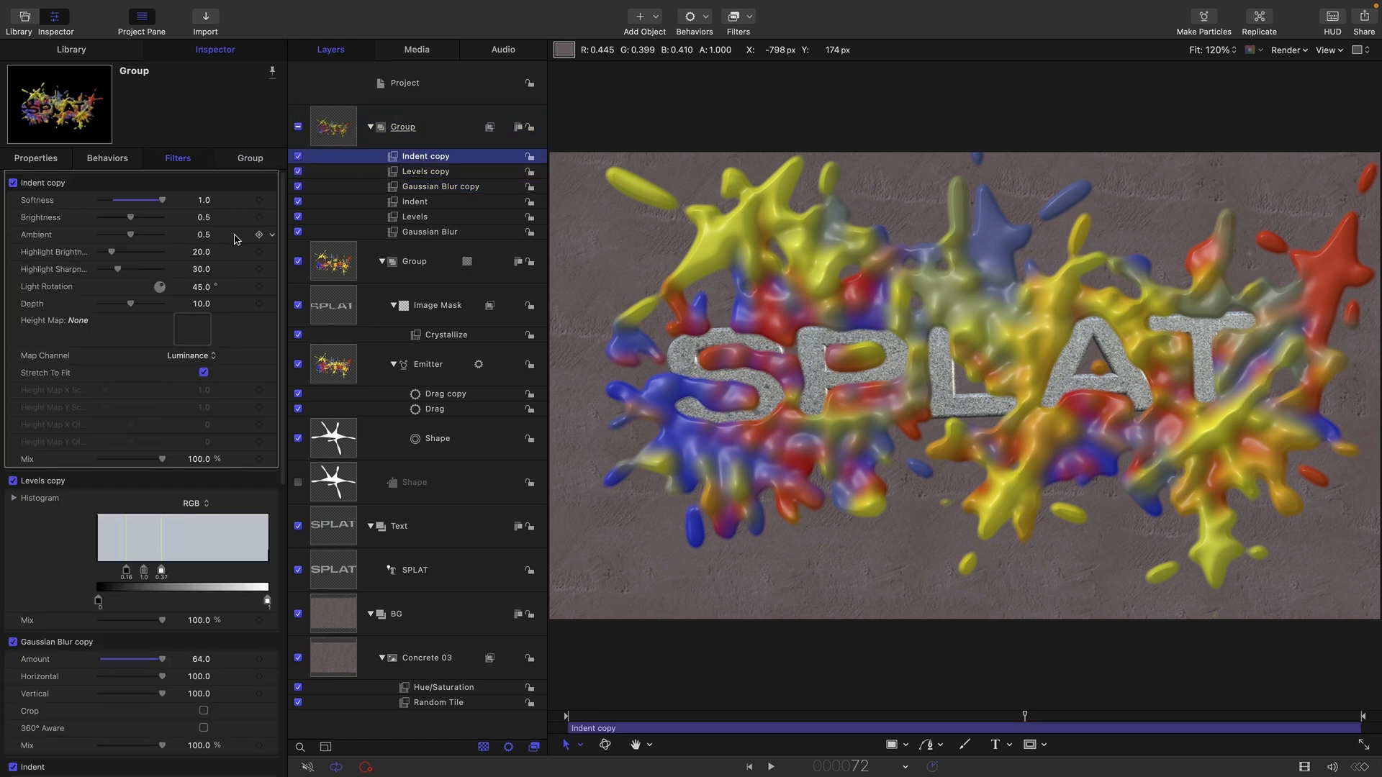
drag(131, 305, 173, 310)
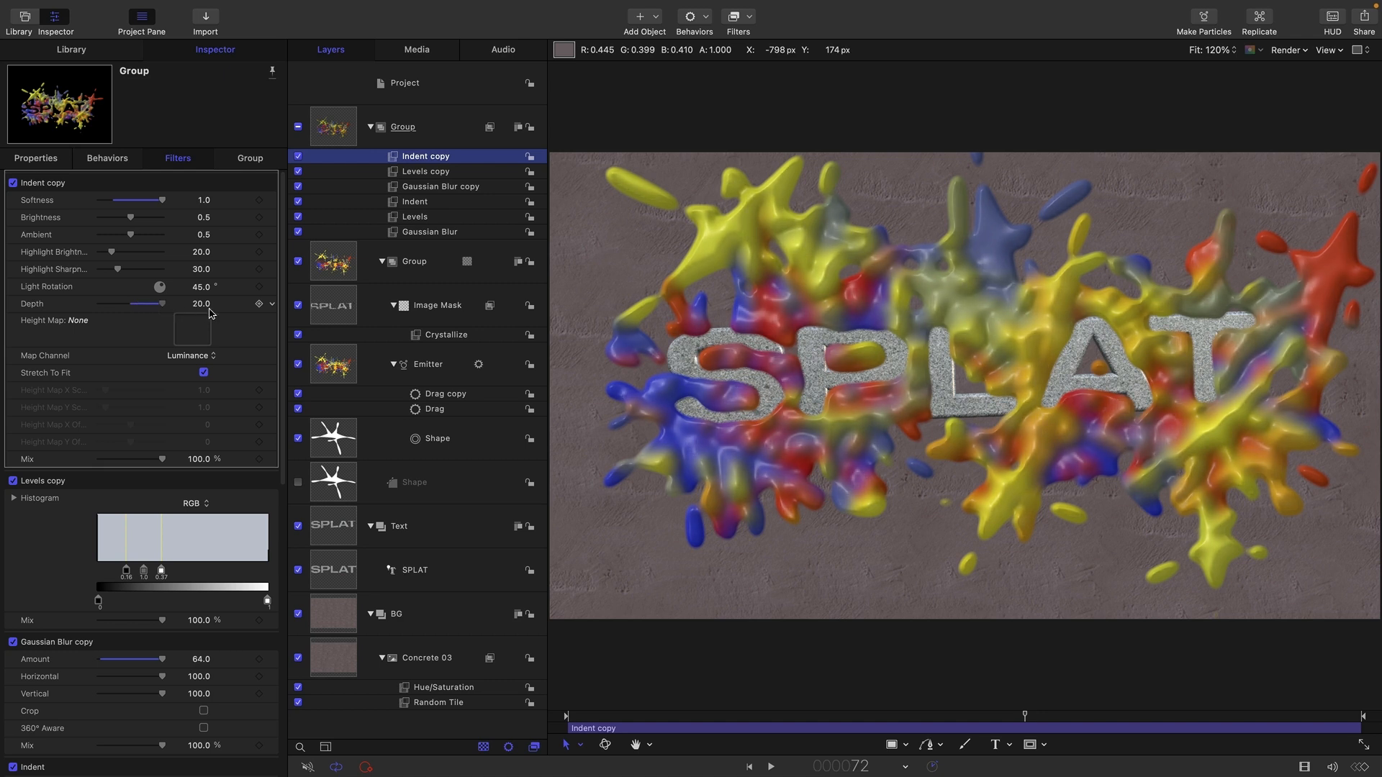
drag(111, 252, 203, 264)
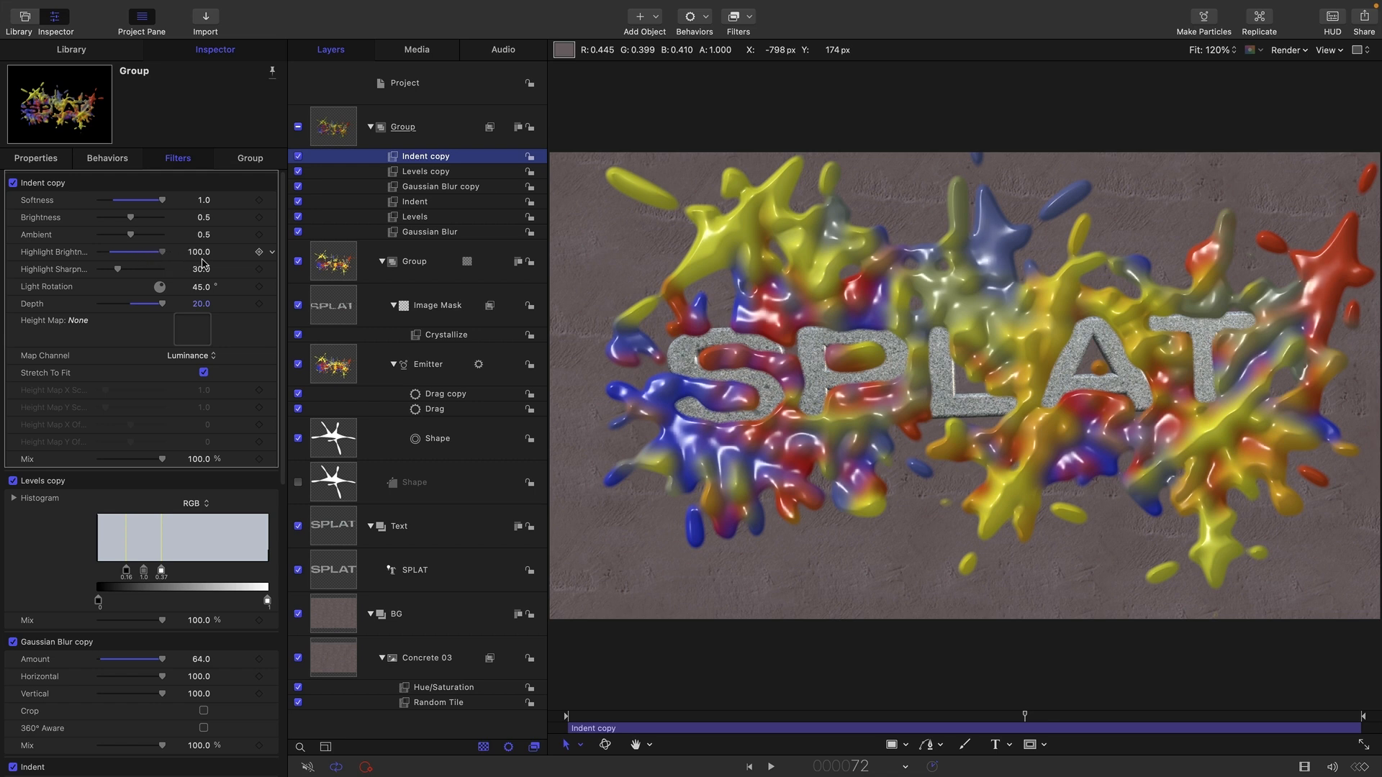
- Add an Extrude filter to the outer splat group with a Distance of 5 and an Angle of 270°
click(320, 133)
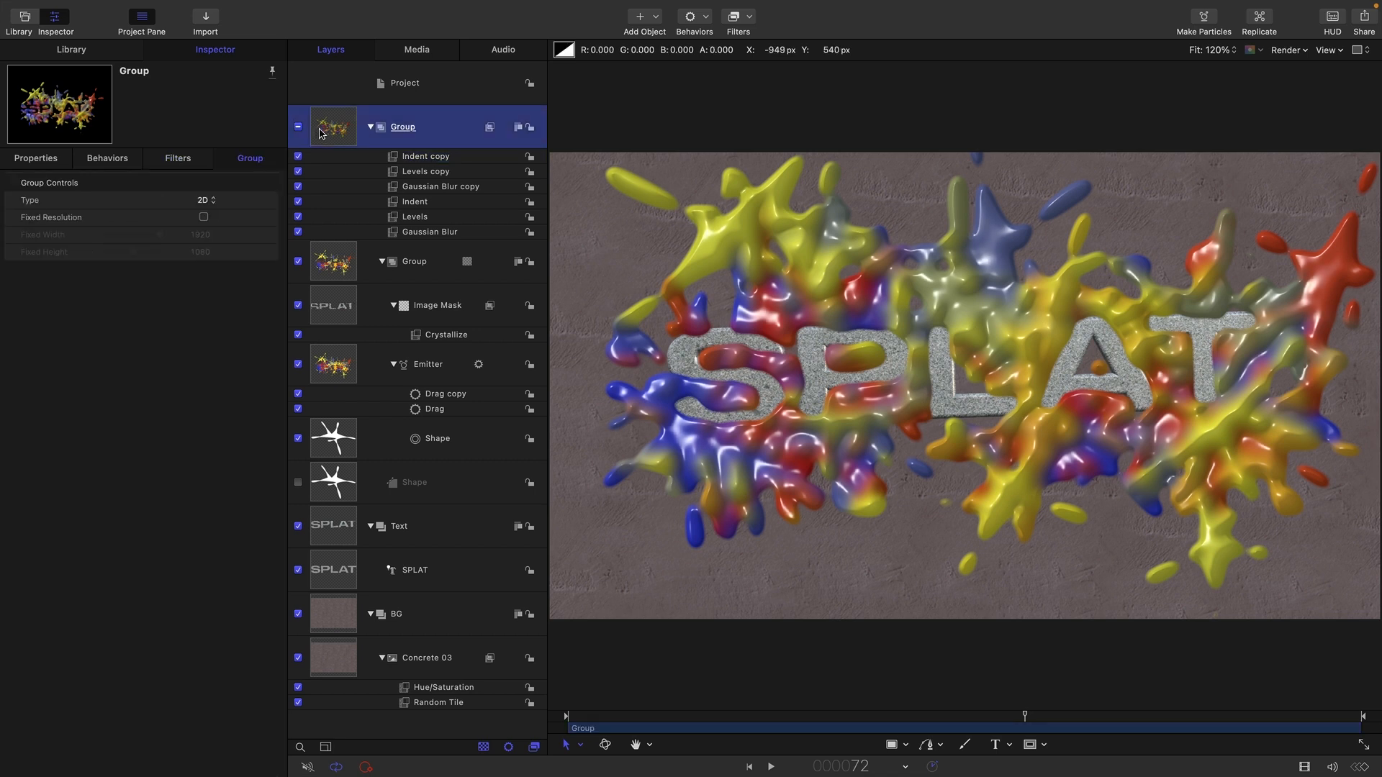
click(750, 17)
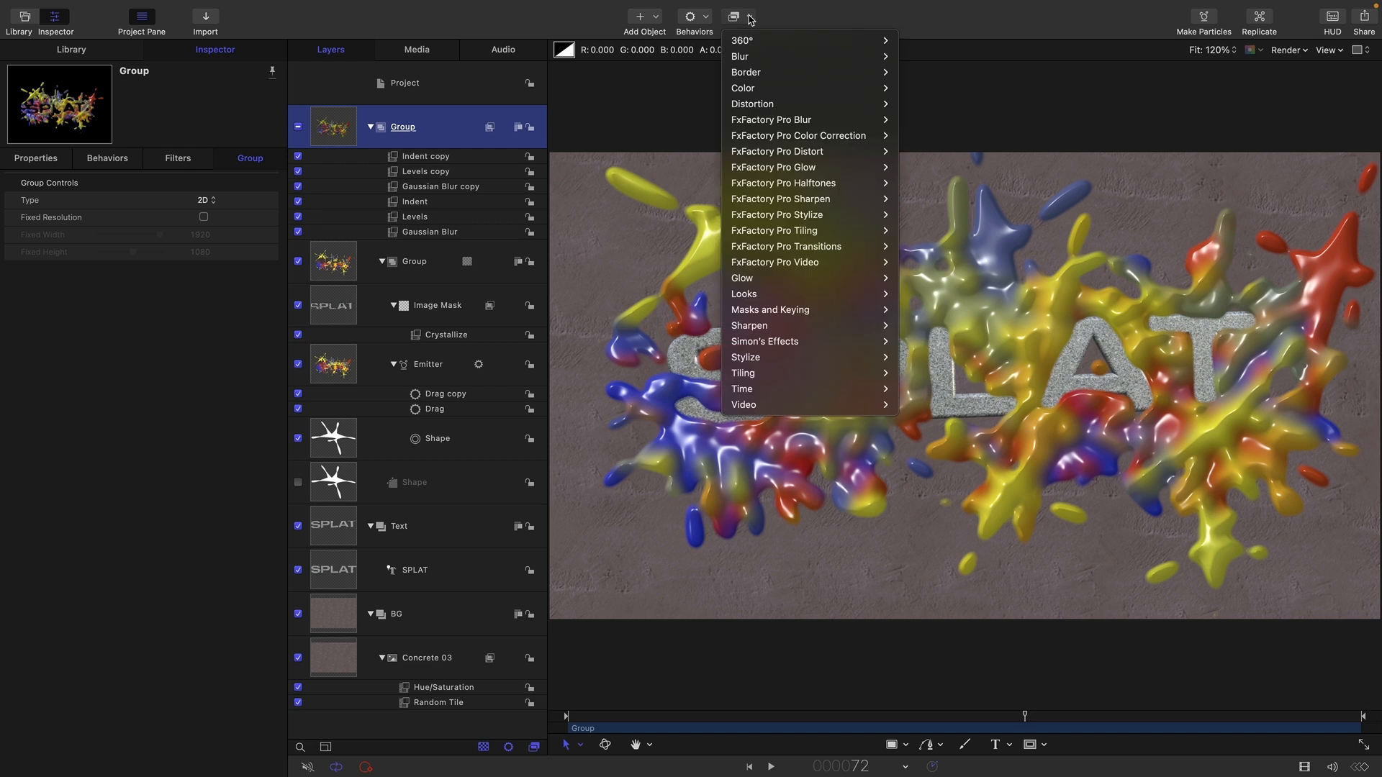
mouse_move(764, 358)
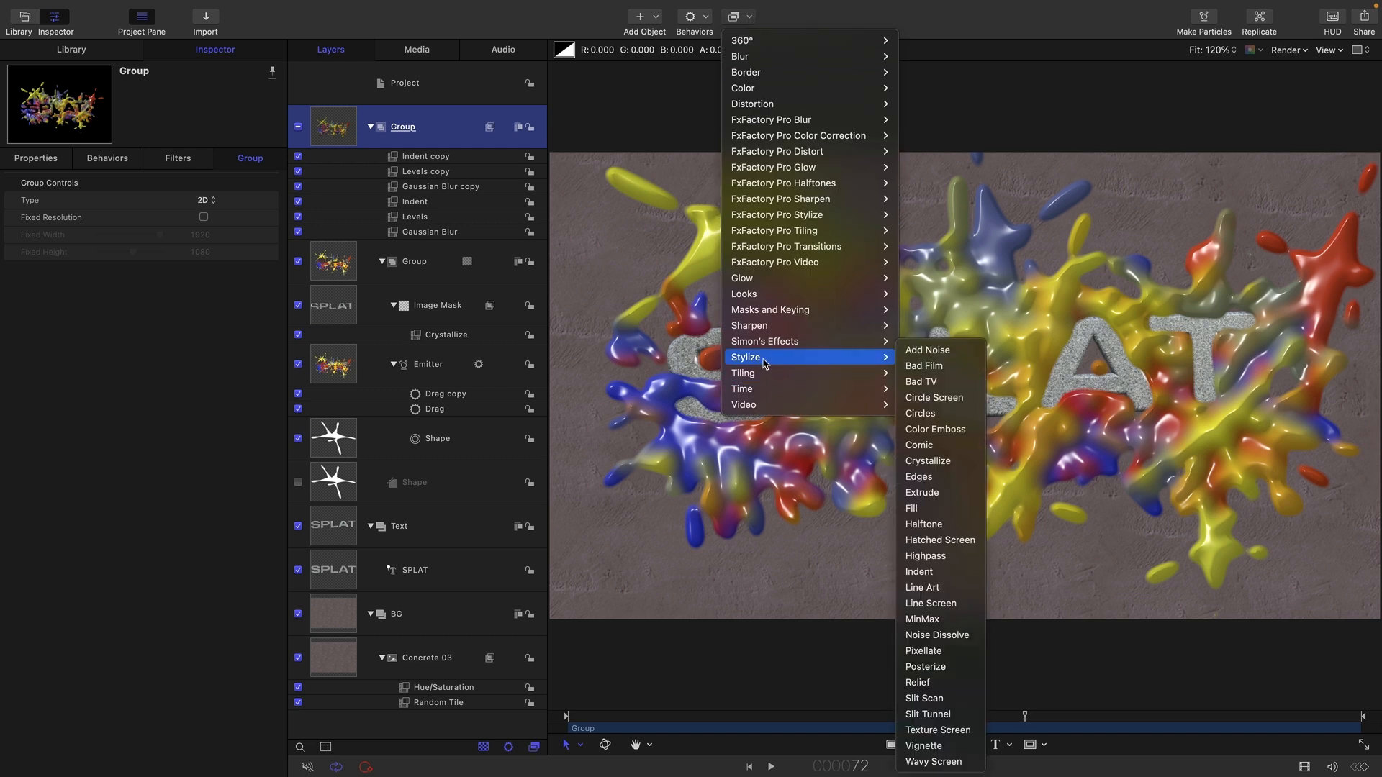
click(922, 492)
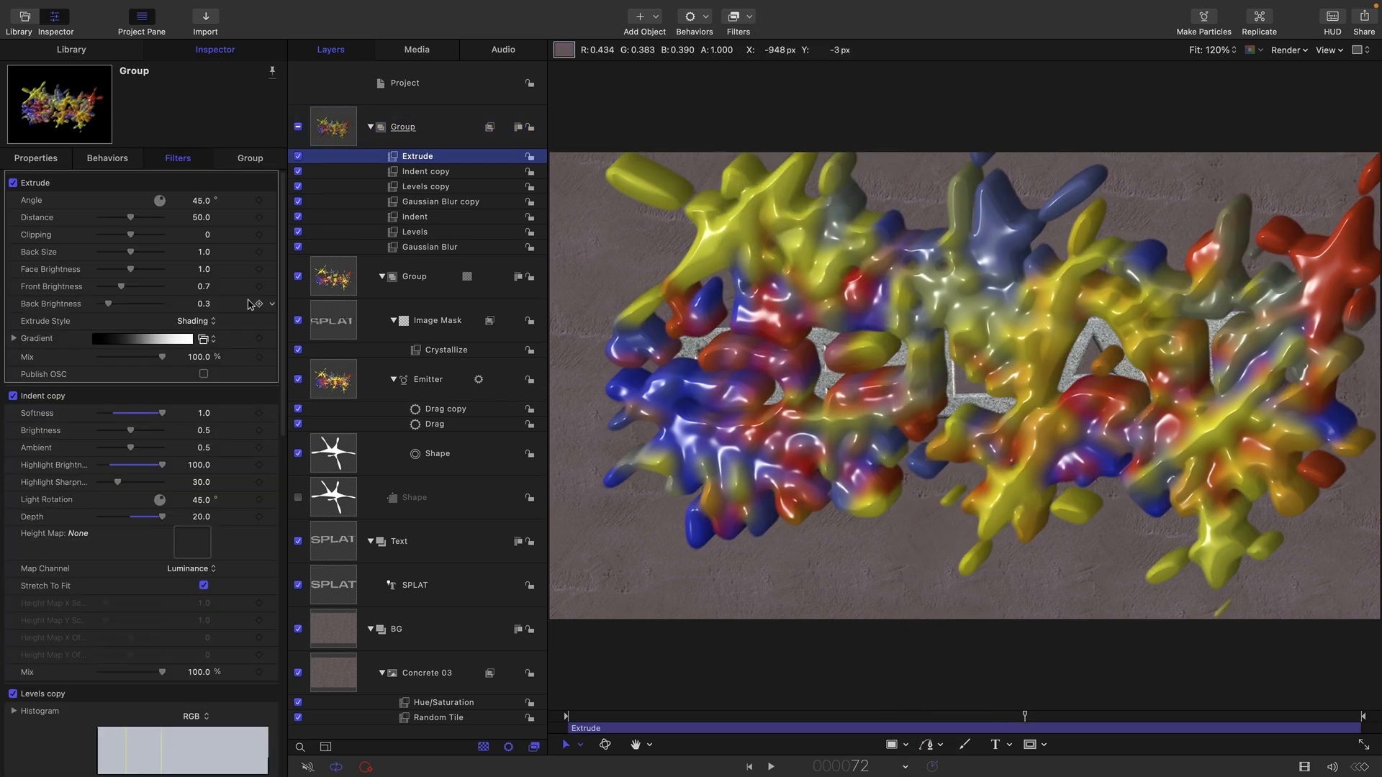
click(201, 218)
text(5)
key(Return)
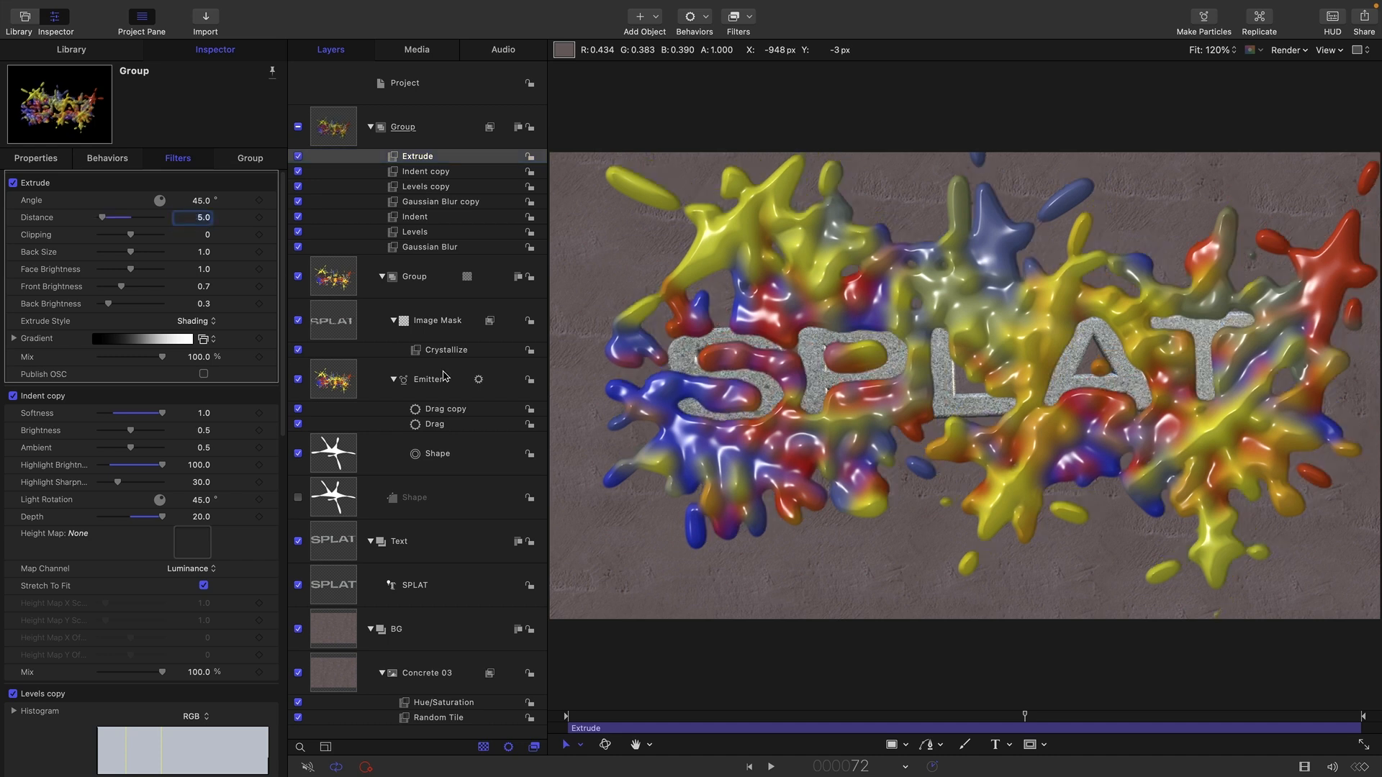
click(199, 200)
text(270)
key(Return)
- Toggle the Extrude filter off and on repeatedly to compare the splats with and without it
click(13, 183)
click(13, 183)
click(13, 183)
click(13, 183)
click(13, 182)
click(13, 183)
click(13, 182)
click(13, 183)
click(13, 183)
click(13, 182)
click(13, 182)
click(13, 183)
click(13, 183)
click(13, 183)
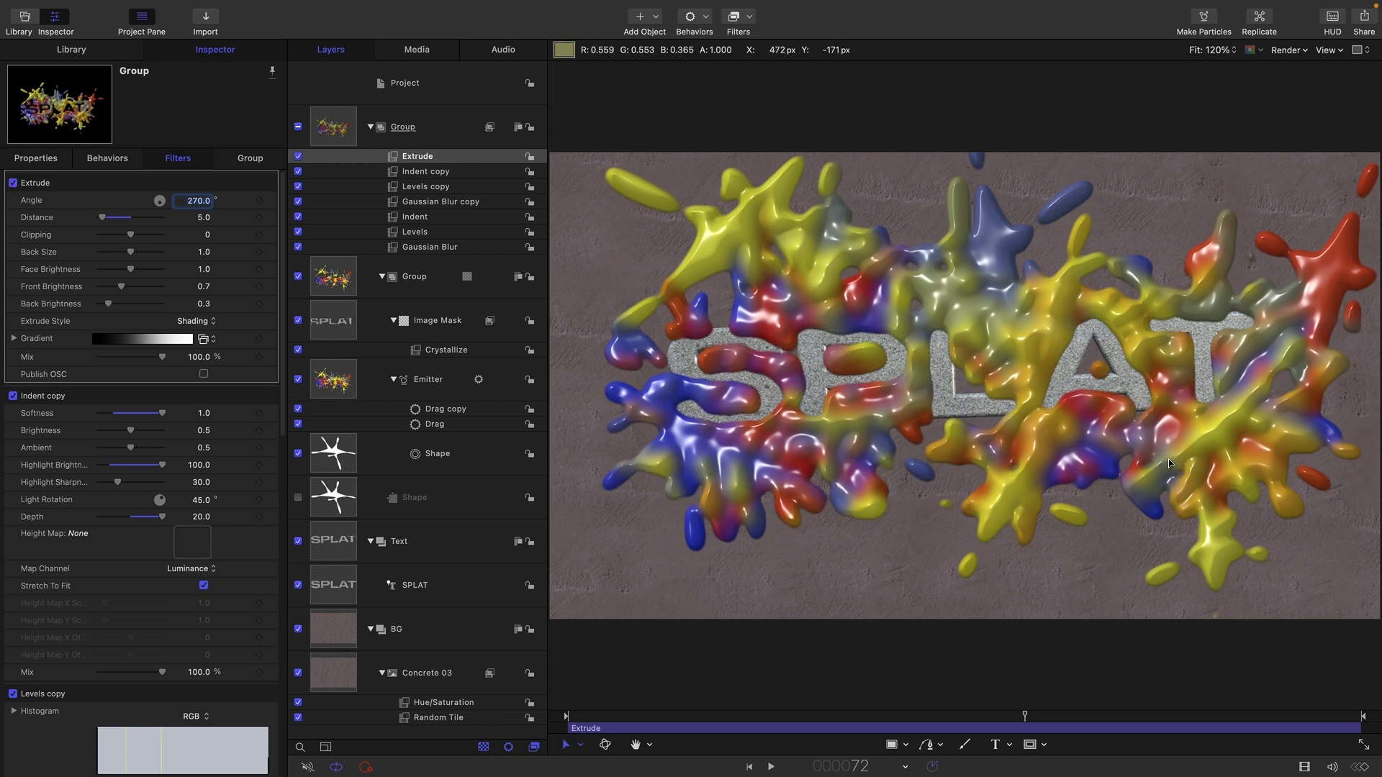
- Play the animation from the start to check the glossy splats in motion
click(749, 767)
click(771, 767)
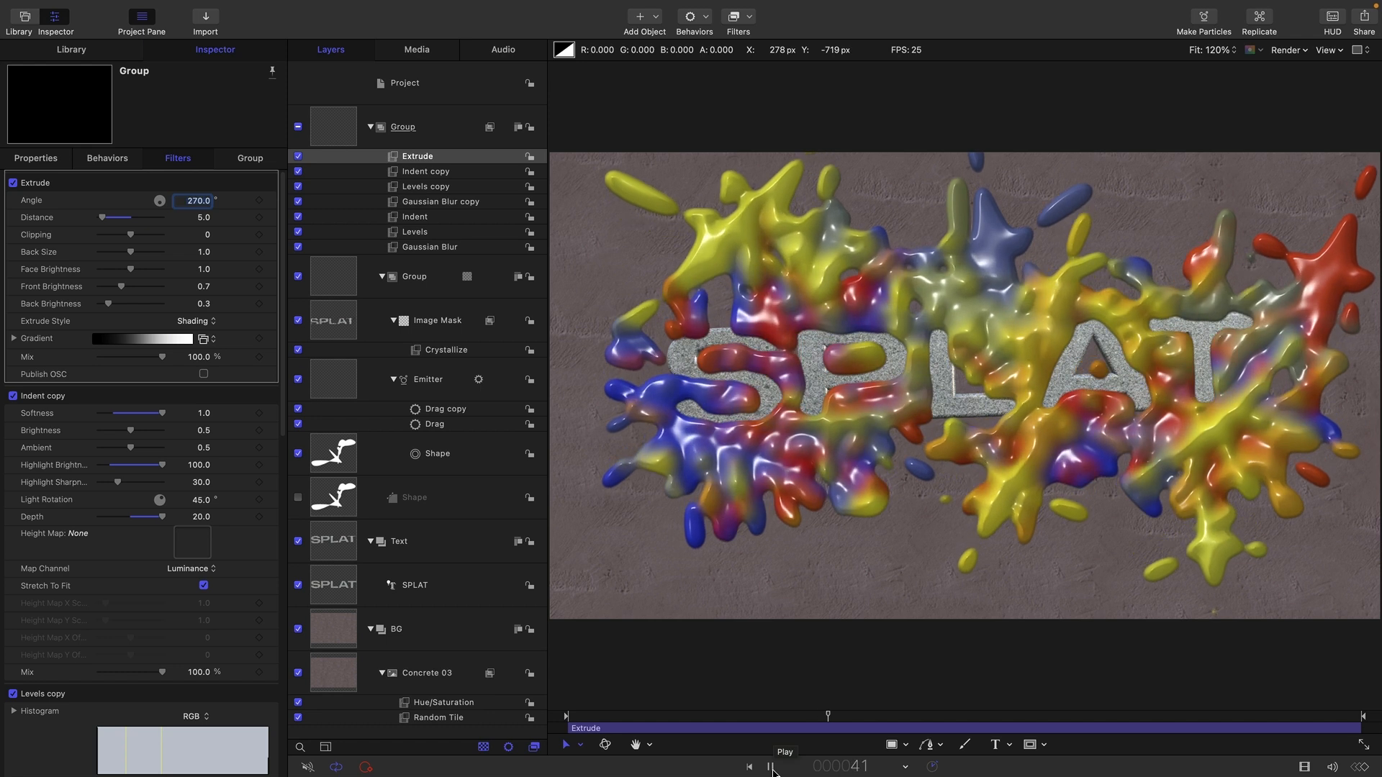
click(771, 768)
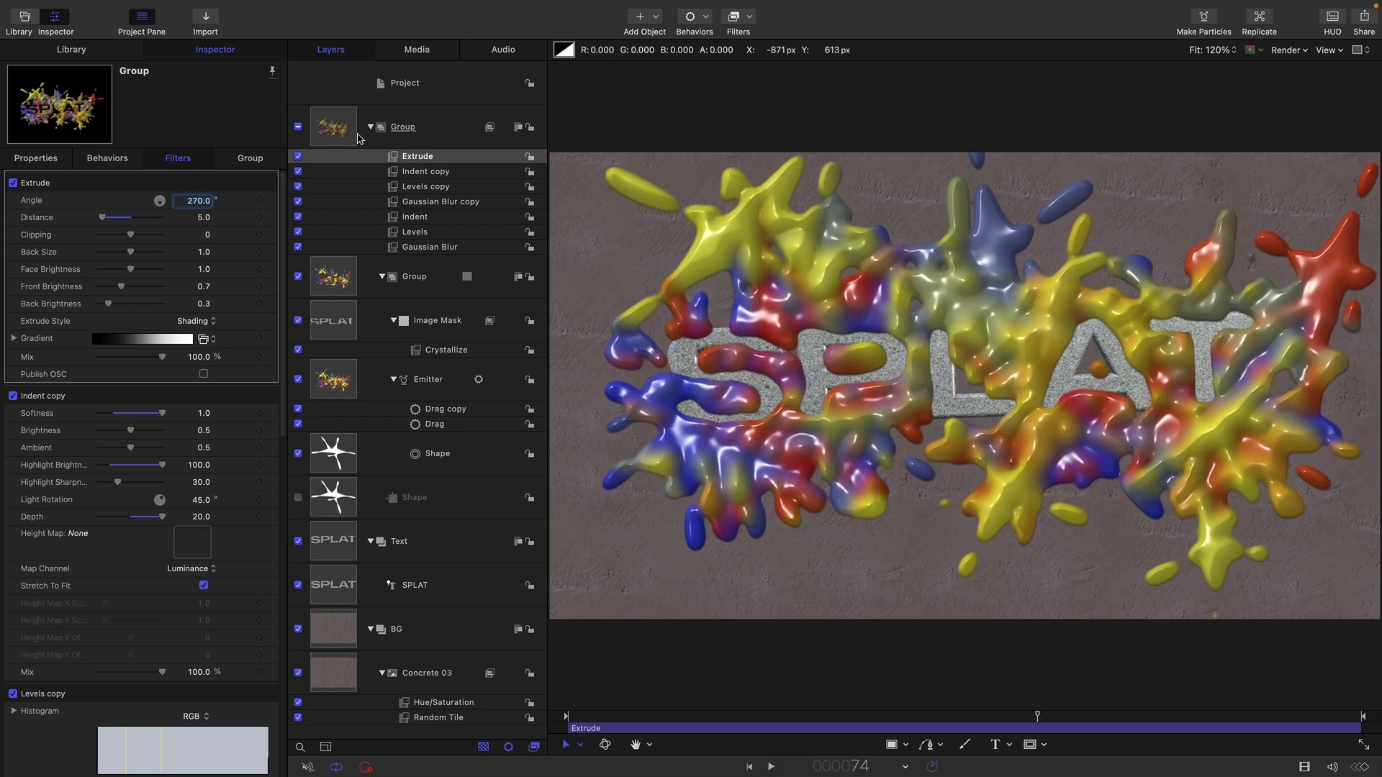
- Enable Fixed Resolution at 1920 by 1080 on the outer splat group and play back the burst
click(317, 140)
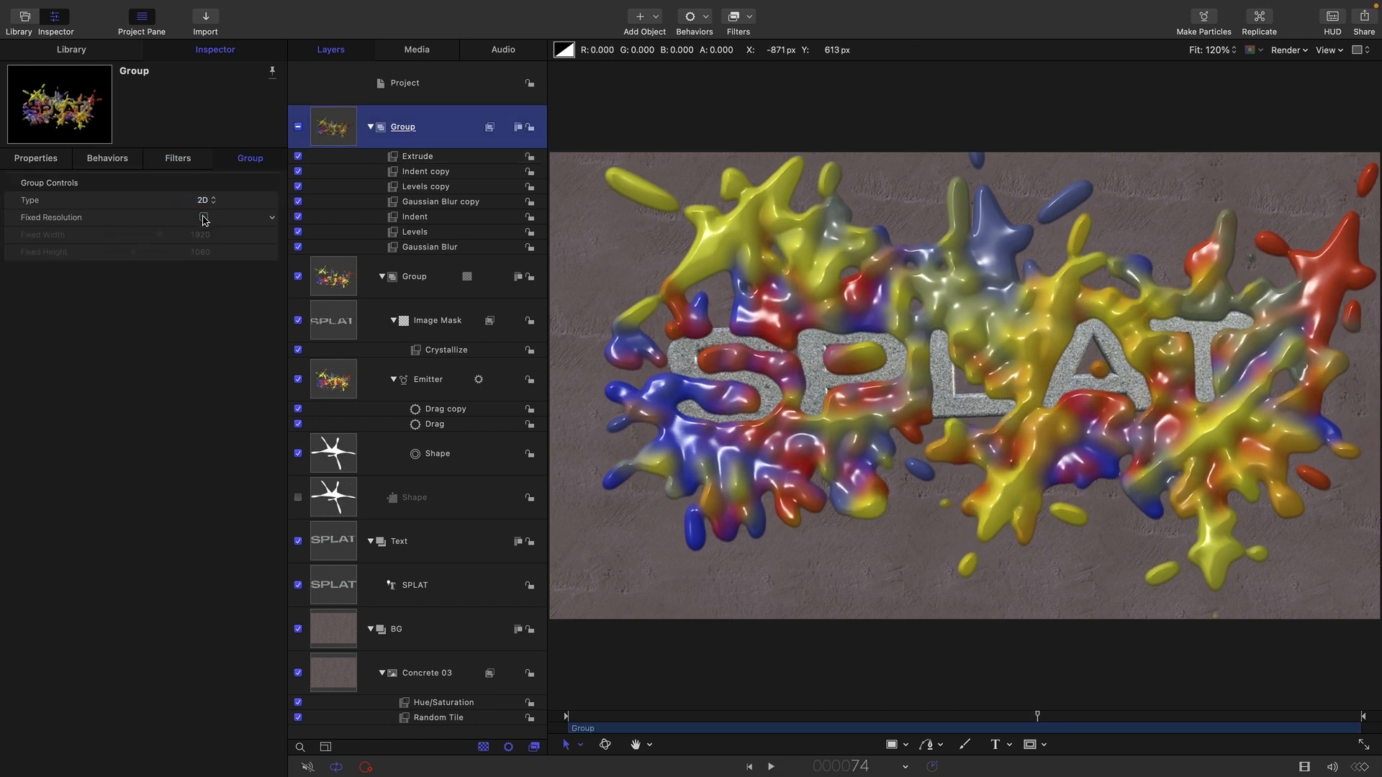
click(204, 218)
click(605, 716)
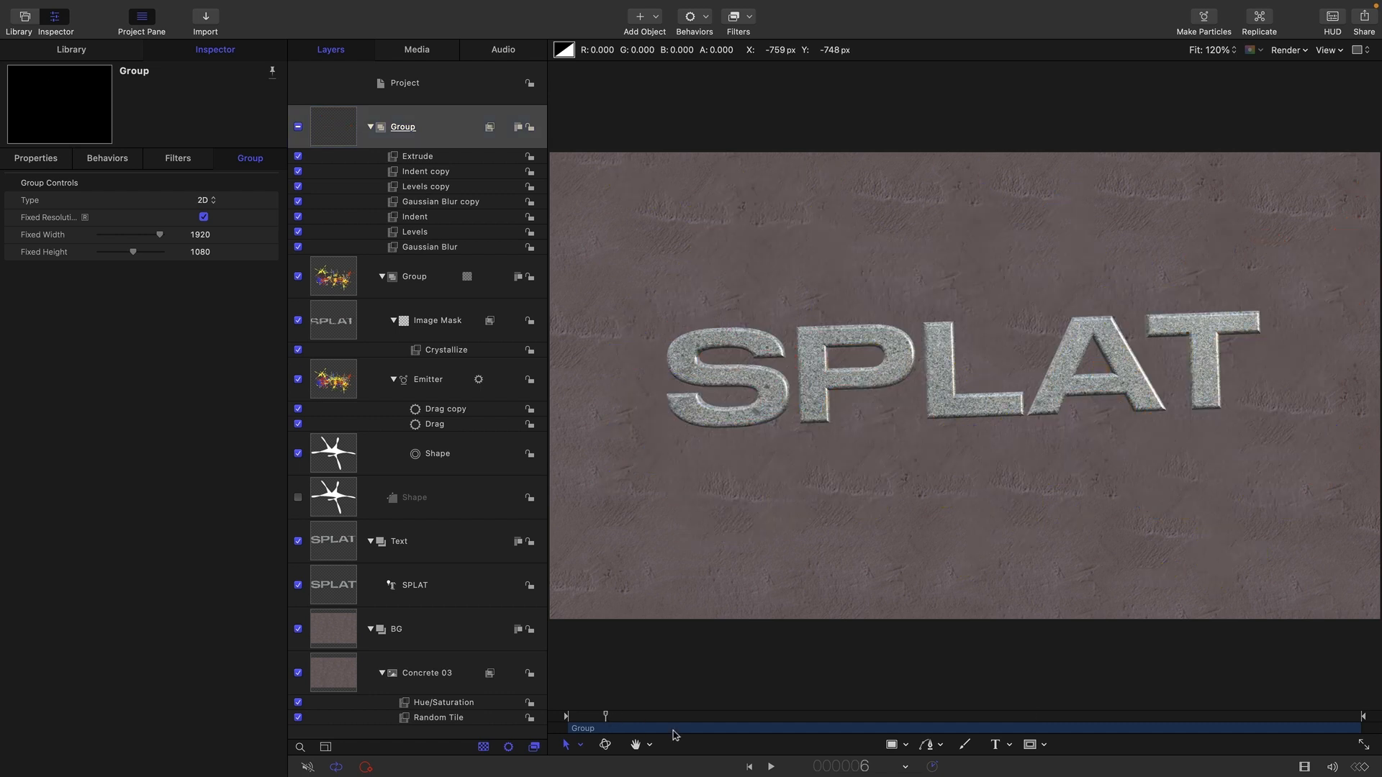
click(771, 767)
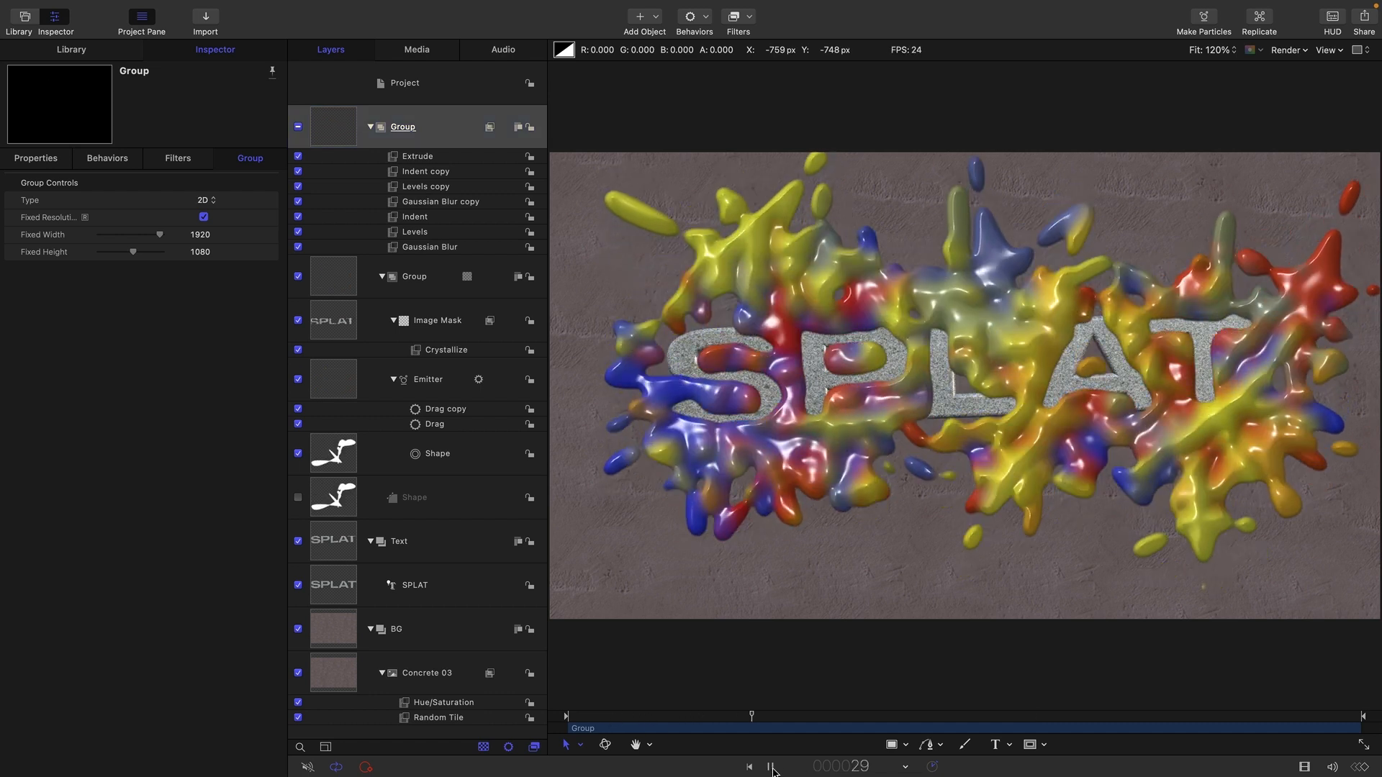
click(770, 767)
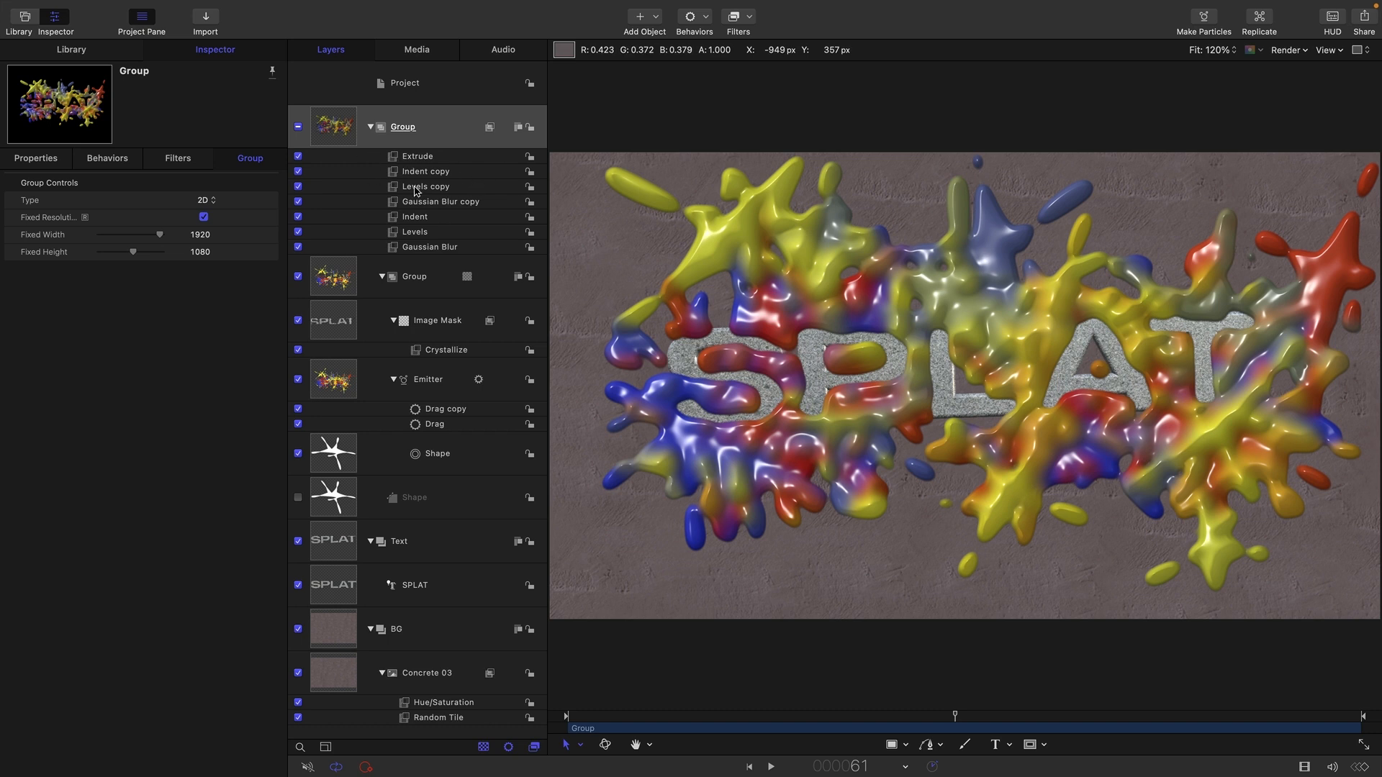
- Keyframe the SPLAT text's Z position at 0 on frame 20 and 2000 on frame 0, and preview the fly-in
drag(776, 719, 698, 723)
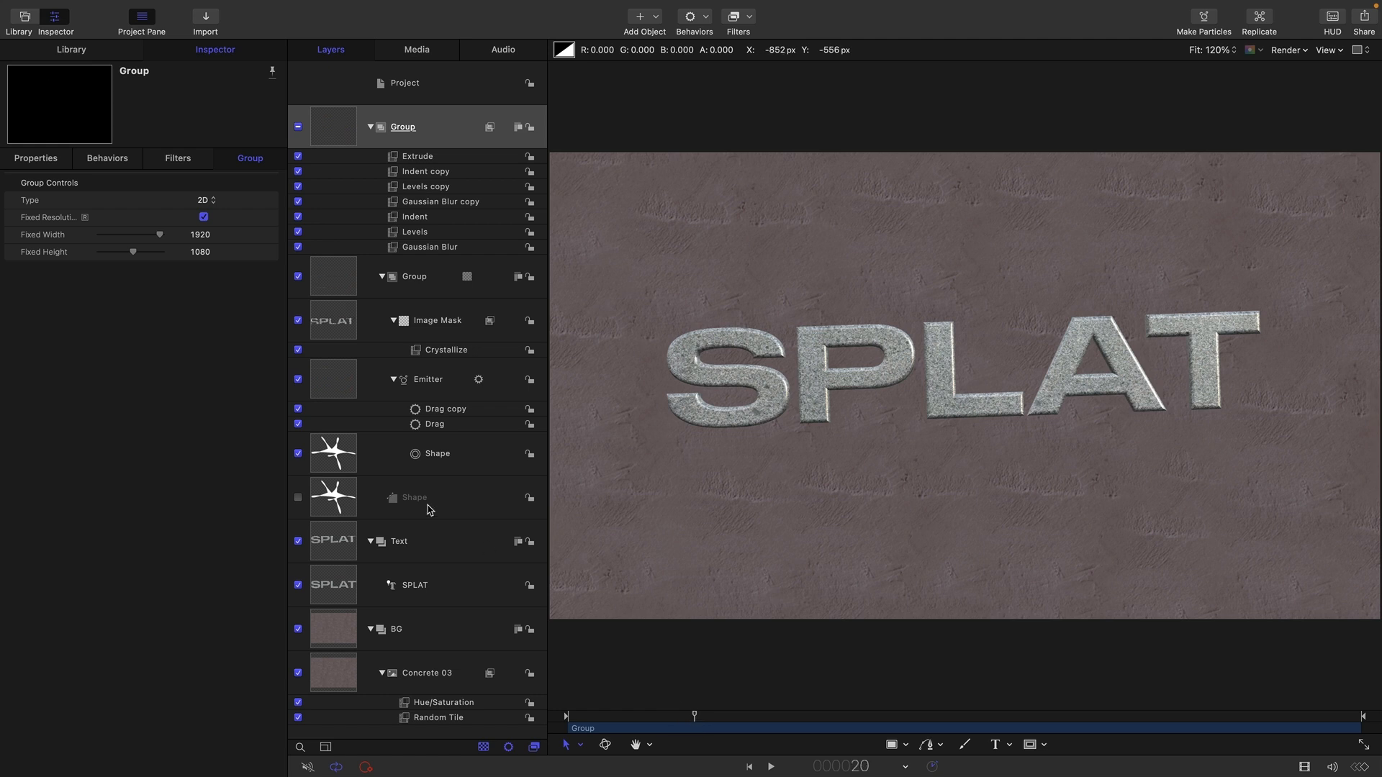
click(330, 571)
click(36, 158)
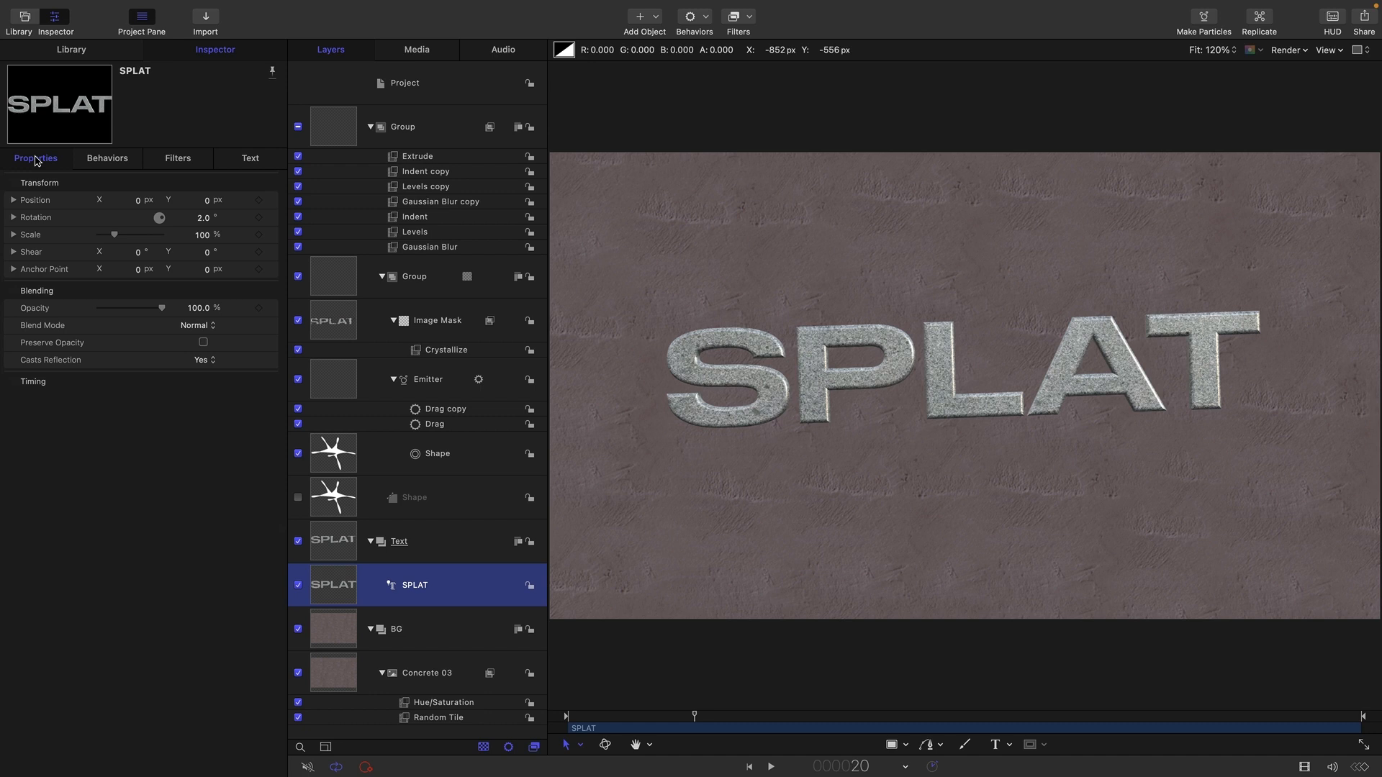
click(14, 200)
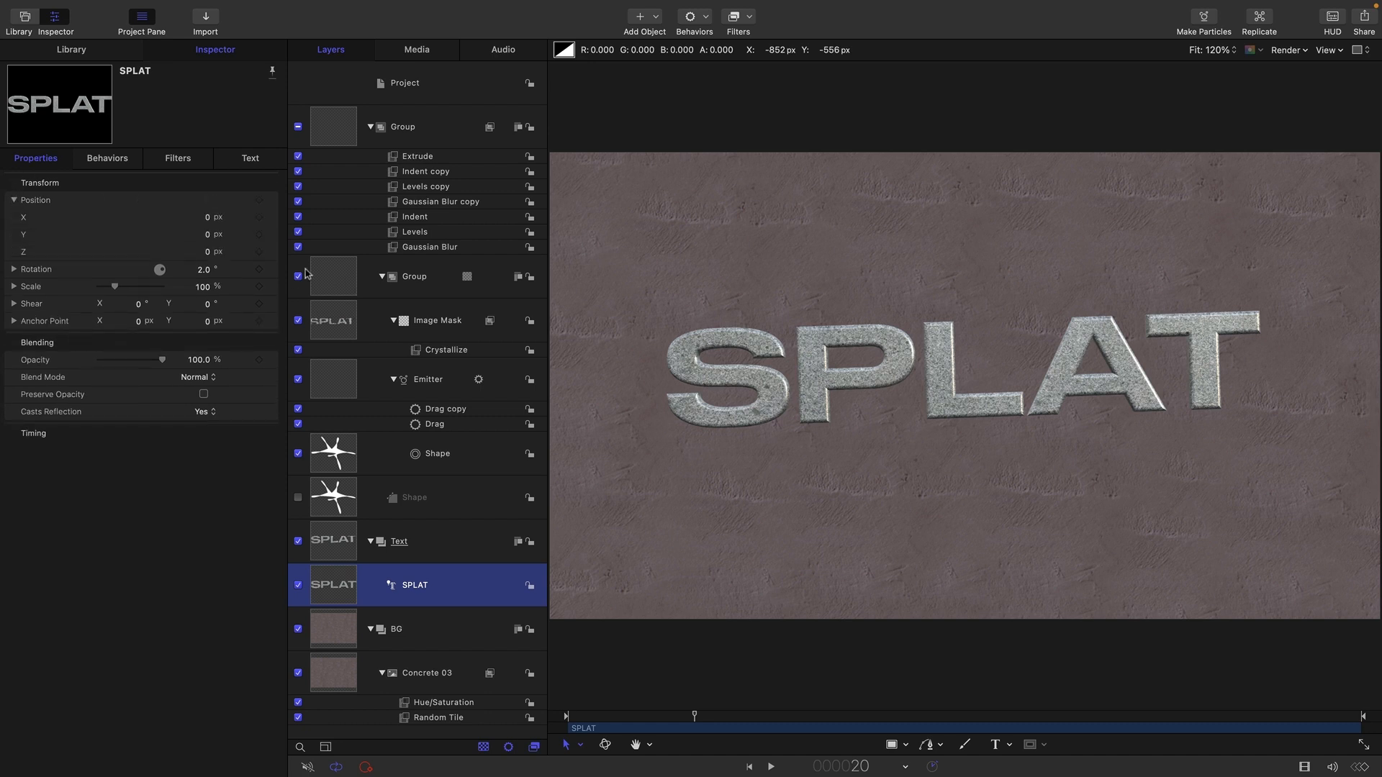
click(259, 252)
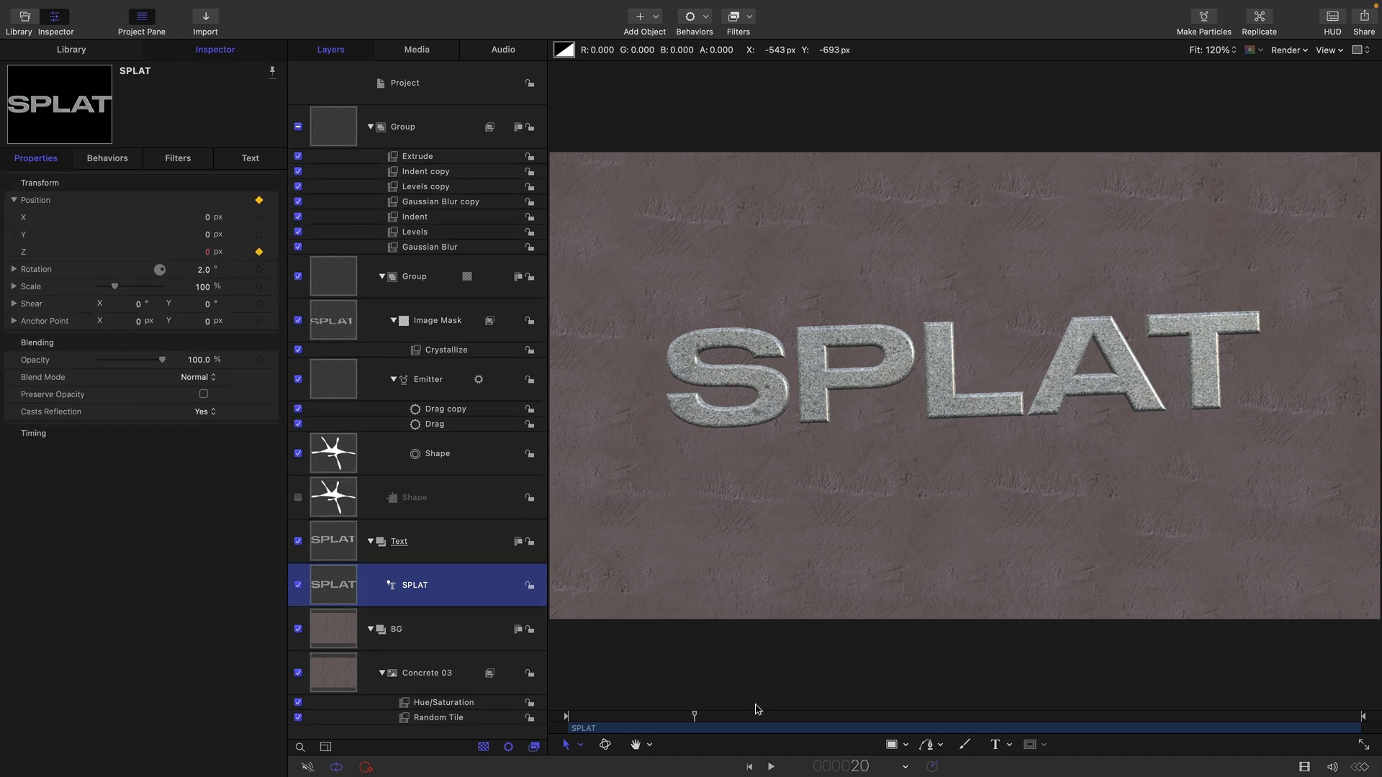
click(750, 767)
click(205, 253)
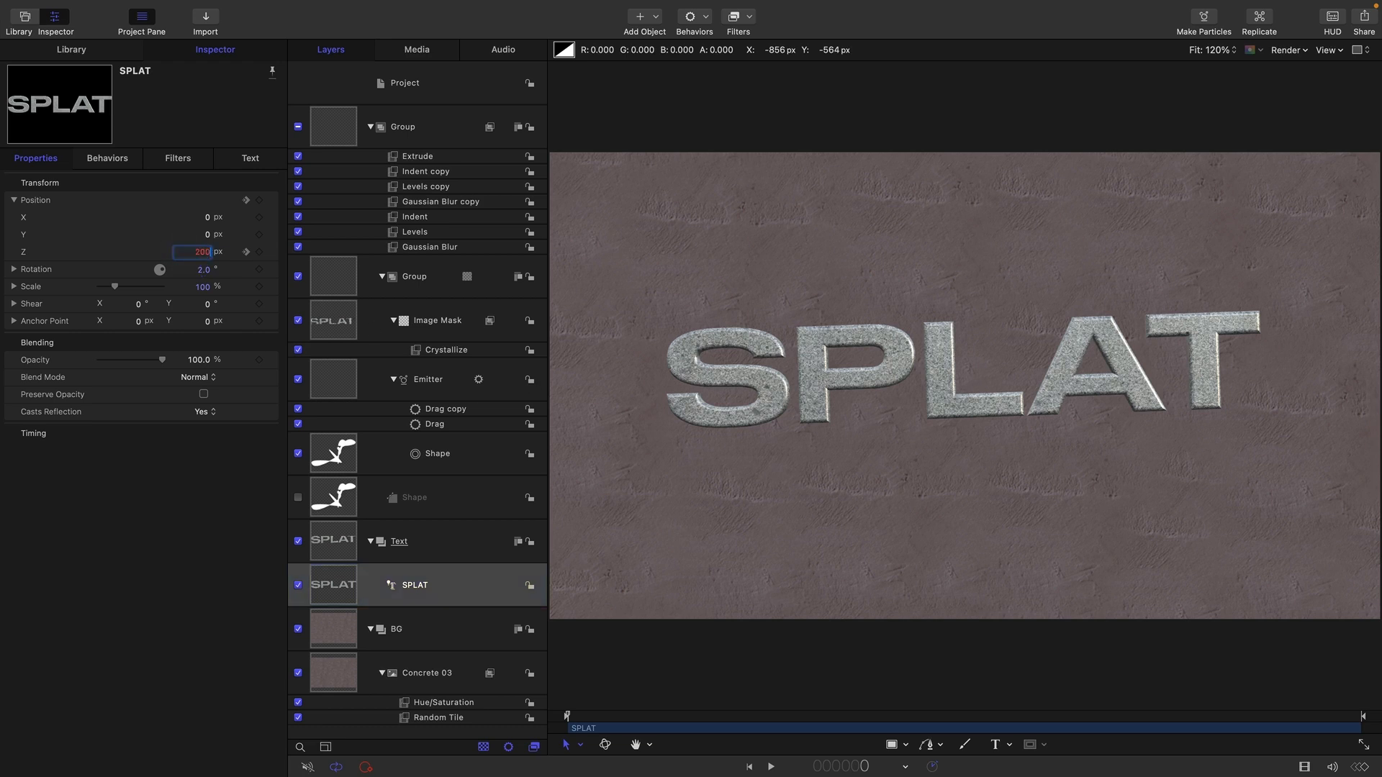
key(Return)
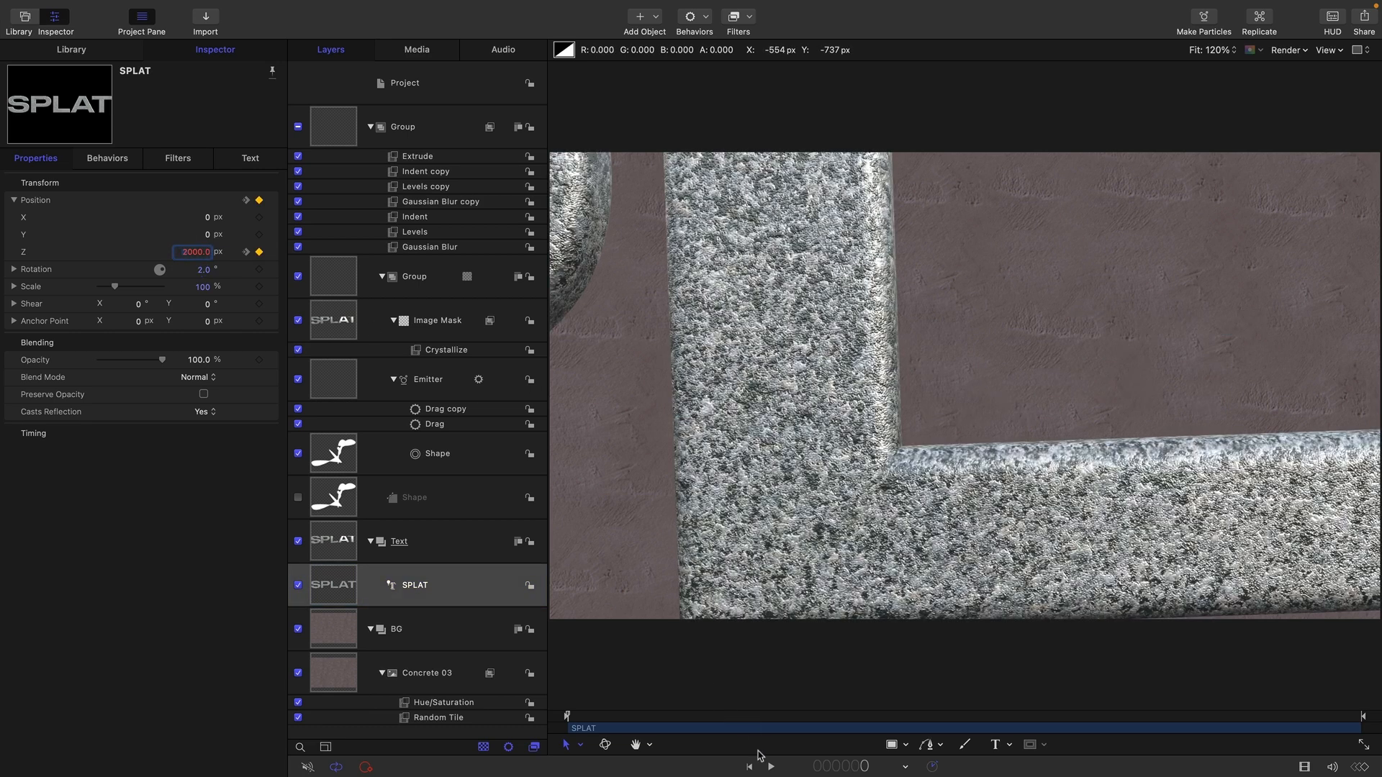
click(772, 768)
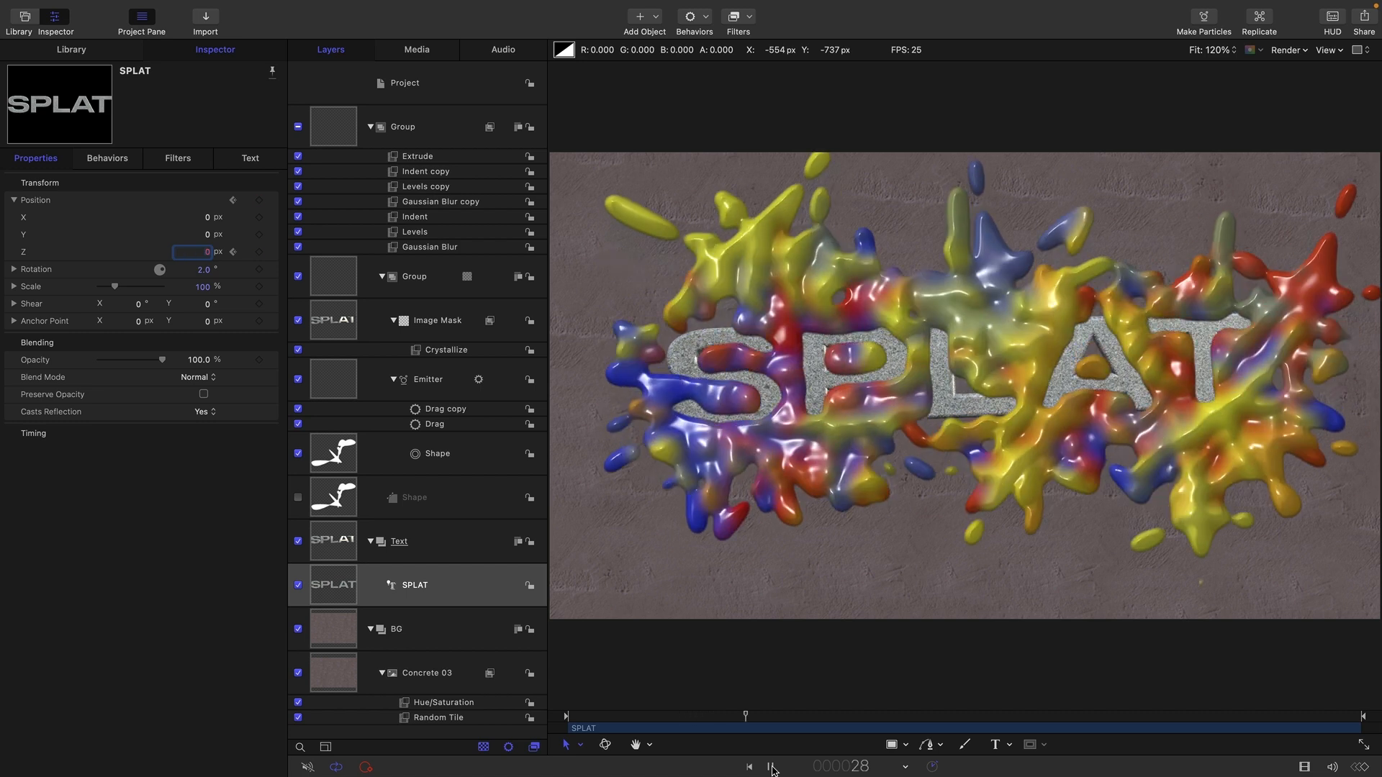
click(772, 767)
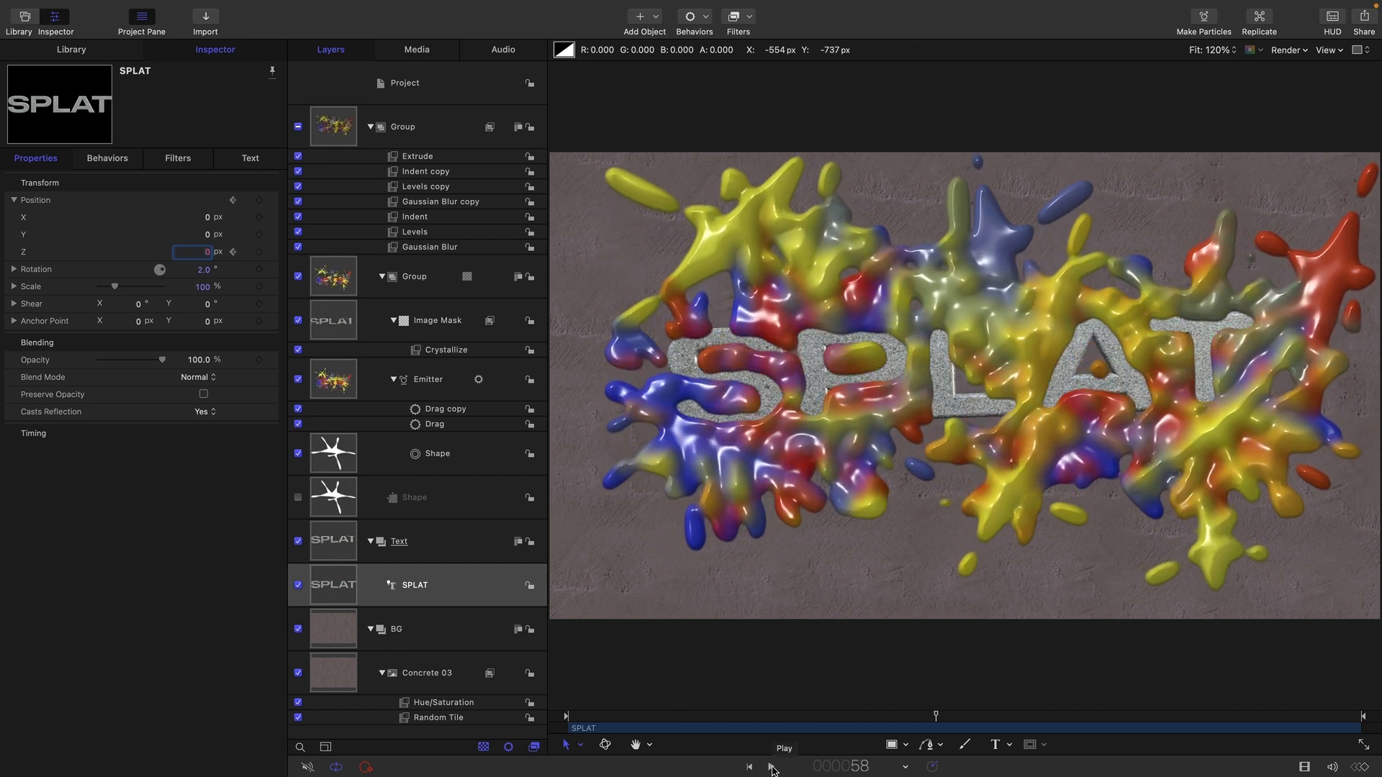
- Collapse the splat, Text and BG groups and nest all three inside a new group
click(369, 127)
click(370, 171)
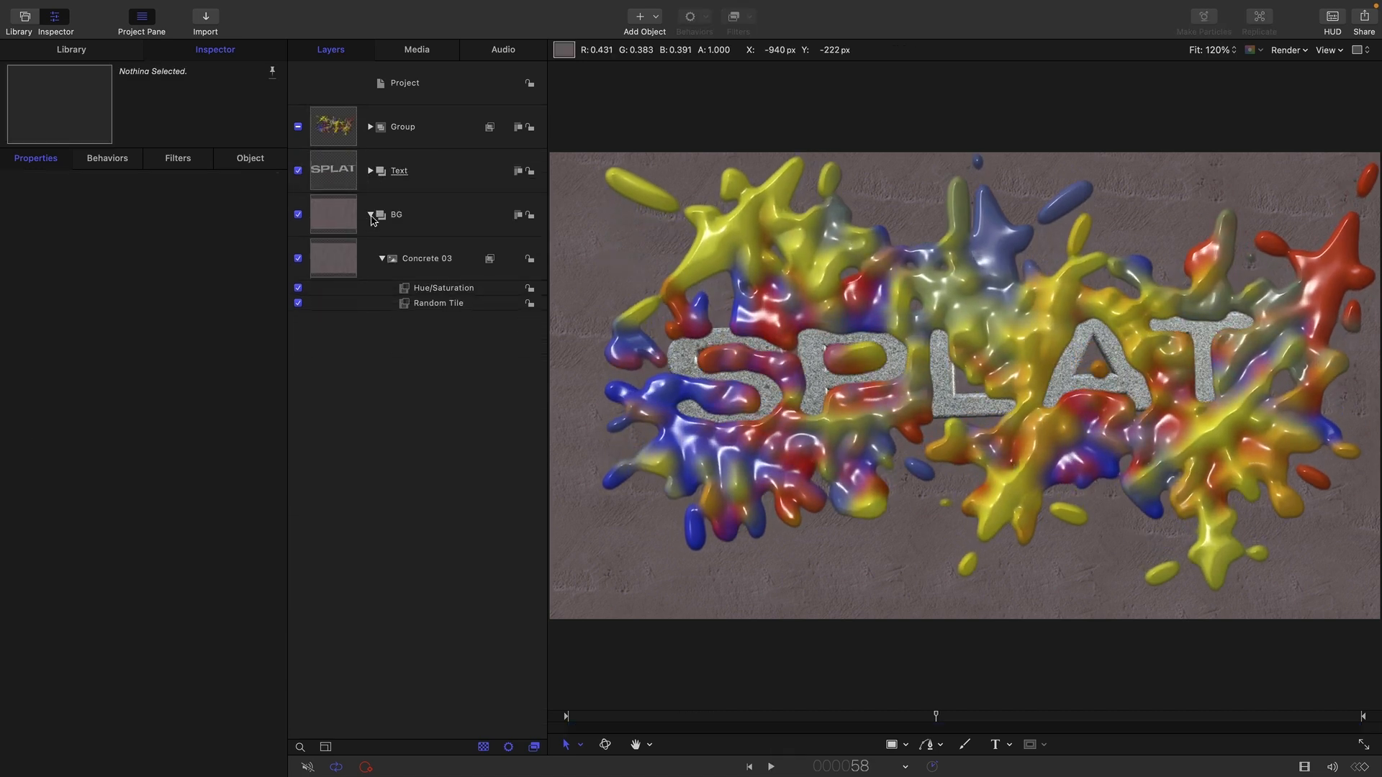
click(371, 214)
click(346, 74)
click(191, 6)
click(202, 32)
drag(394, 288, 297, 198)
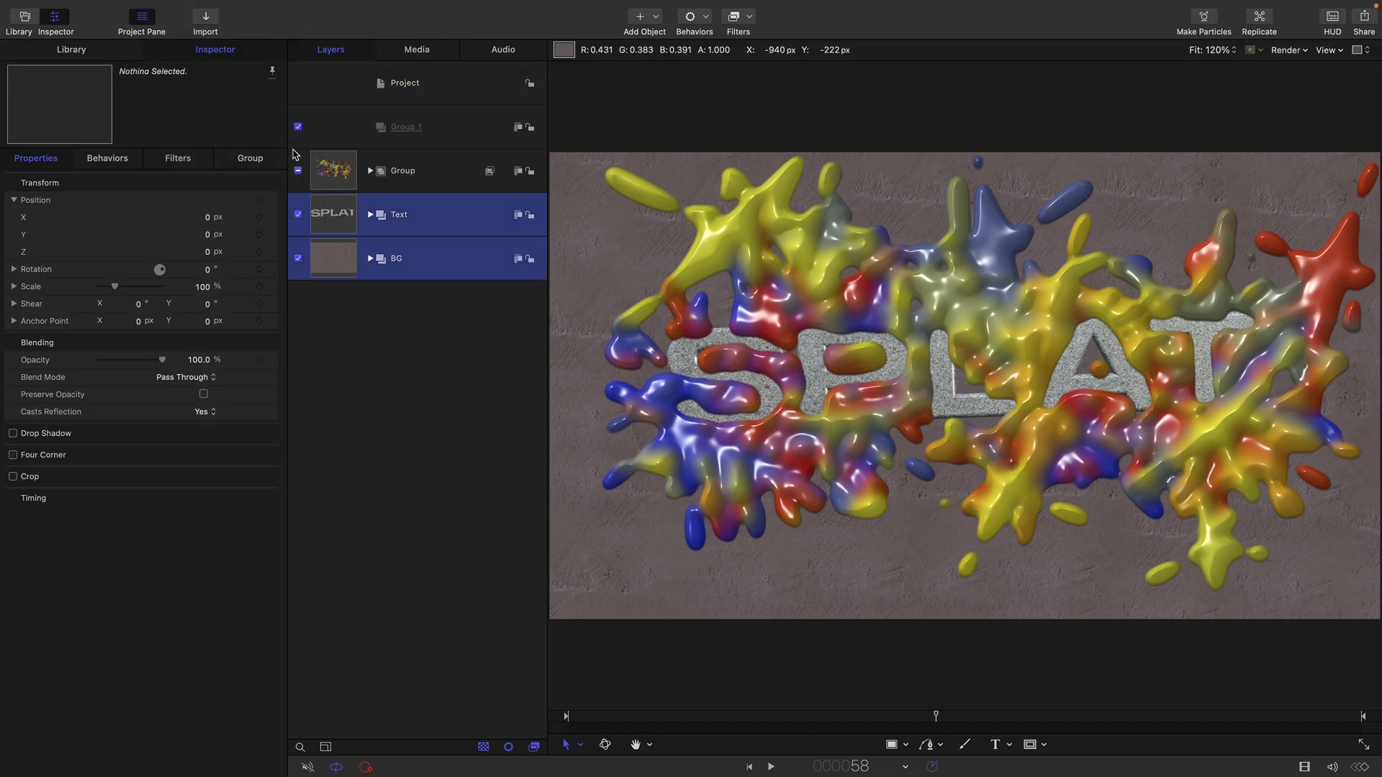
drag(467, 414, 344, 240)
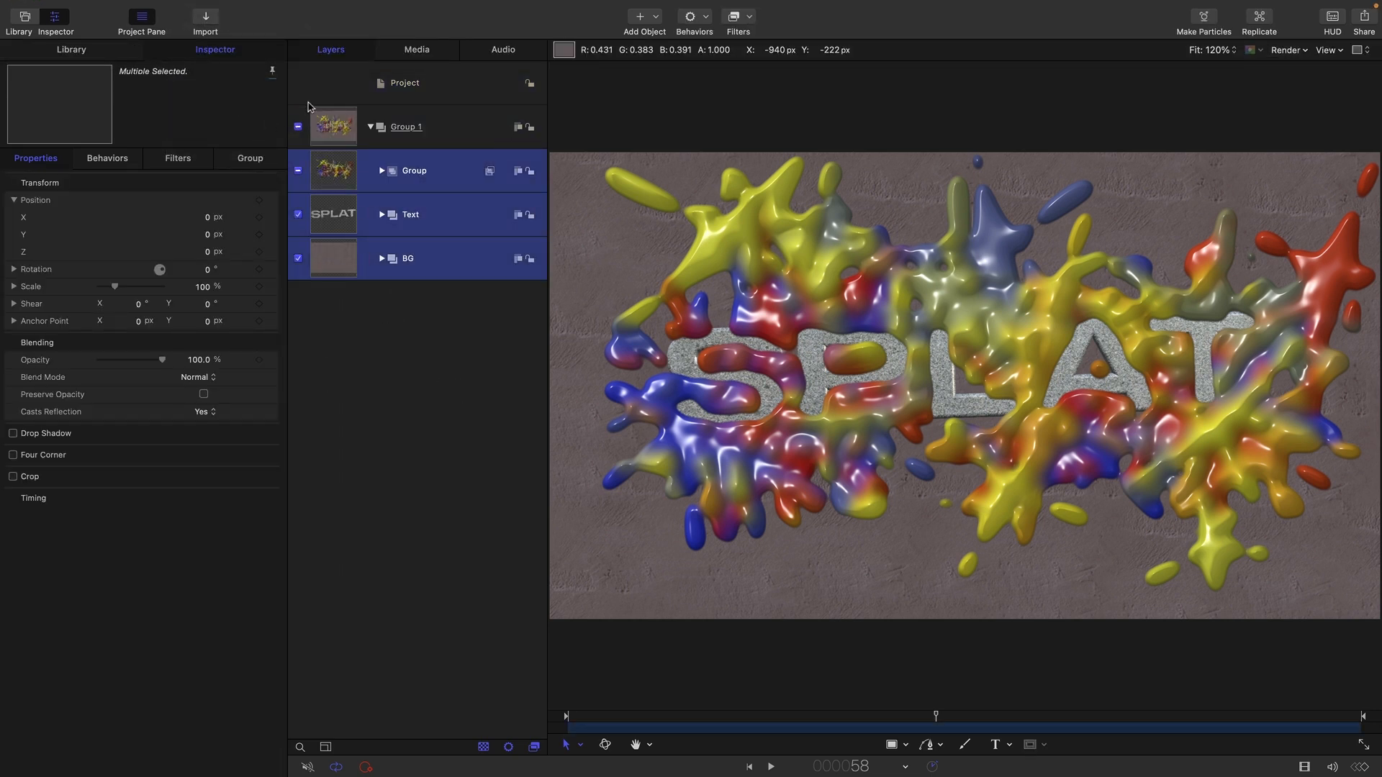
- Convert Group 1 to a 3D group and add a camera to the project
right_click(328, 125)
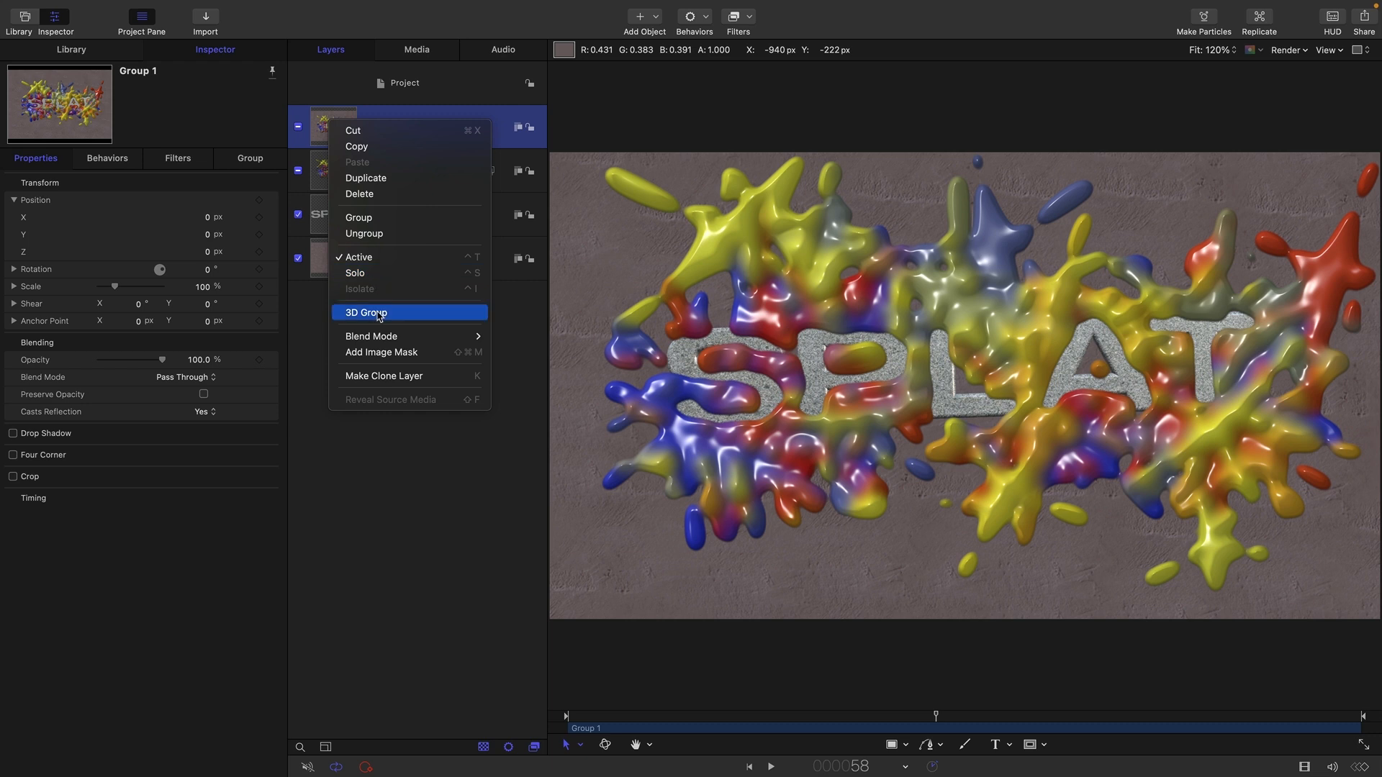
click(680, 5)
click(656, 18)
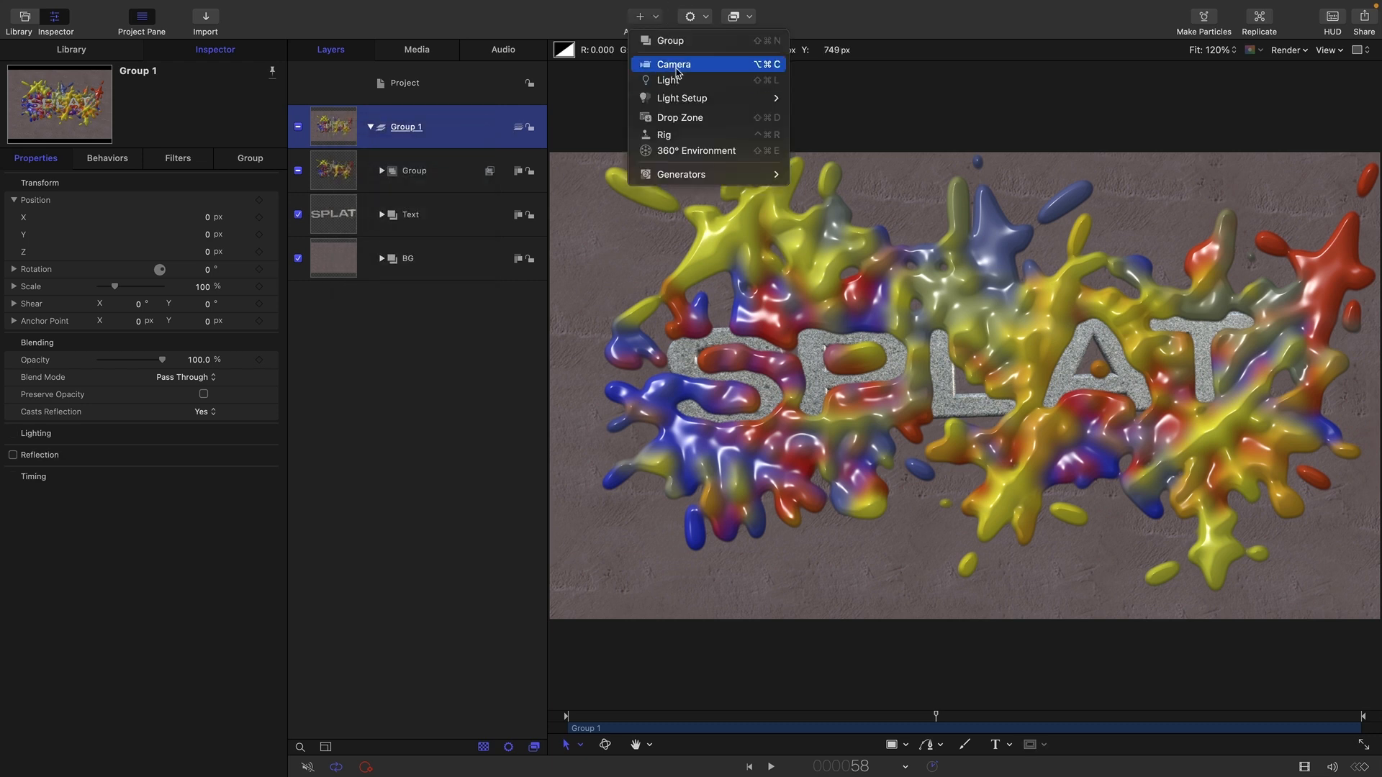
click(676, 64)
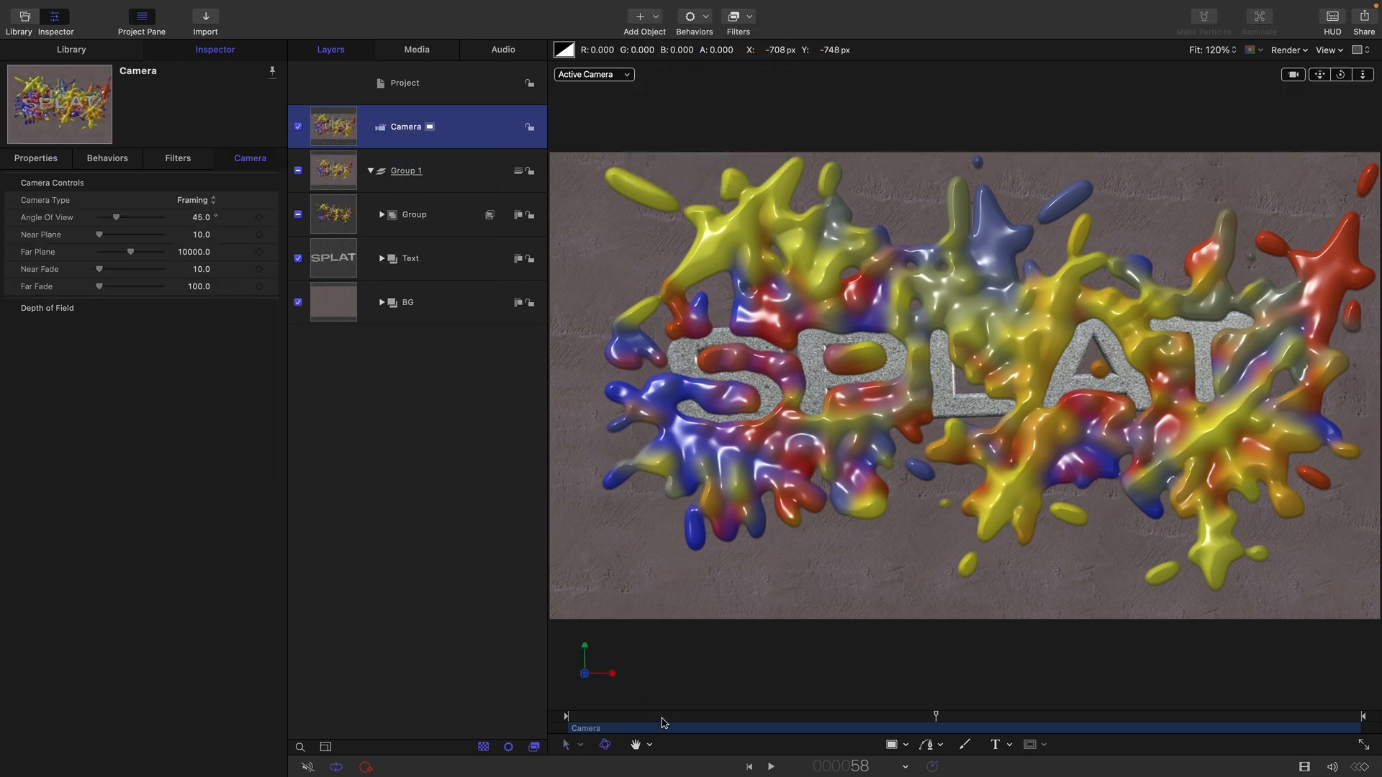
- Add a Randomize parameter behavior to the camera's Position
click(34, 158)
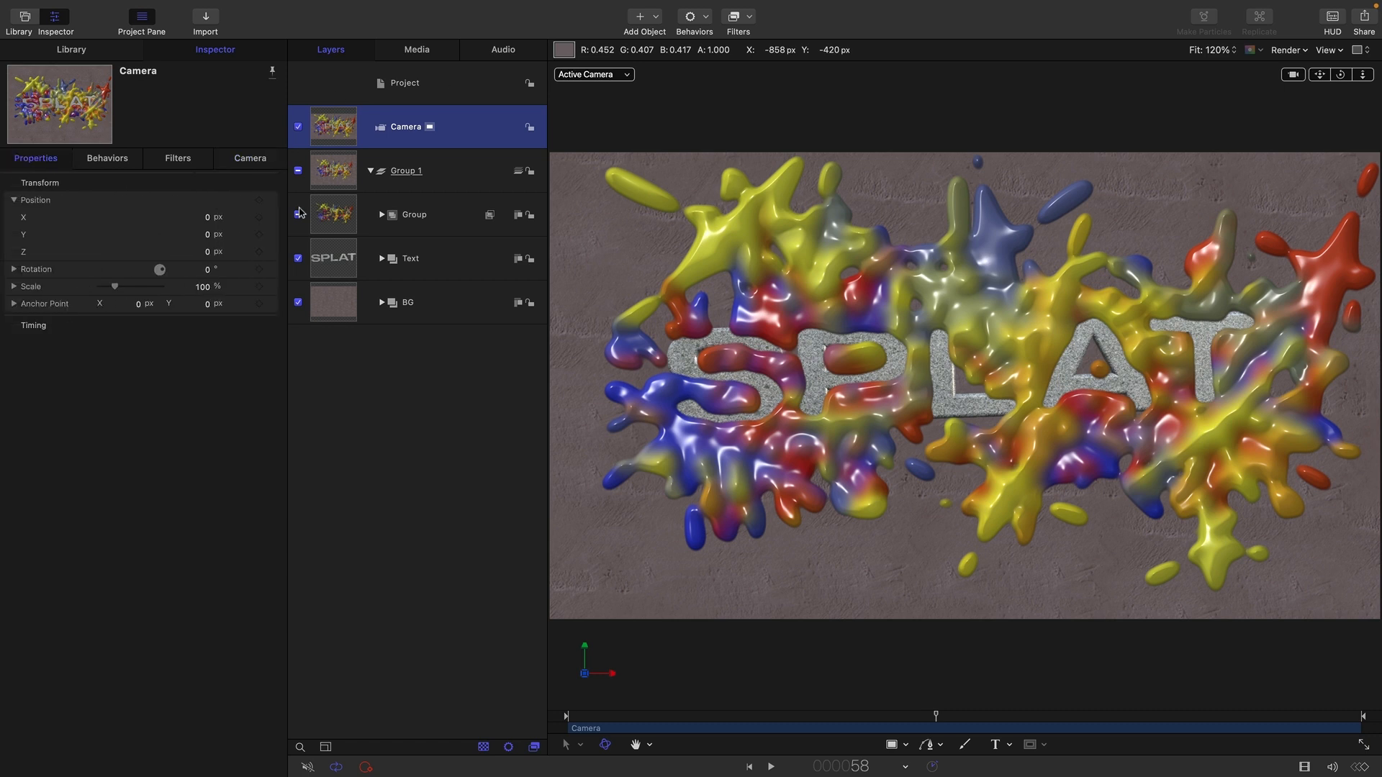
click(272, 203)
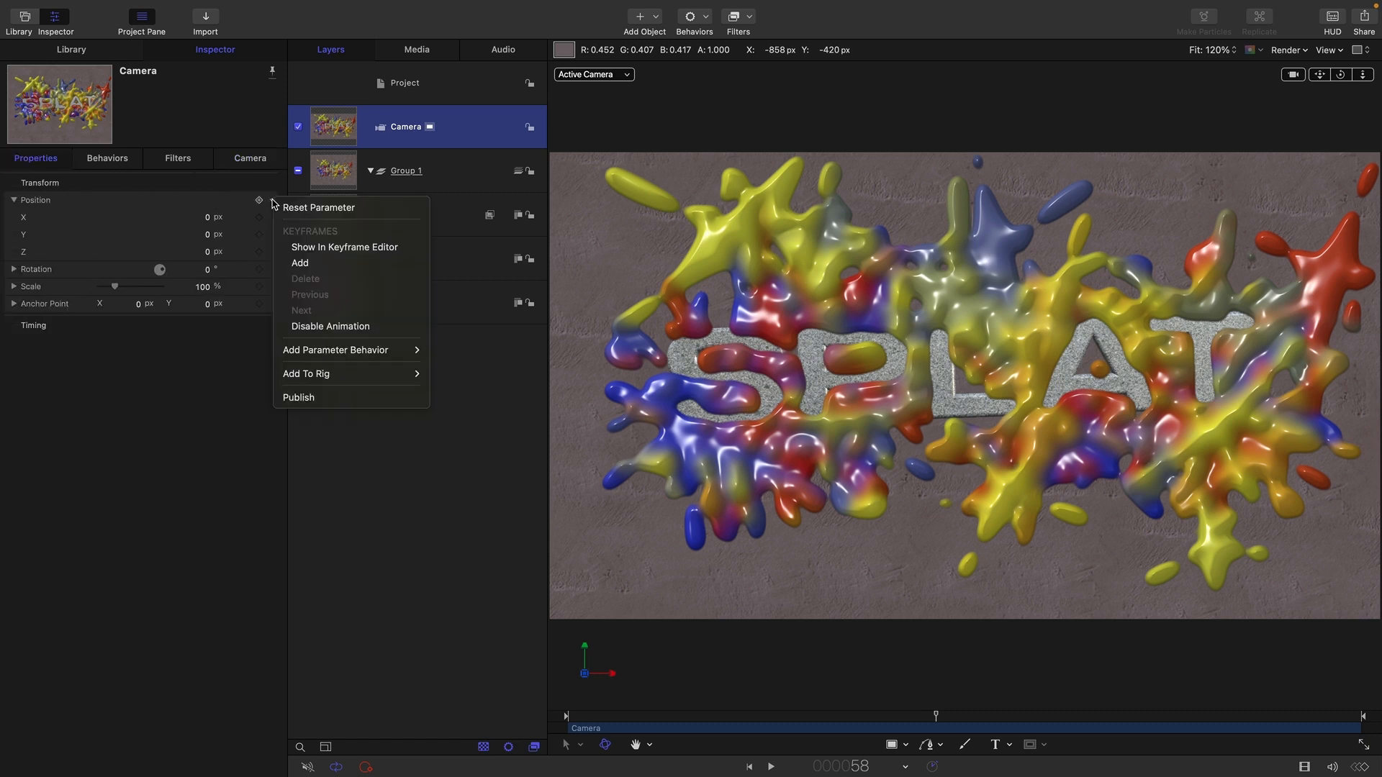
mouse_move(341, 358)
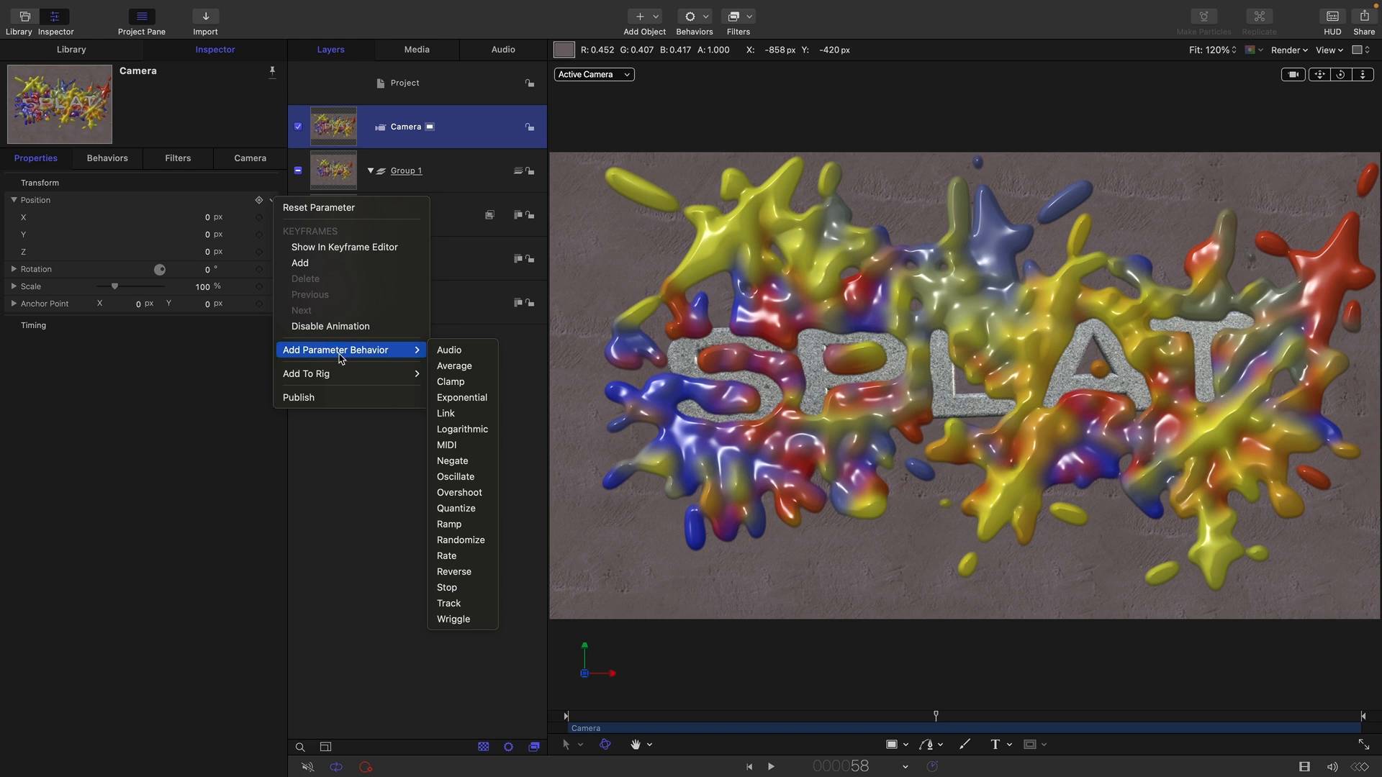
click(460, 540)
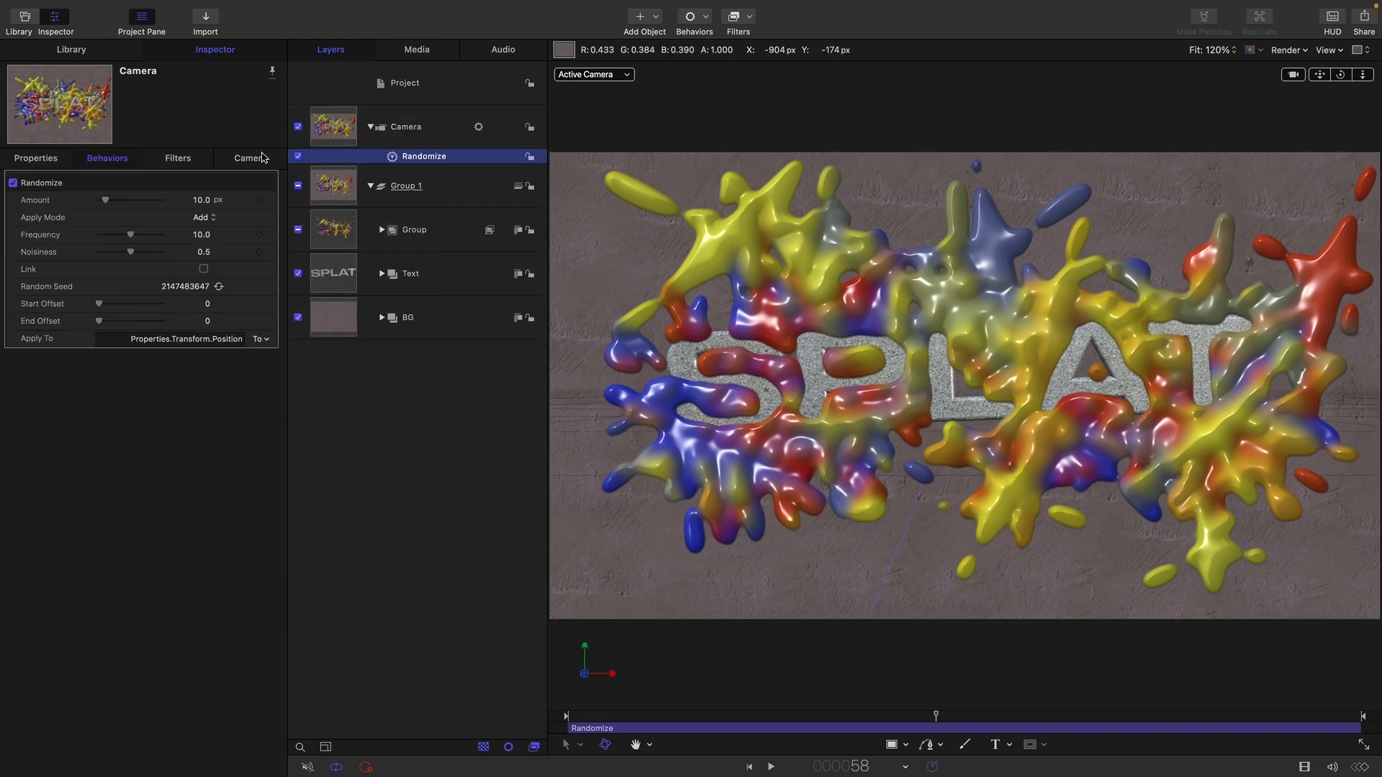
- Keyframe the Randomize Amount at 0 on frame 19 and 50 on frame 20
drag(705, 717, 688, 715)
click(259, 201)
drag(106, 202, 2, 188)
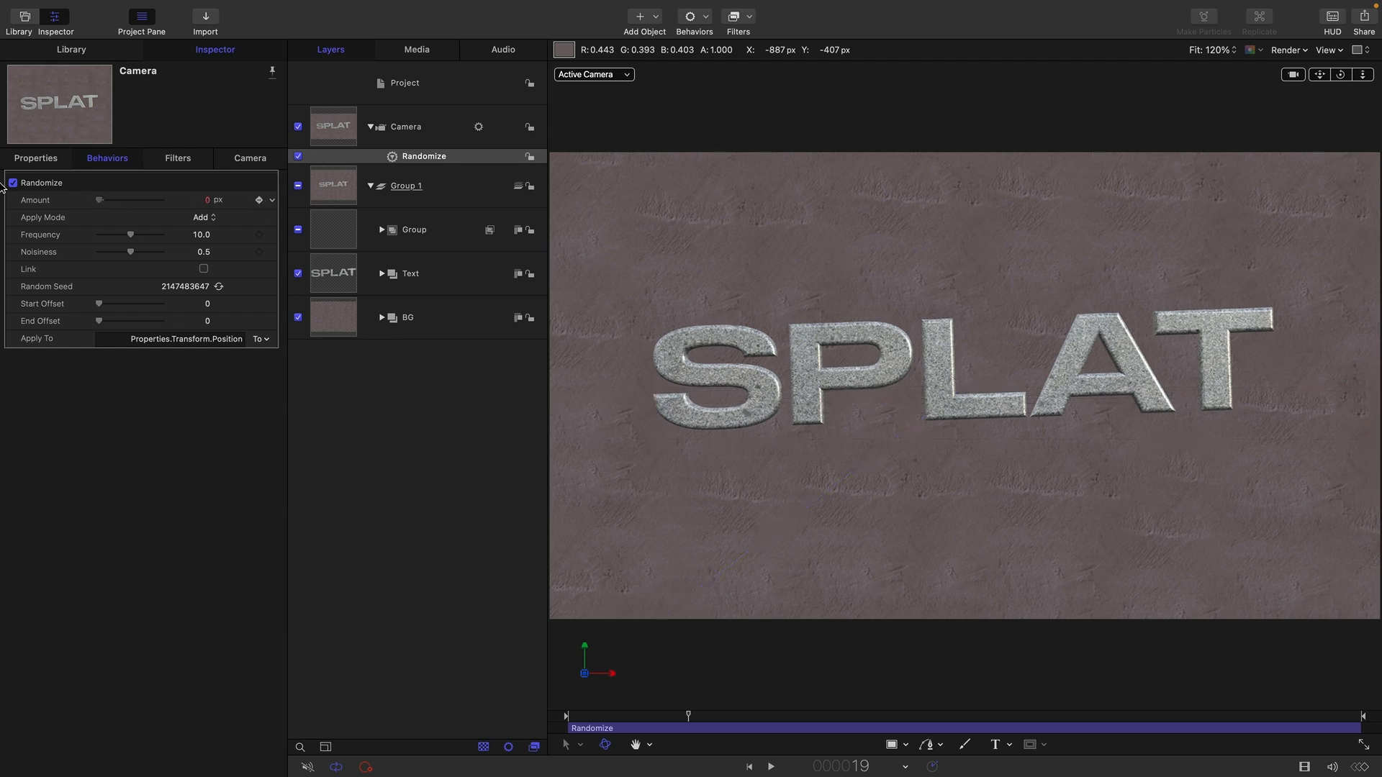
key(Right)
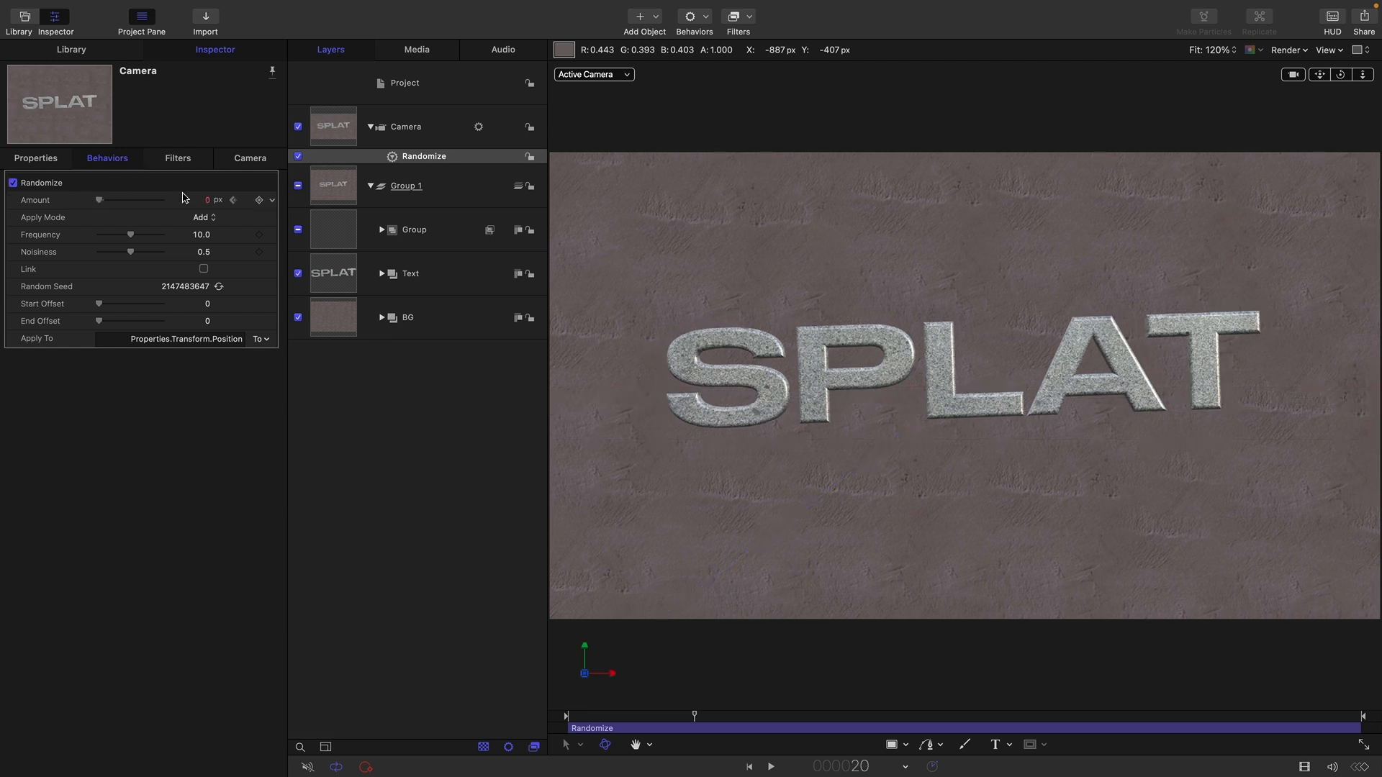
click(206, 201)
text(50)
key(Return)
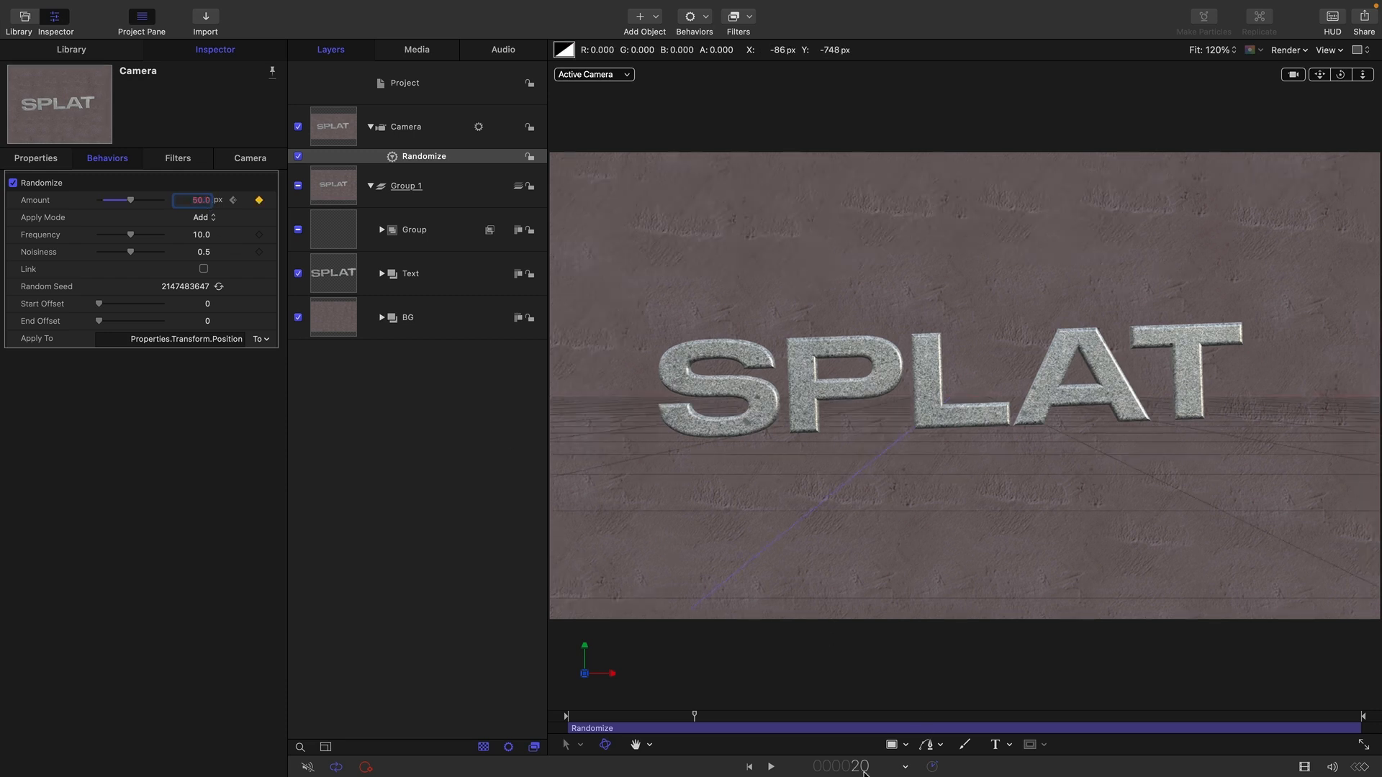
- Keyframe the Randomize Amount at 0 on frame 35
click(864, 768)
text(35)
key(Return)
drag(133, 204, 98, 202)
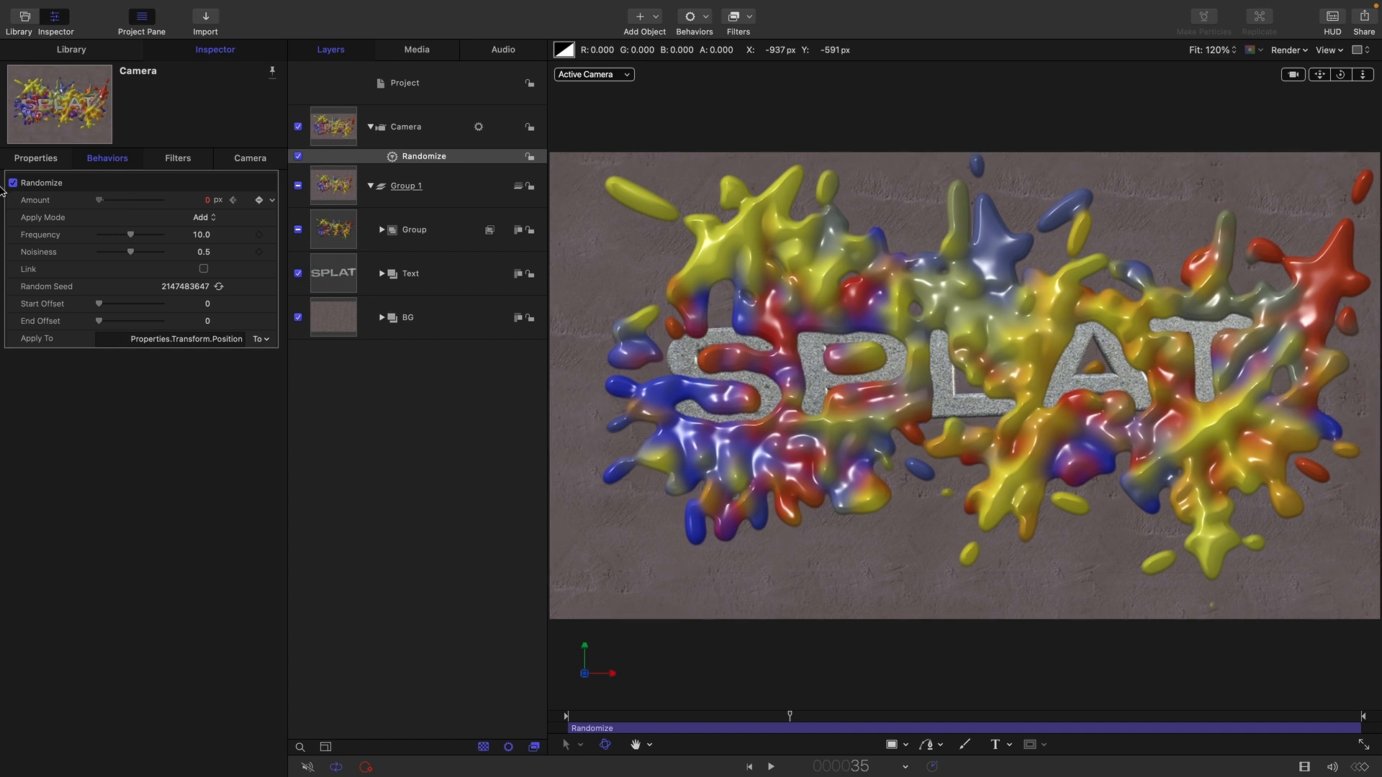
- Set the Randomize Apply Mode to Add and Subtract and play back the camera shake from the start
click(210, 217)
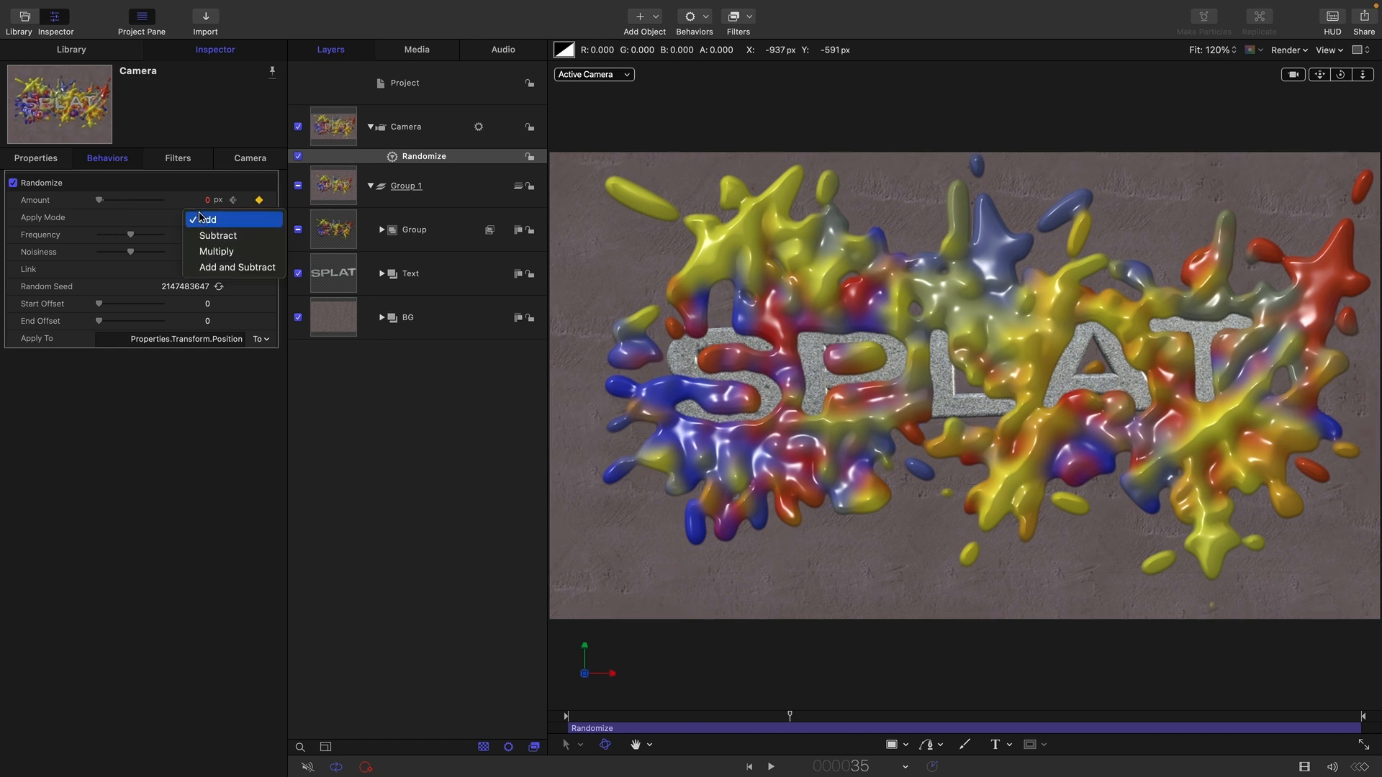
click(221, 271)
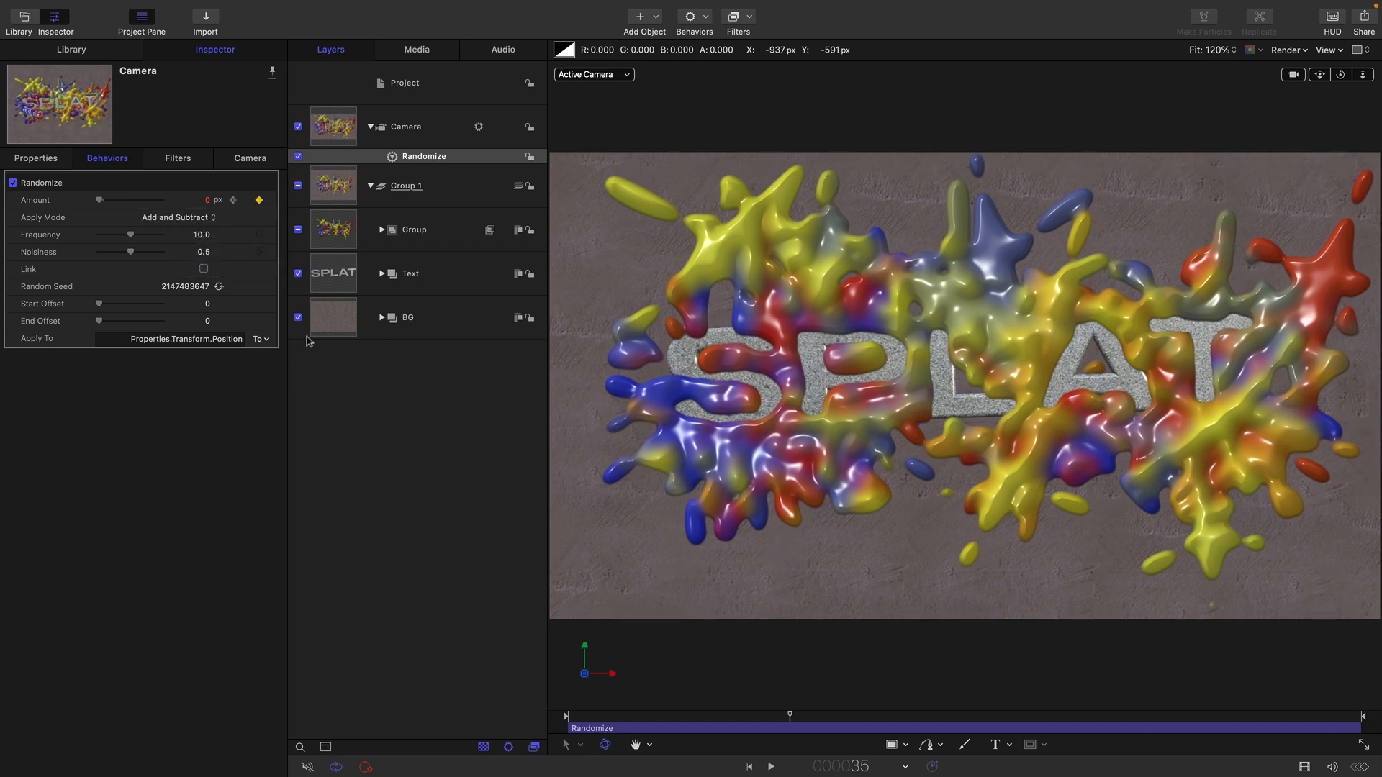
key(Home)
click(767, 767)
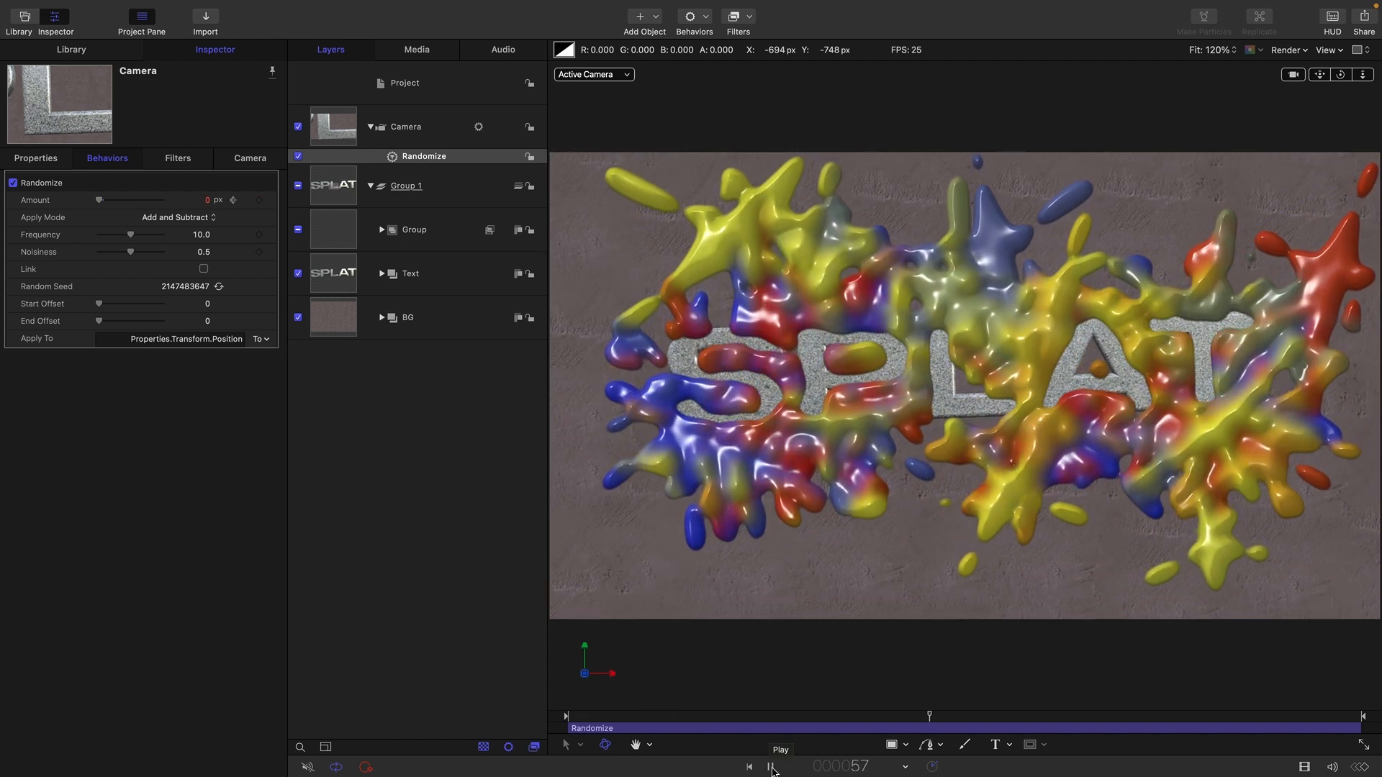
click(770, 767)
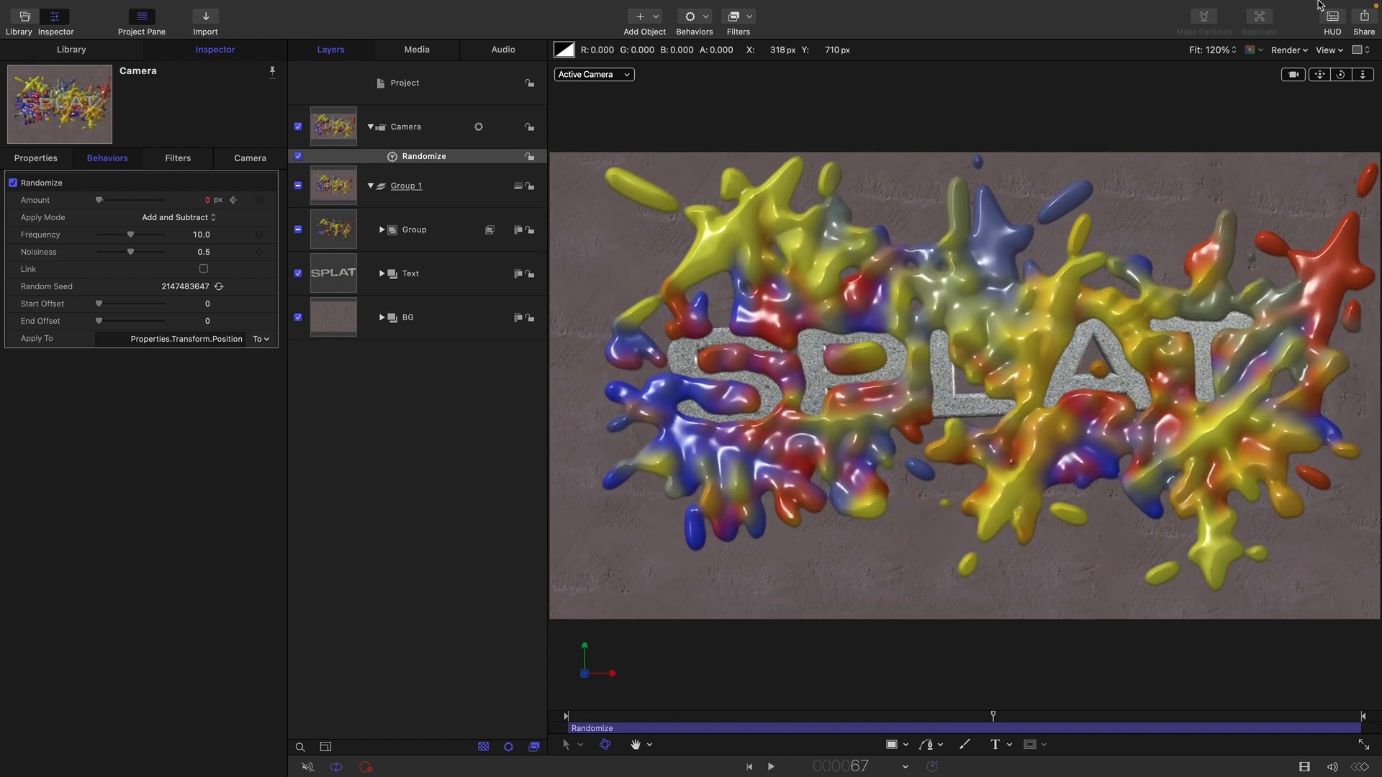
- Enable motion blur, set the project's motion blur Shutter Angle to 180°, and play back the animation from the start
click(1291, 50)
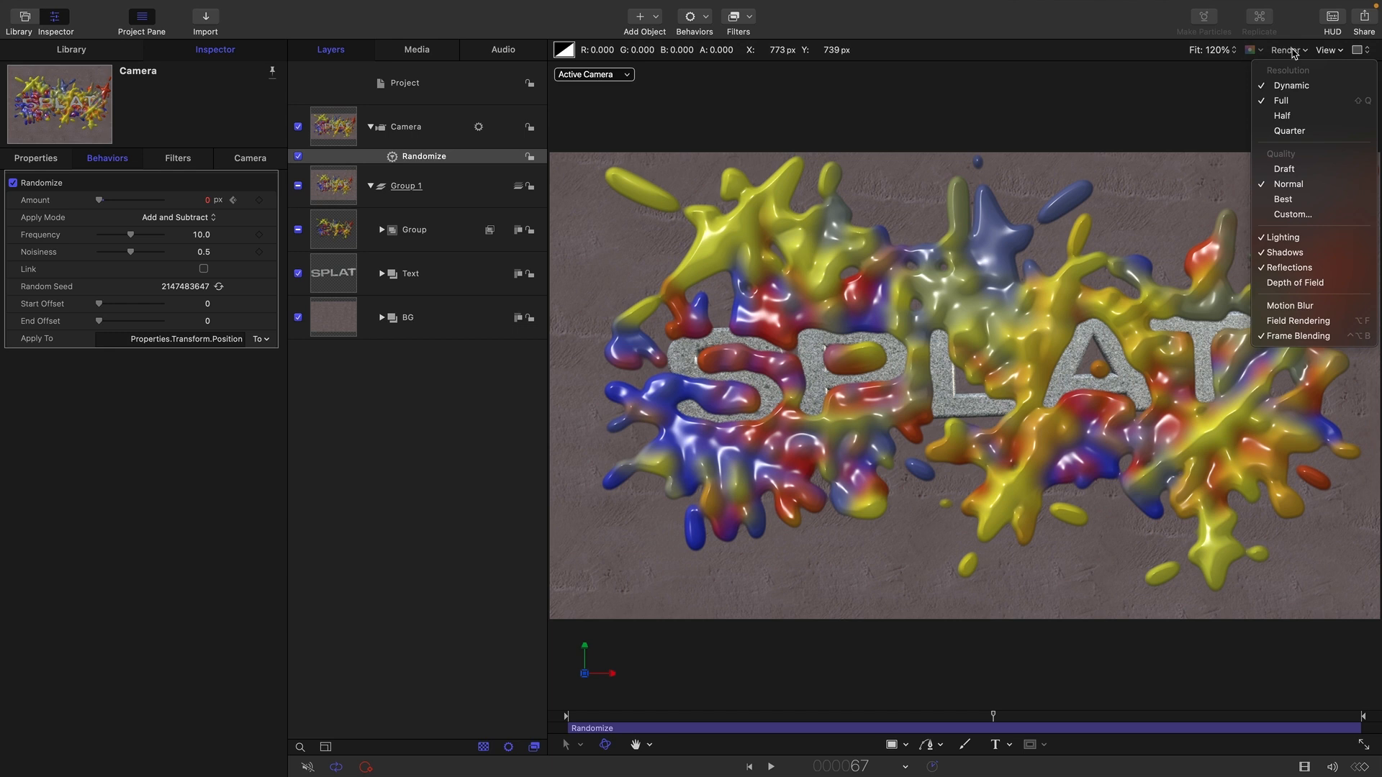
click(1326, 305)
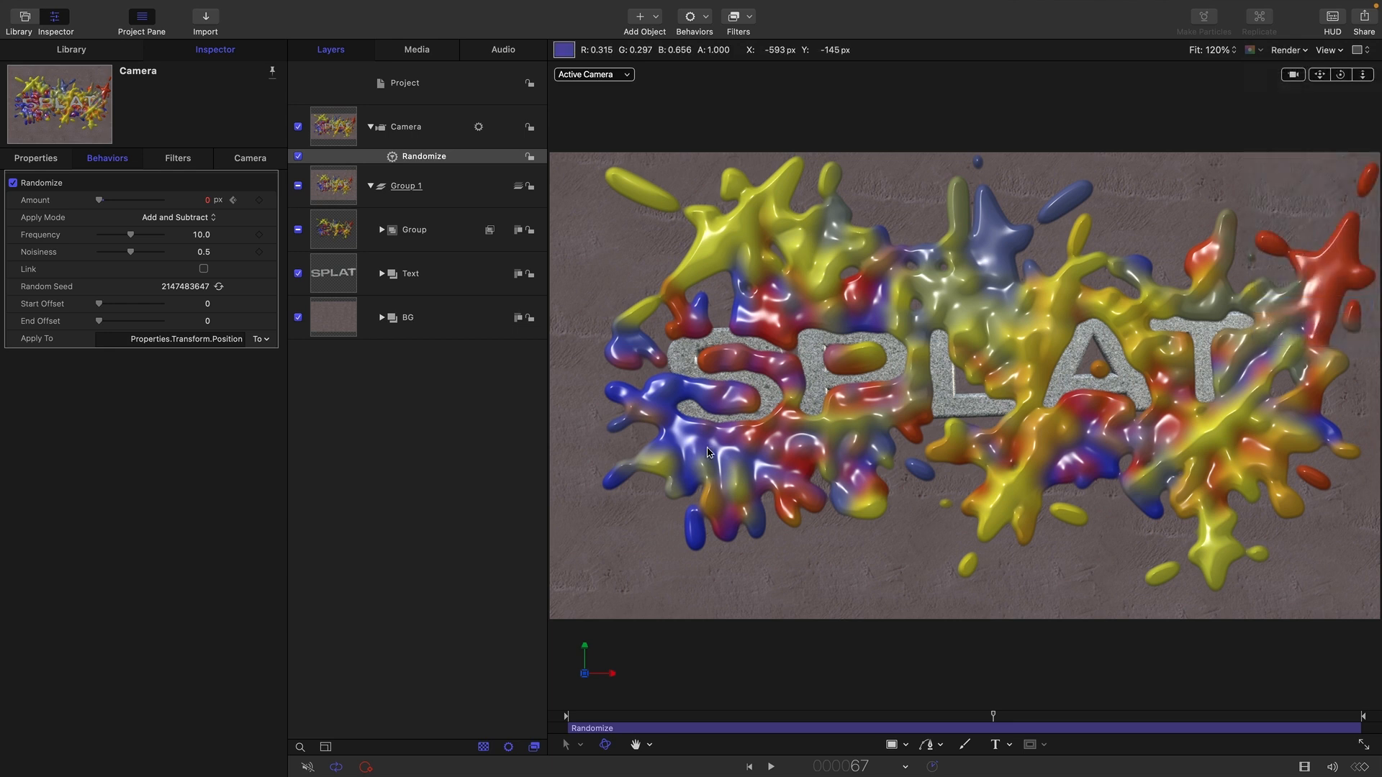
click(400, 468)
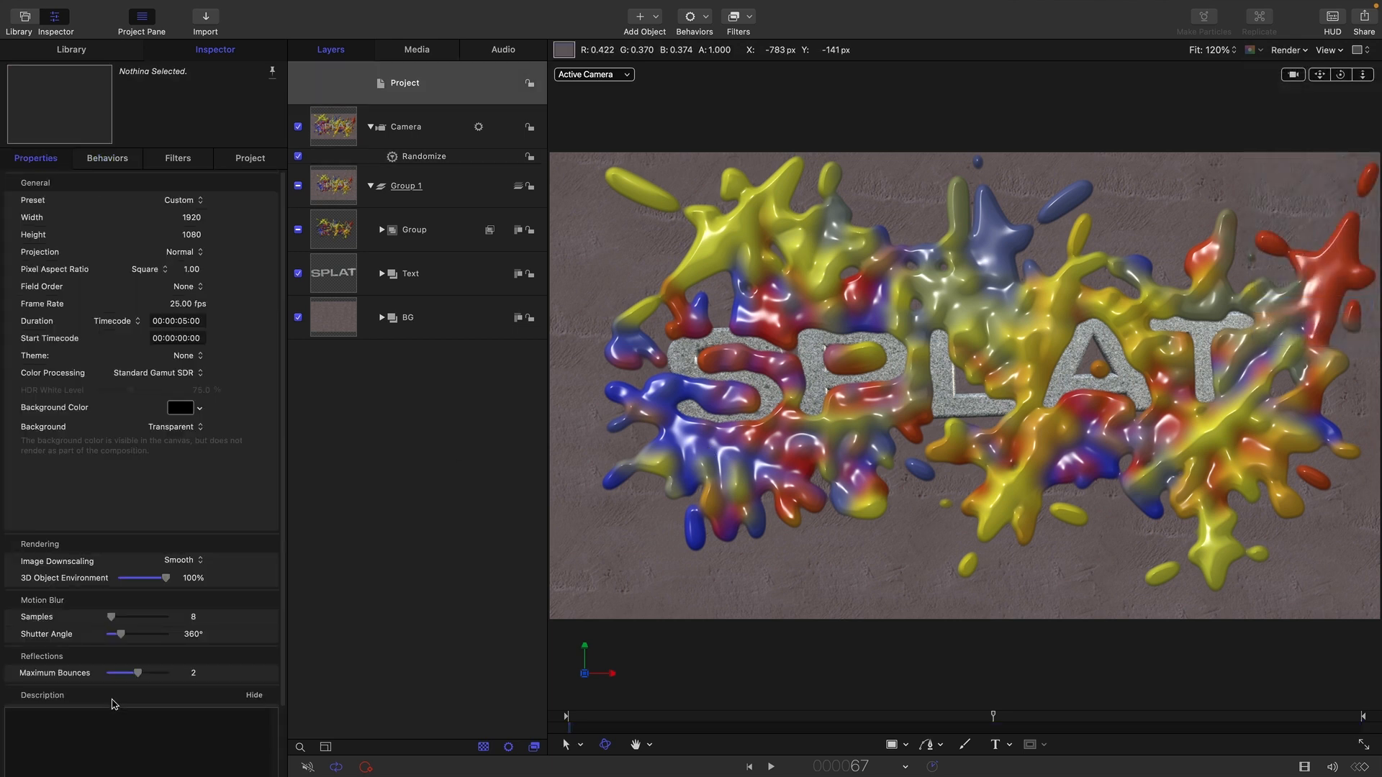
click(190, 637)
text(180)
key(Return)
click(749, 767)
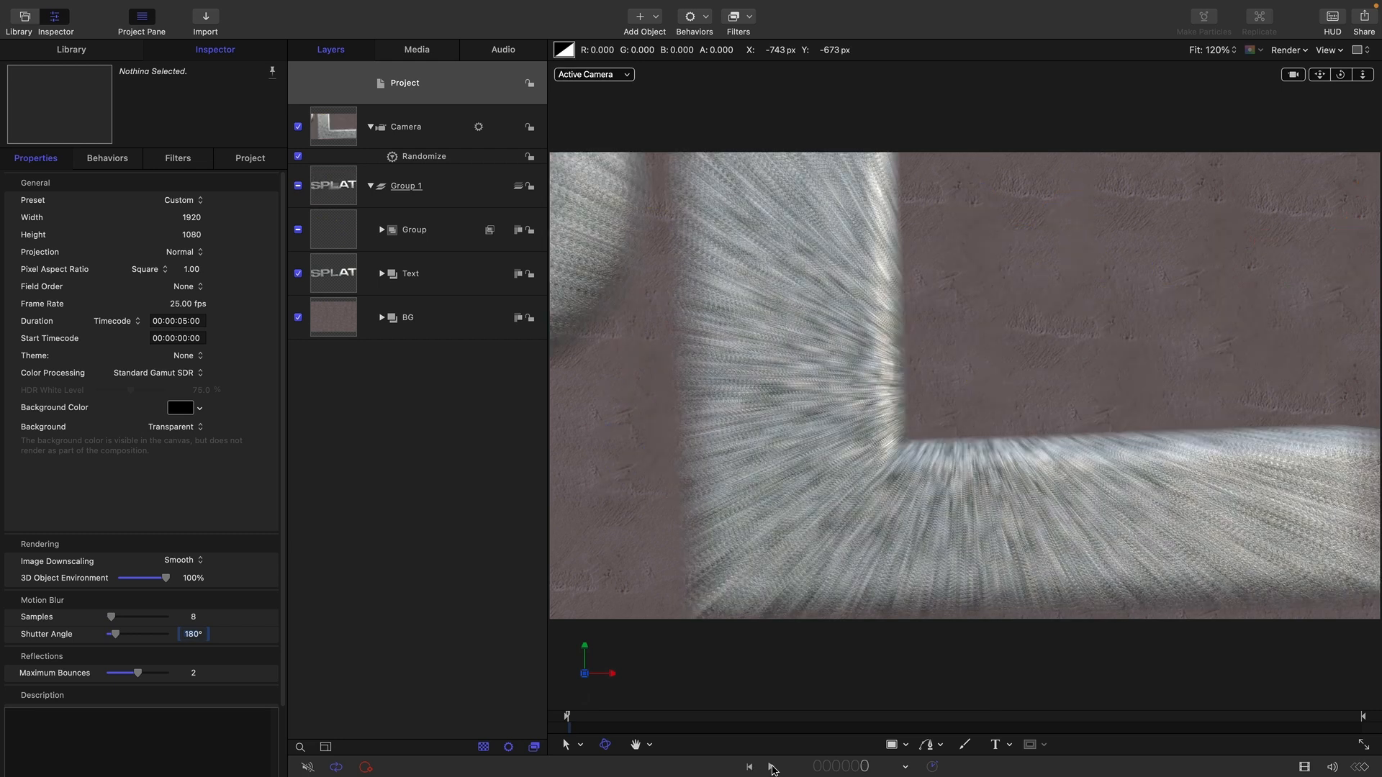
click(770, 767)
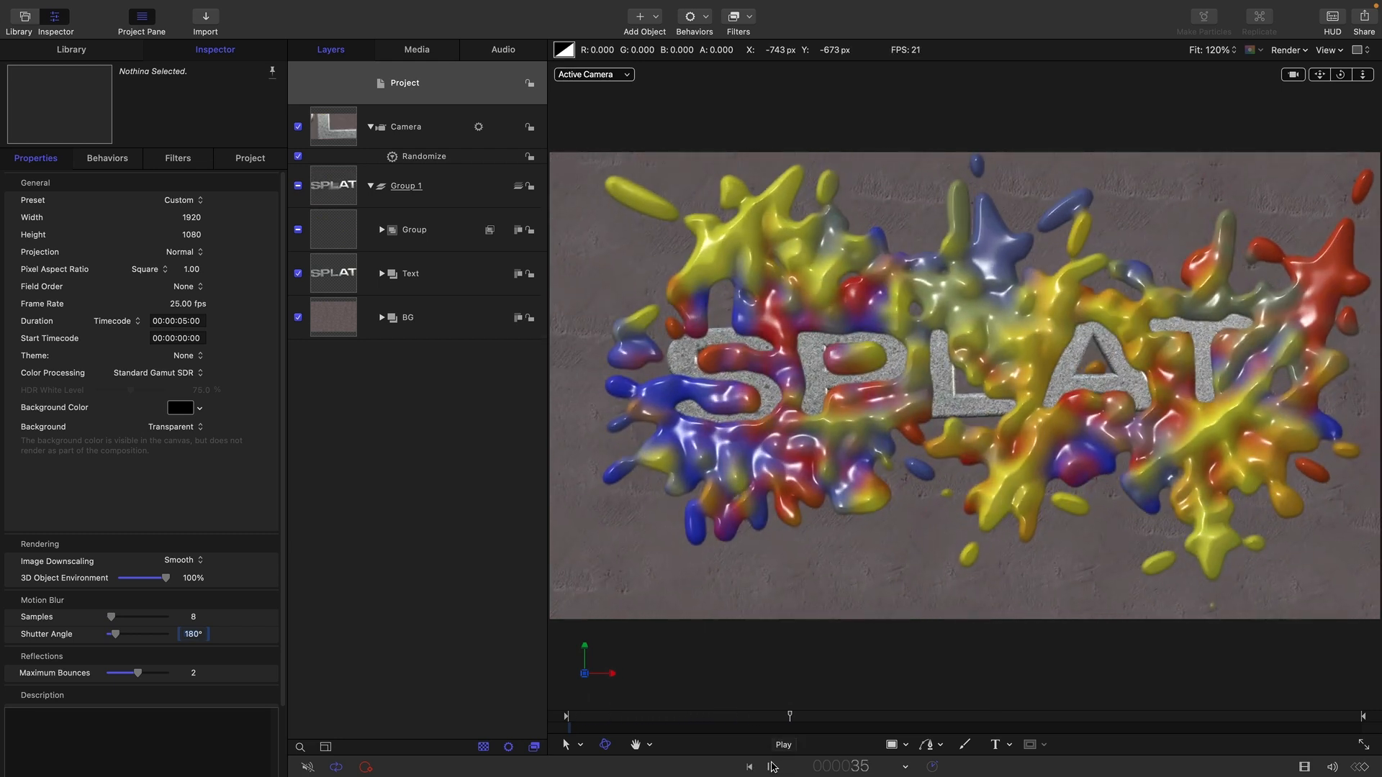
click(772, 766)
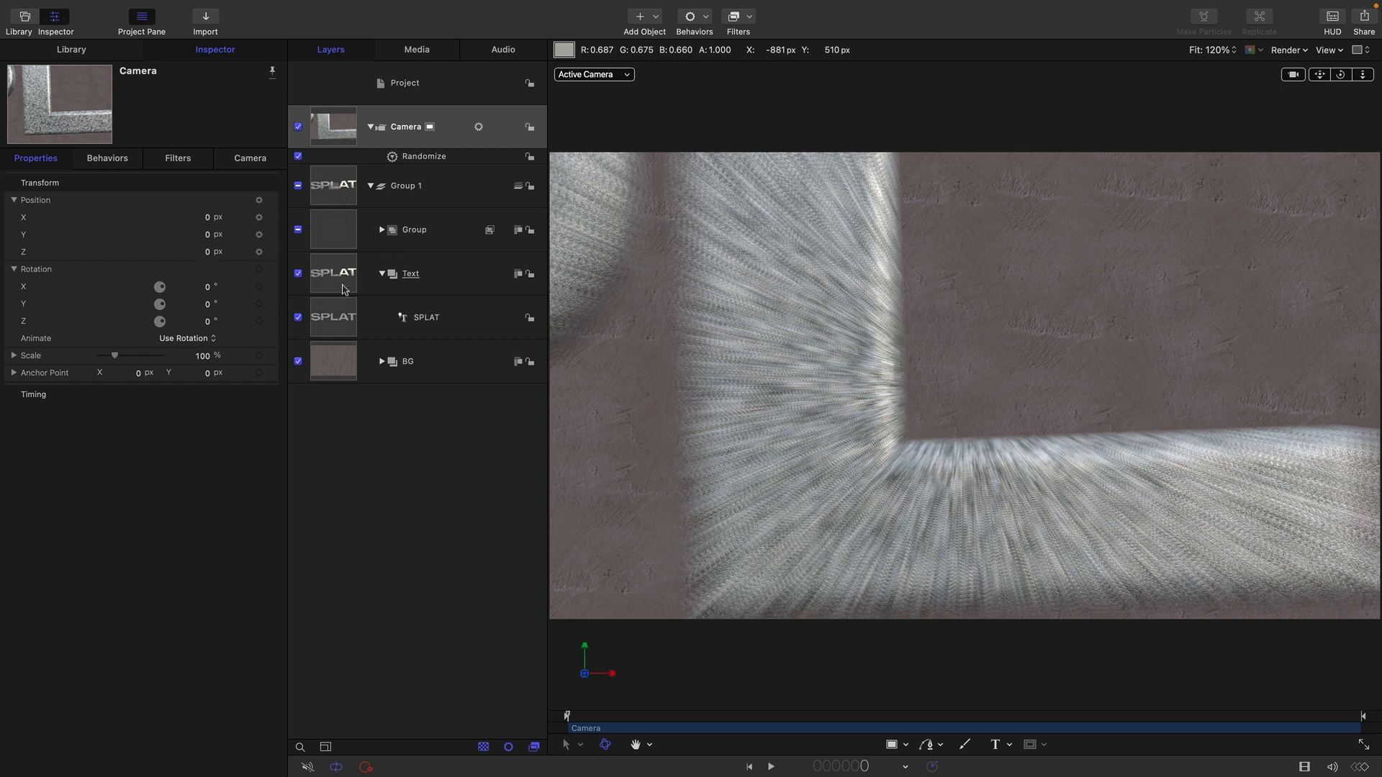
- Keyframe the SPLAT text's Y position at 0 on frame 20 and 178 on frame 0, and preview the fly-in
click(342, 324)
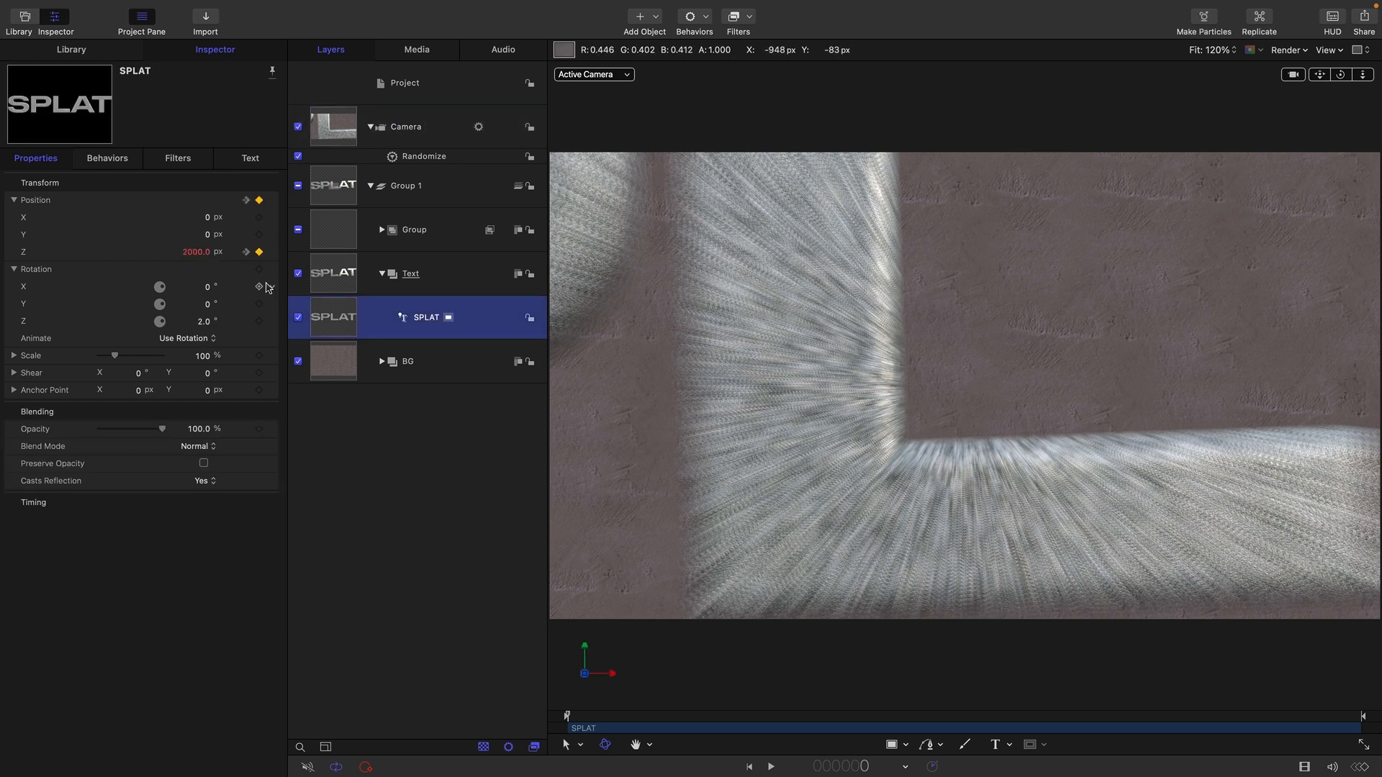
click(247, 252)
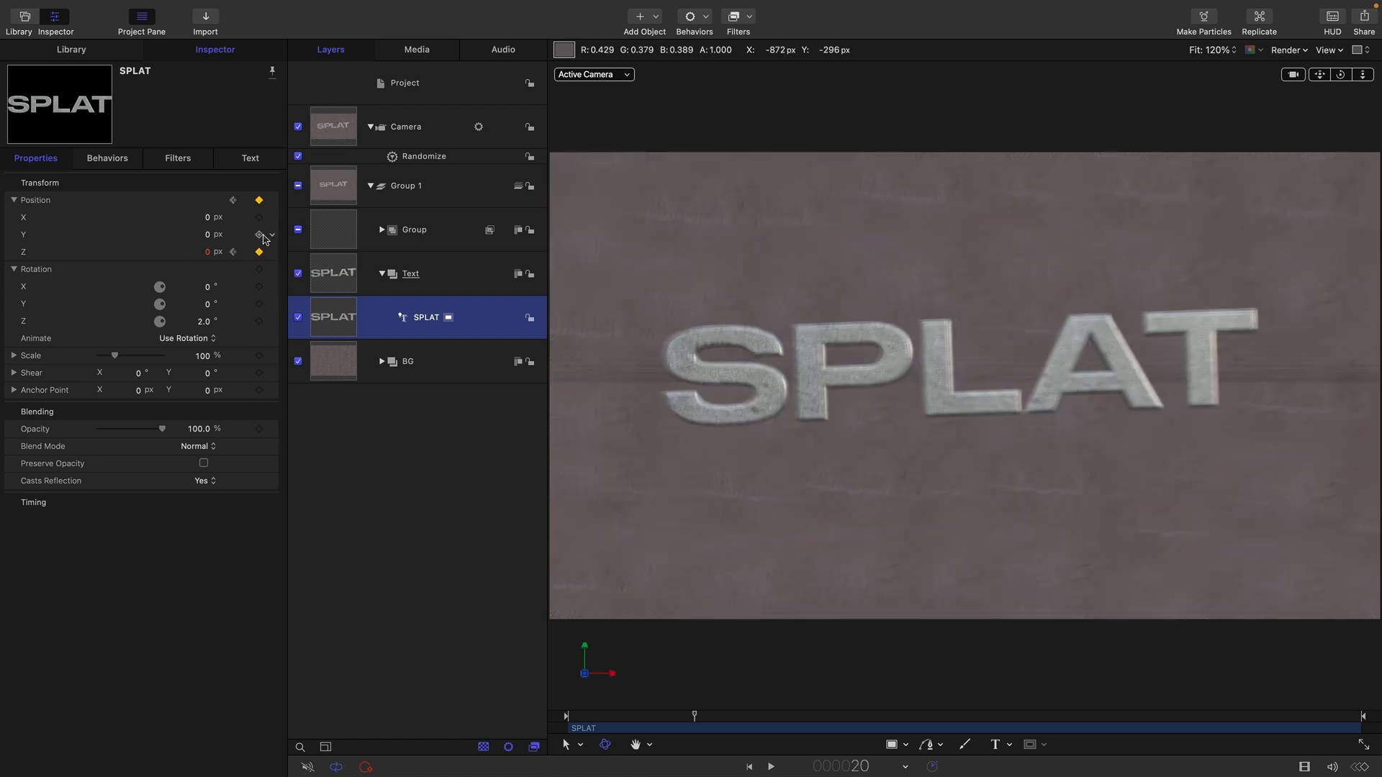
click(749, 766)
mouse_move(208, 237)
mouse_down()
mouse_move(223, 237)
mouse_move(206, 234)
mouse_up()
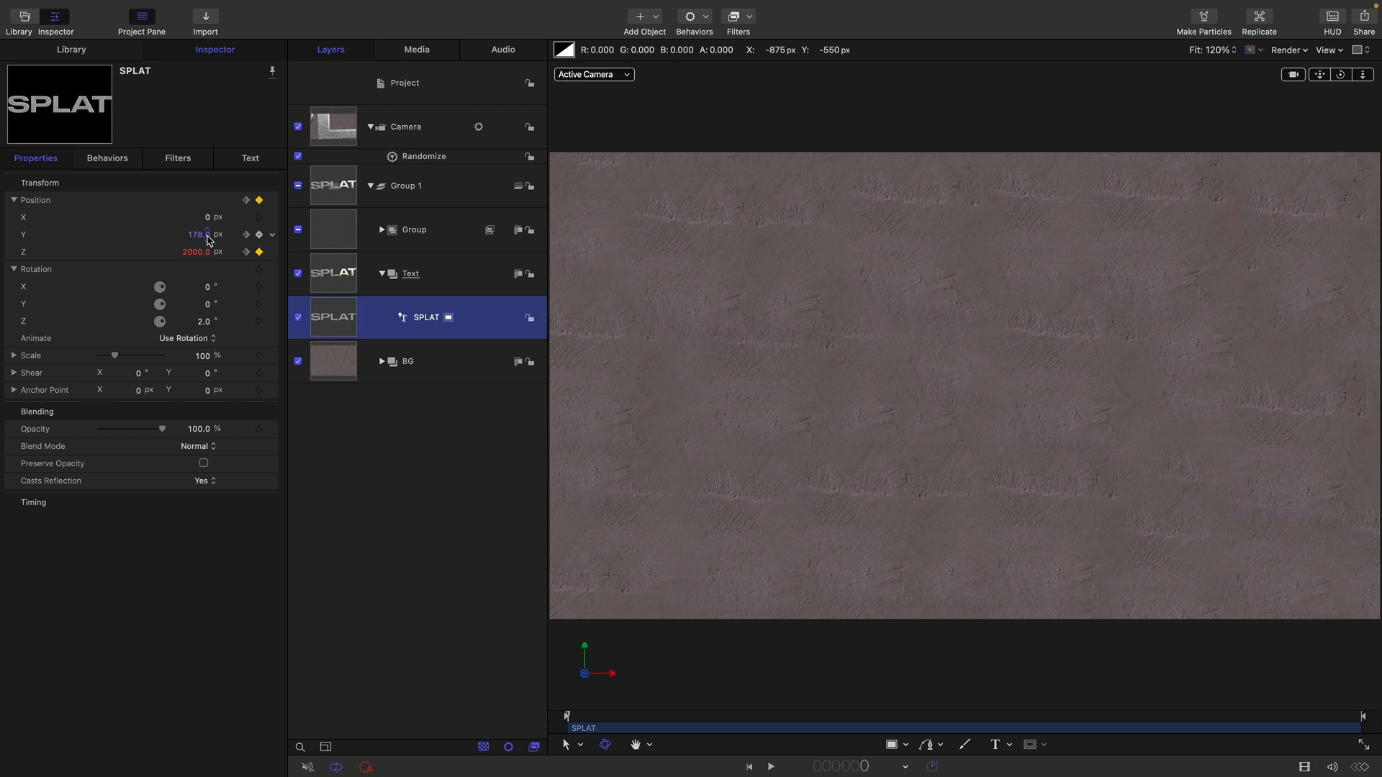
click(772, 767)
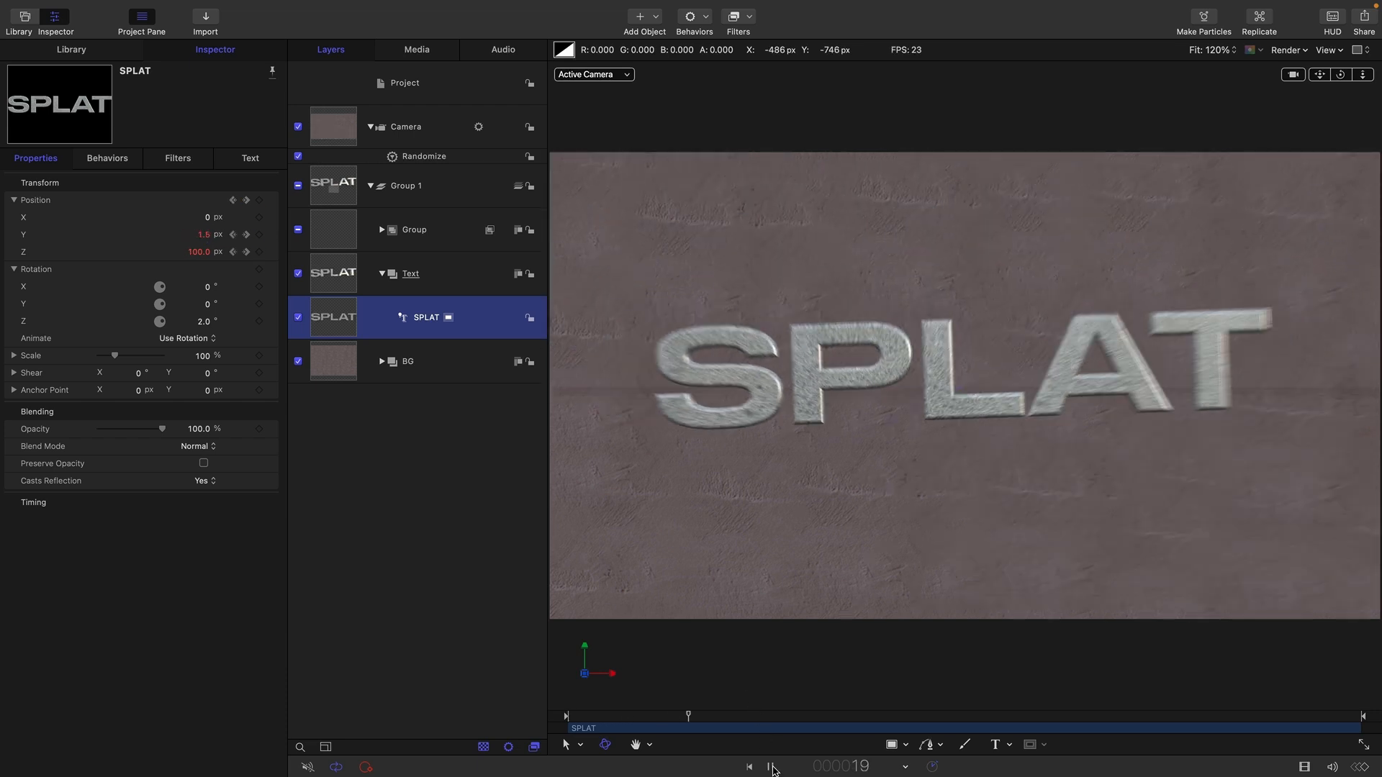
click(772, 767)
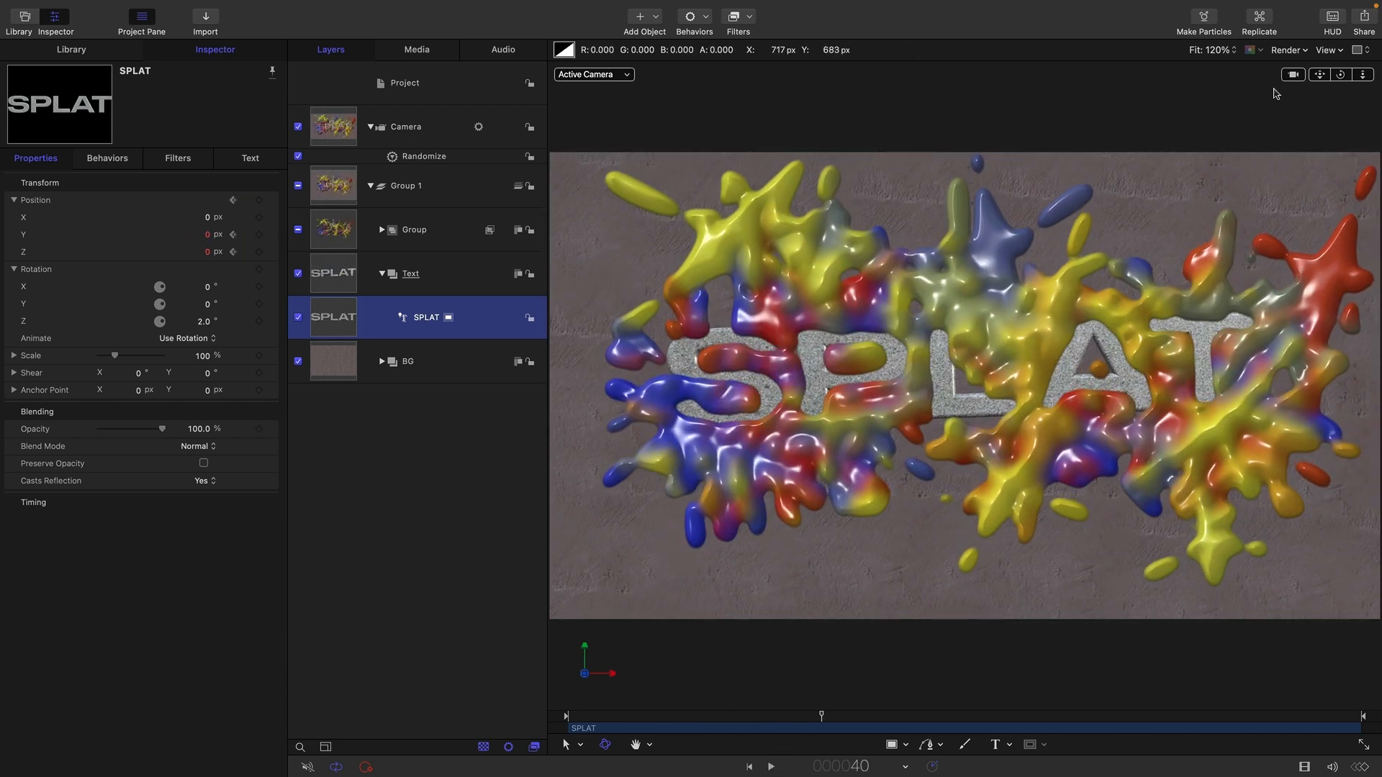
- Turn off motion blur and play back the animation from the start
click(1288, 50)
click(1307, 308)
click(749, 768)
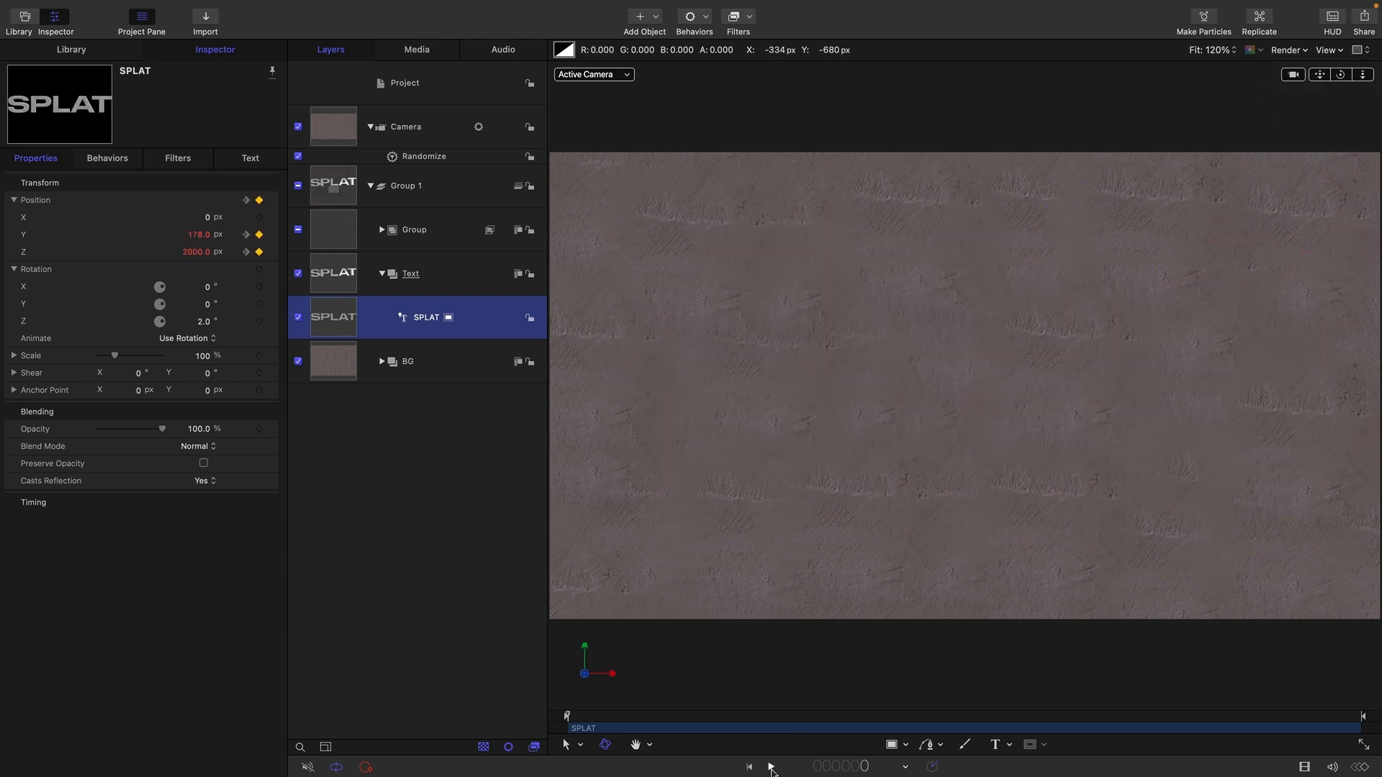
click(771, 767)
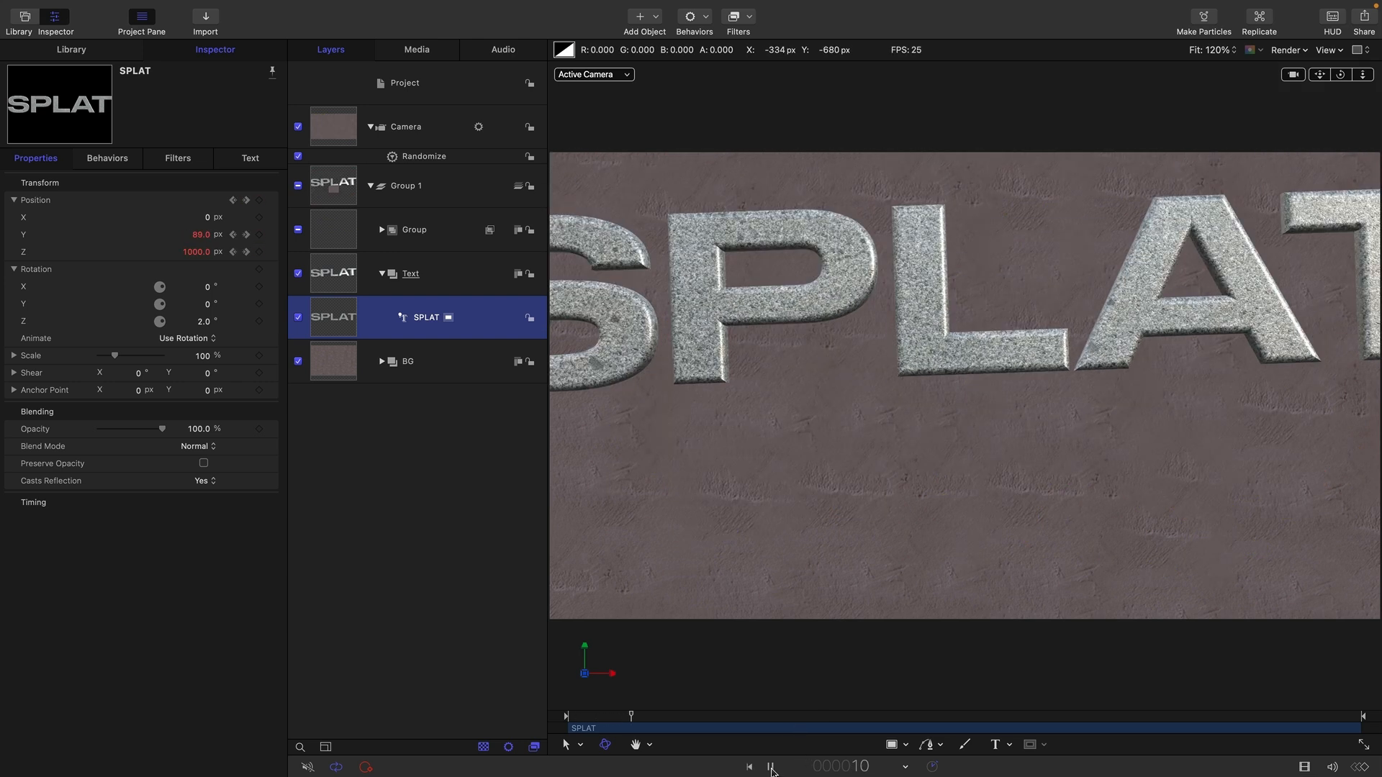
click(770, 767)
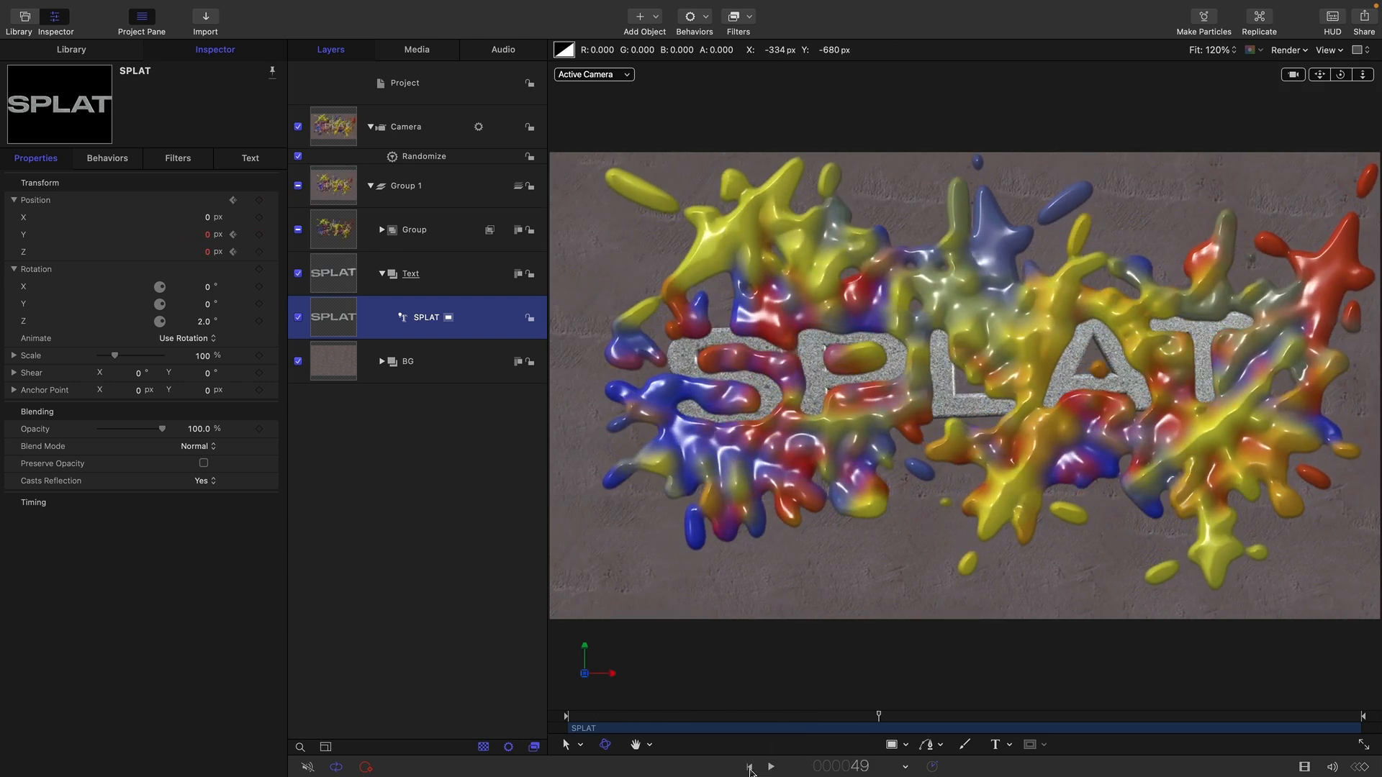
- Set the SPLAT text's Z position keyframe on frame 0 to 2500 and play back the fly-in
click(749, 767)
click(190, 253)
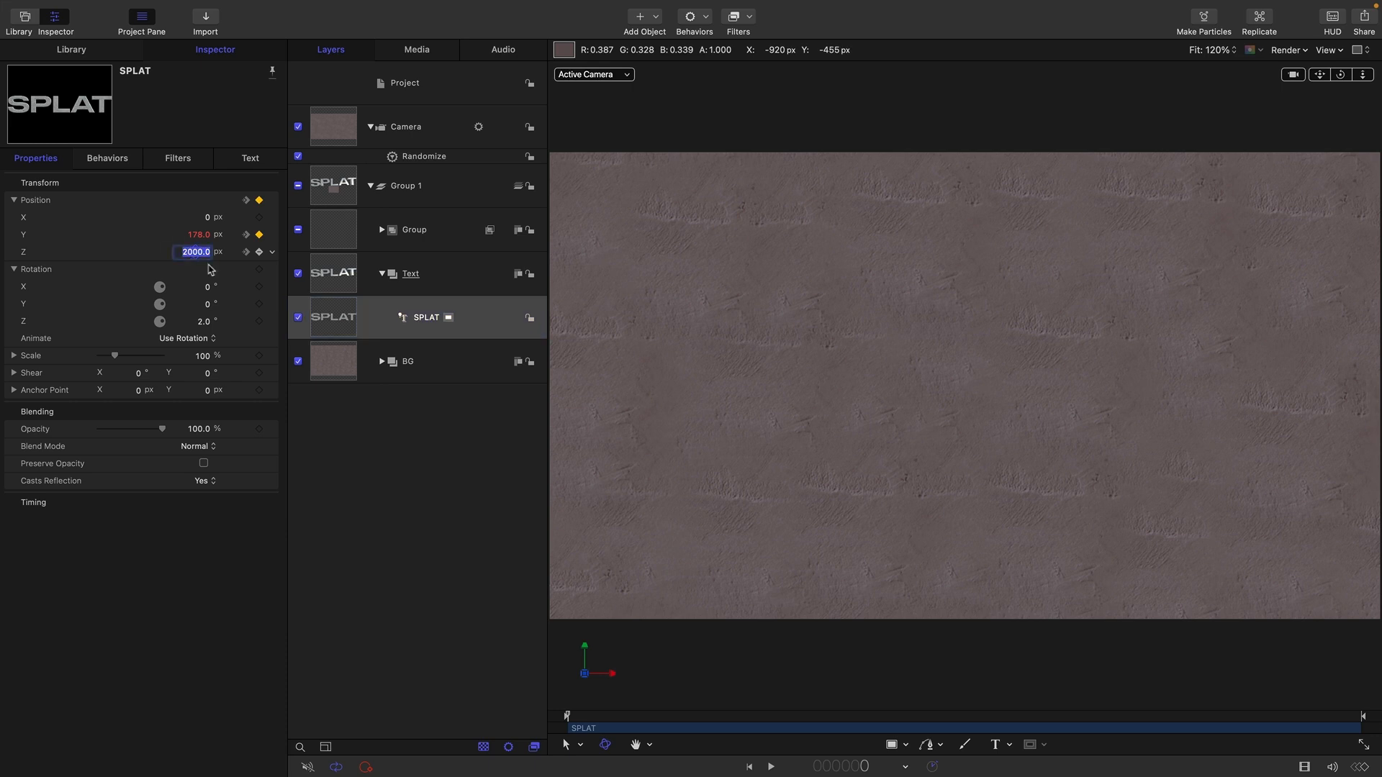
text(2500)
click(770, 767)
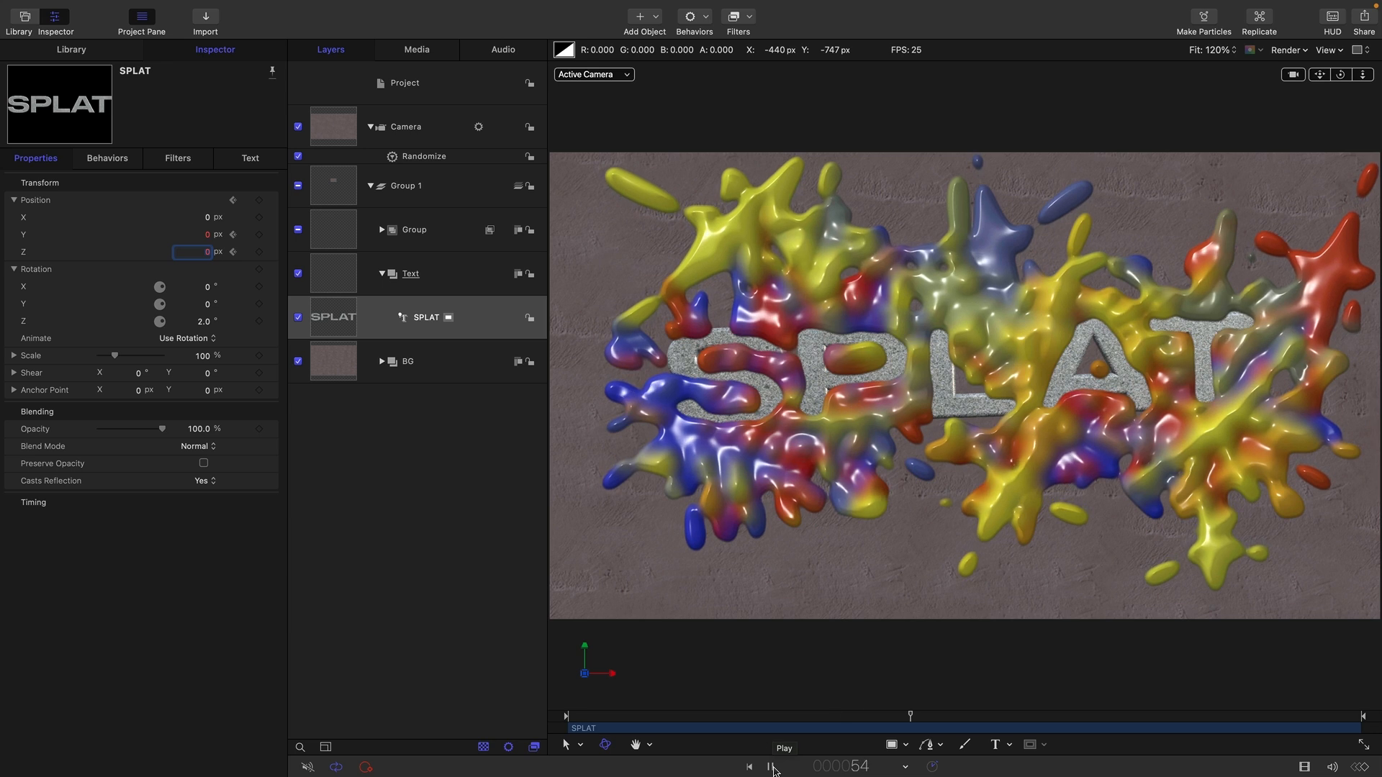
key(space)
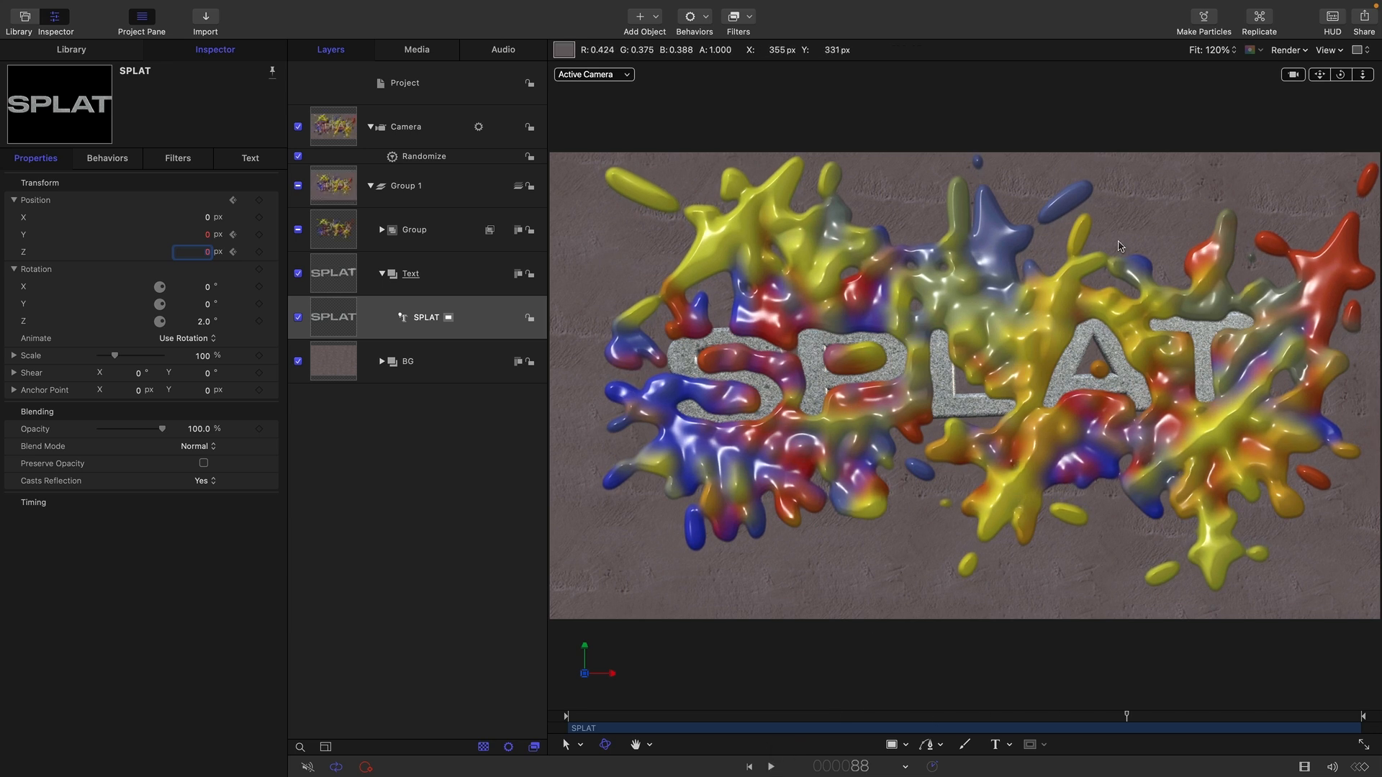
- At frame 122, set the Mix of the outer splat group's first Gaussian Blur filter to 0%
drag(1126, 716, 1342, 745)
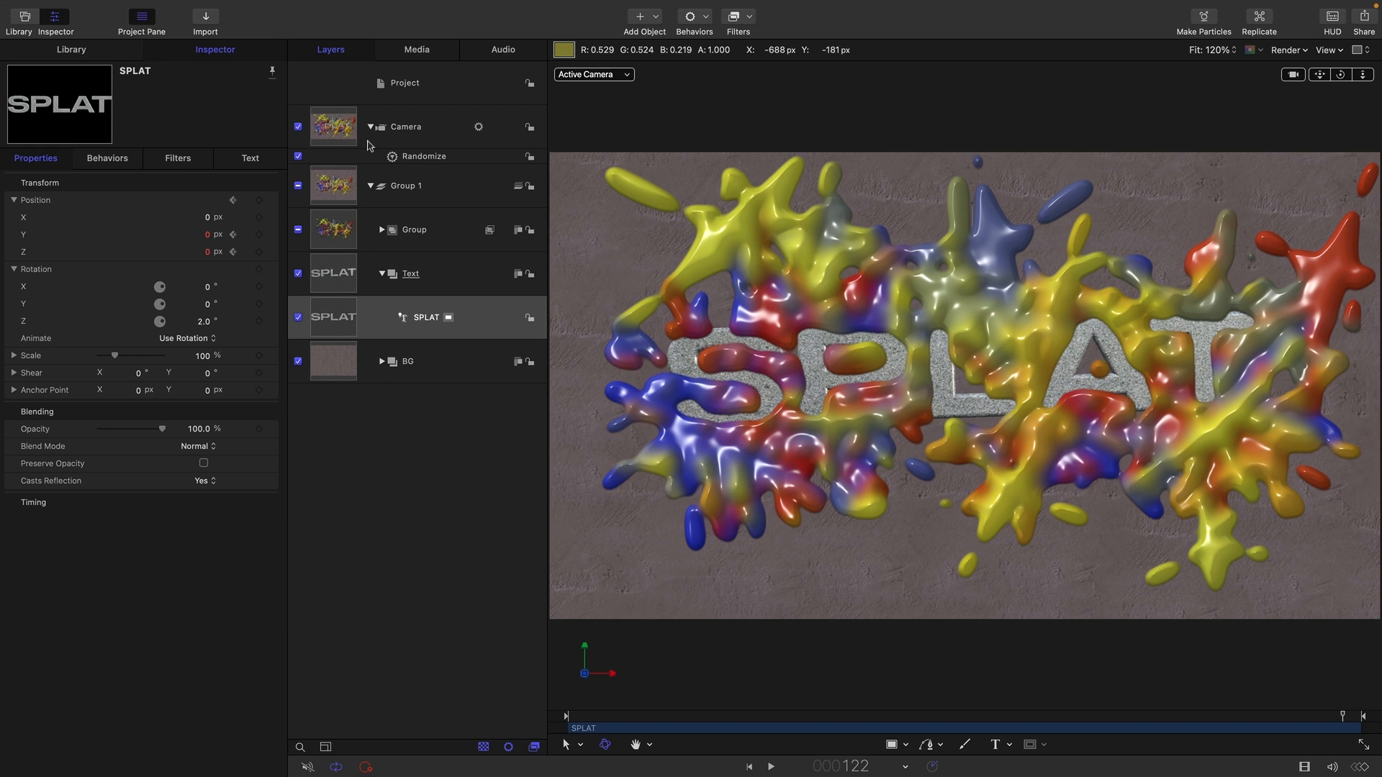
click(382, 230)
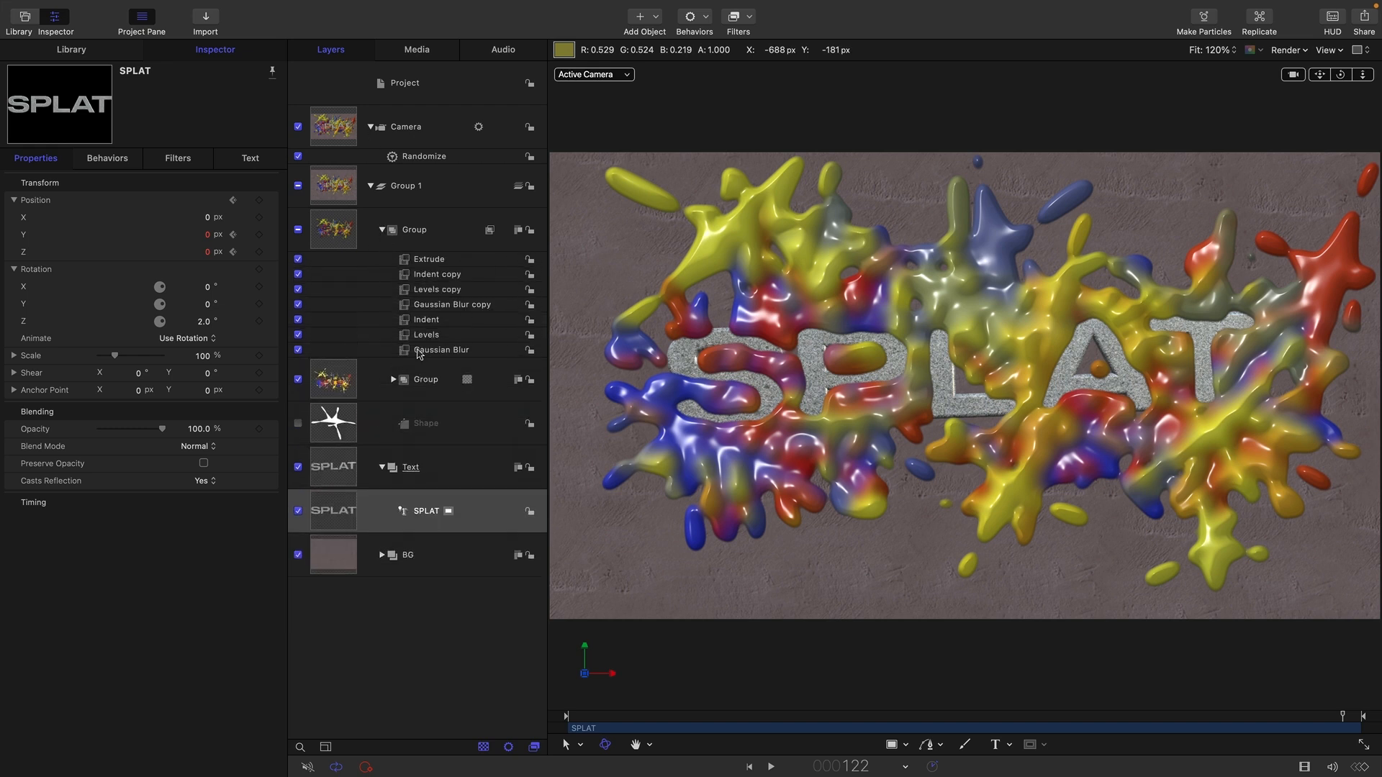
click(421, 351)
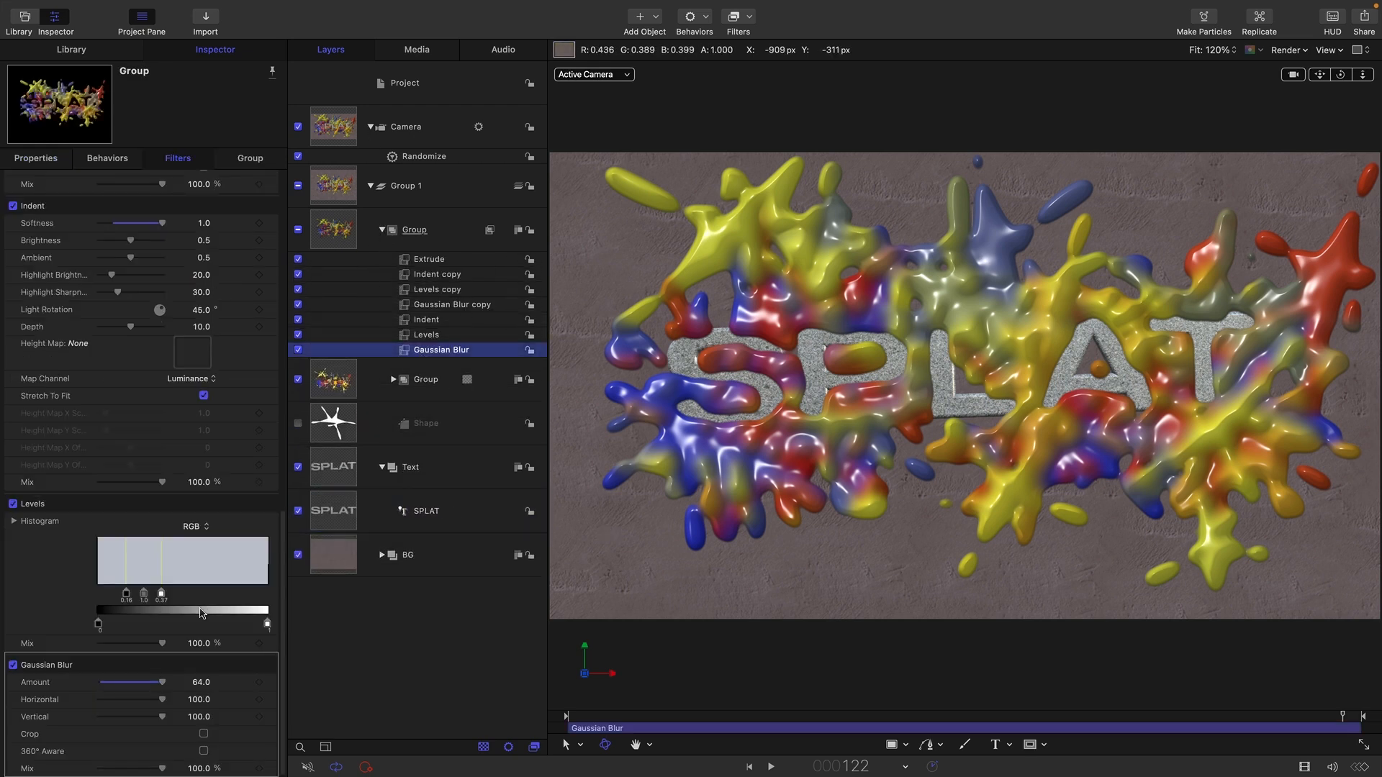
drag(162, 768, 77, 776)
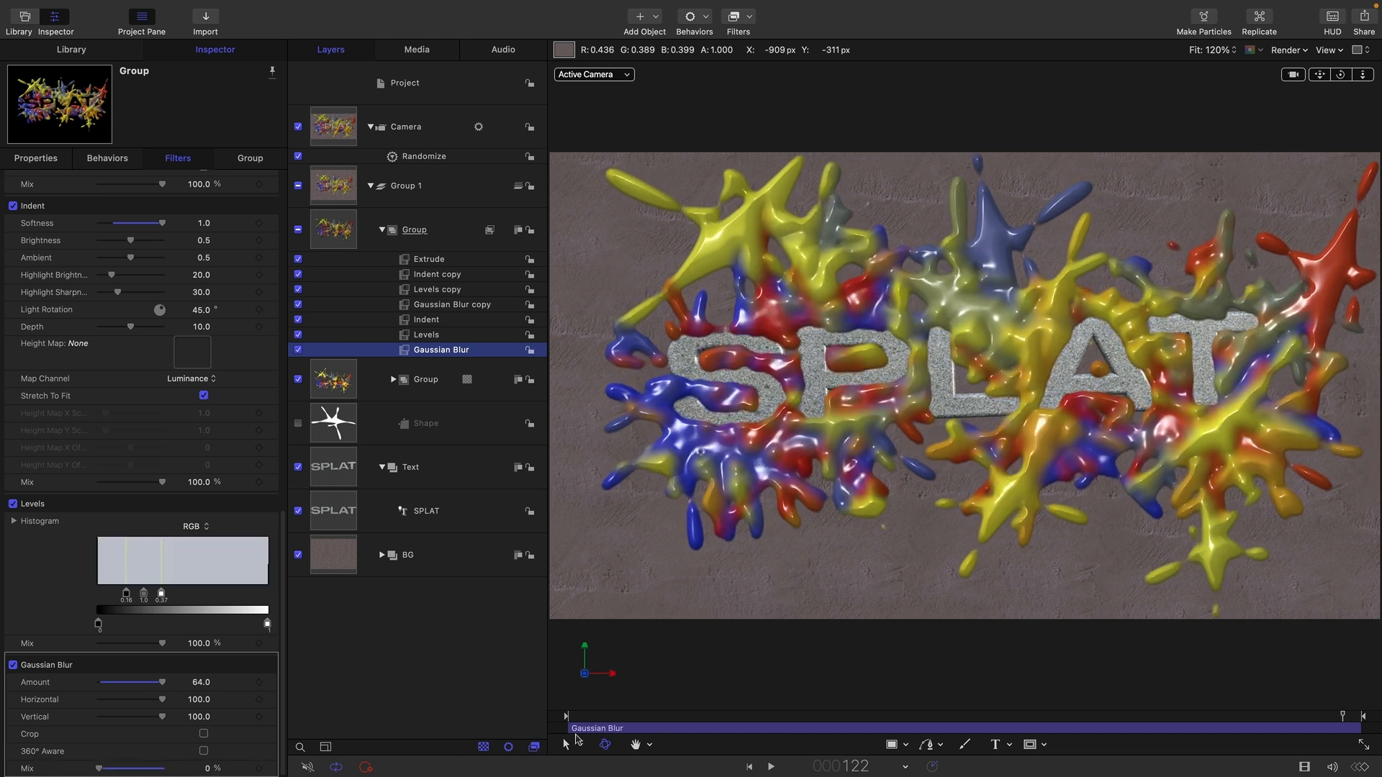
- Keyframe the outer group's first Gaussian Blur Mix at 0% on frame 20 and 100% on frame 124, and play back the animation
drag(845, 772, 197, 775)
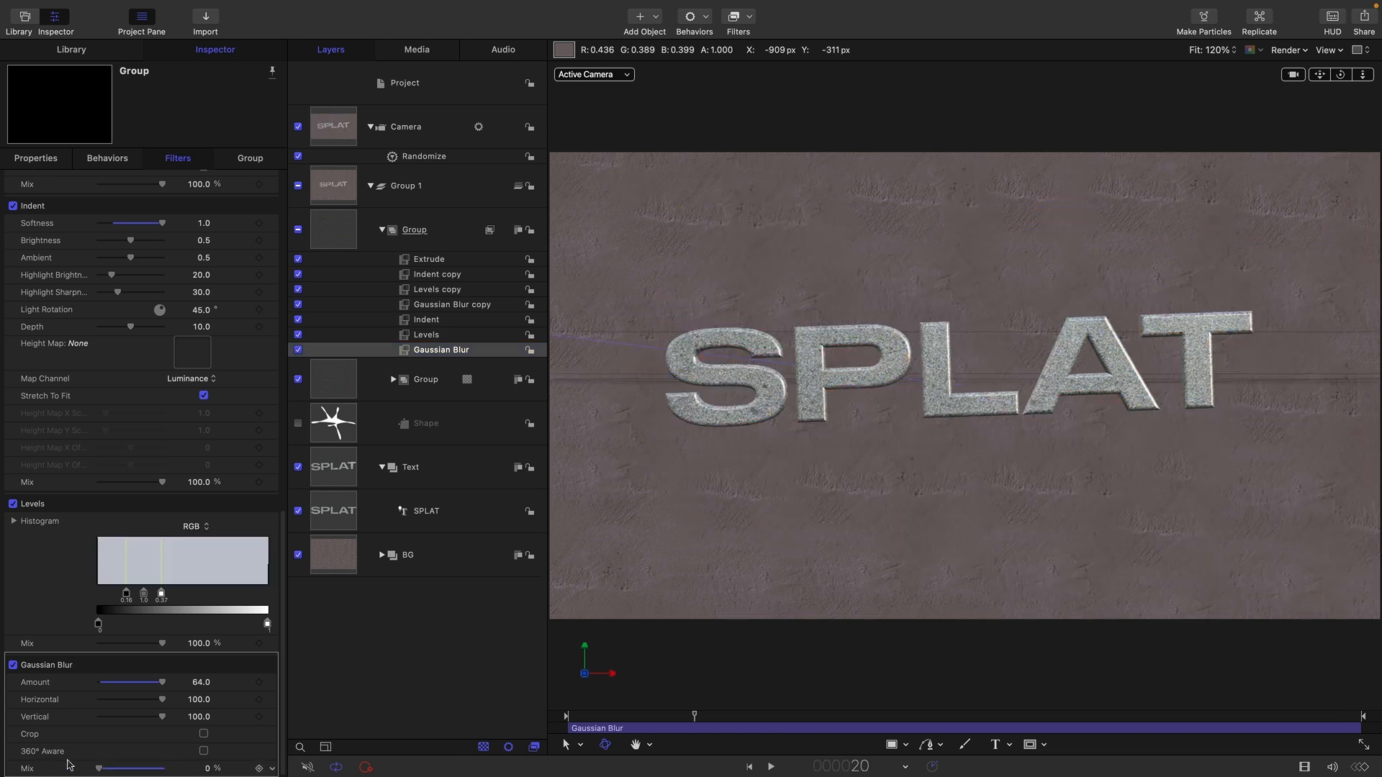
click(259, 768)
click(1354, 717)
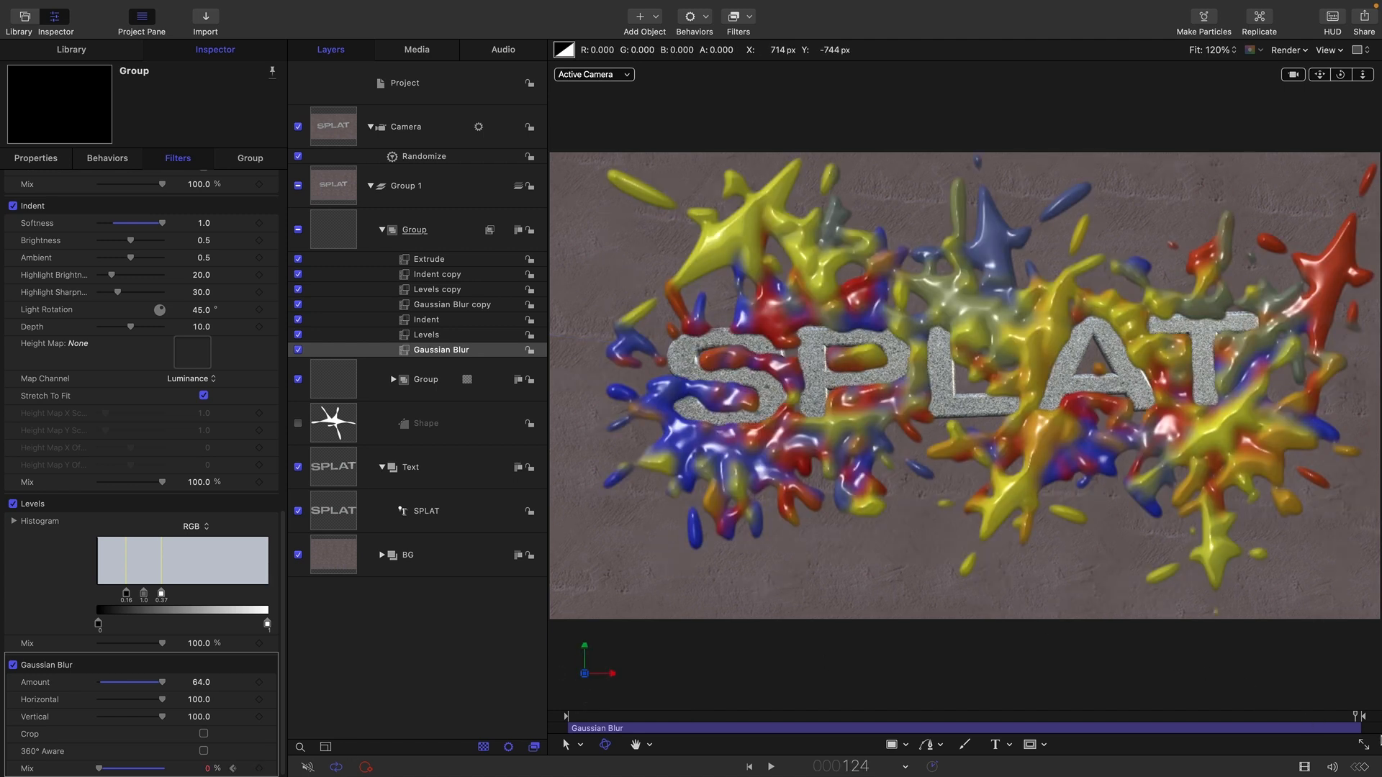
drag(98, 768, 327, 772)
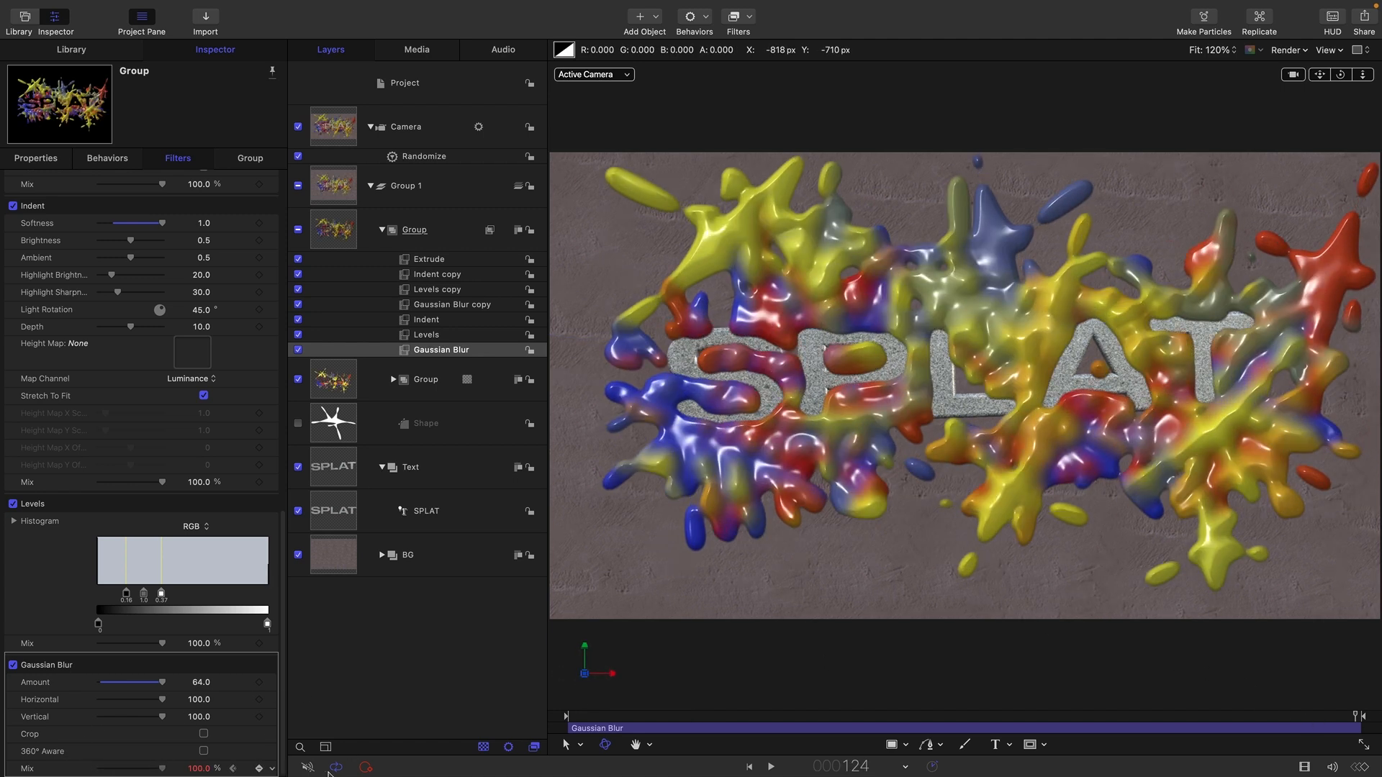
drag(637, 717, 599, 717)
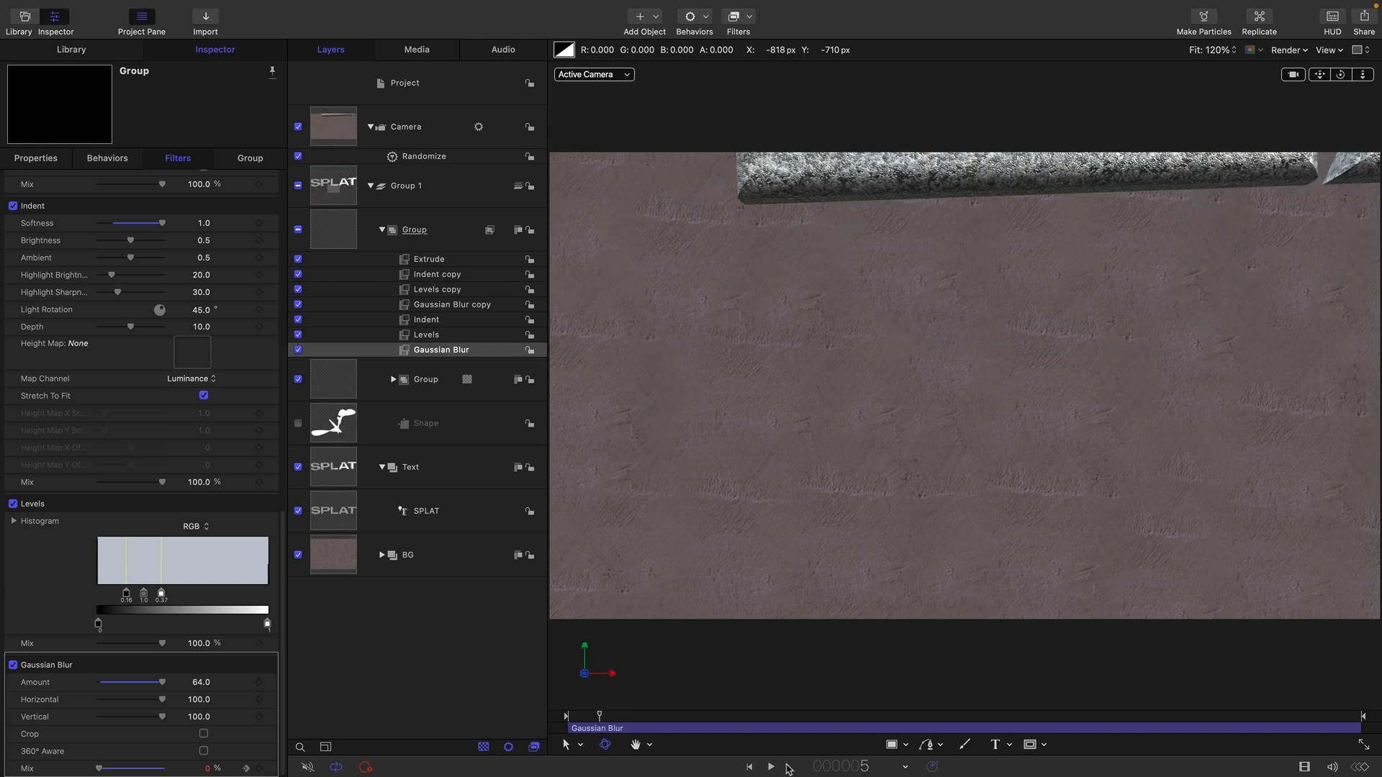
click(771, 768)
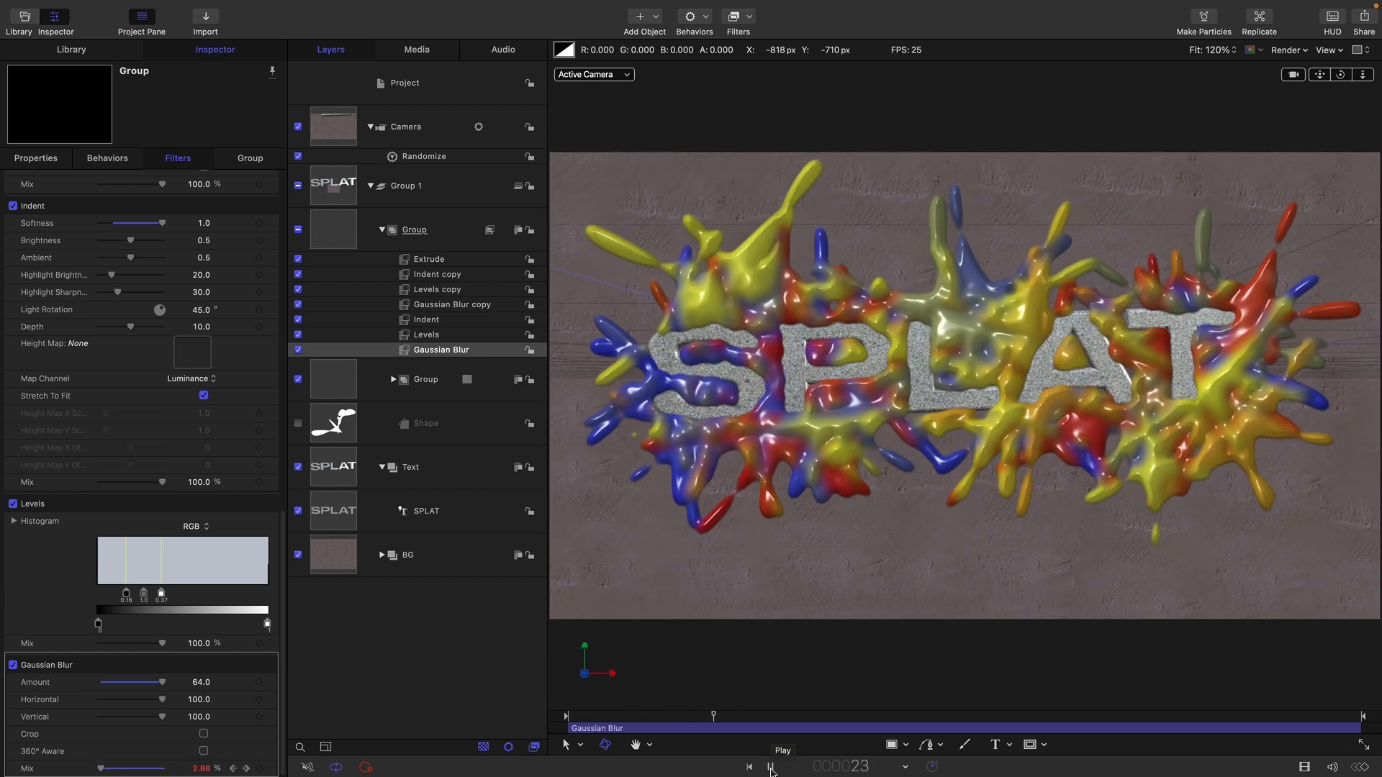
click(770, 767)
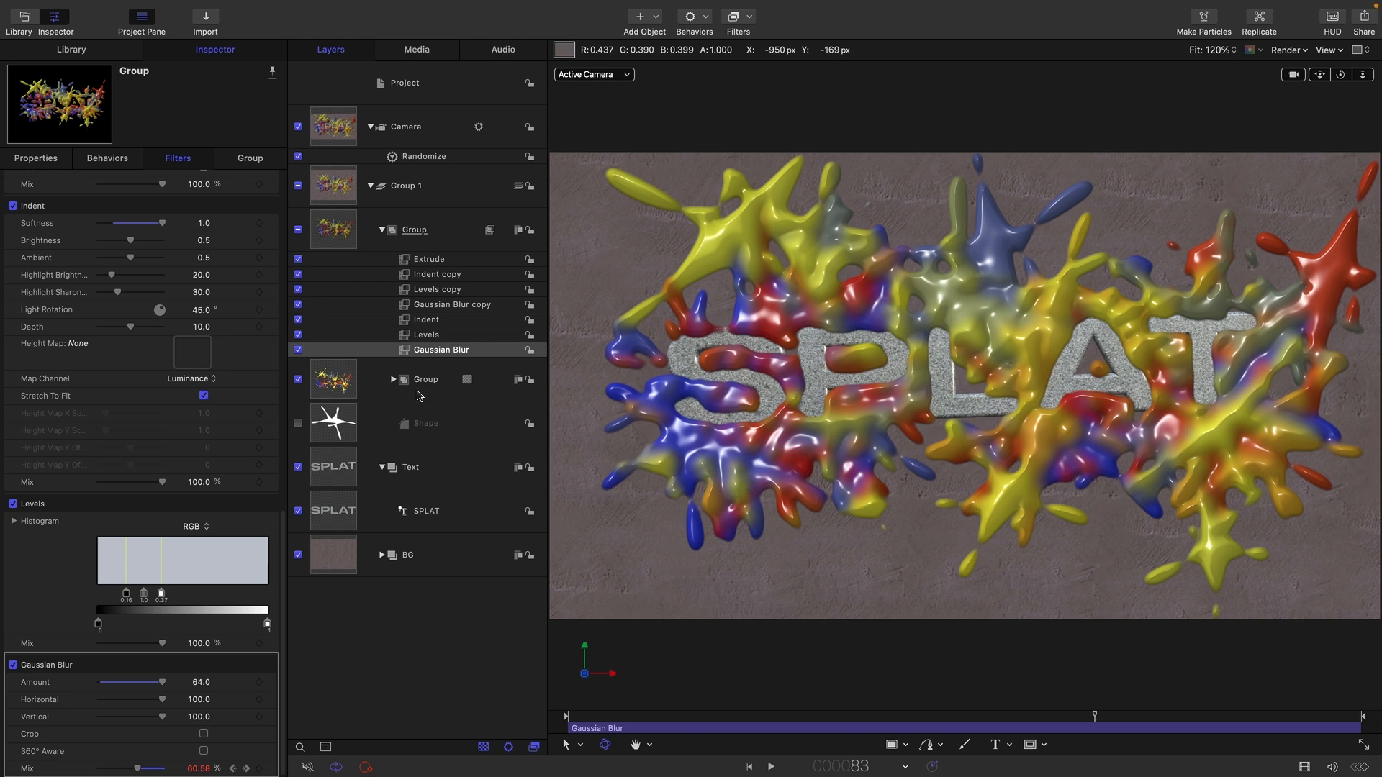
- Compare the paint mask with and without the Crystallize filter on the inner group's image mask
click(393, 379)
click(405, 424)
click(430, 453)
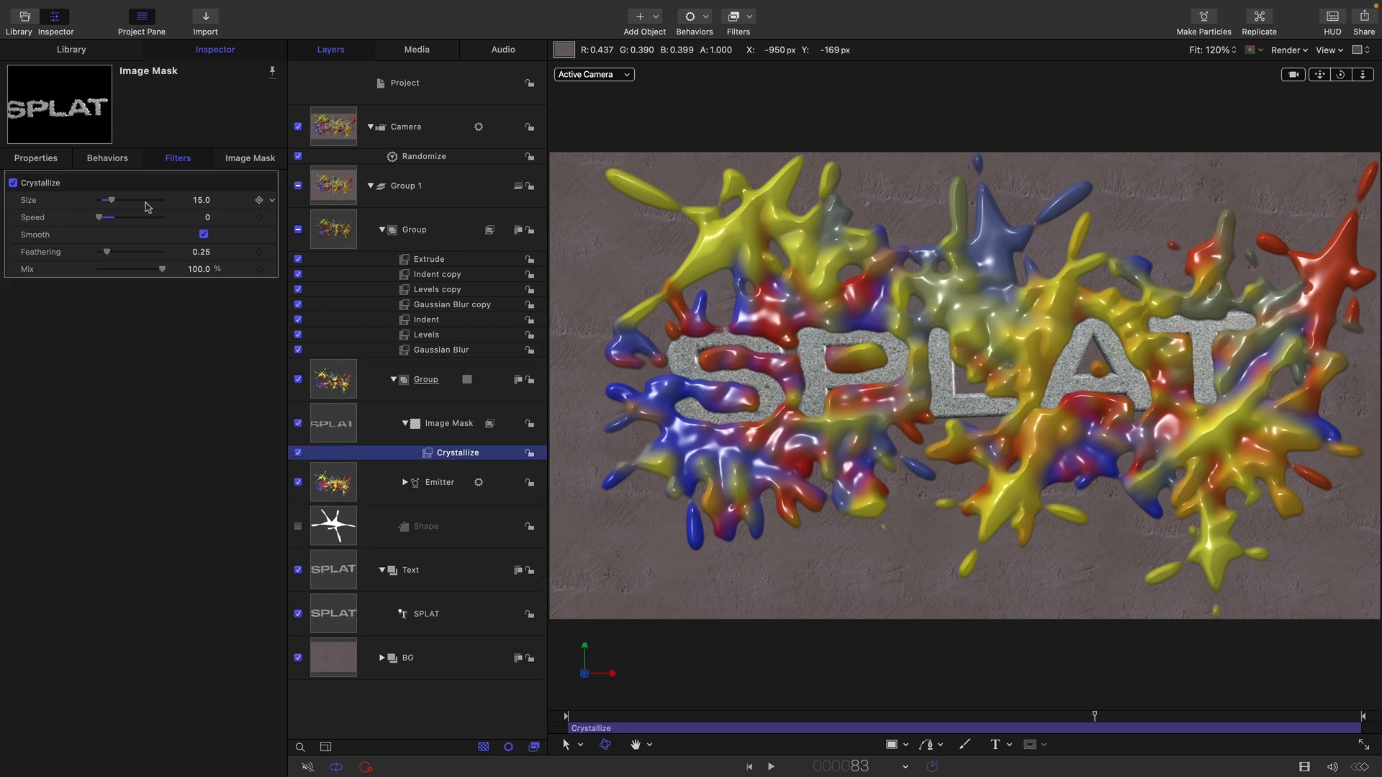
click(13, 184)
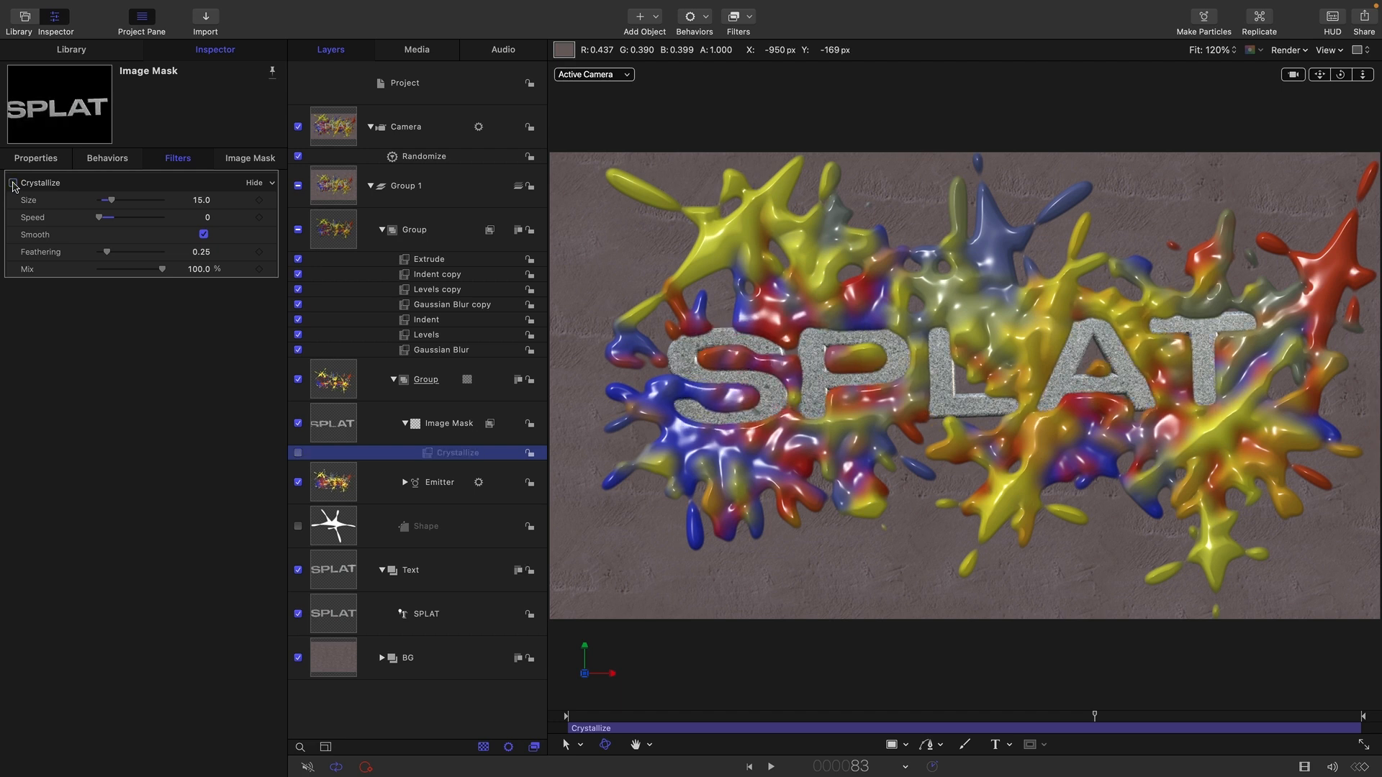
click(13, 184)
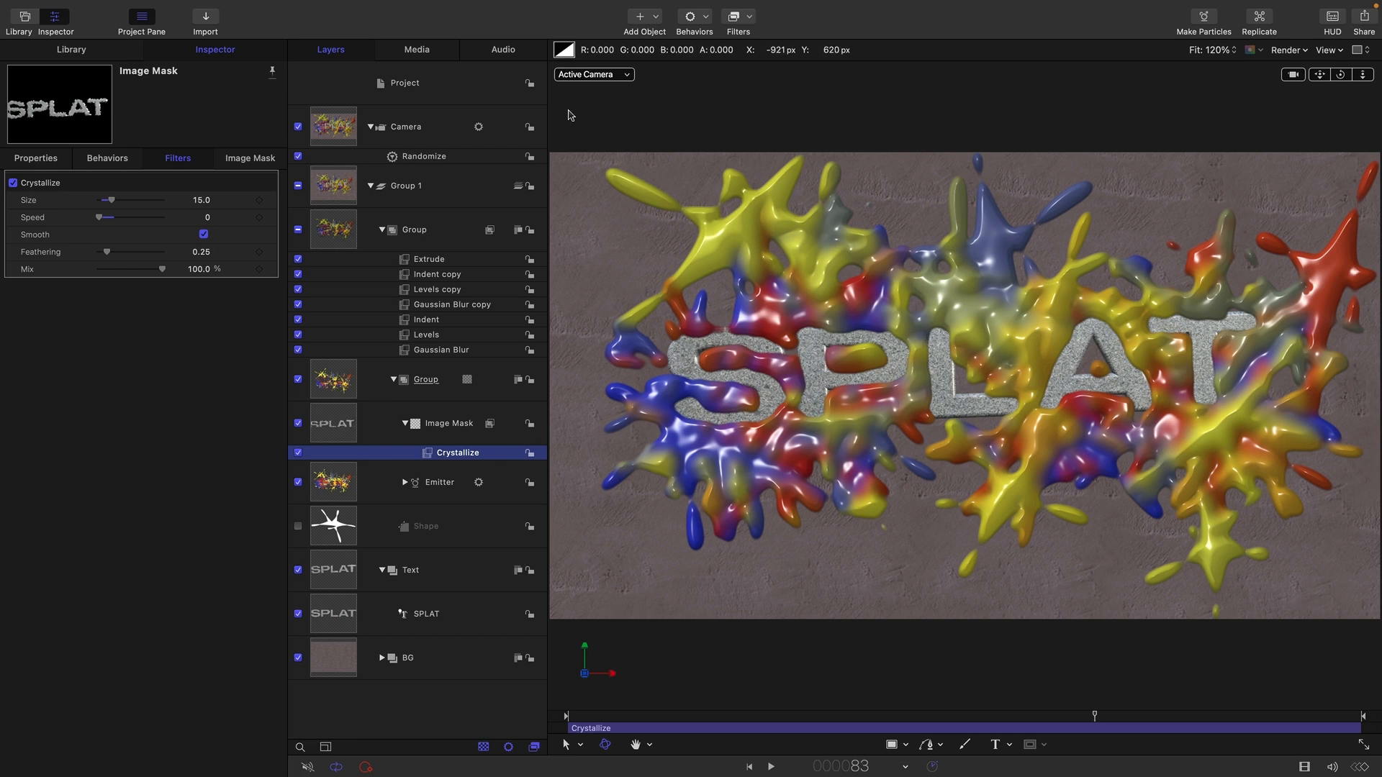
- Add a MinMax filter to the image mask with Mode Maximum and Radius 2
click(332, 423)
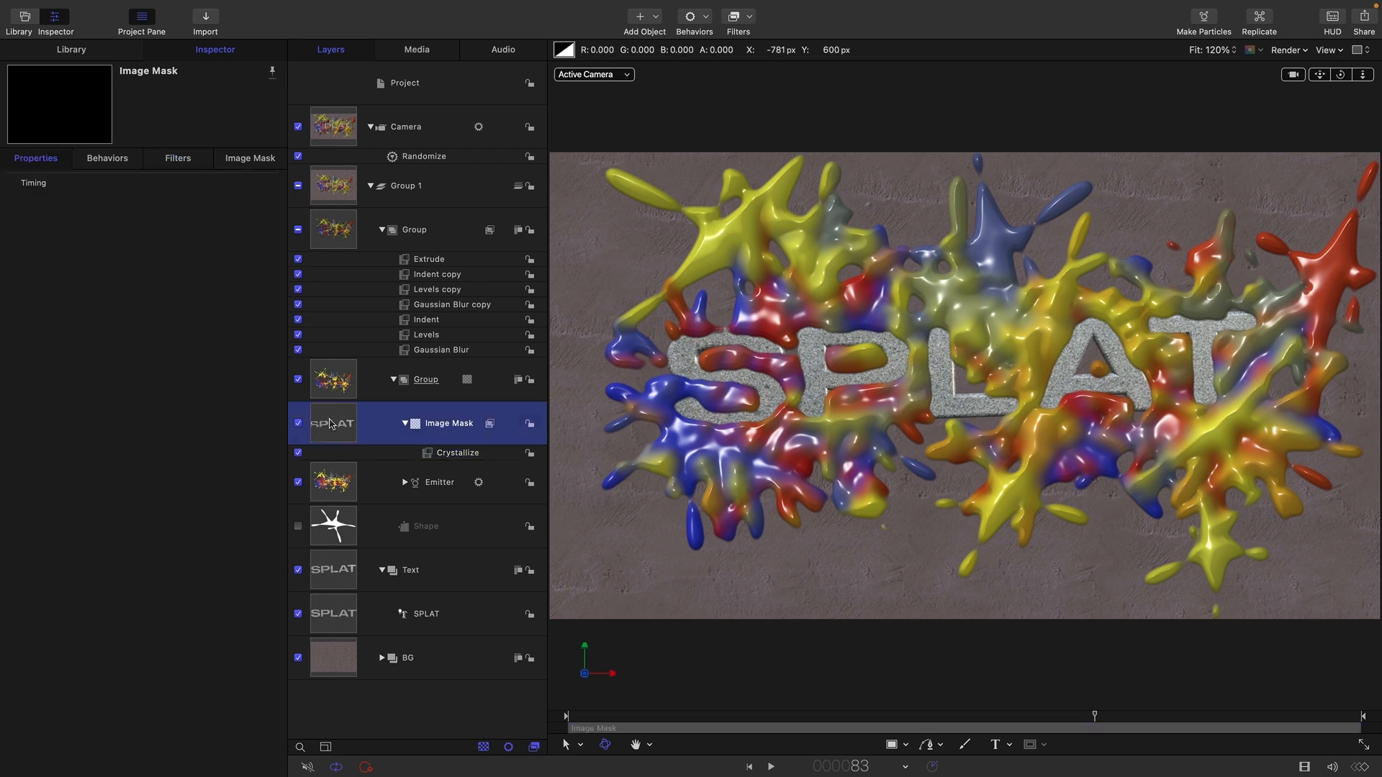
click(751, 20)
mouse_move(768, 362)
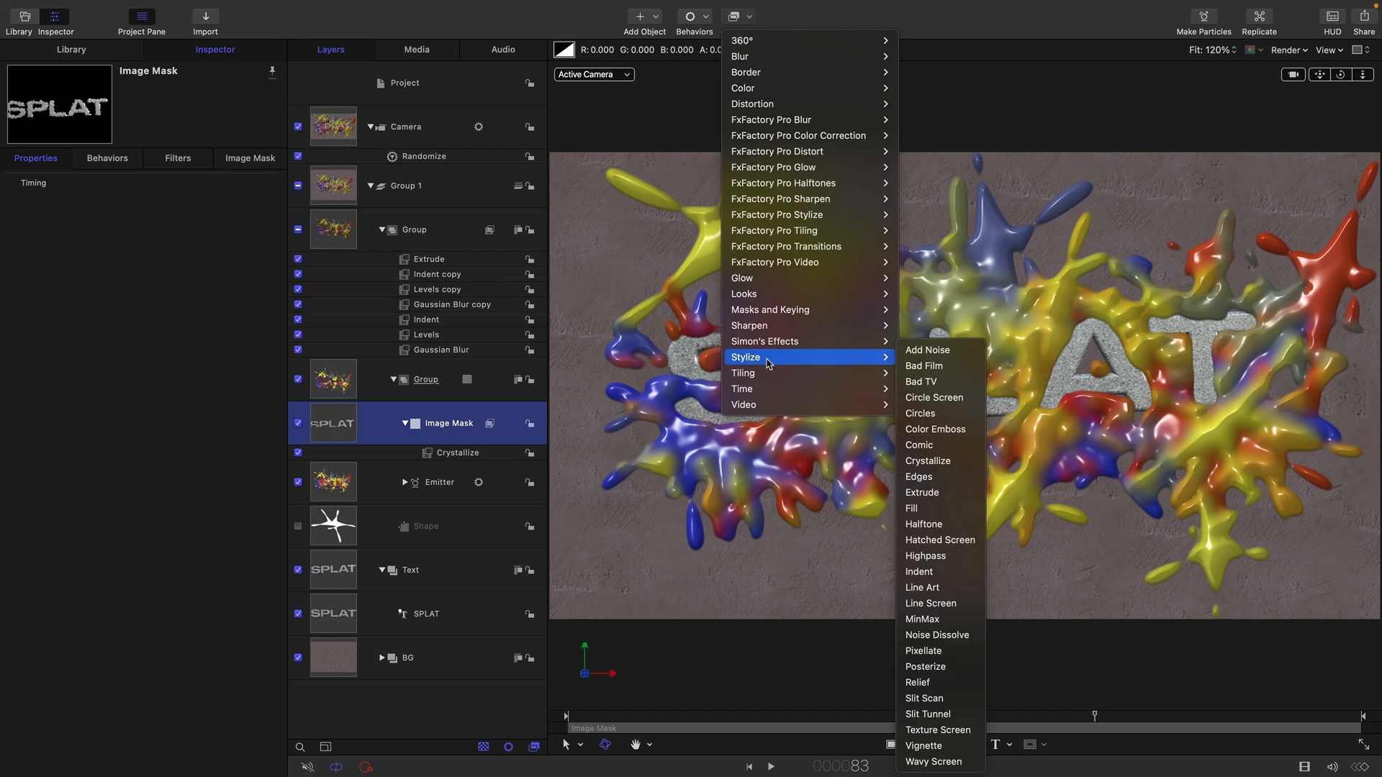
click(922, 619)
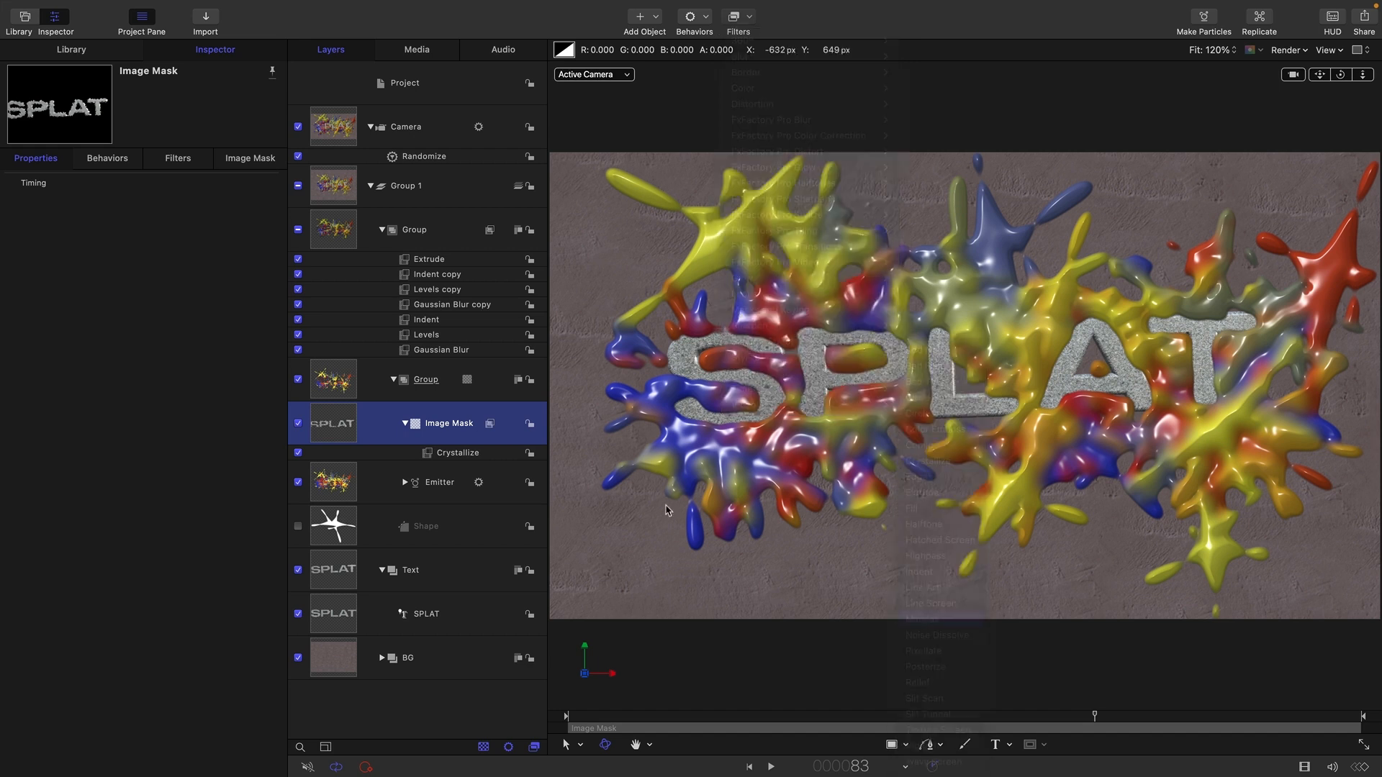
click(198, 201)
click(194, 218)
drag(98, 221, 102, 222)
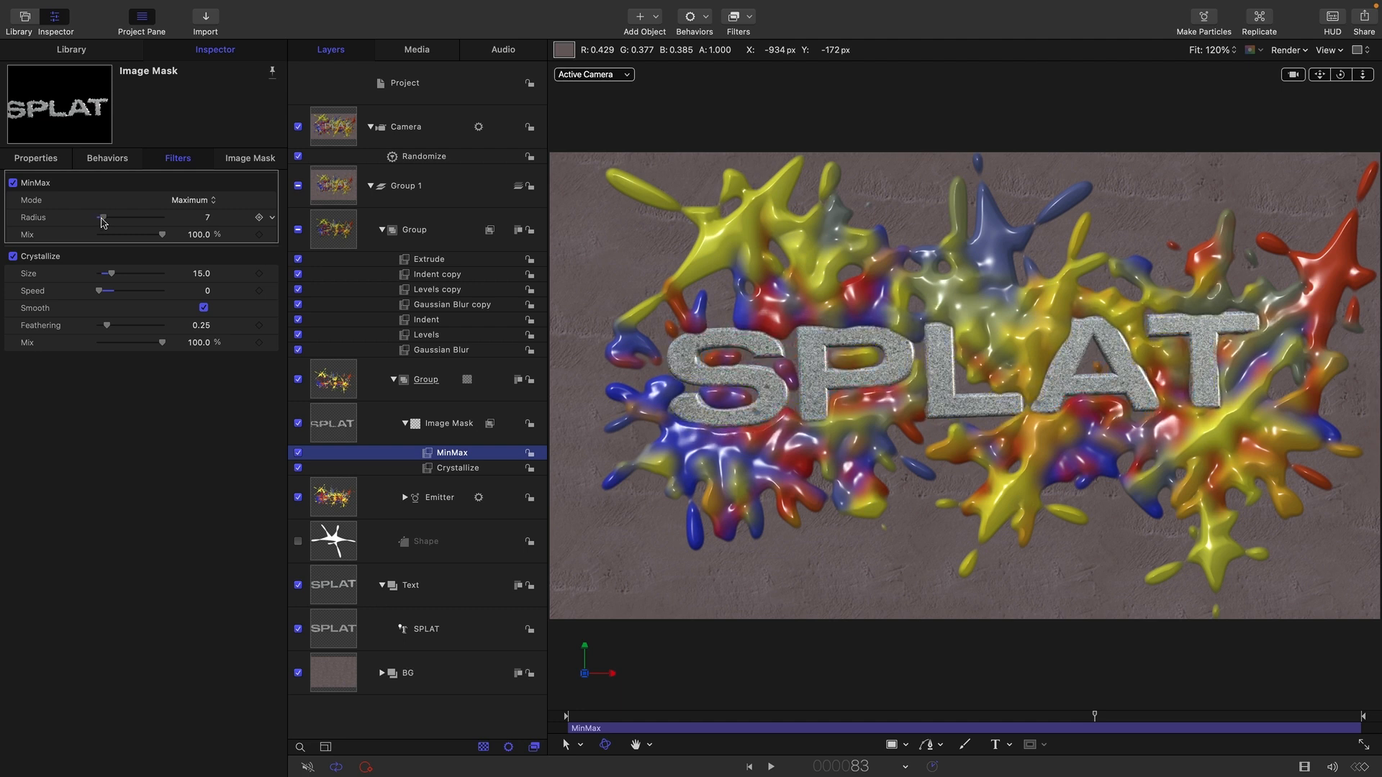
drag(101, 218, 89, 215)
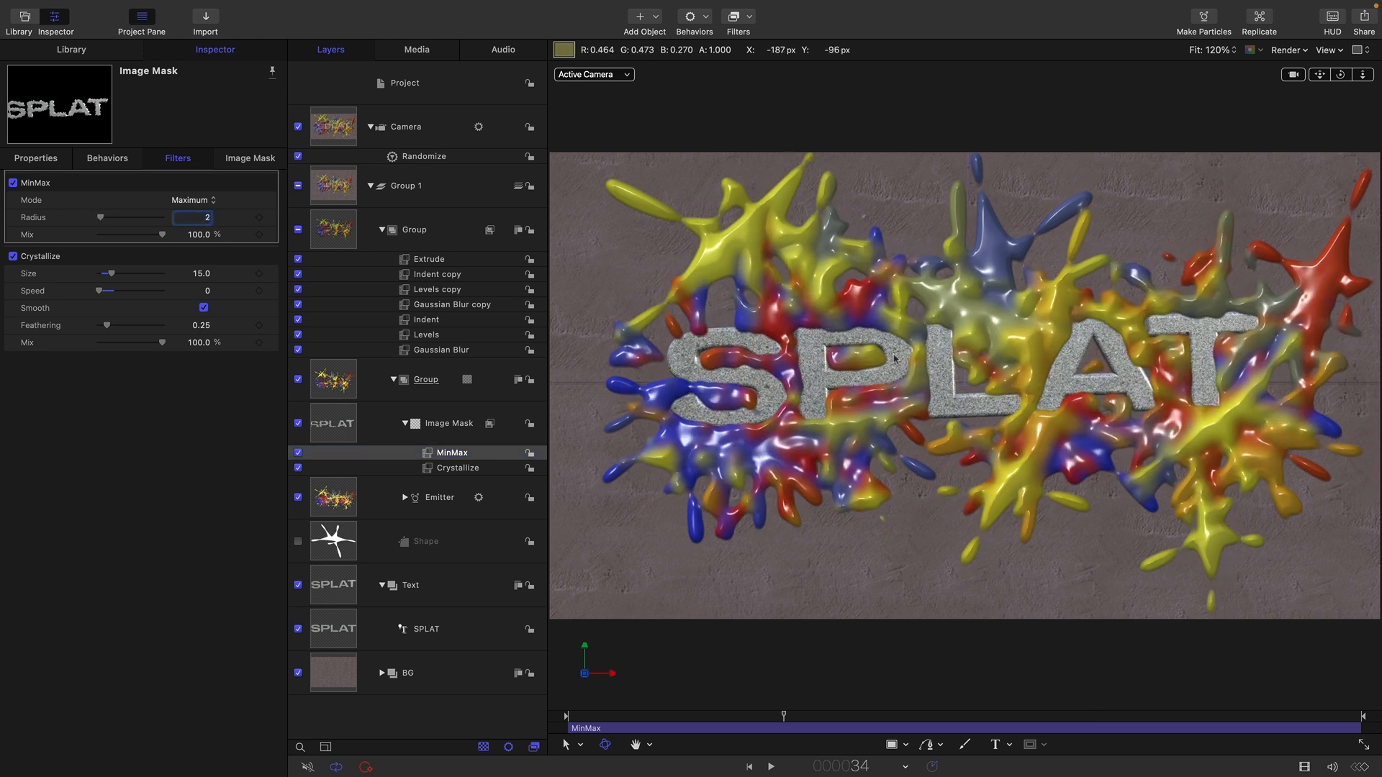
- At frame 21, add a MinMax filter to the paint emitter with Mode Minimum and Radius 11
drag(782, 719, 716, 730)
drag(701, 730, 700, 733)
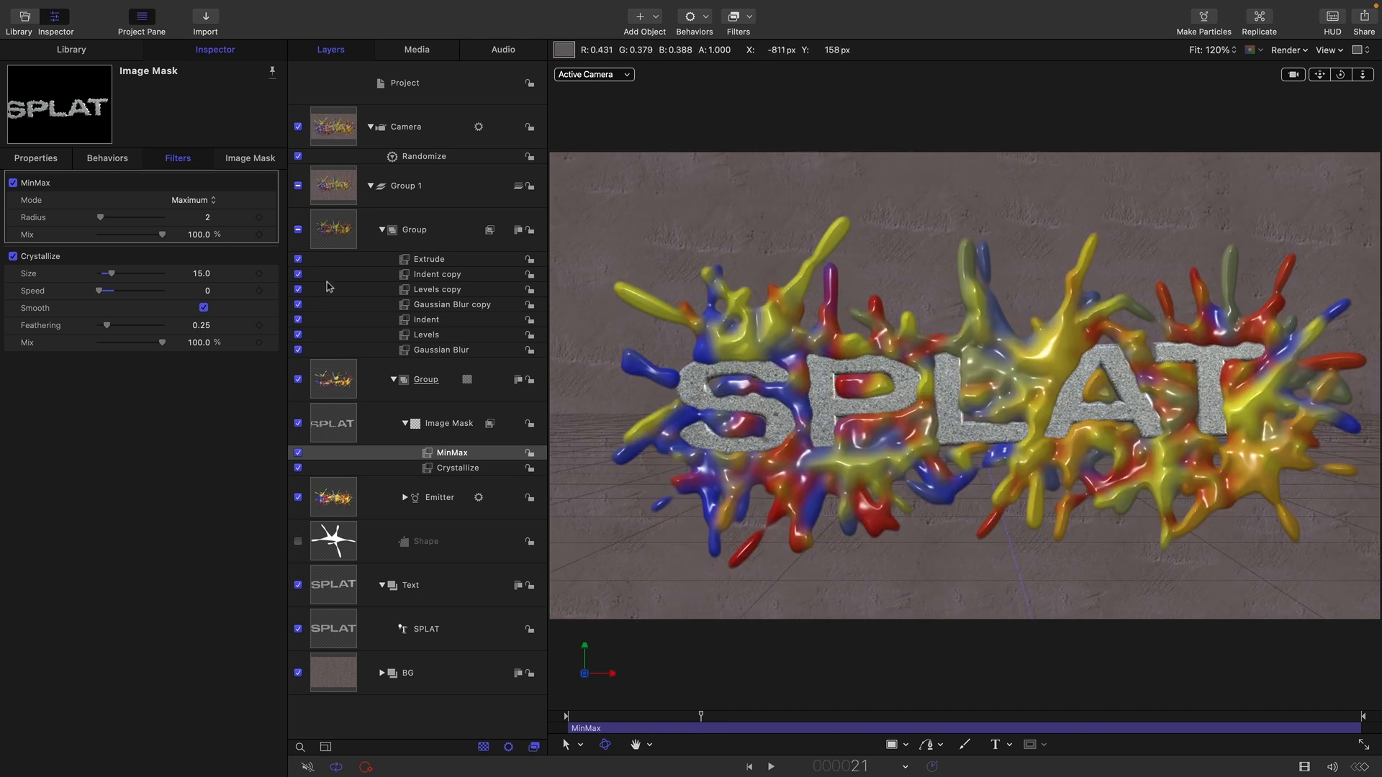
click(335, 503)
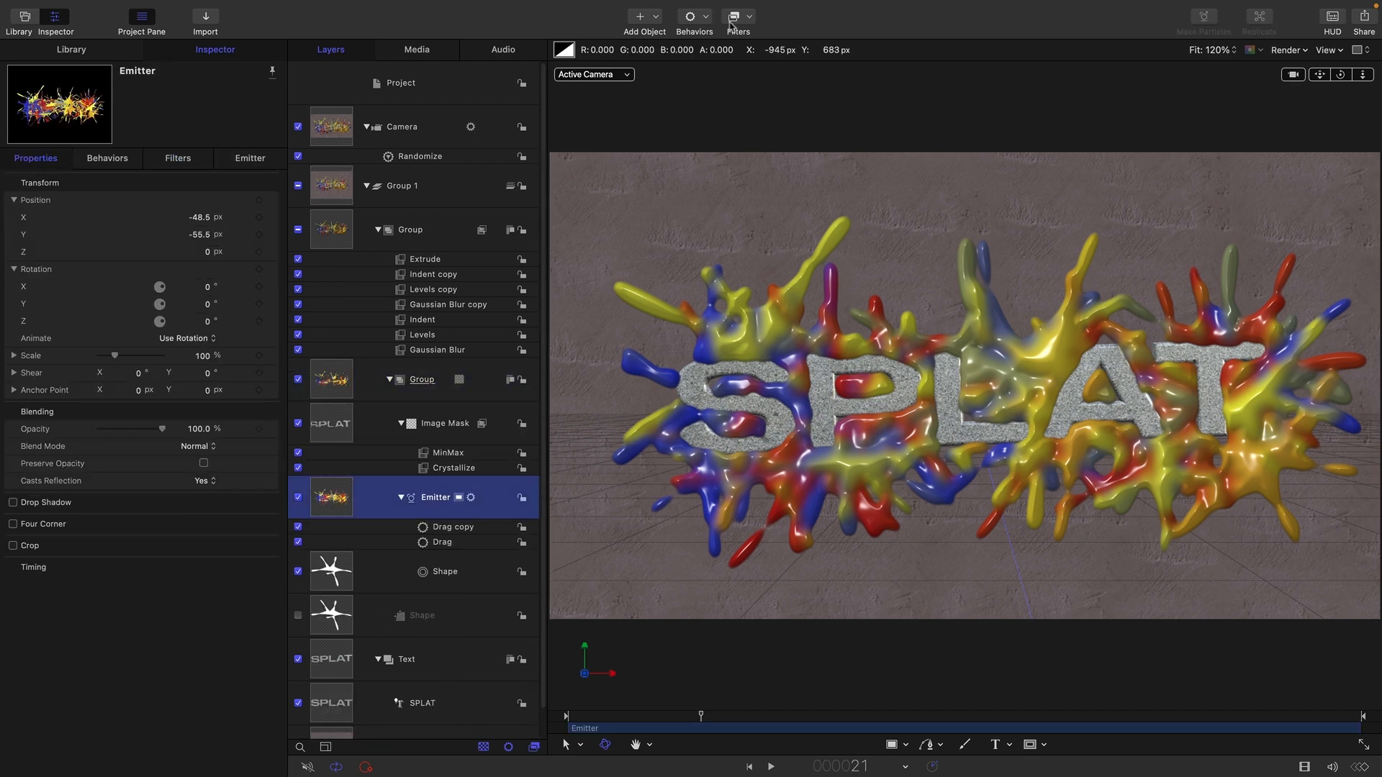
click(750, 17)
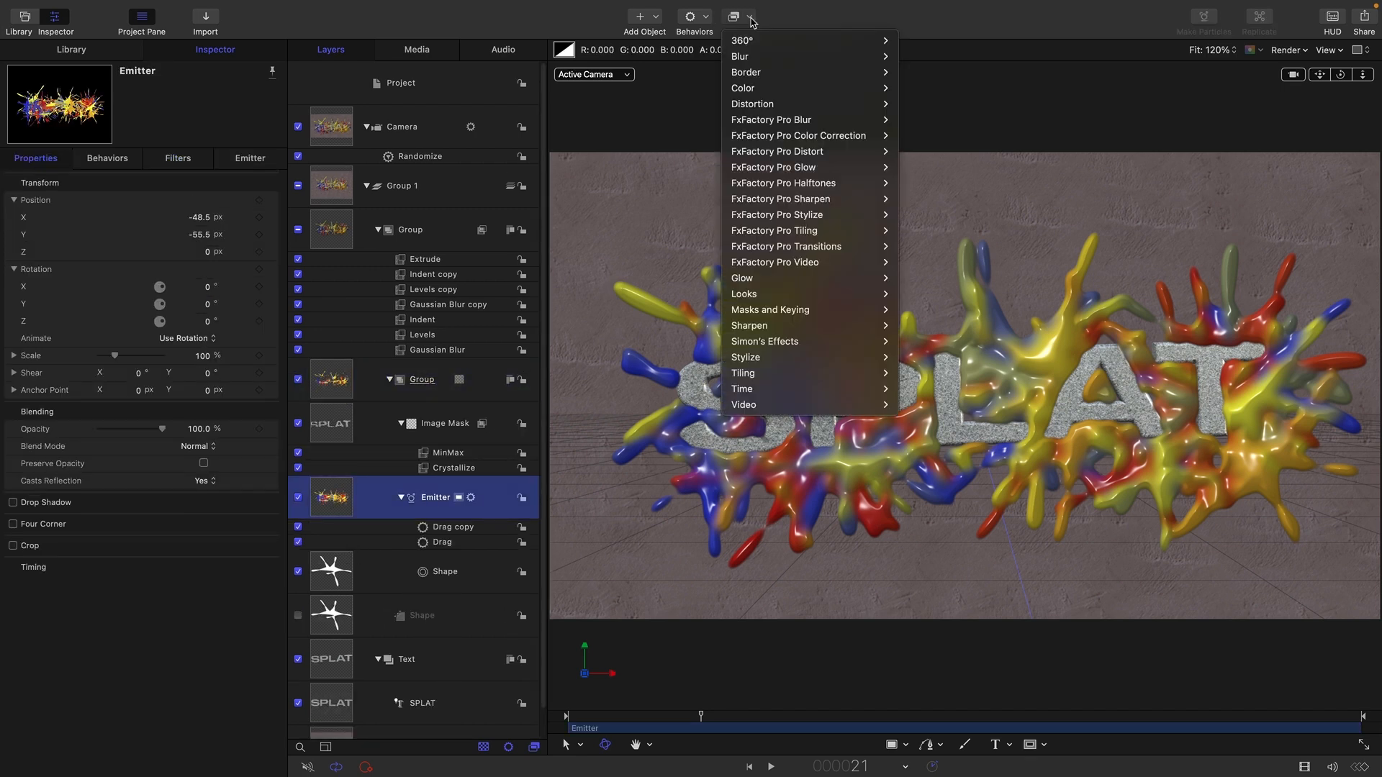
mouse_move(787, 359)
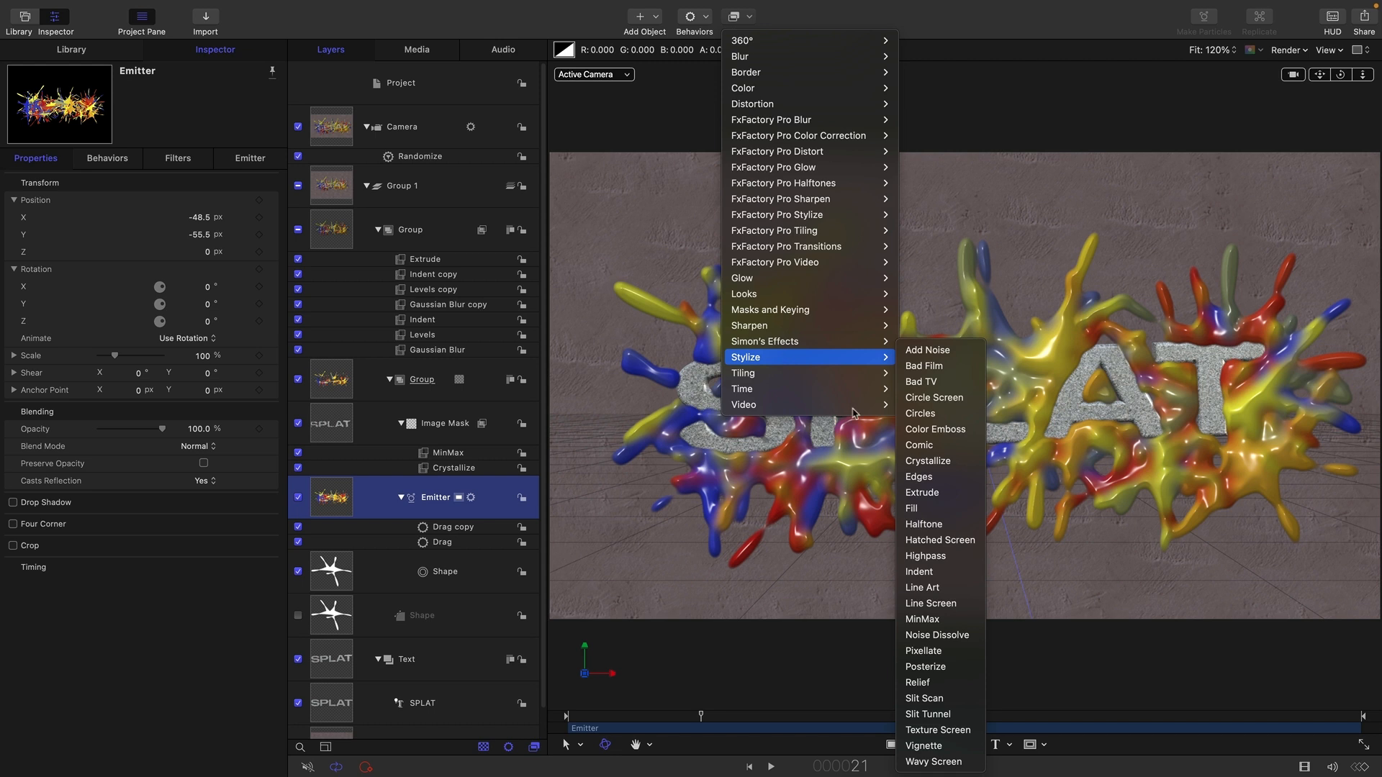
click(922, 621)
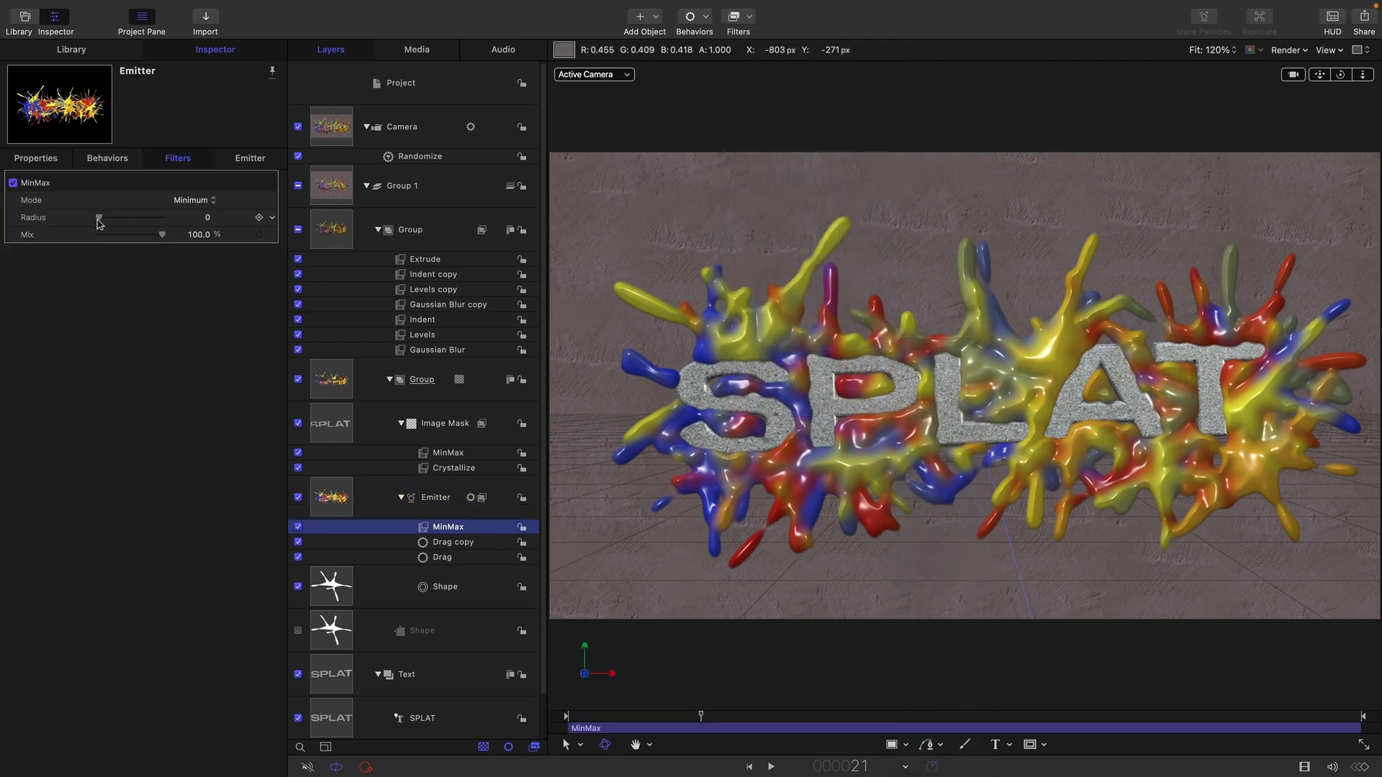
drag(99, 221, 106, 225)
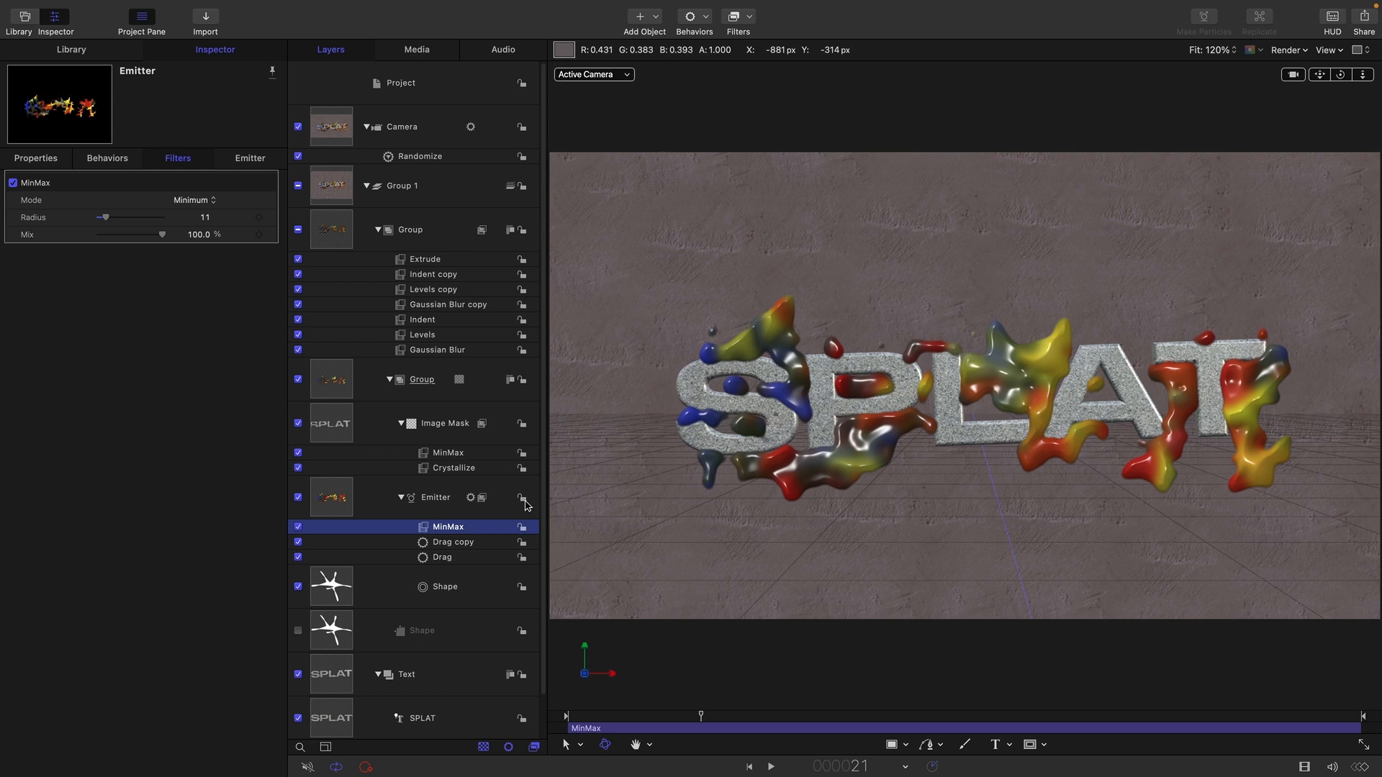
- Keyframe the emitter's MinMax Radius at 11 on frame 20 and 0 on frame 30
key(Left)
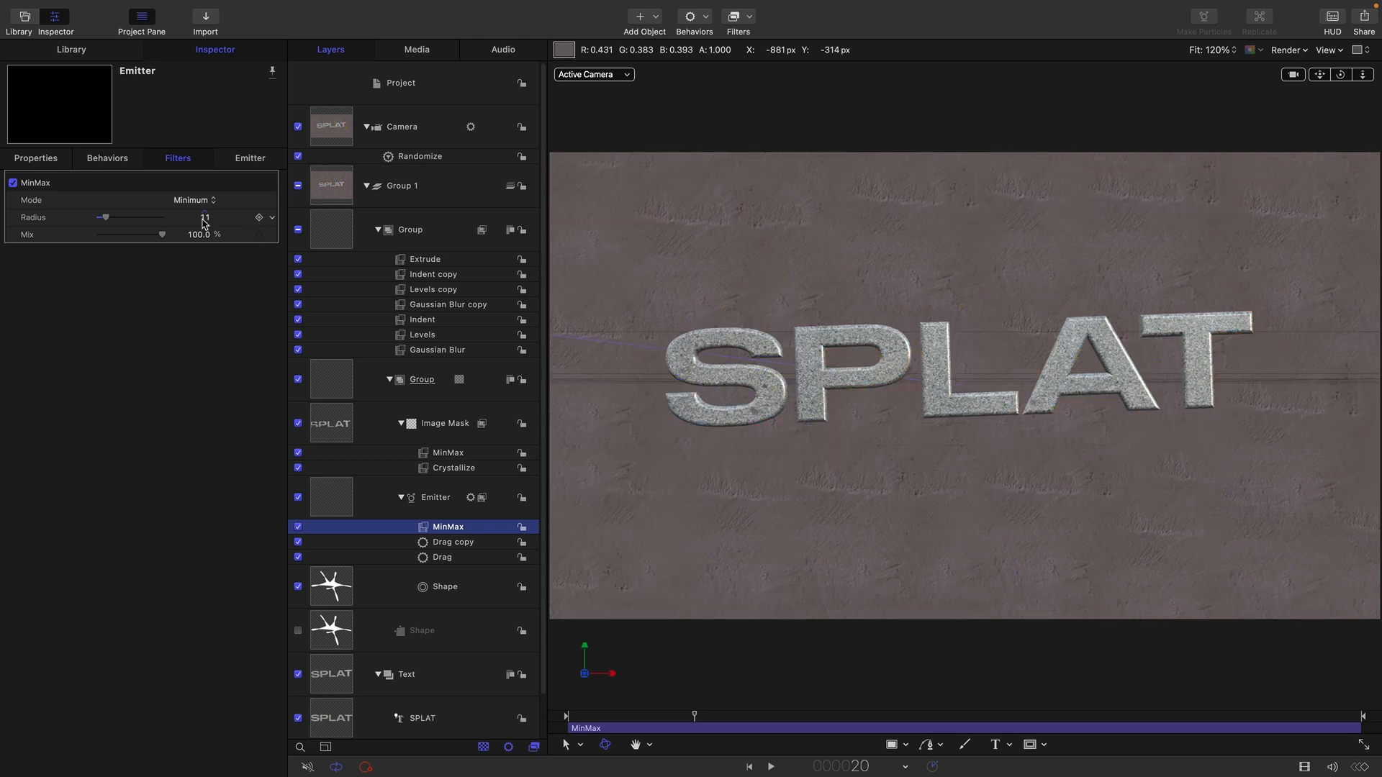
click(259, 217)
key(Right)
key(Right)
key(Right)
key(Right)
key(Right)
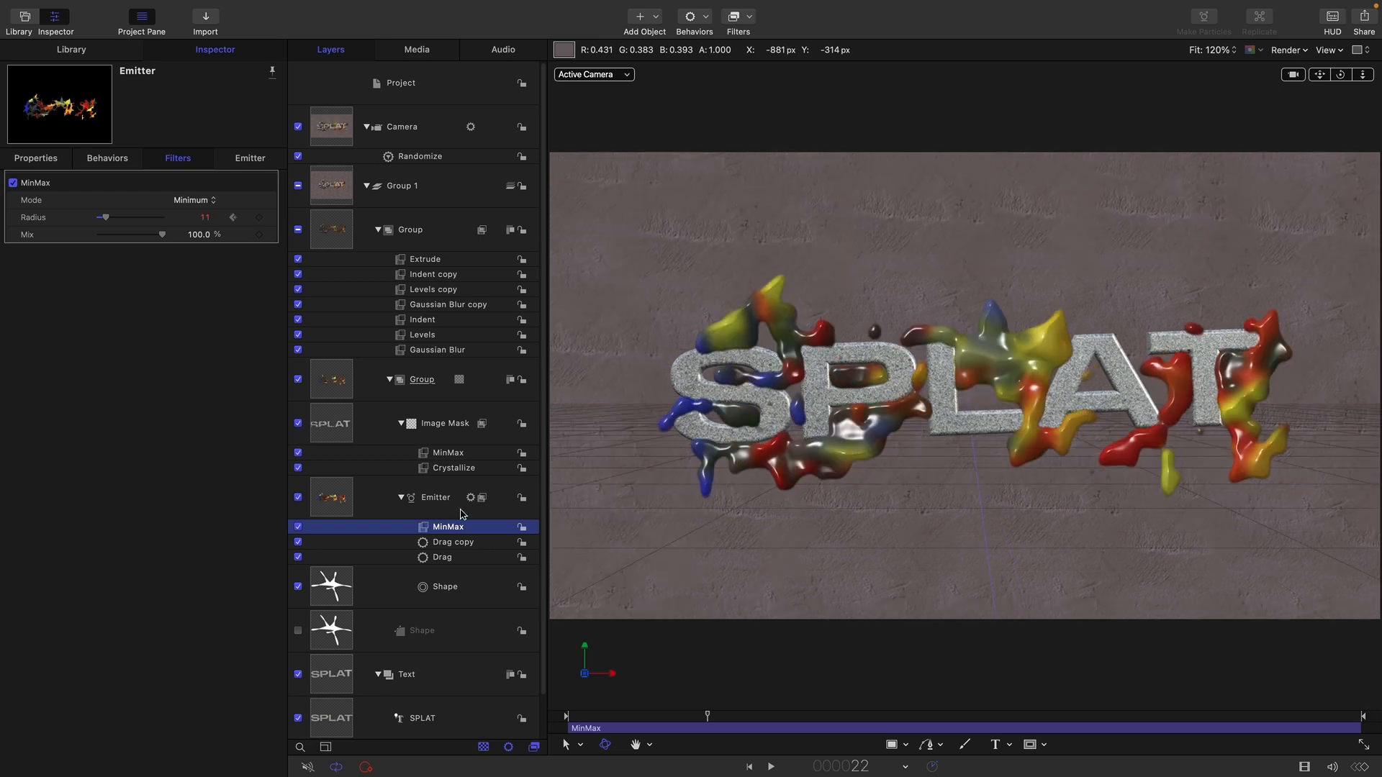
key(Right)
key(Right)
key(Right)
key(Right)
key(Right)
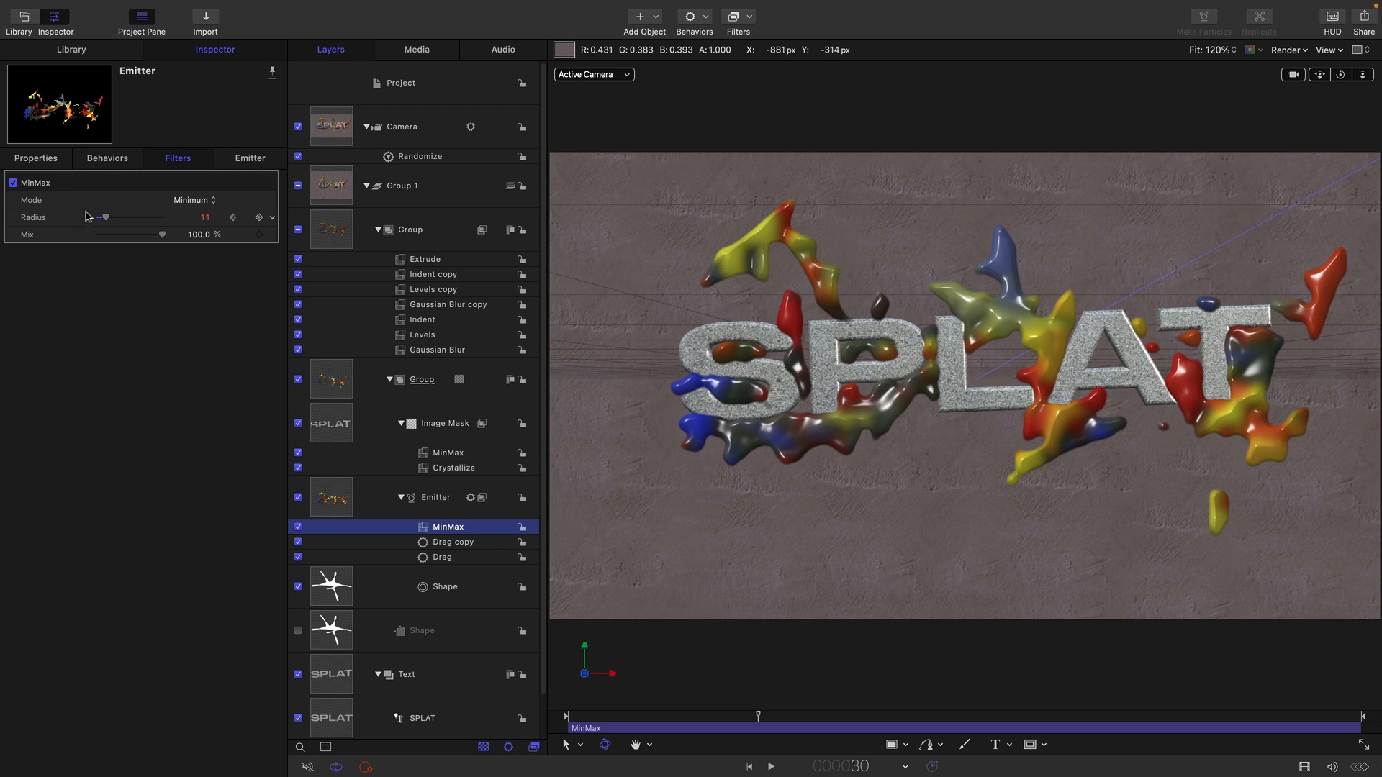
drag(105, 218, 95, 221)
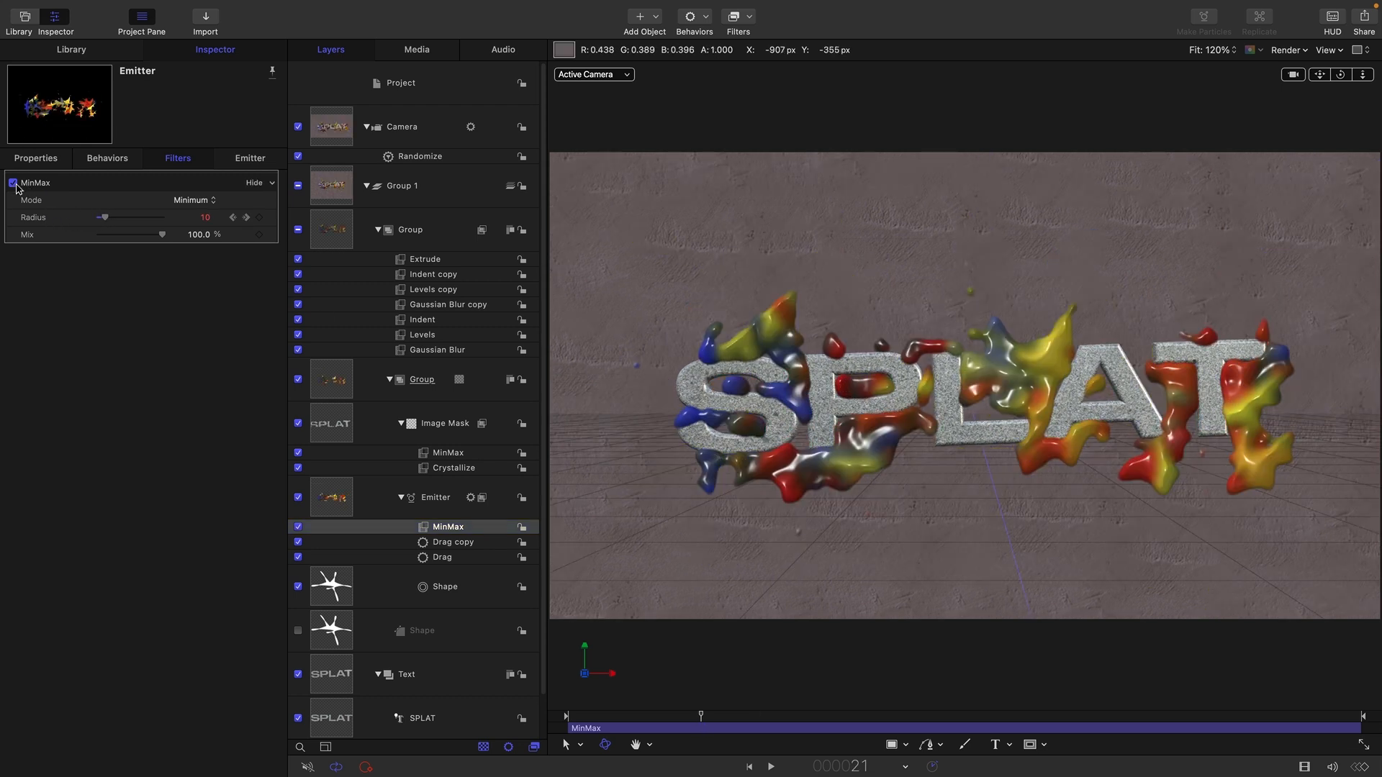
- Compare the splats with and without the emitter's MinMax filter, and play back the burst from the start
click(15, 184)
click(13, 183)
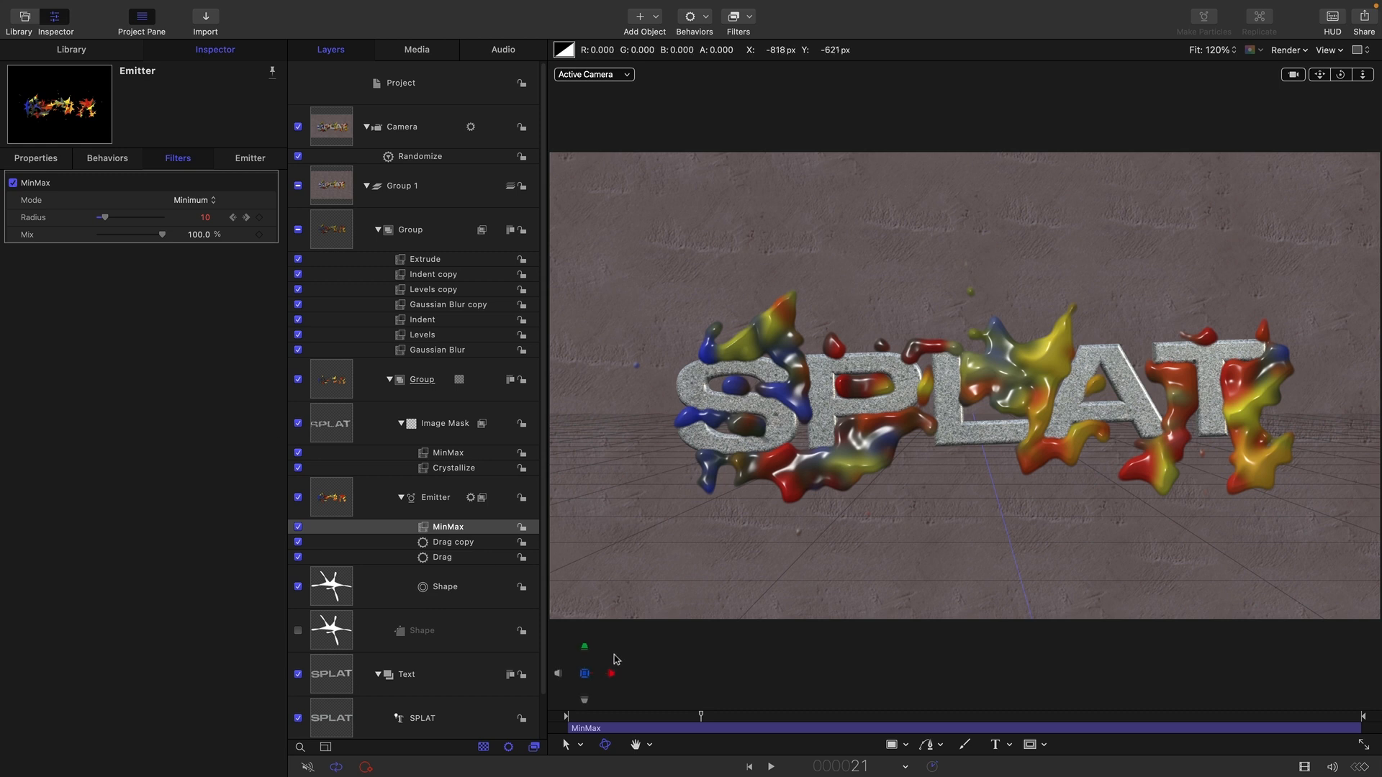
drag(701, 716, 870, 718)
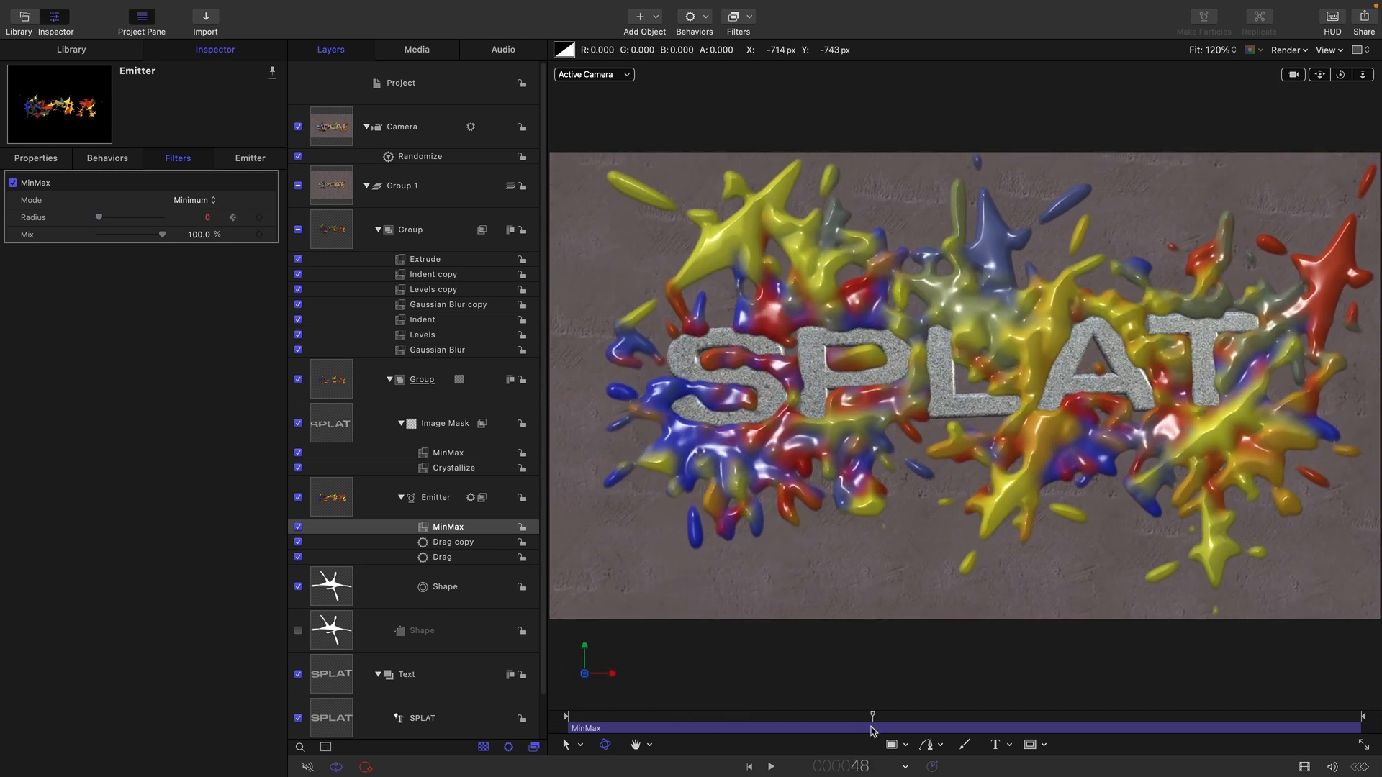
key(Home)
click(770, 767)
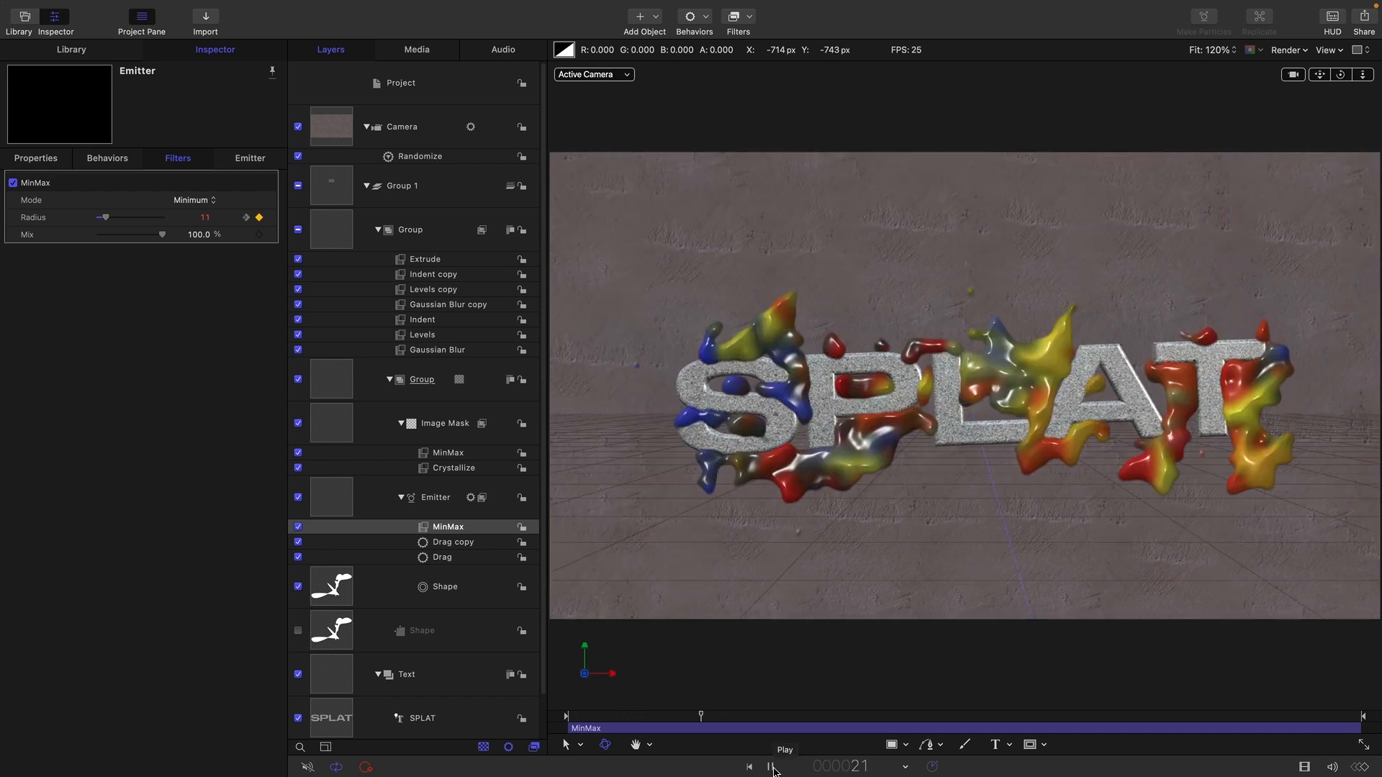
click(770, 767)
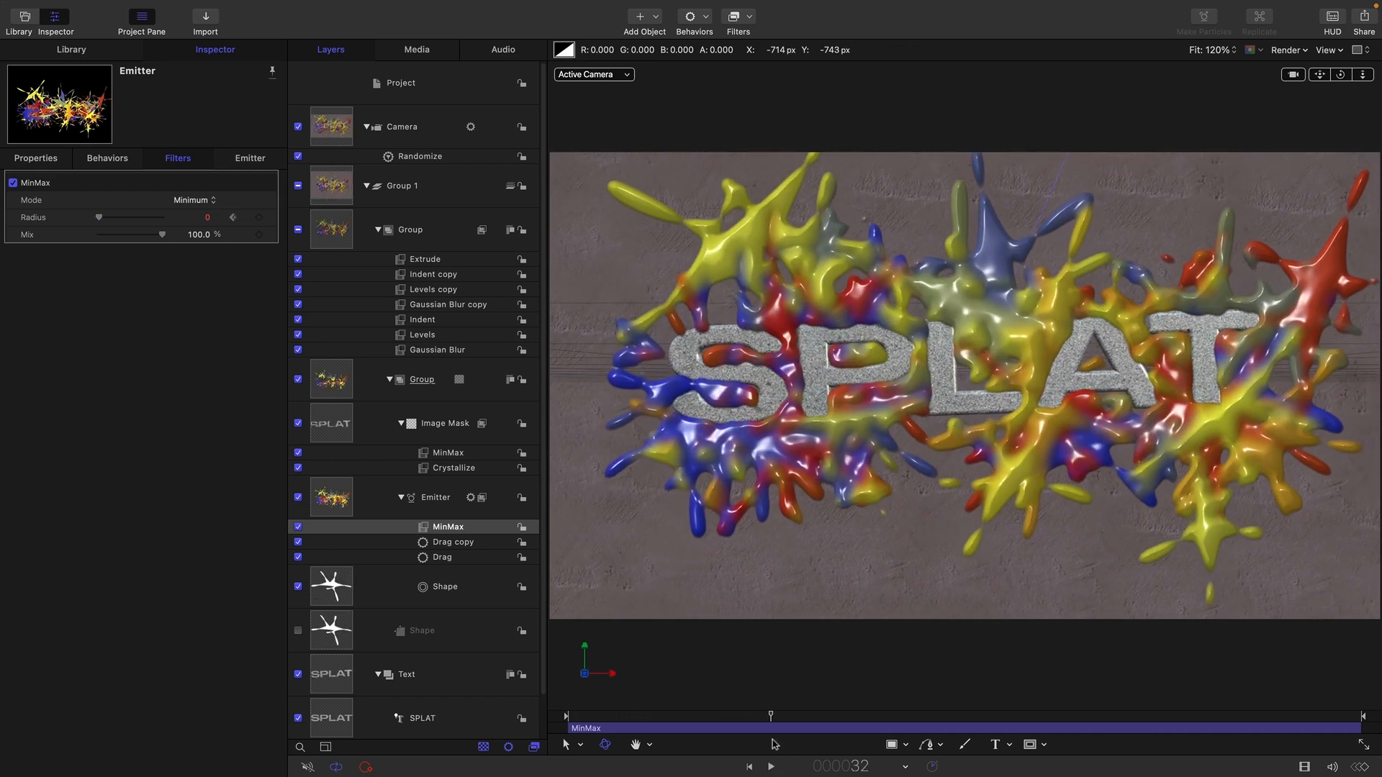
- Add a point light to the scene and set its position to Y 500 and Z 2100
click(653, 19)
click(741, 80)
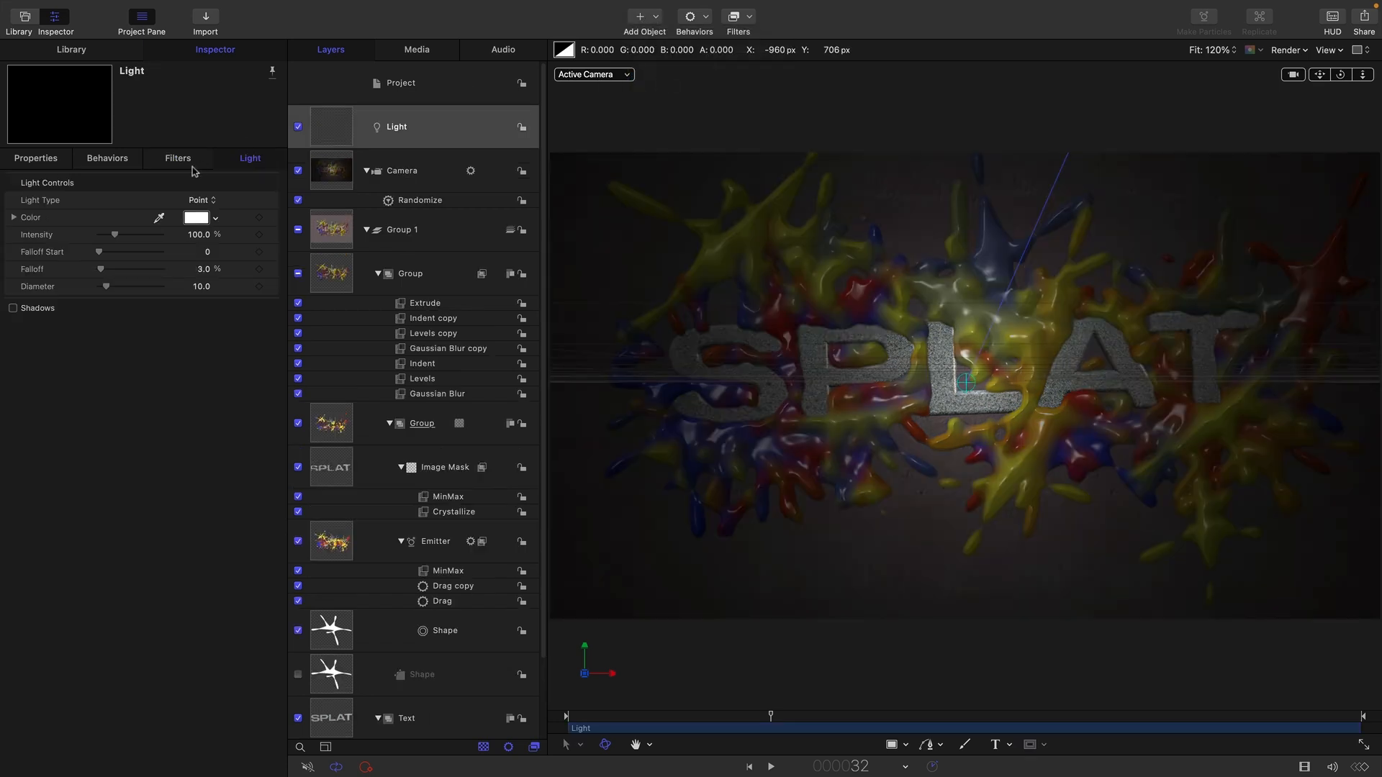
click(24, 156)
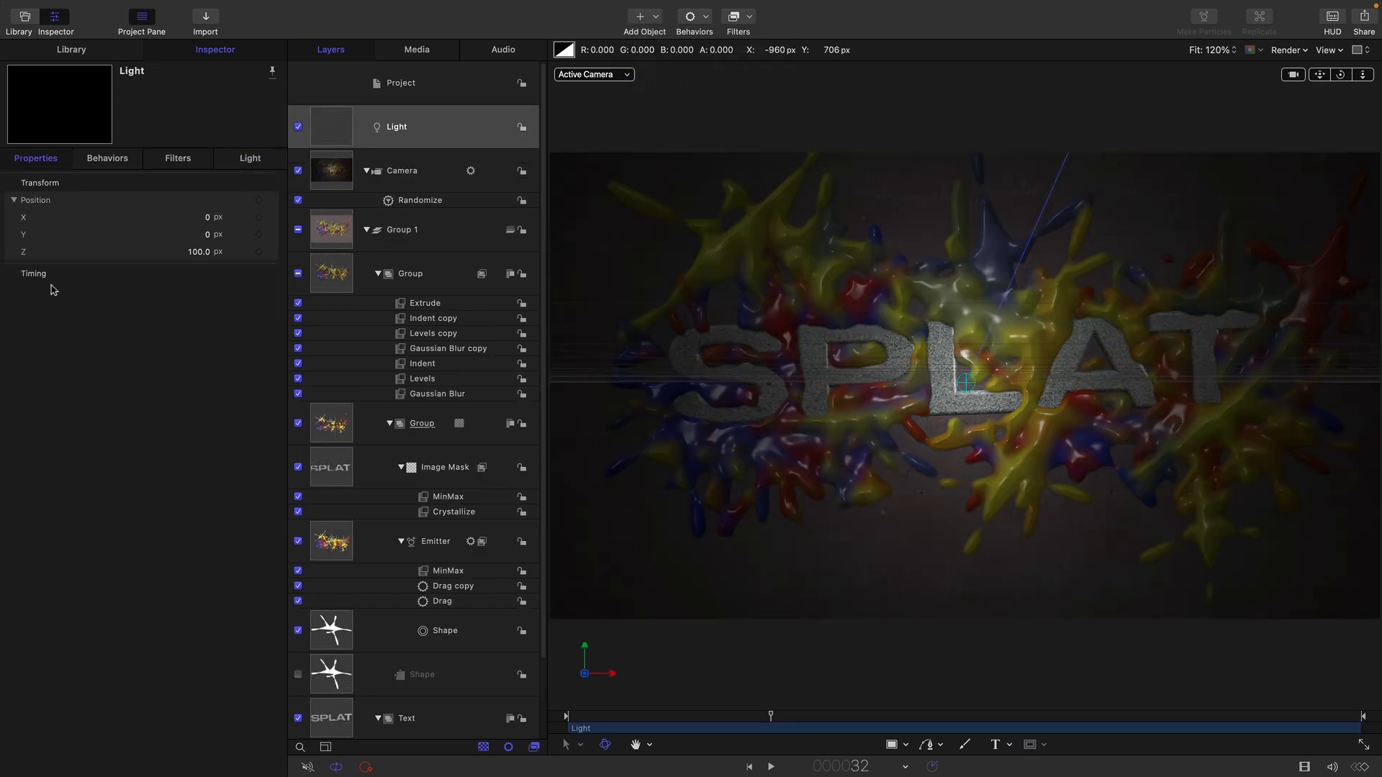
click(203, 252)
text(2100)
key(Return)
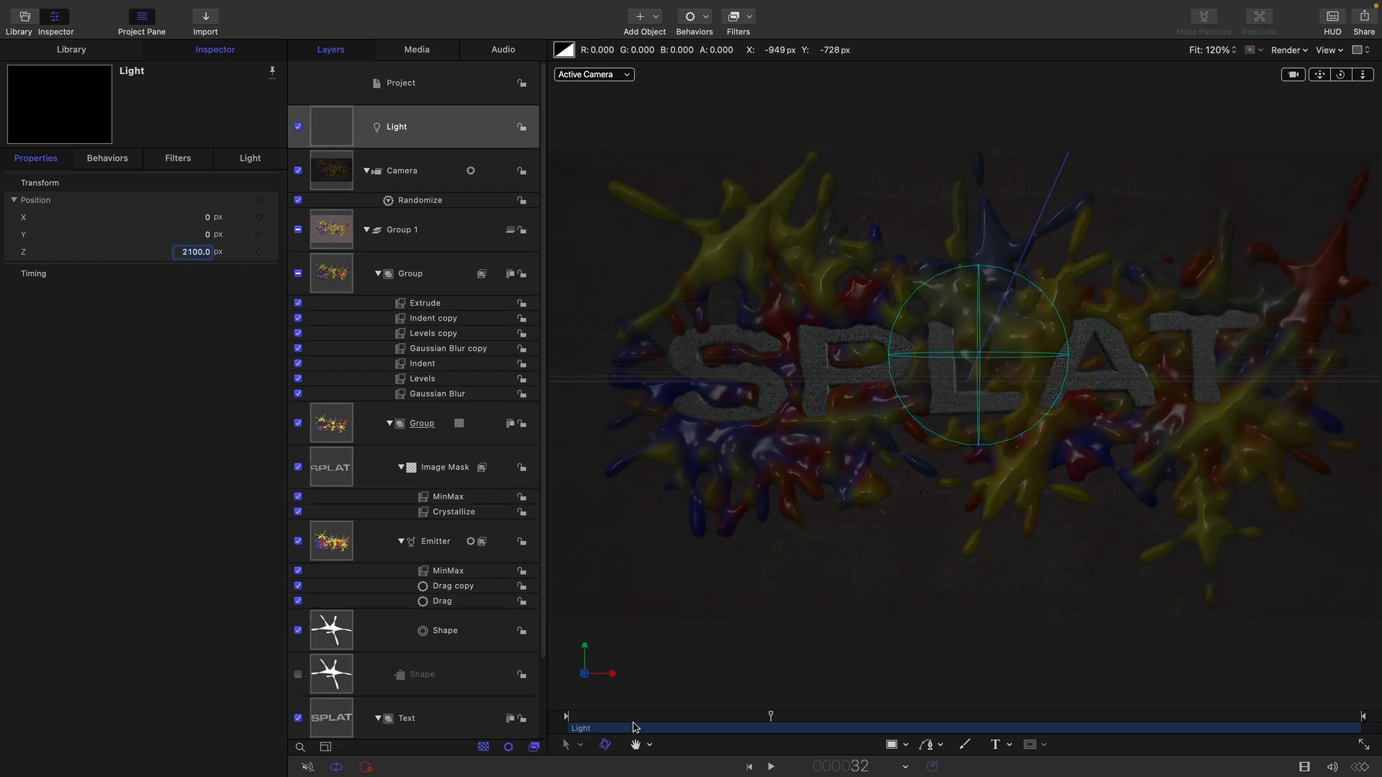
click(590, 717)
drag(588, 716, 618, 718)
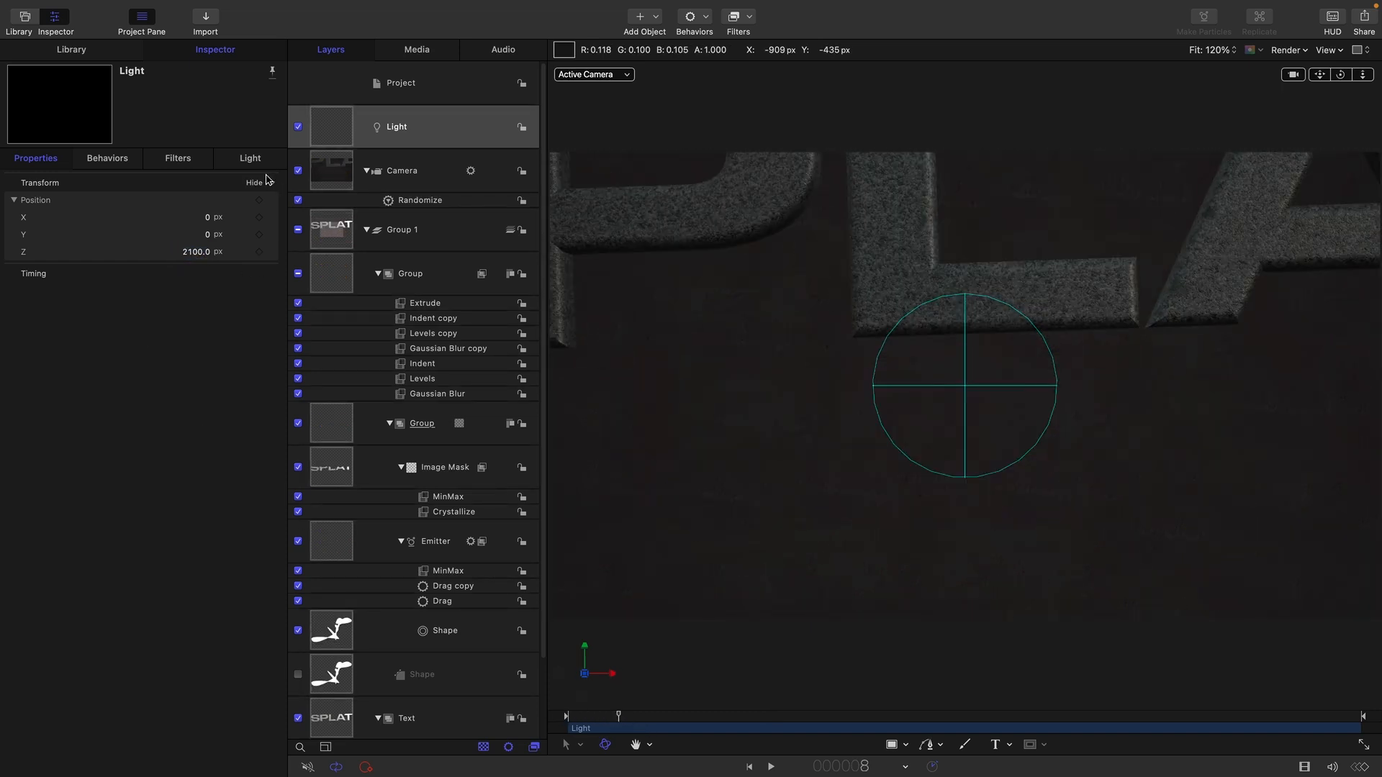
click(207, 237)
key(Return)
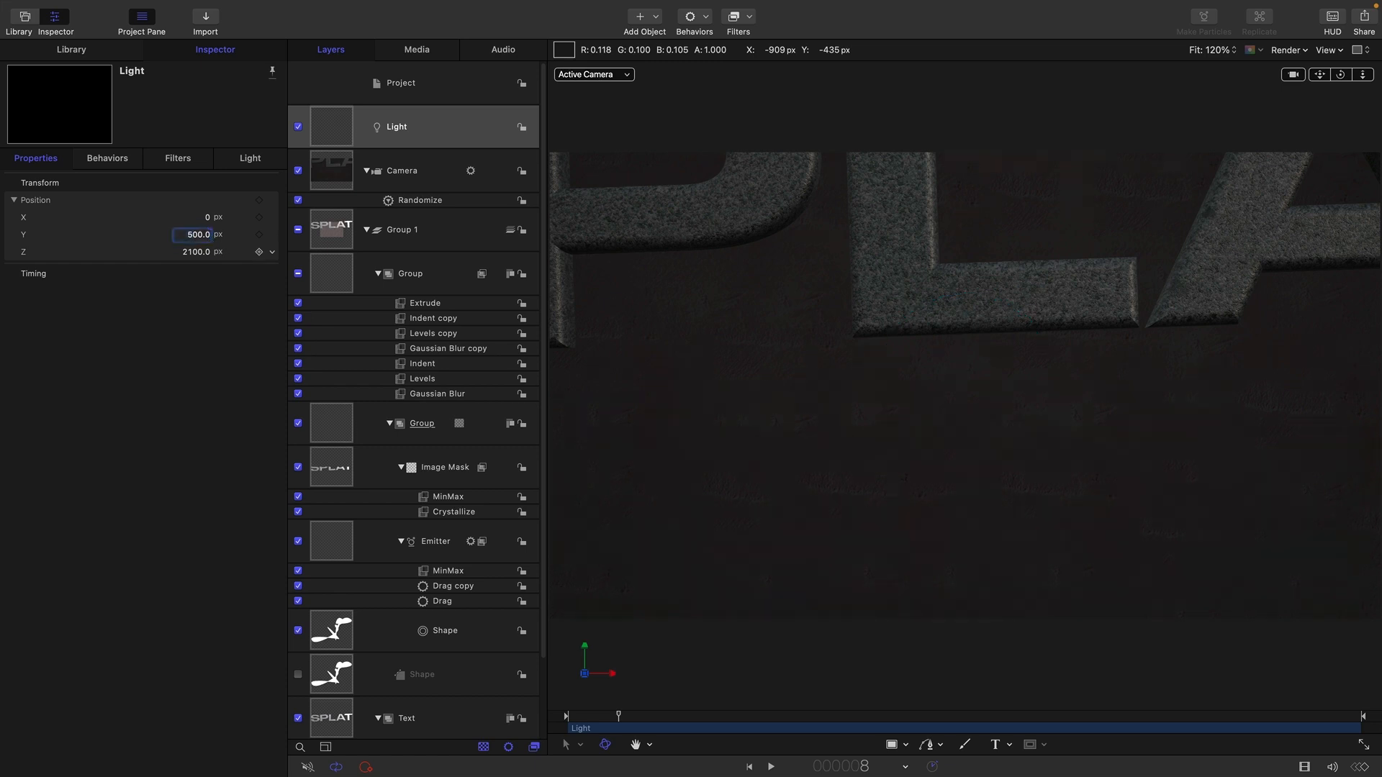
- Set the point light's Intensity to 750%
click(250, 158)
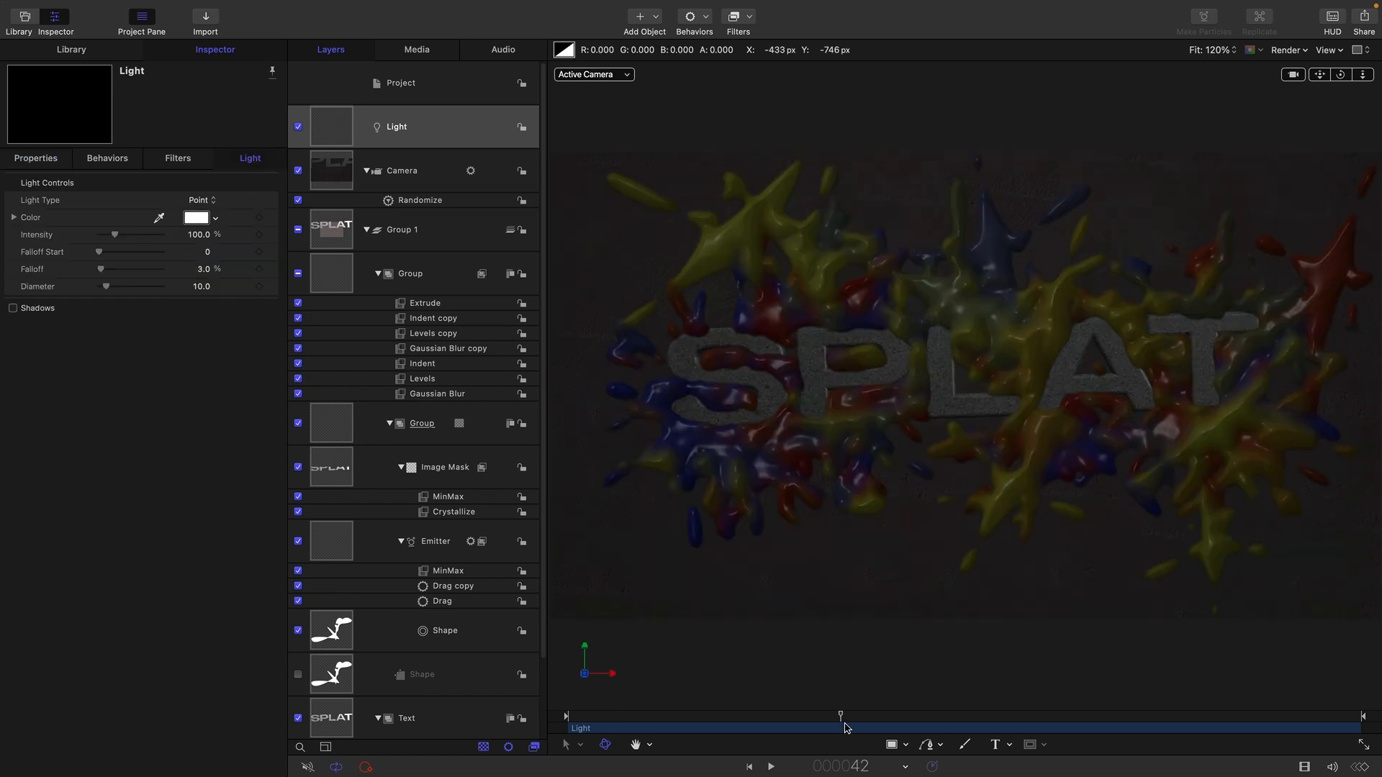
drag(198, 235, 245, 235)
click(199, 235)
text(750)
key(Return)
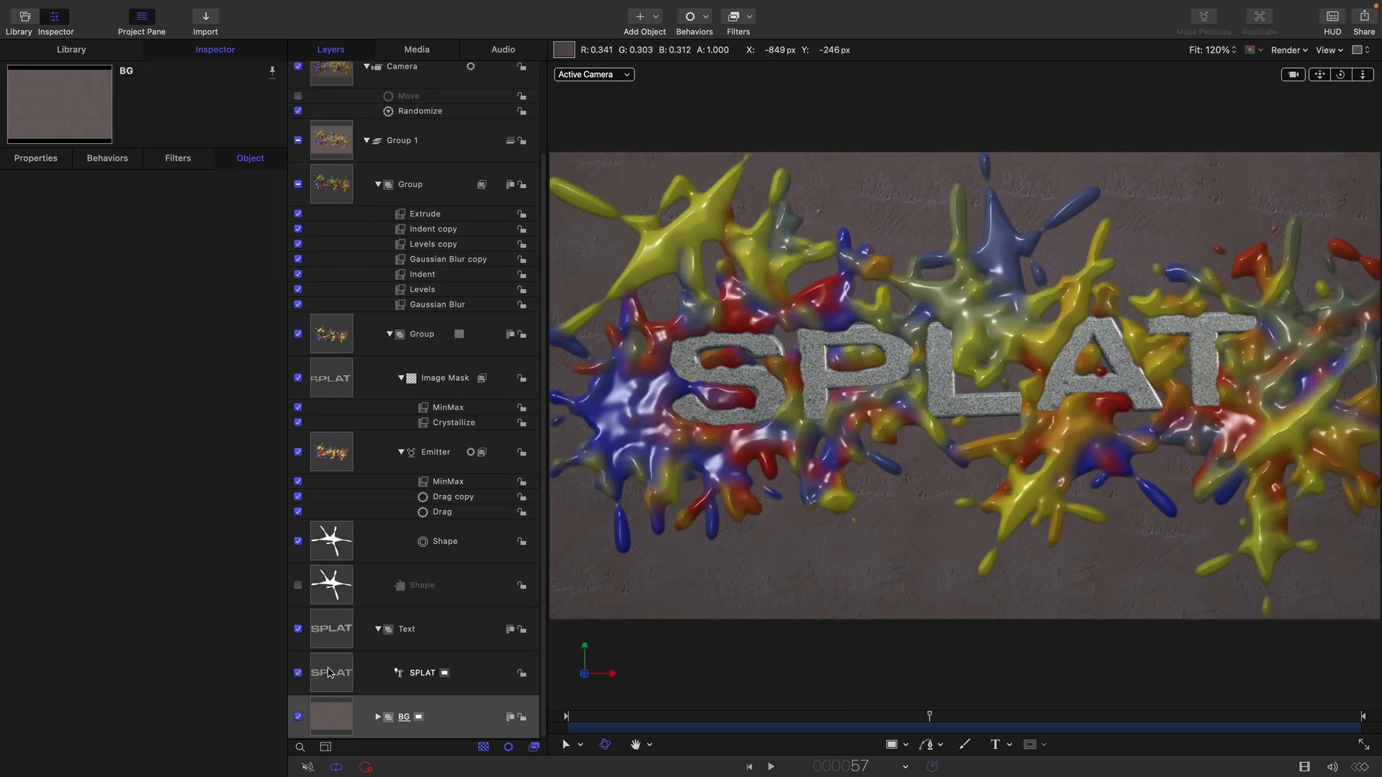
- Replace the SPLAT text with PAINT and play back the animation
click(333, 674)
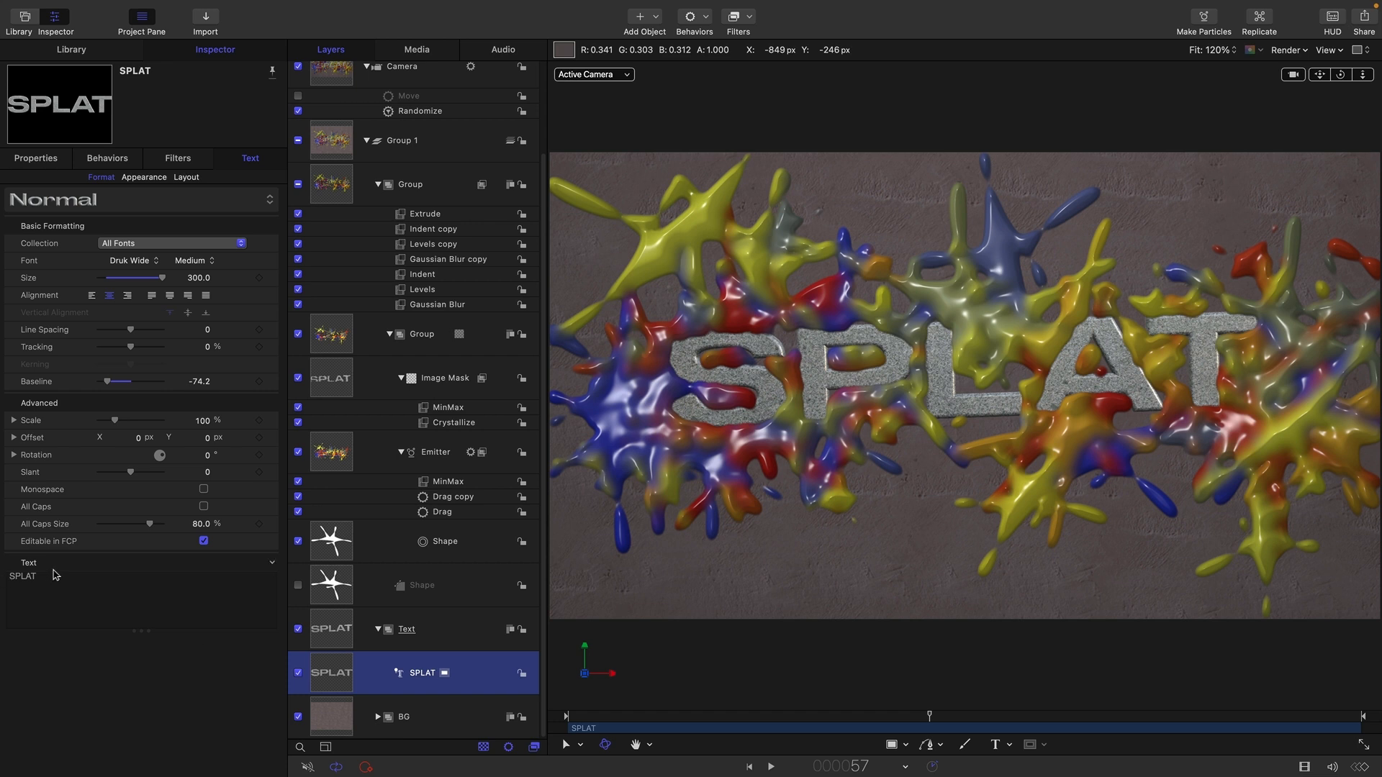
drag(74, 578, 2, 564)
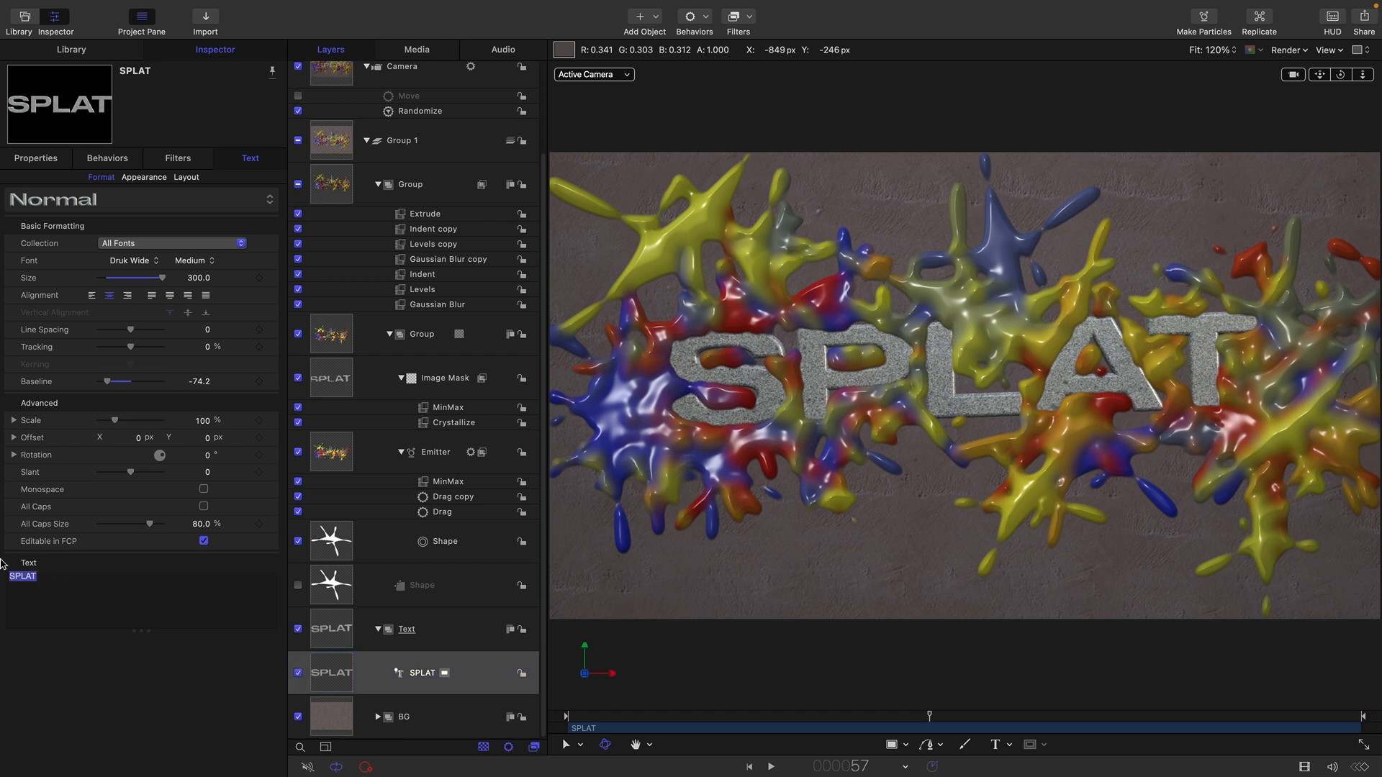
text(PAINT)
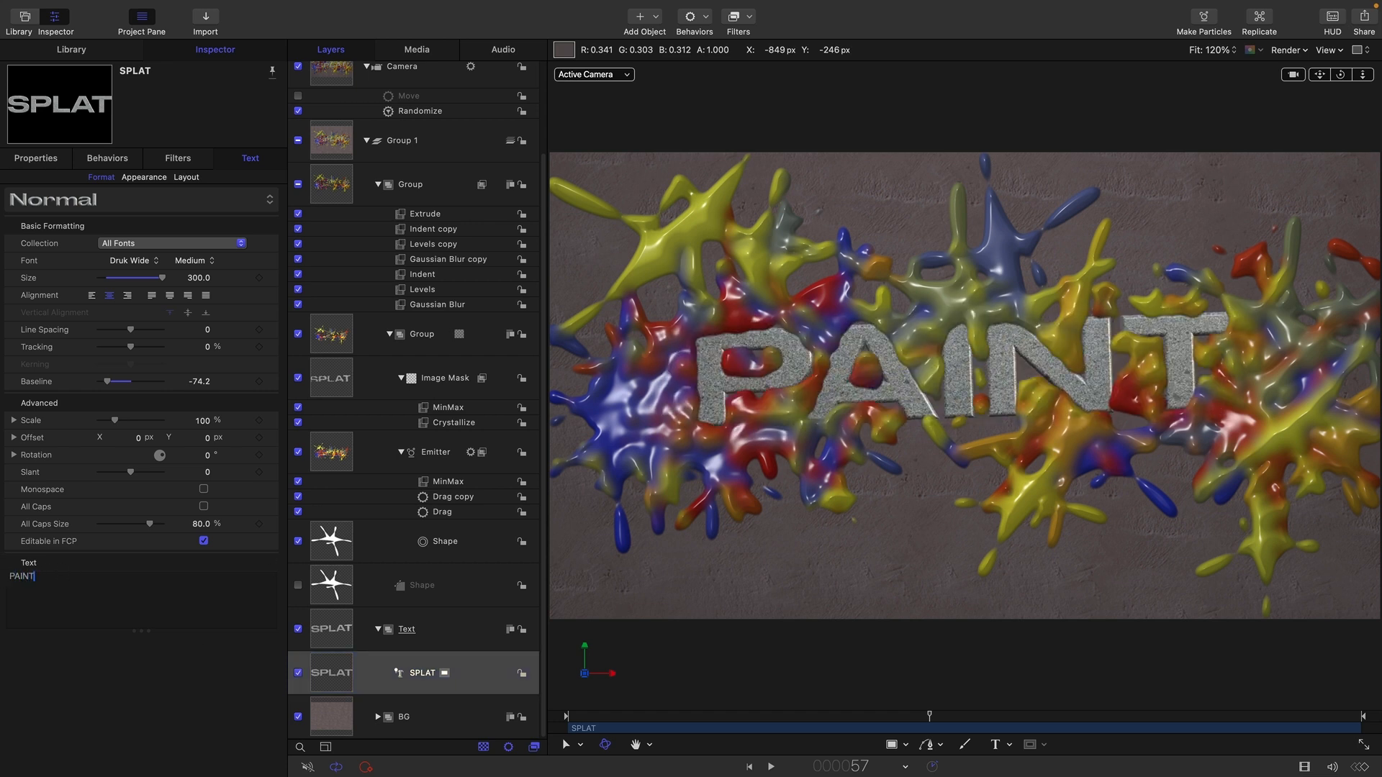
drag(929, 717, 777, 717)
click(657, 719)
key(space)
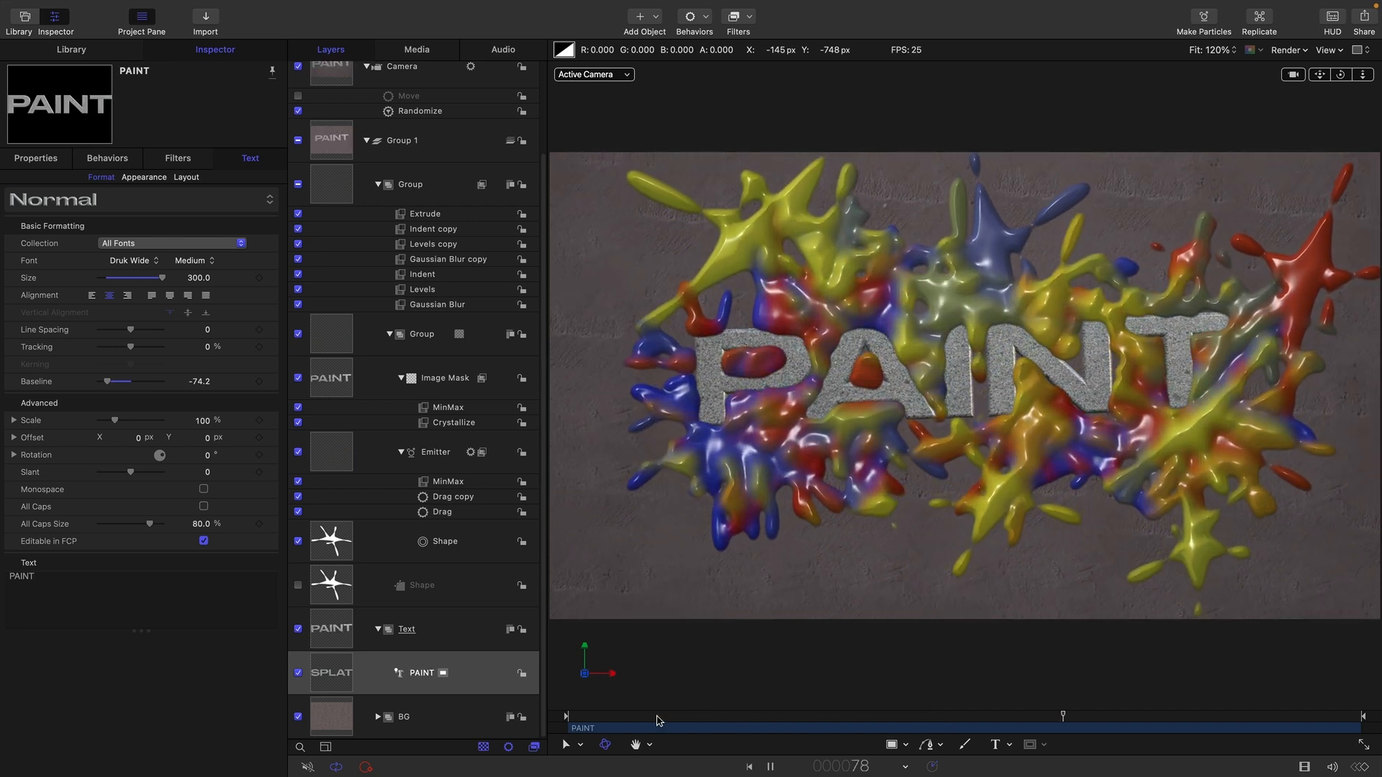
key(space)
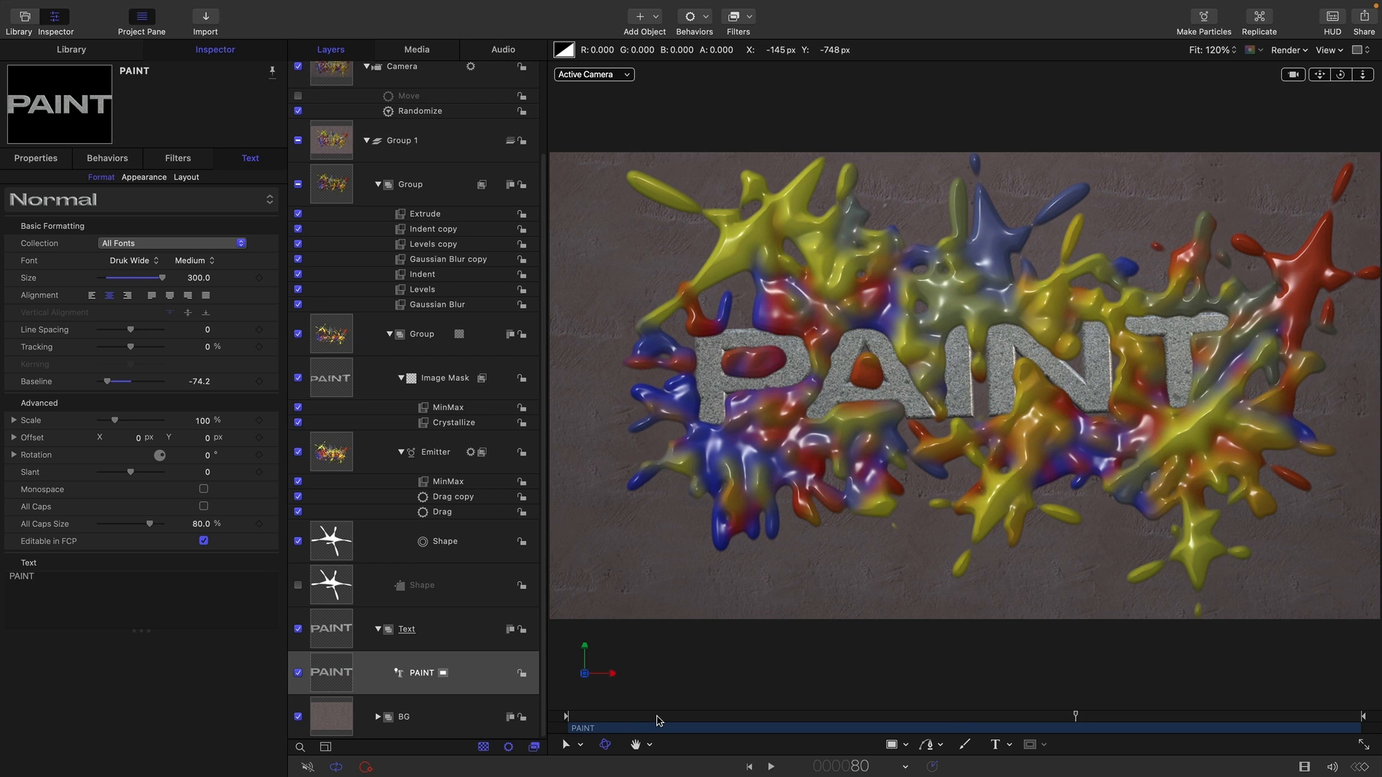